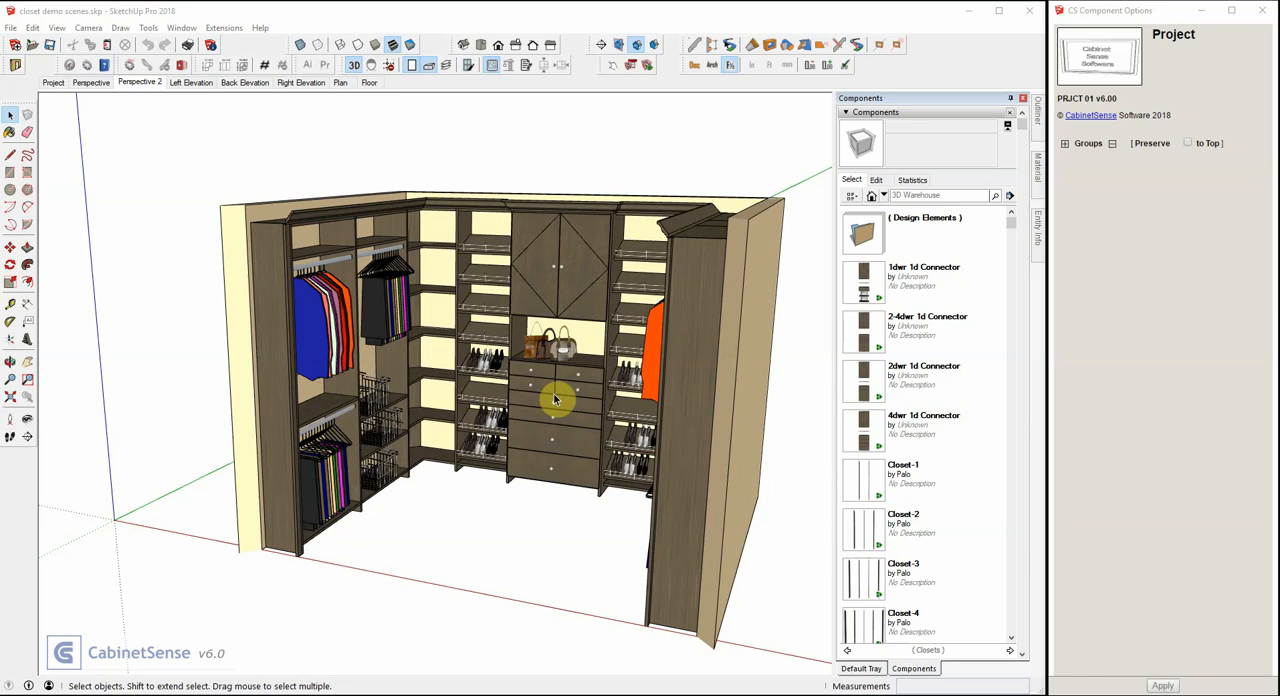
Create a new model and expand the Templates options of the project sign in the Project scene.
left_click(17, 46)
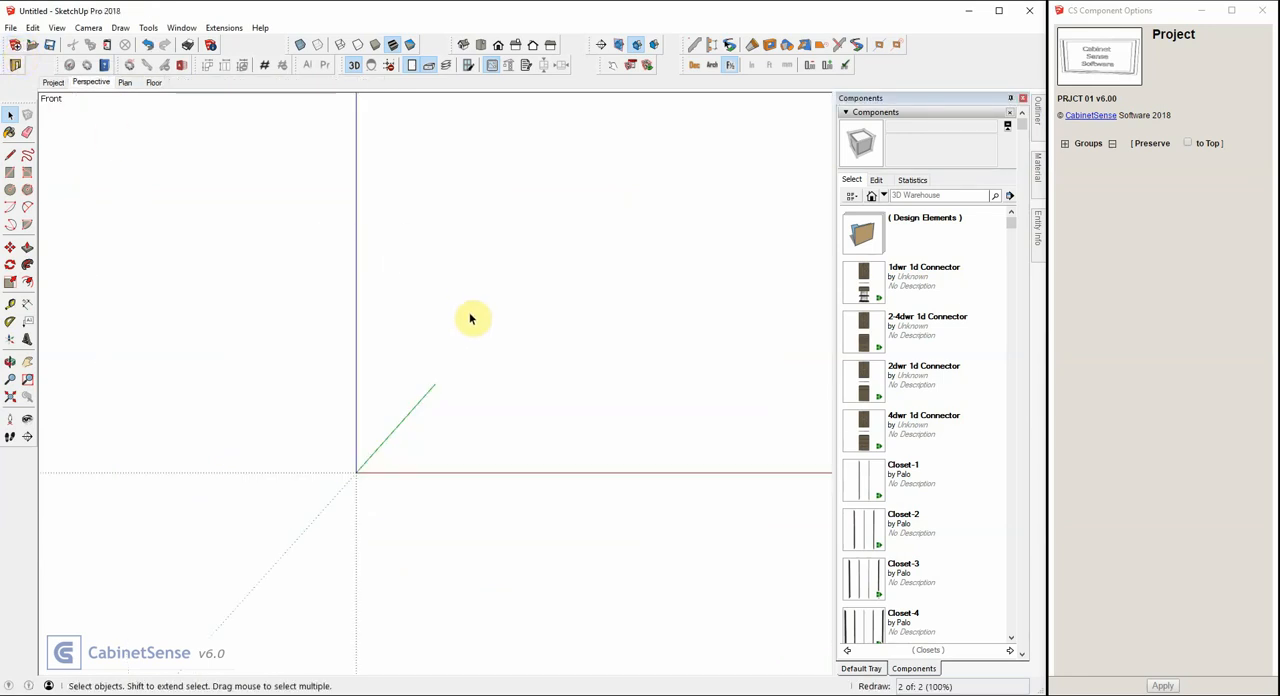
left_click(53, 83)
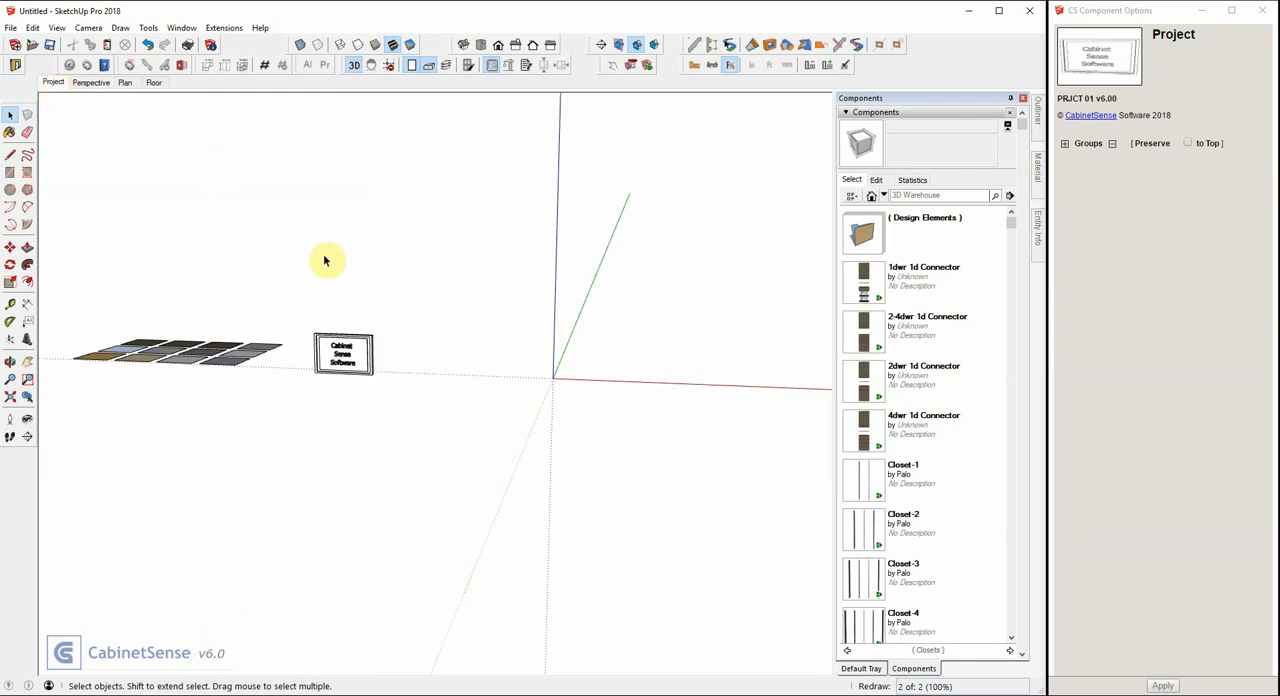
left_click(351, 364)
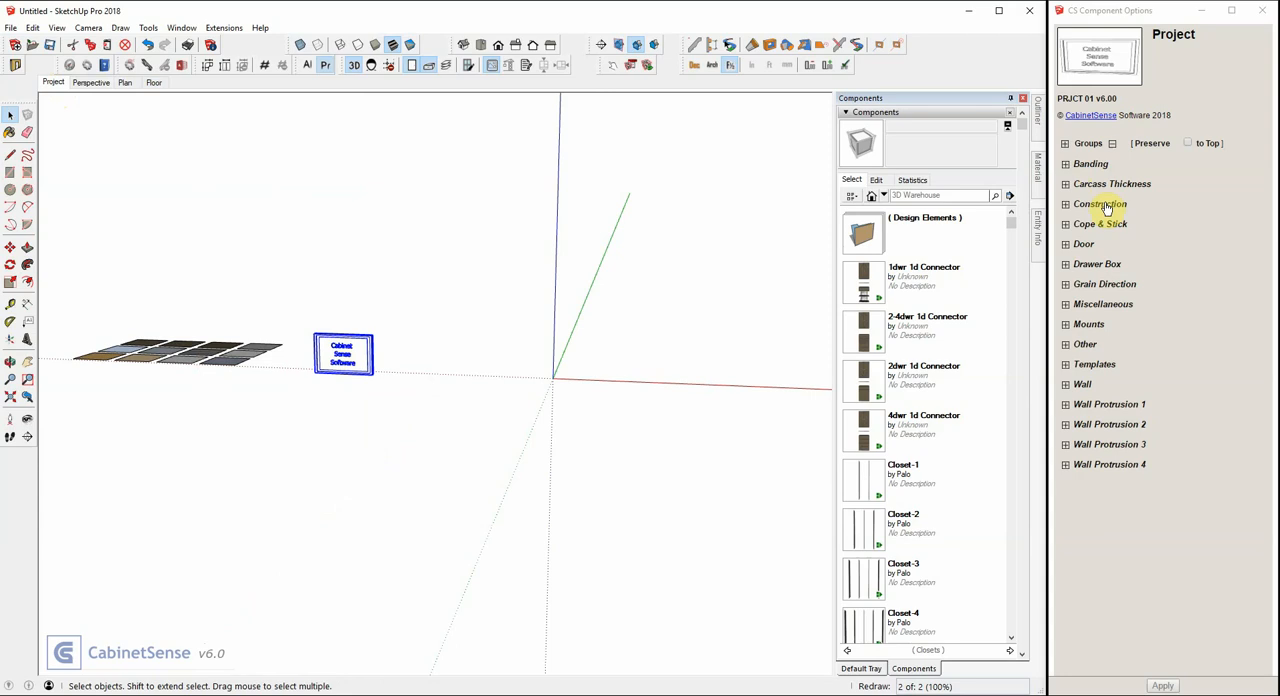
left_click(1095, 366)
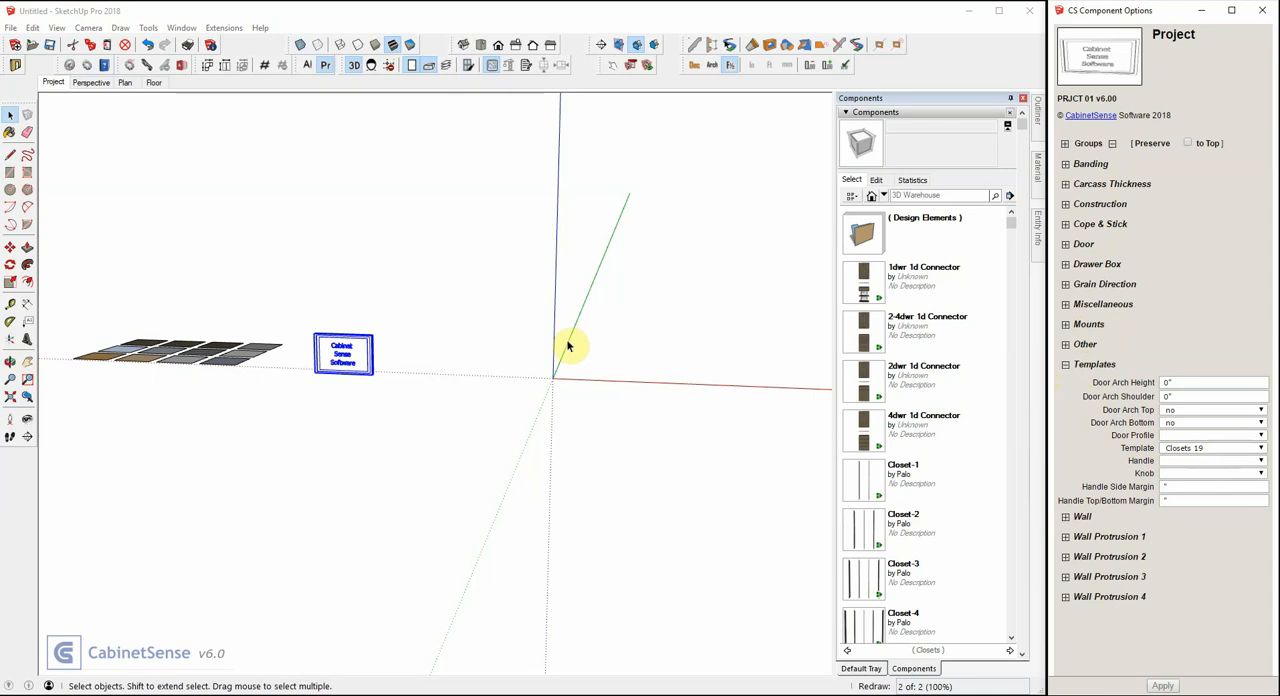
In the Perspective scene, draw a 3' front wall along the red axis, running toward the origin.
left_click(92, 82)
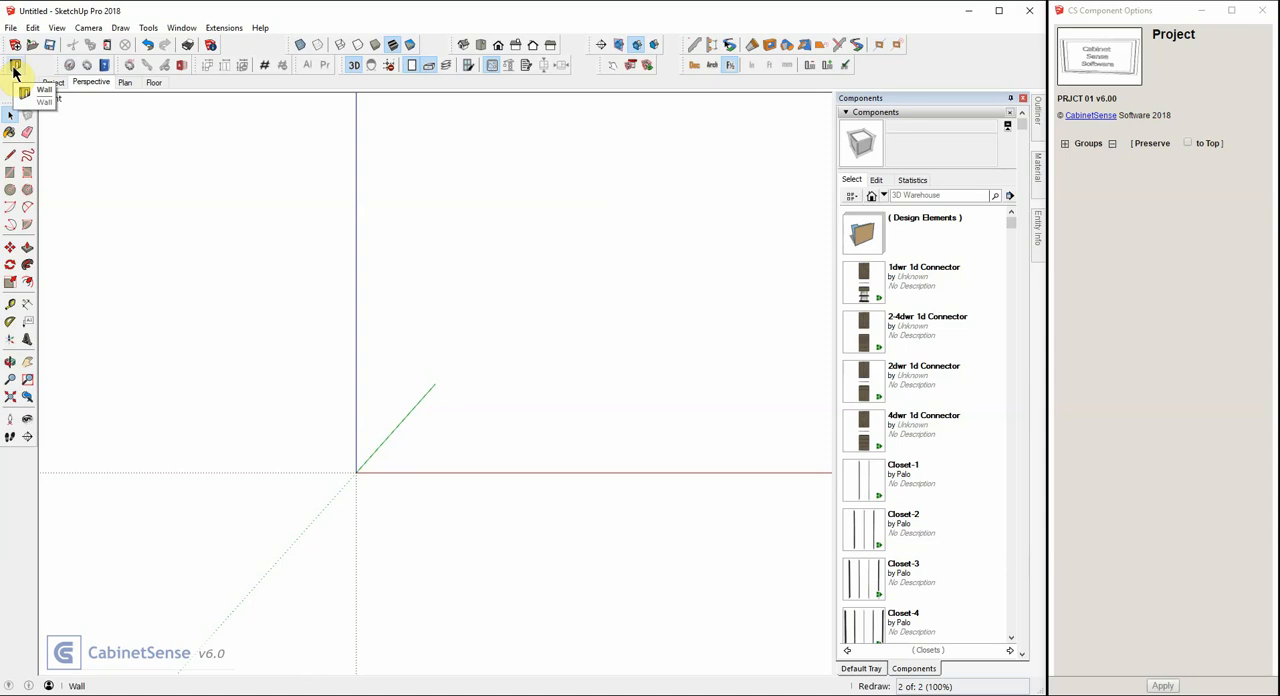
middle_click_drag(169, 198, 240, 335)
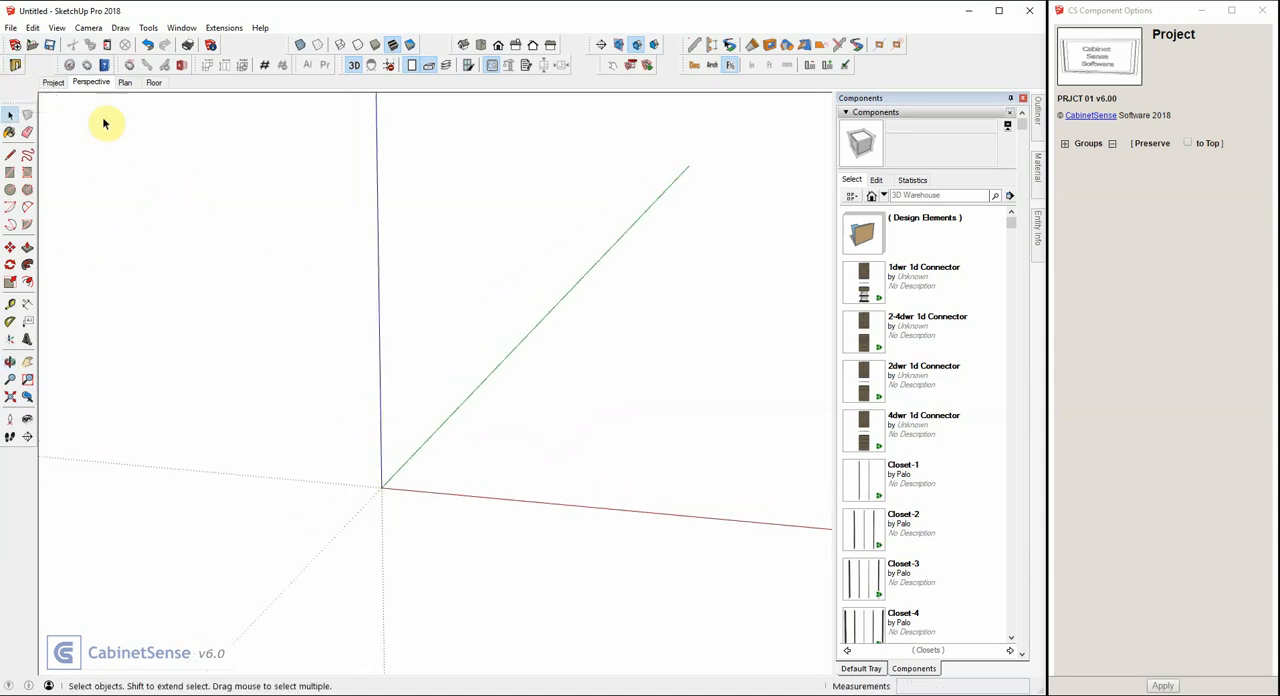
left_click(16, 66)
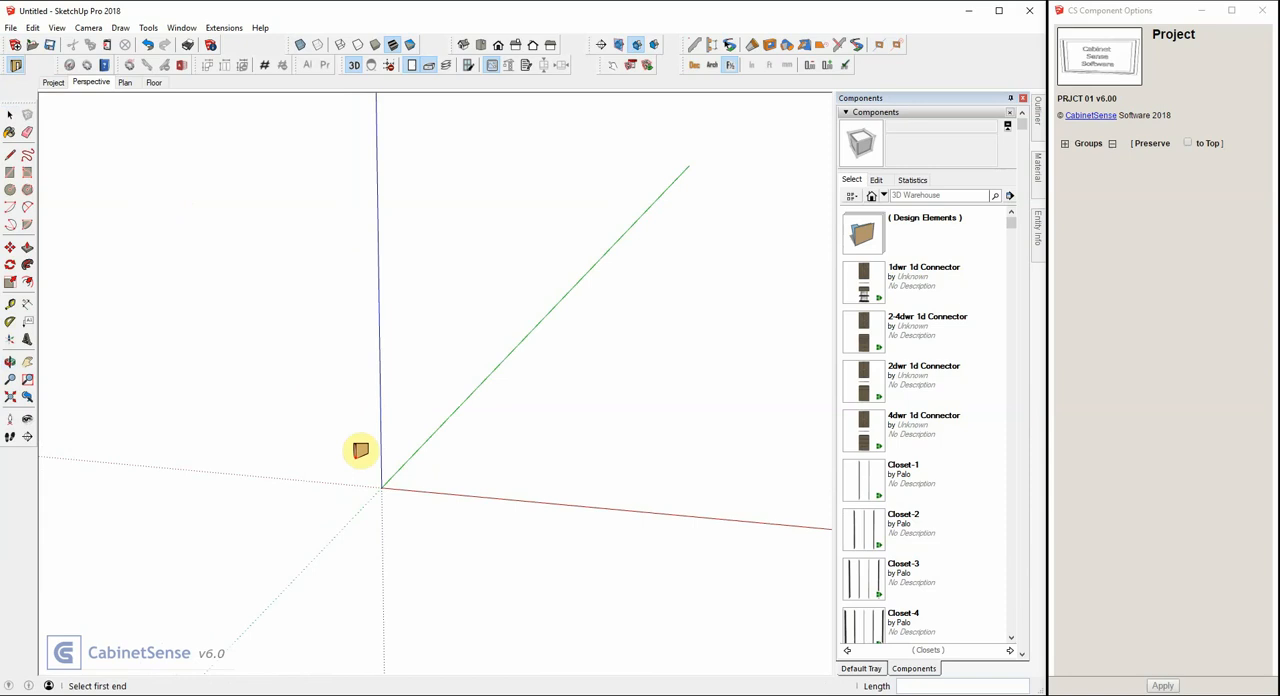
left_click(381, 487)
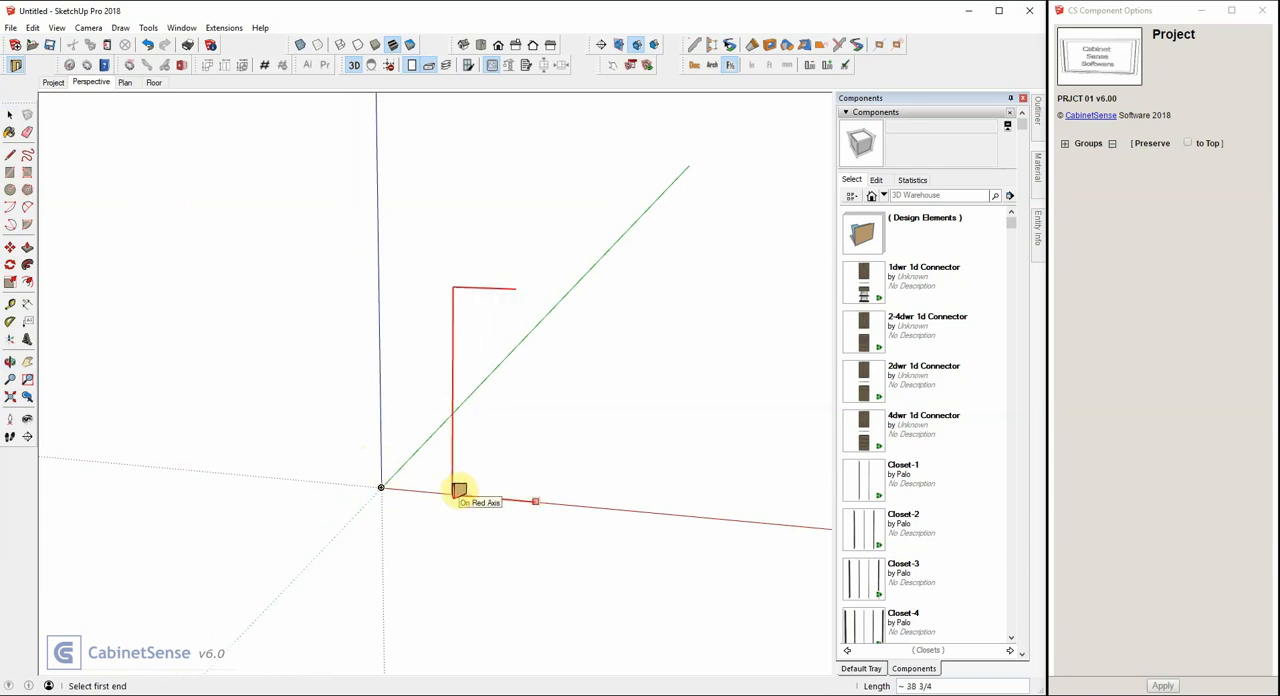
type("3'")
key("Return")
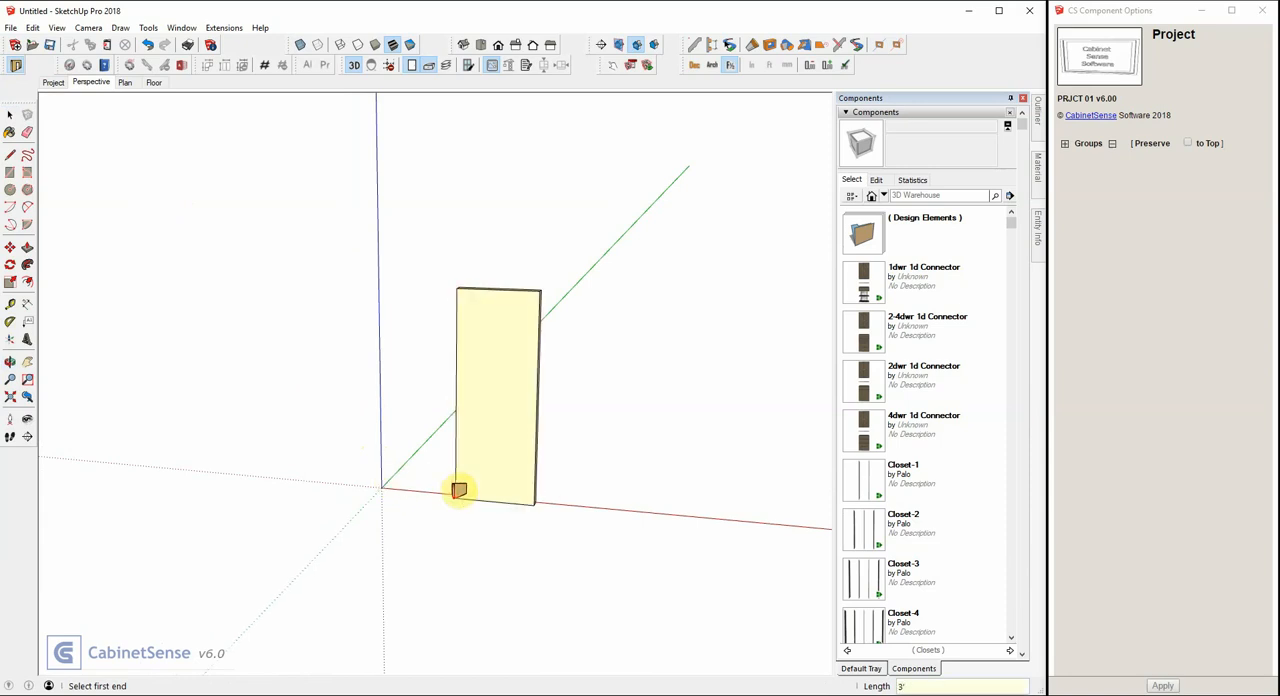
Continue from the end of the front wall with an 8' left side wall along the green axis.
middle_click_drag(551, 394, 366, 429)
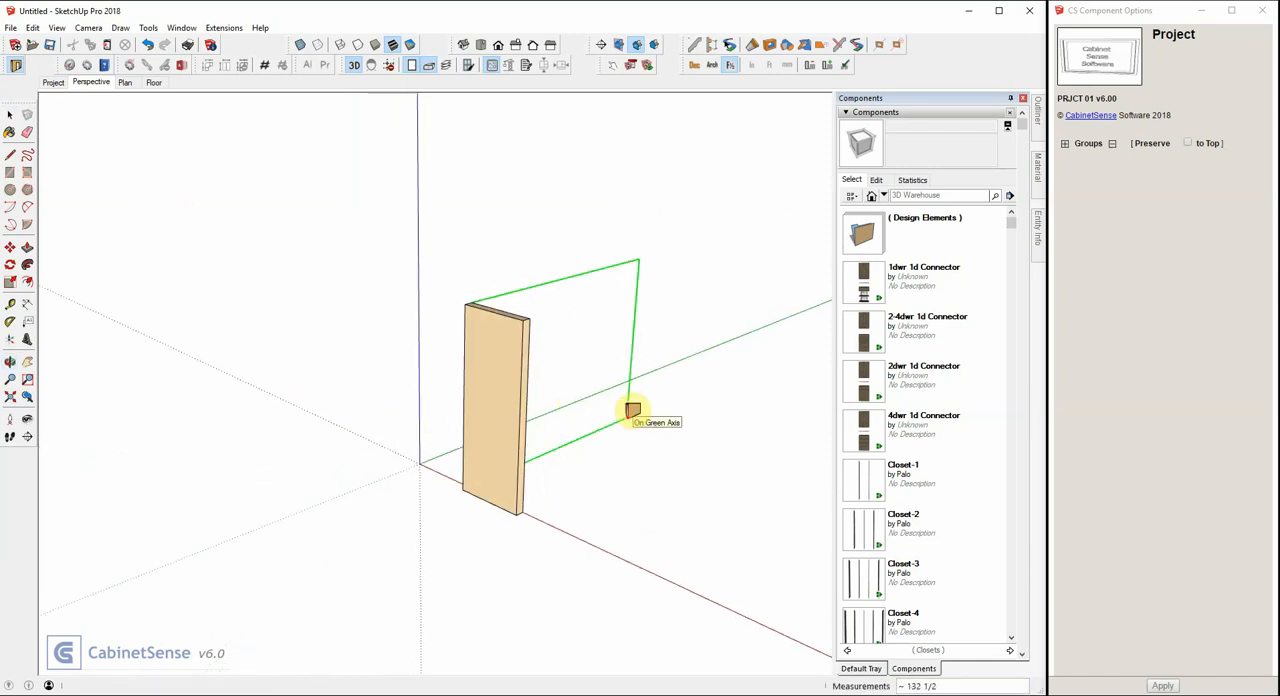
type("8'")
key("Return")
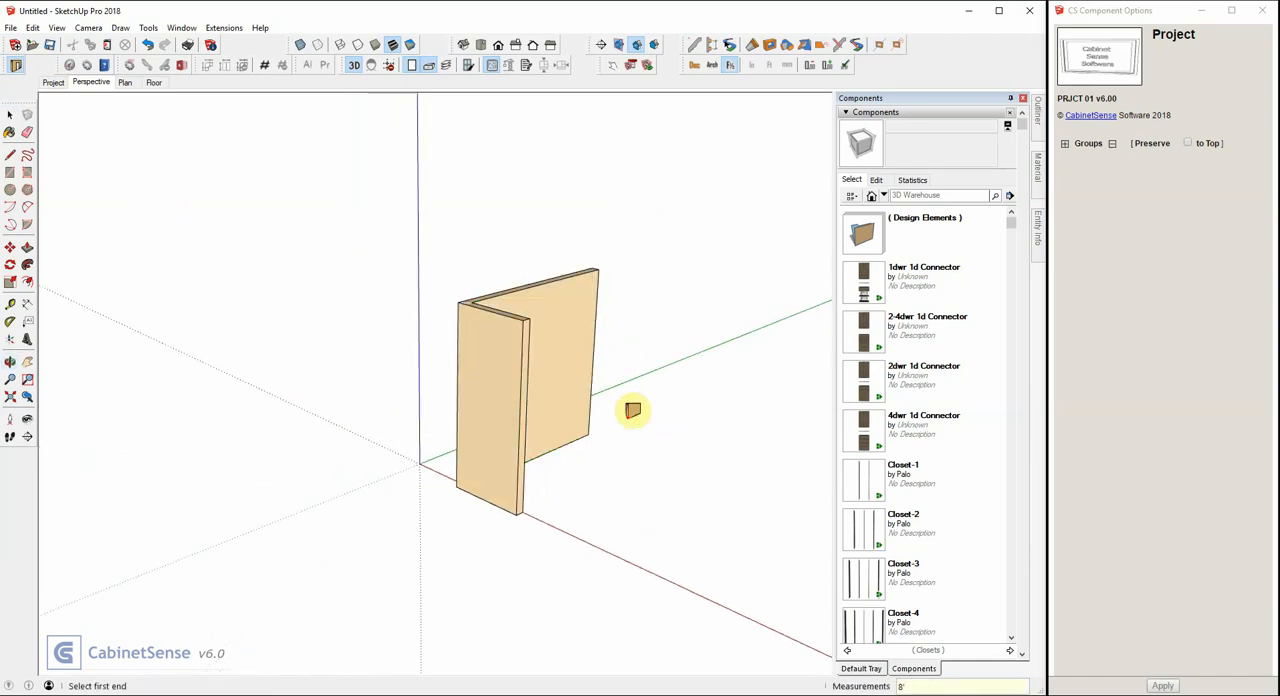
In plan view, complete the closet room with a 10' back wall, a 96-inch right wall and a 3' front return.
left_click(126, 85)
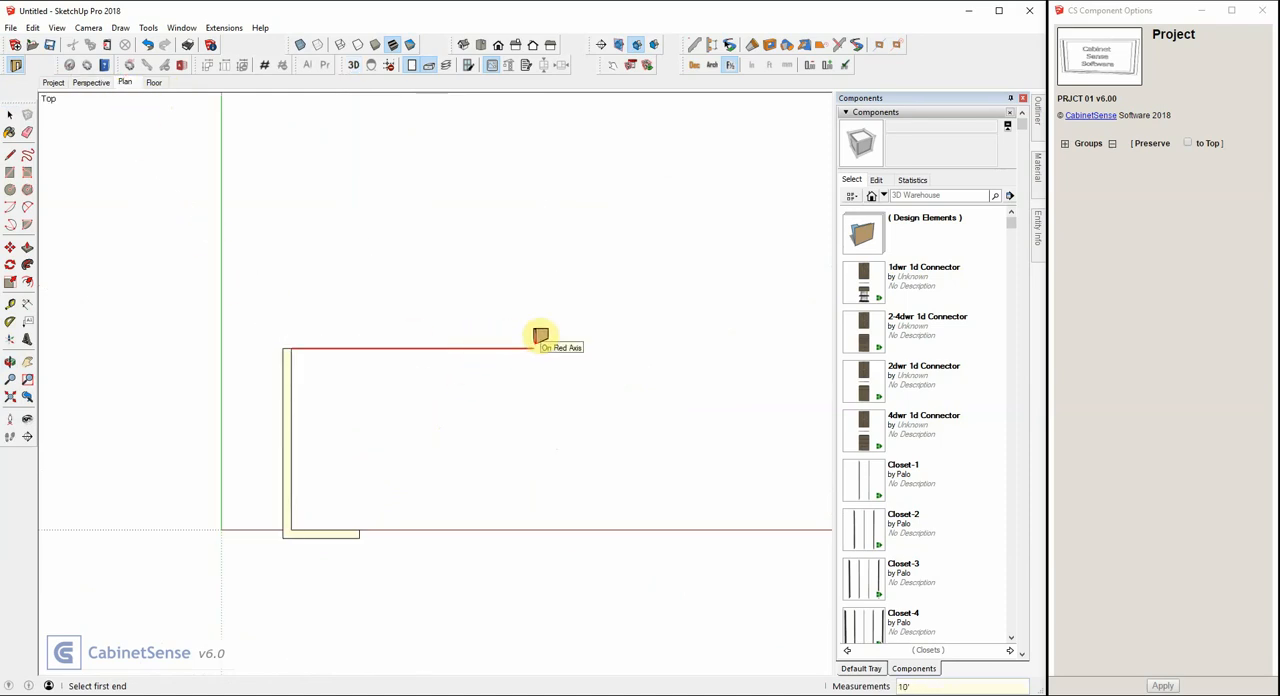
key("Return")
type("96")
key("Return")
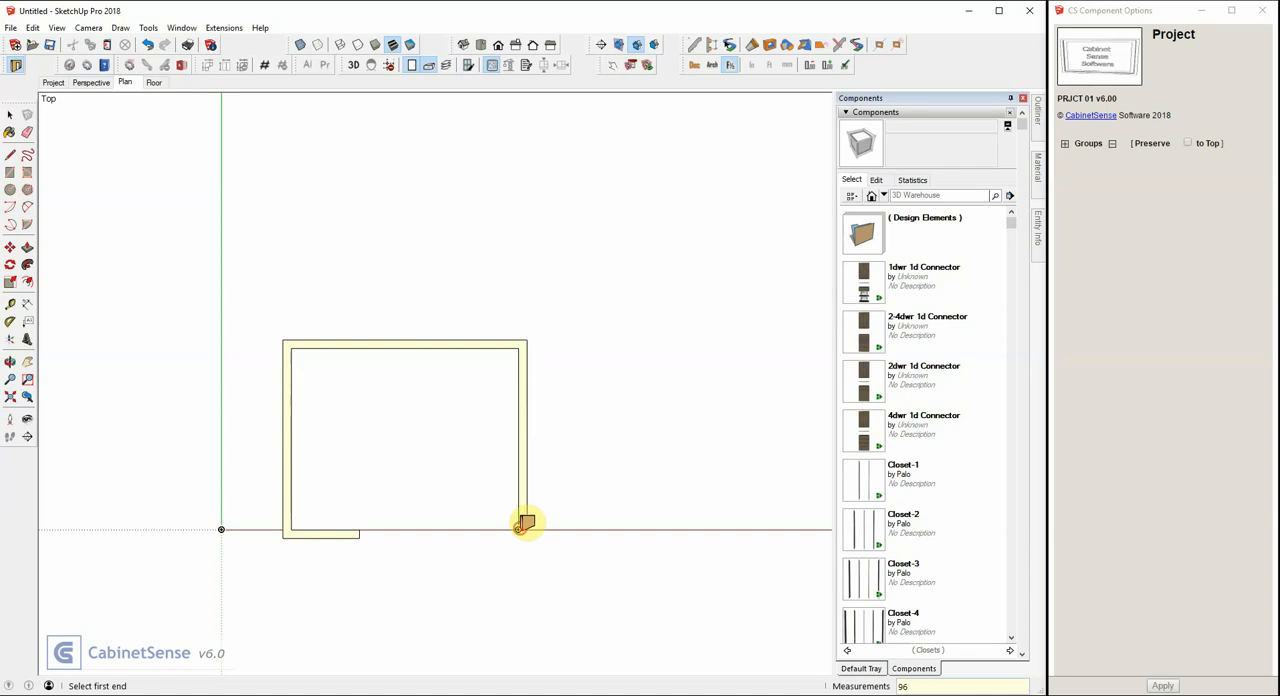
type("3'")
key("Return")
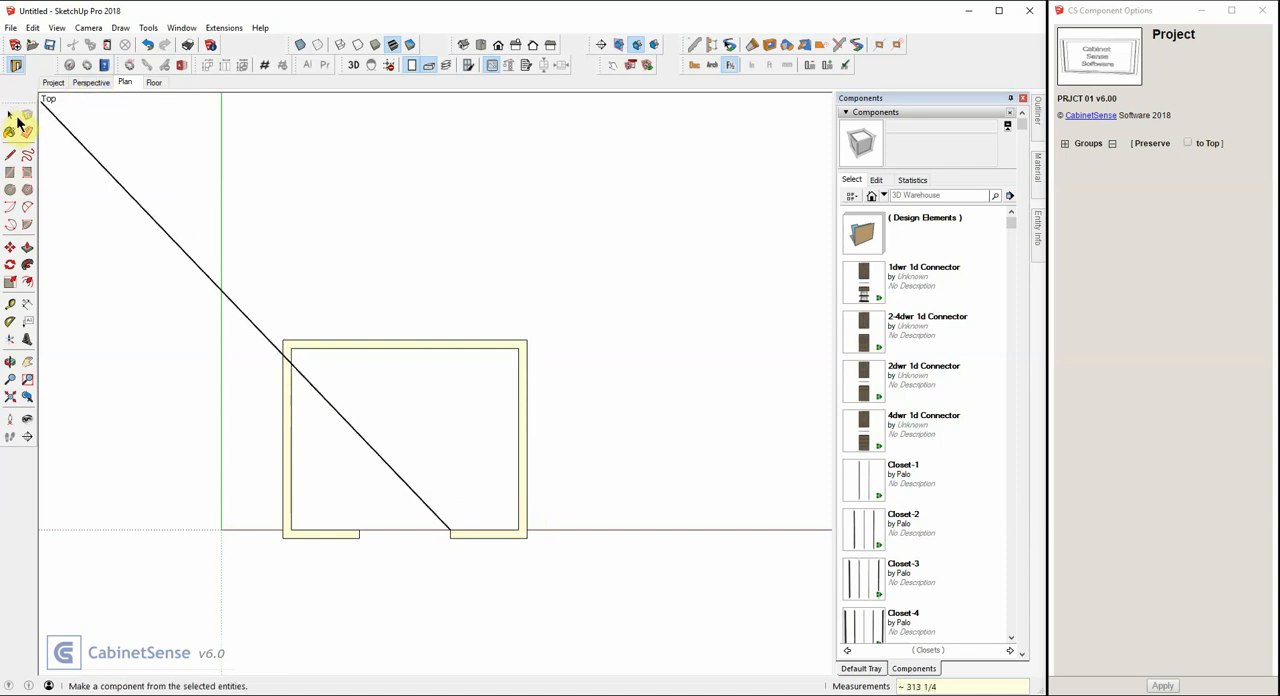
left_click(10, 117)
Insert the Corner Angle component into the back left corner of the room, working in the Perspective scene.
left_click(83, 85)
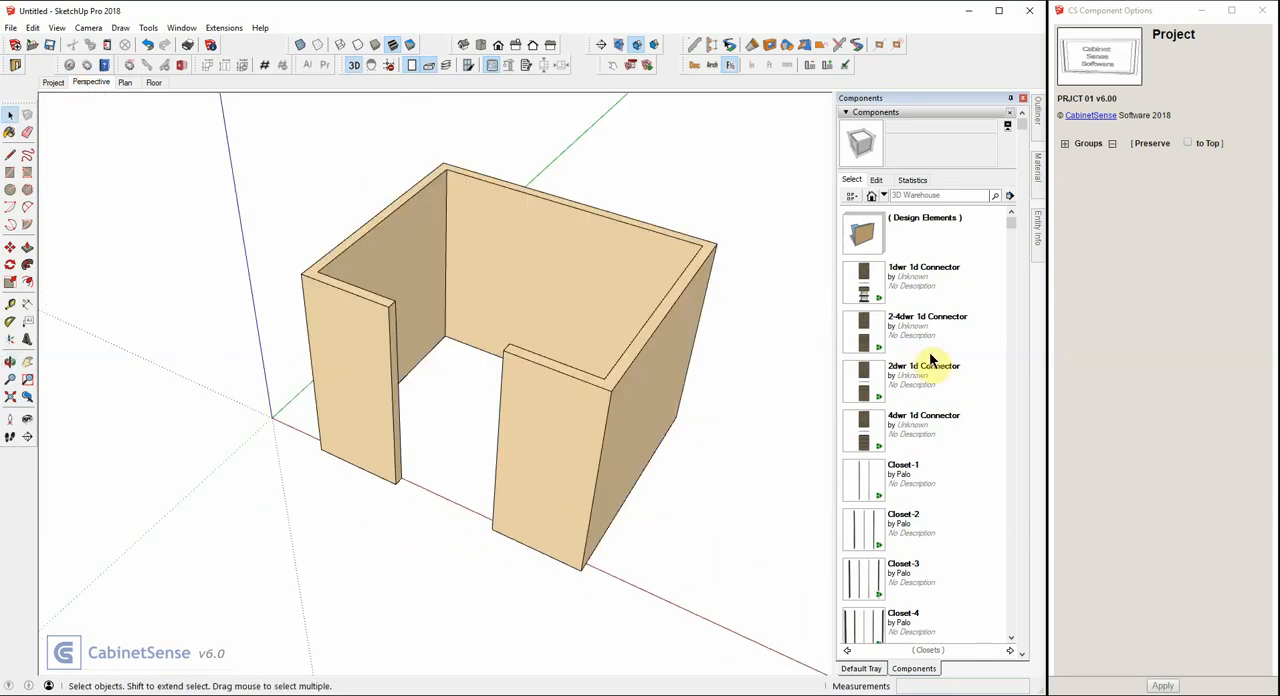
scroll(917, 342, "down", 5)
scroll(919, 344, "down", 1)
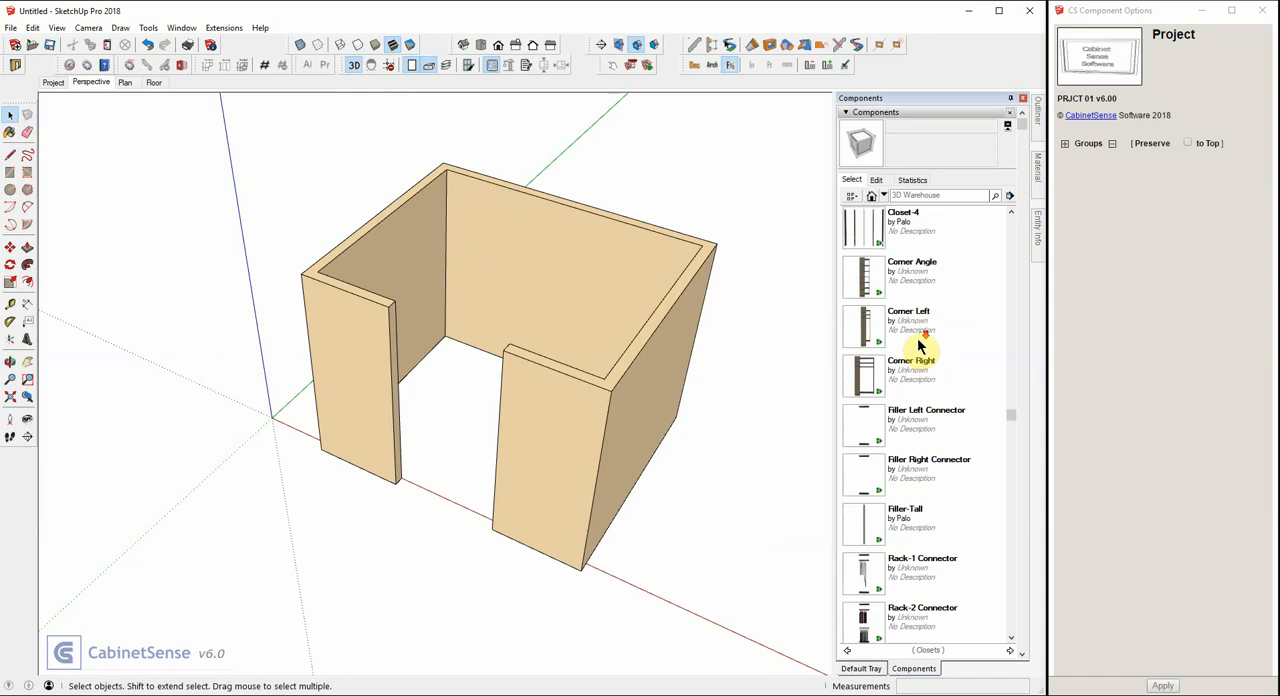
left_click(866, 285)
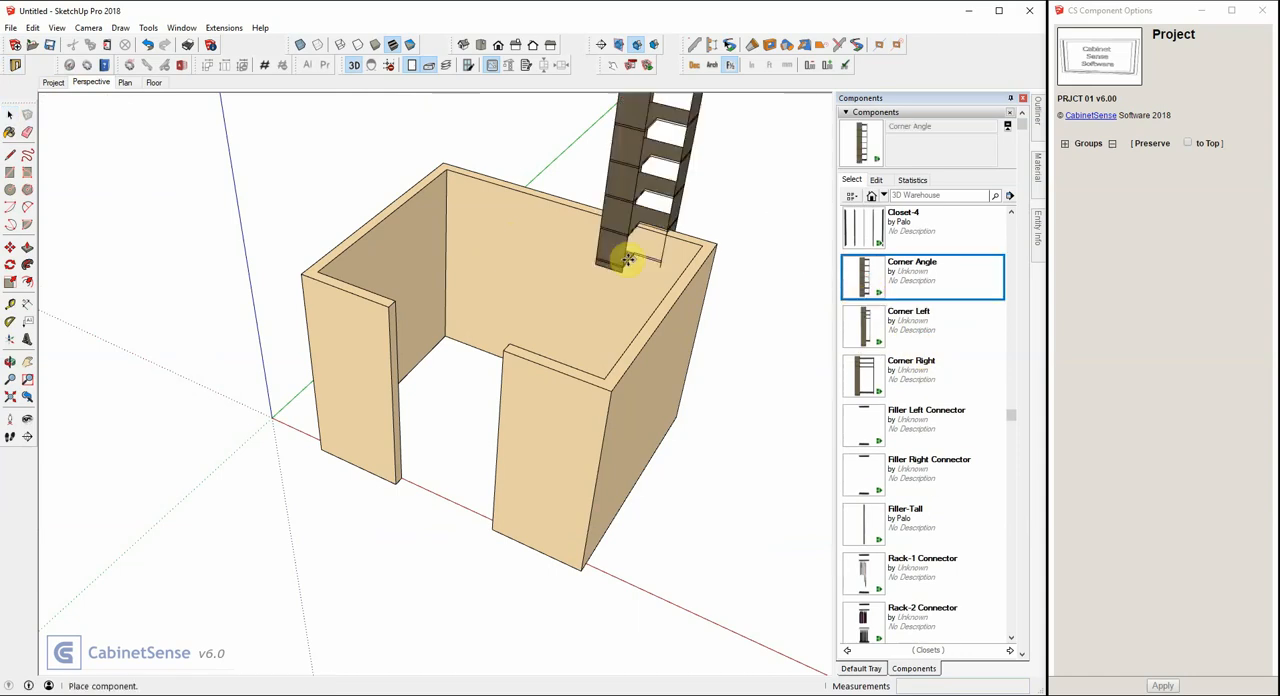
left_click(459, 368)
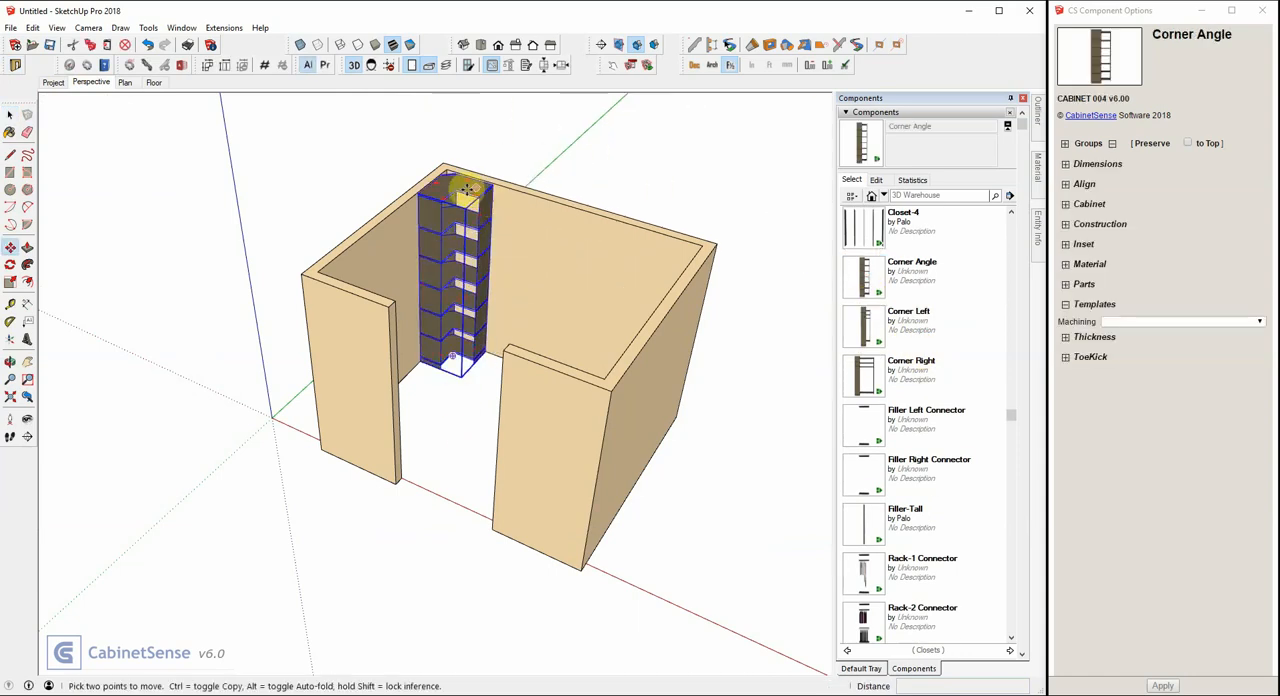
left_click(455, 176)
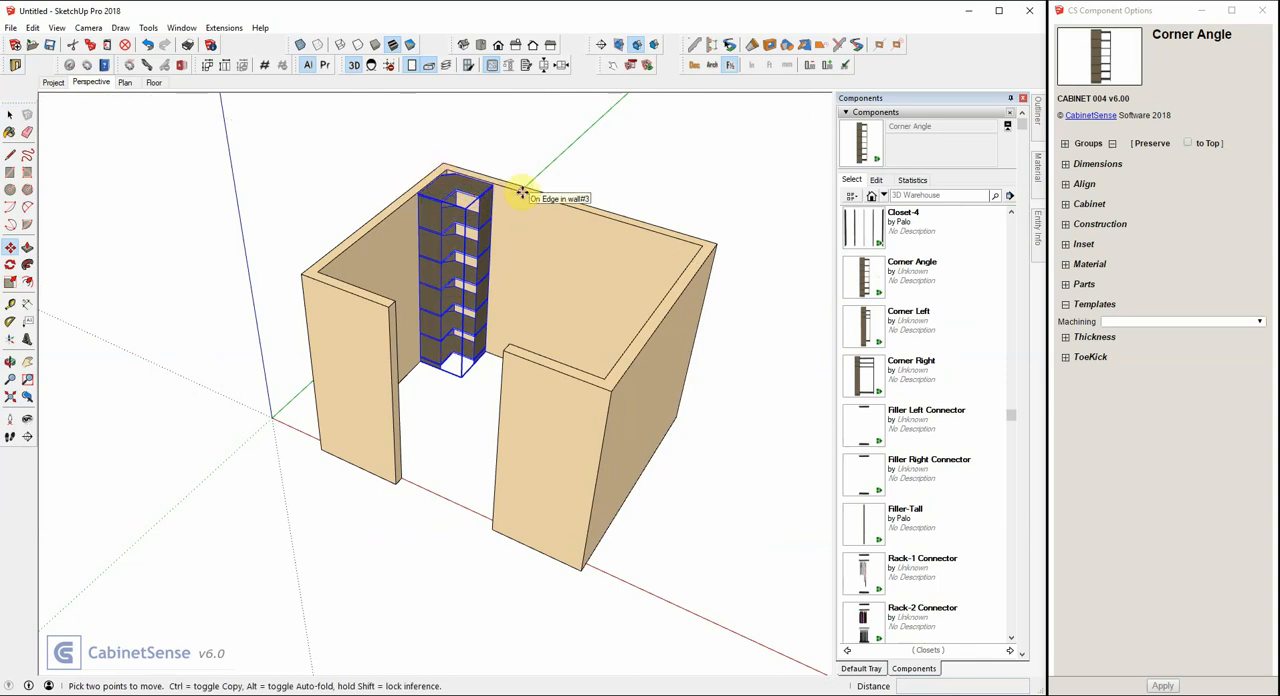
In plan view, move the Corner Angle unit to the back right corner and return it to the back left corner.
left_click(126, 83)
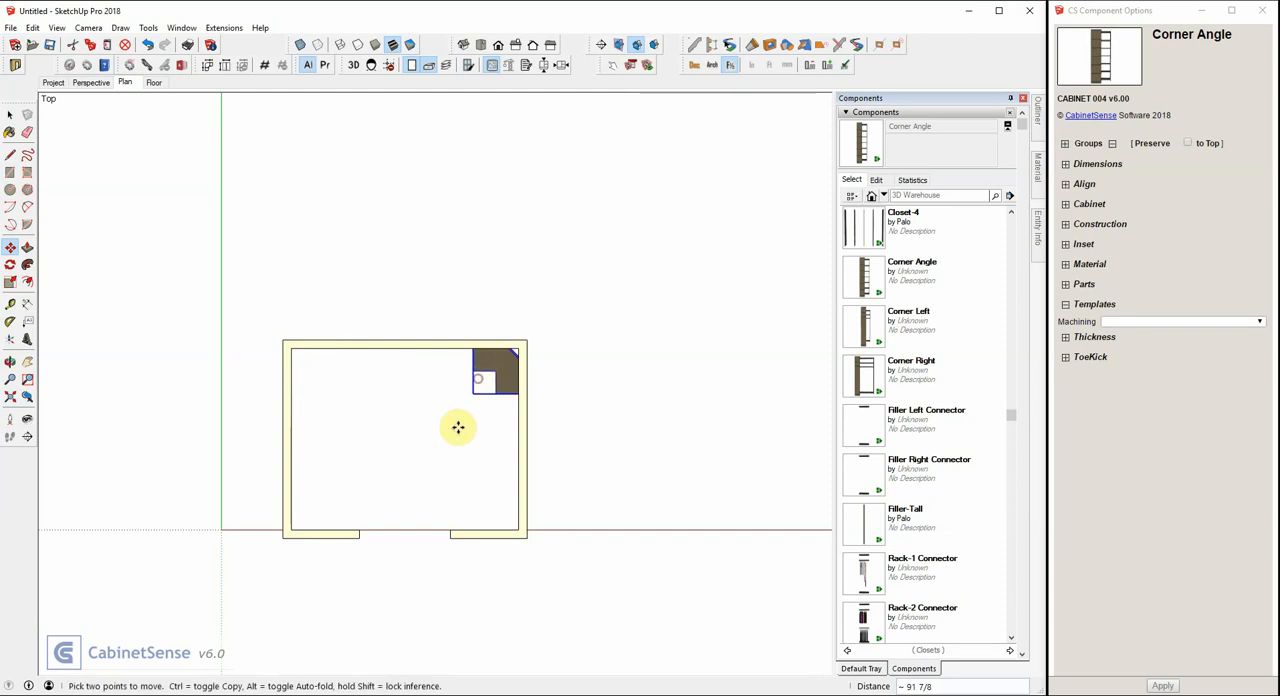
left_click(490, 385)
left_click(484, 387)
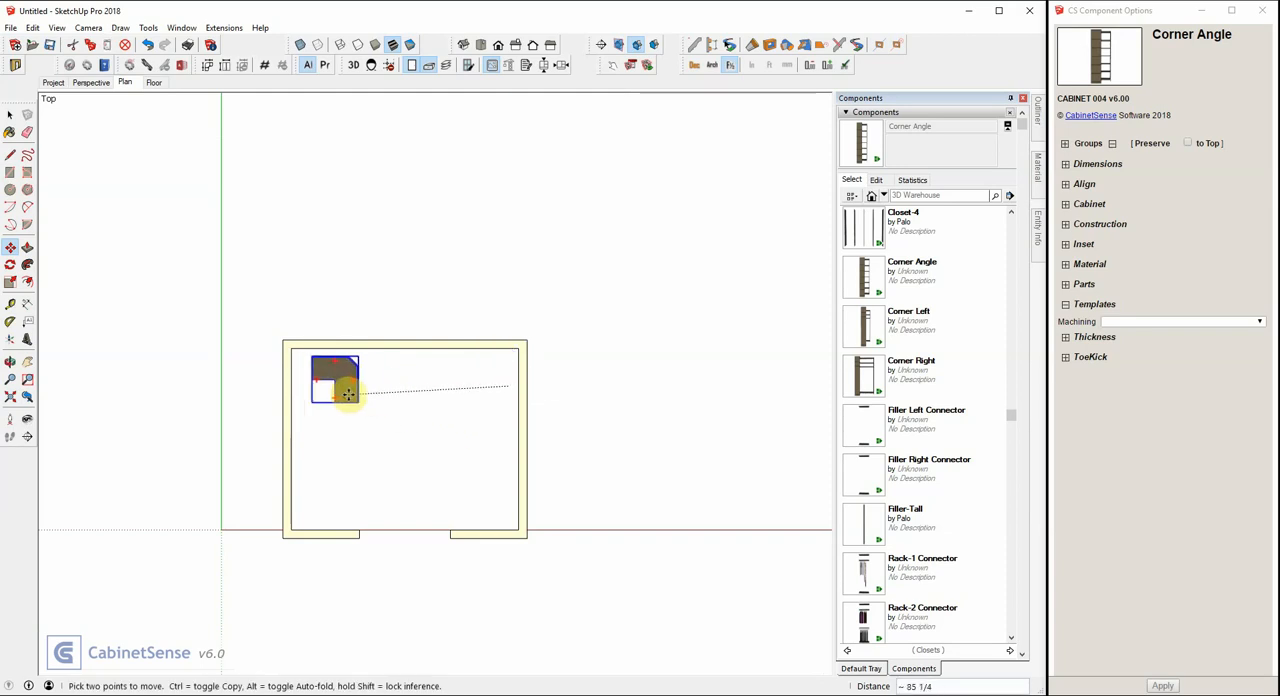
left_click(345, 393)
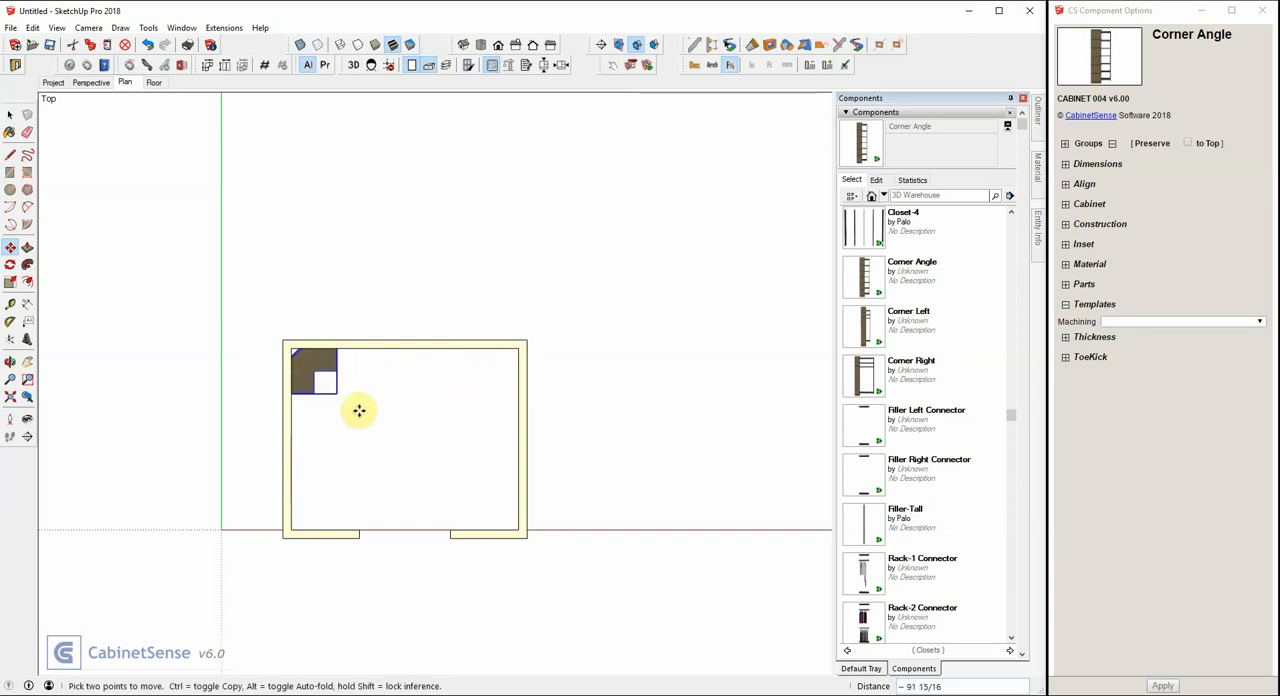
Place a Filler-Tall component on the left wall and move it along the green axis against the front wall.
scroll(279, 552, "up", 1)
scroll(279, 552, "up", 2)
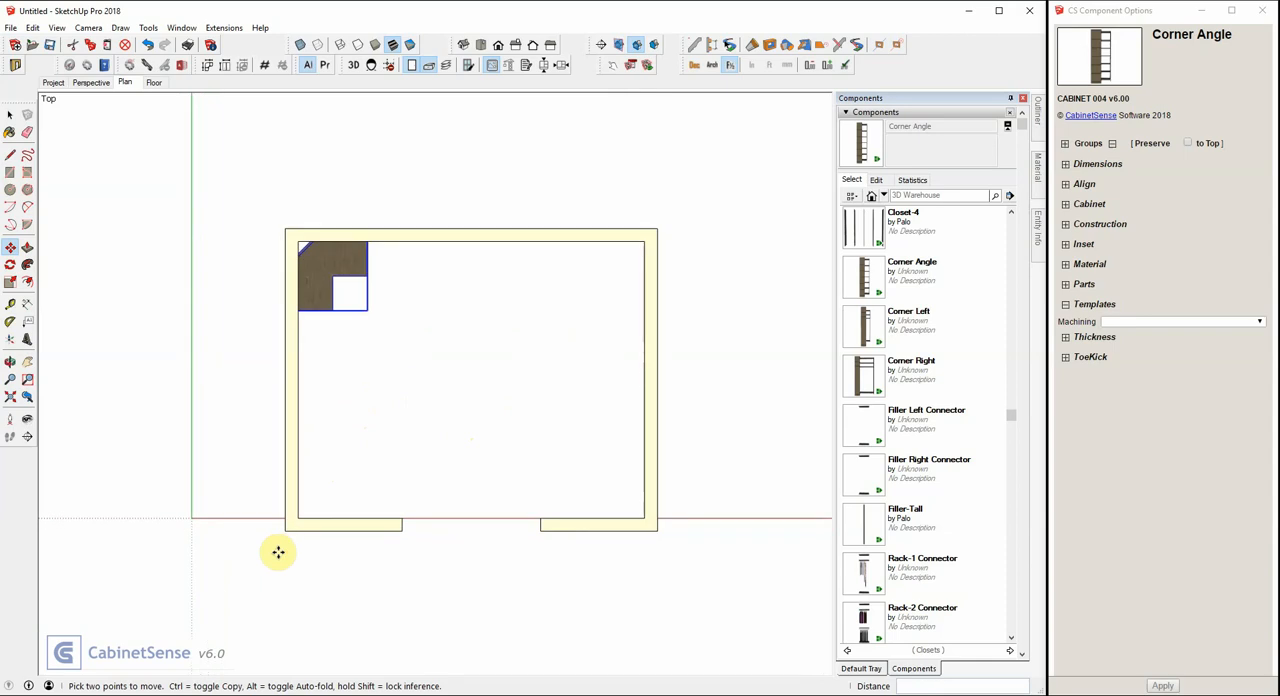
left_click(865, 528)
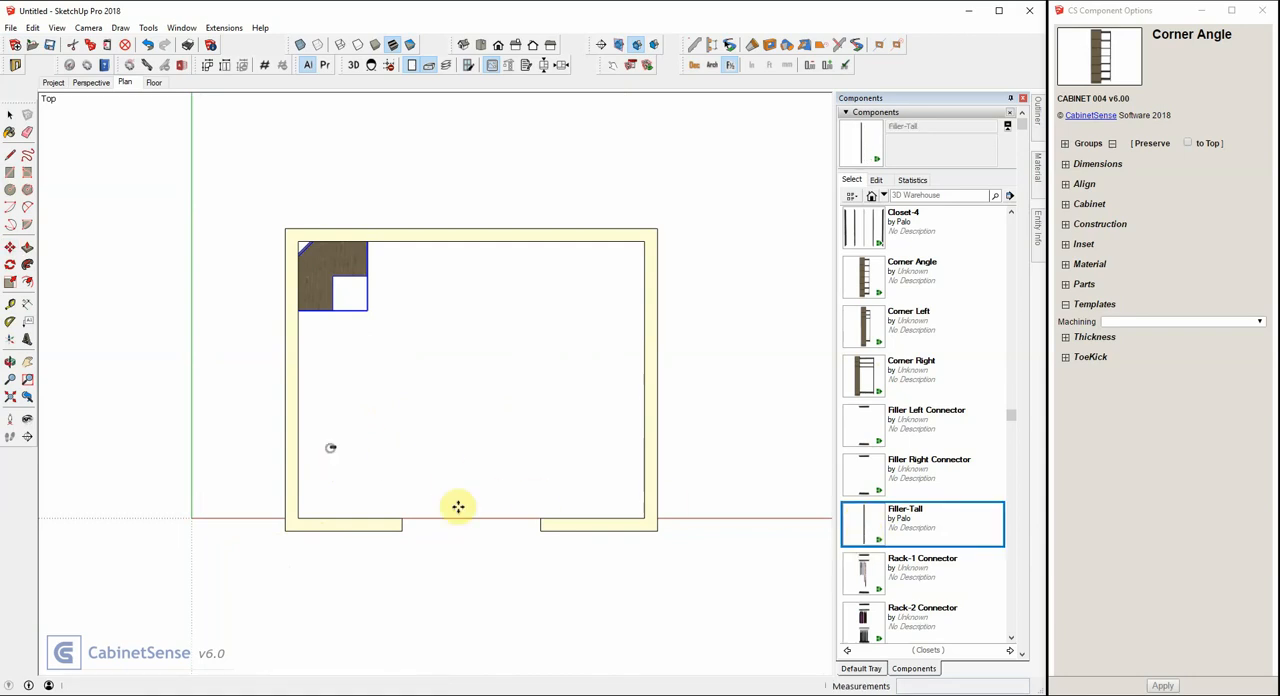
scroll(303, 479, "up", 3)
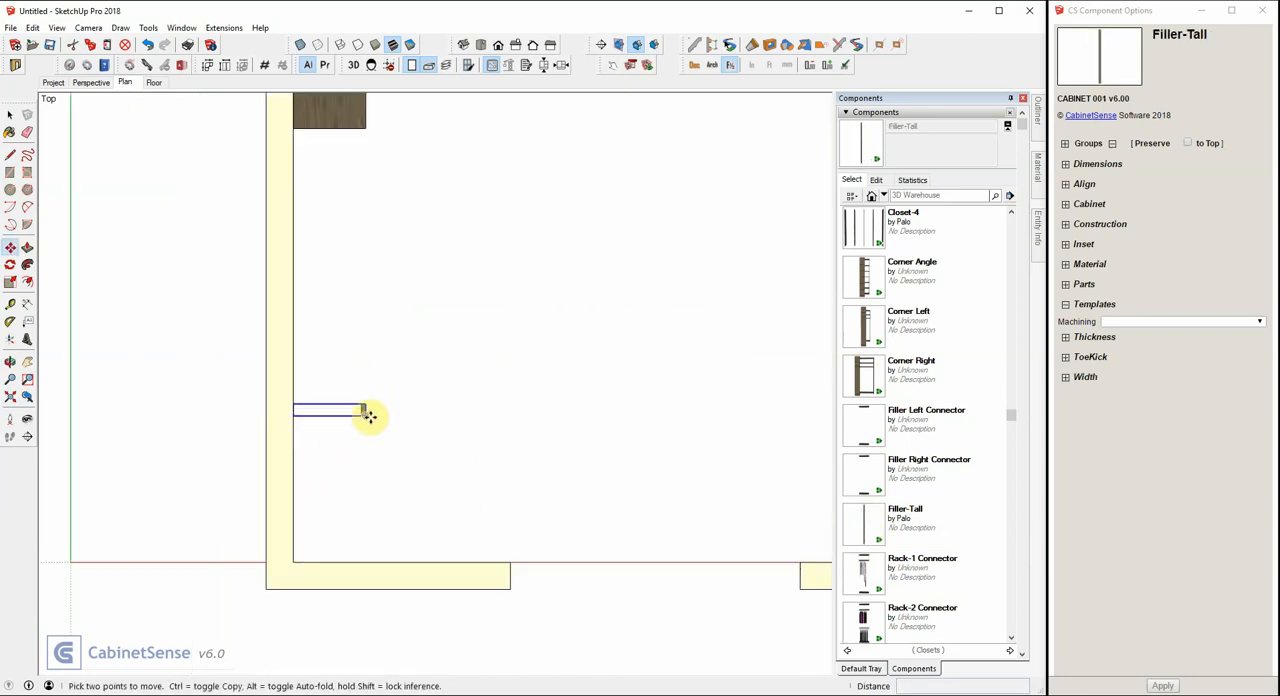
left_click(368, 417)
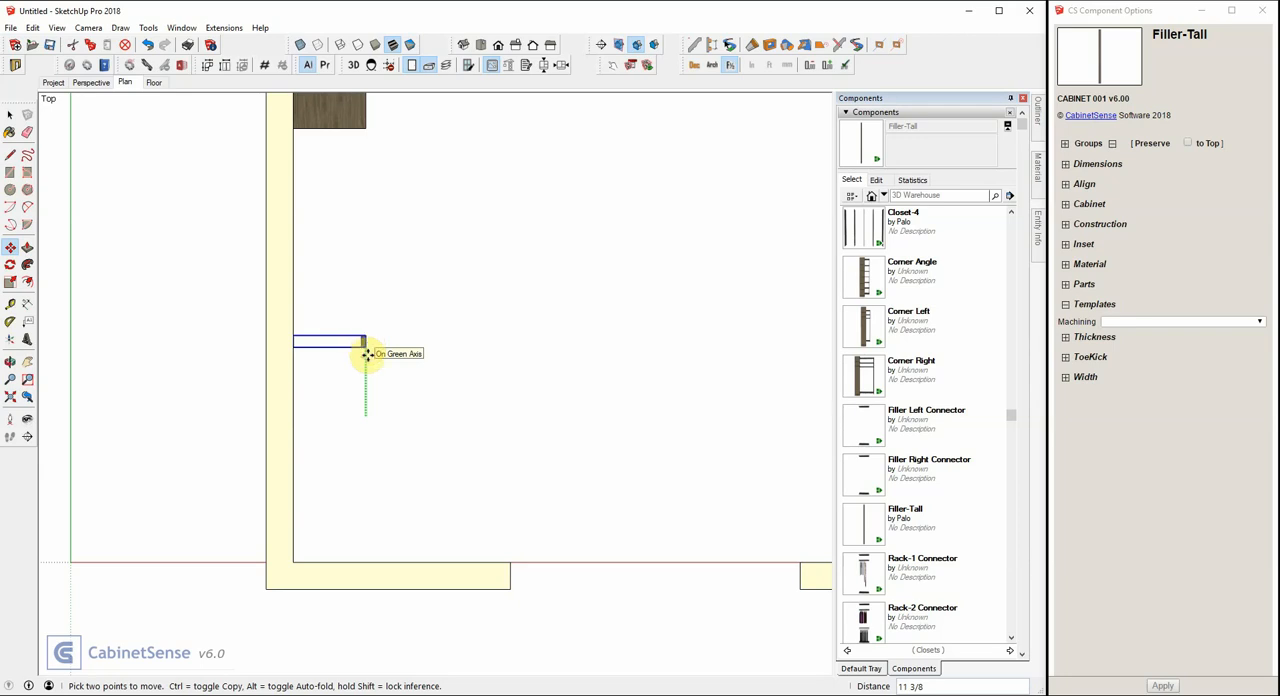
left_click(368, 409)
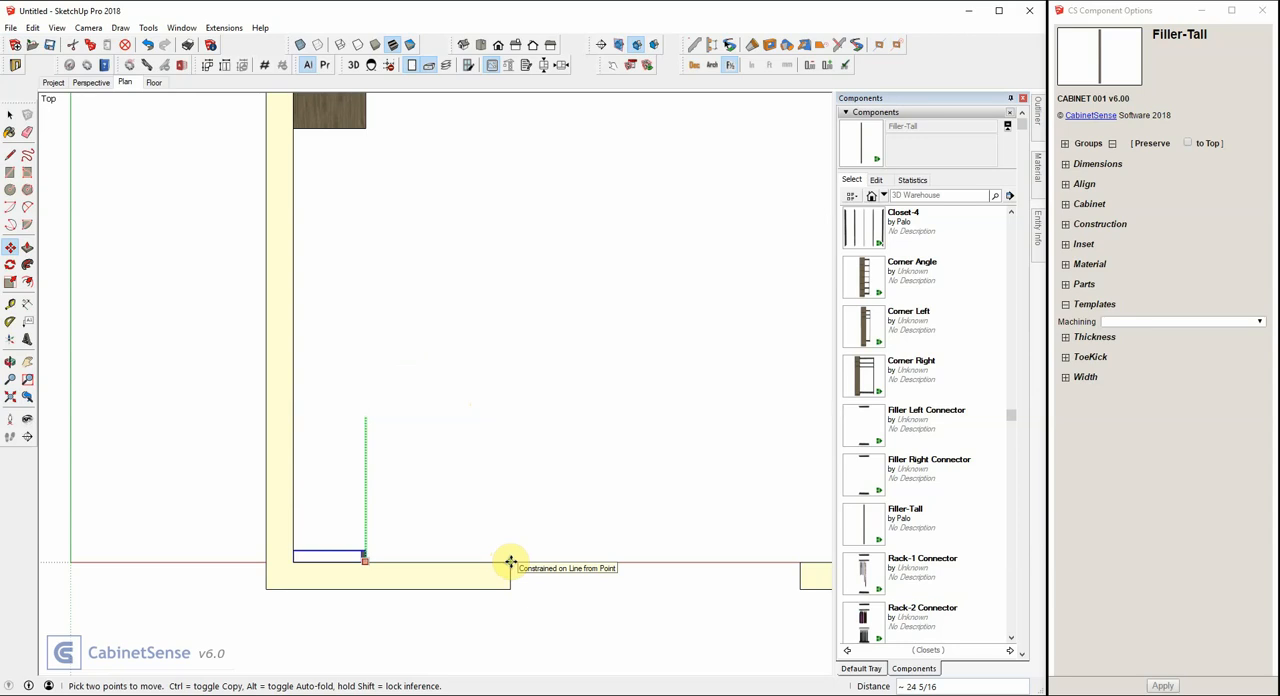
left_click(510, 562)
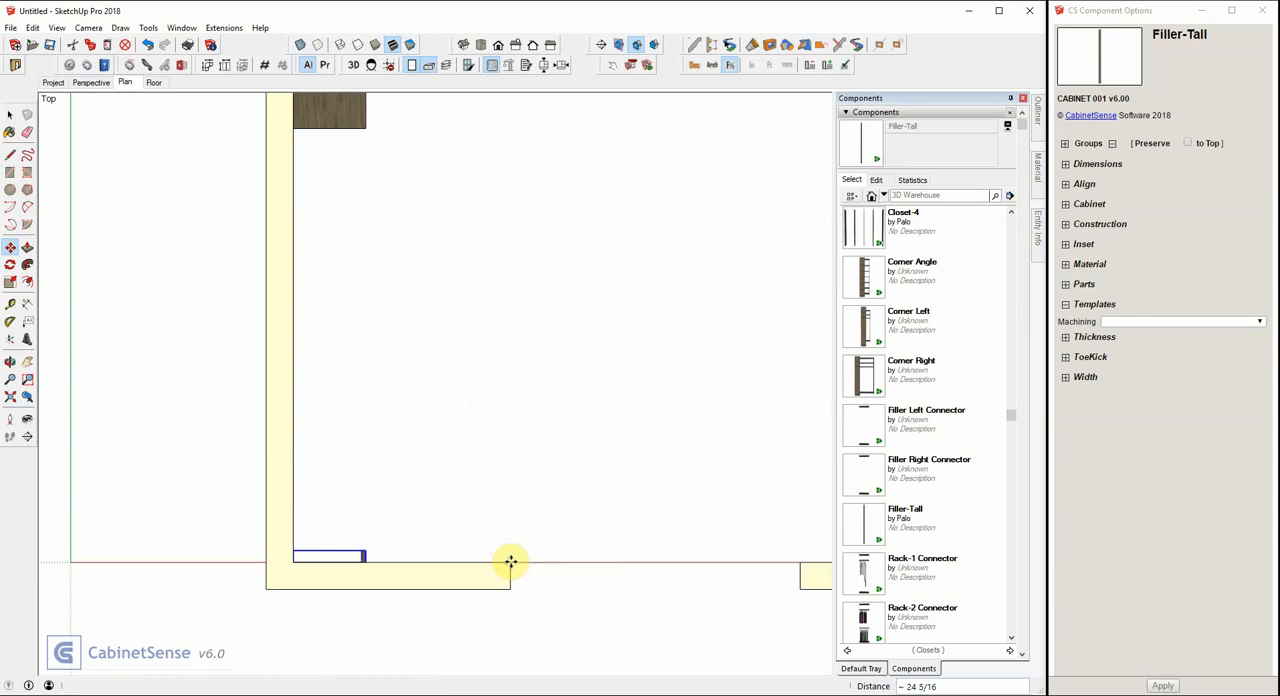
Place the Closet-2 component on the left wall, directly against the Corner Angle unit.
scroll(318, 458, "down", 3)
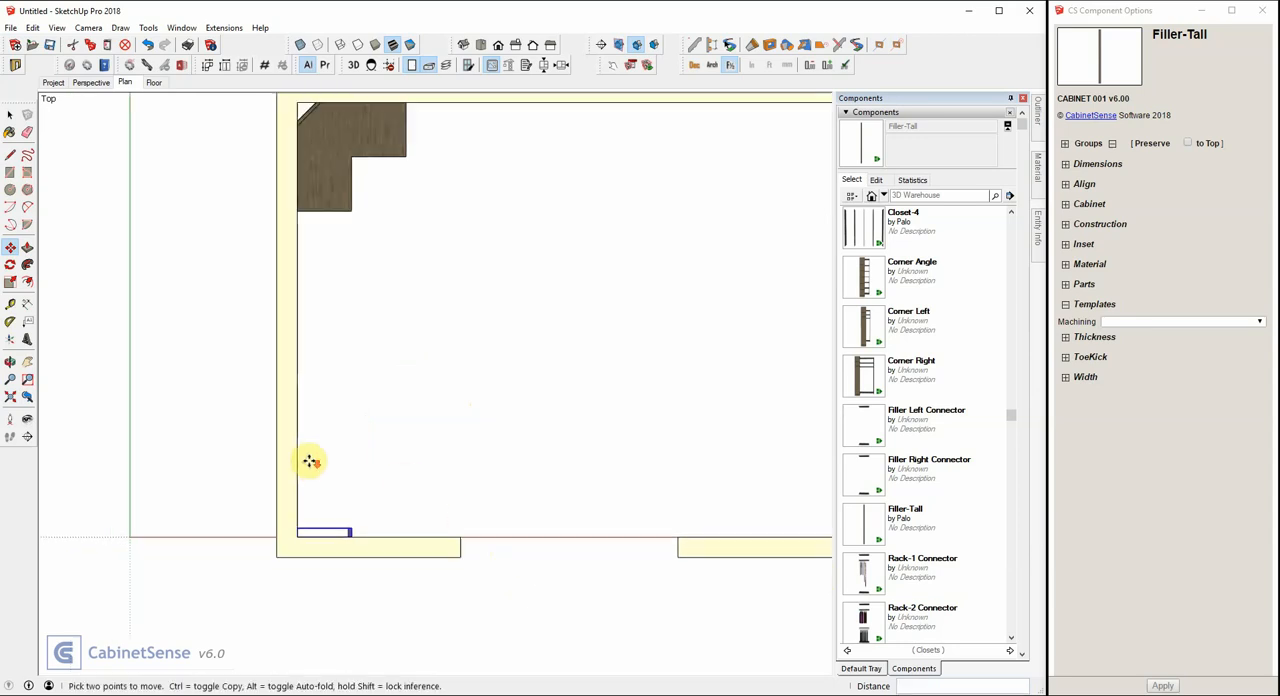
scroll(880, 355, "up", 5)
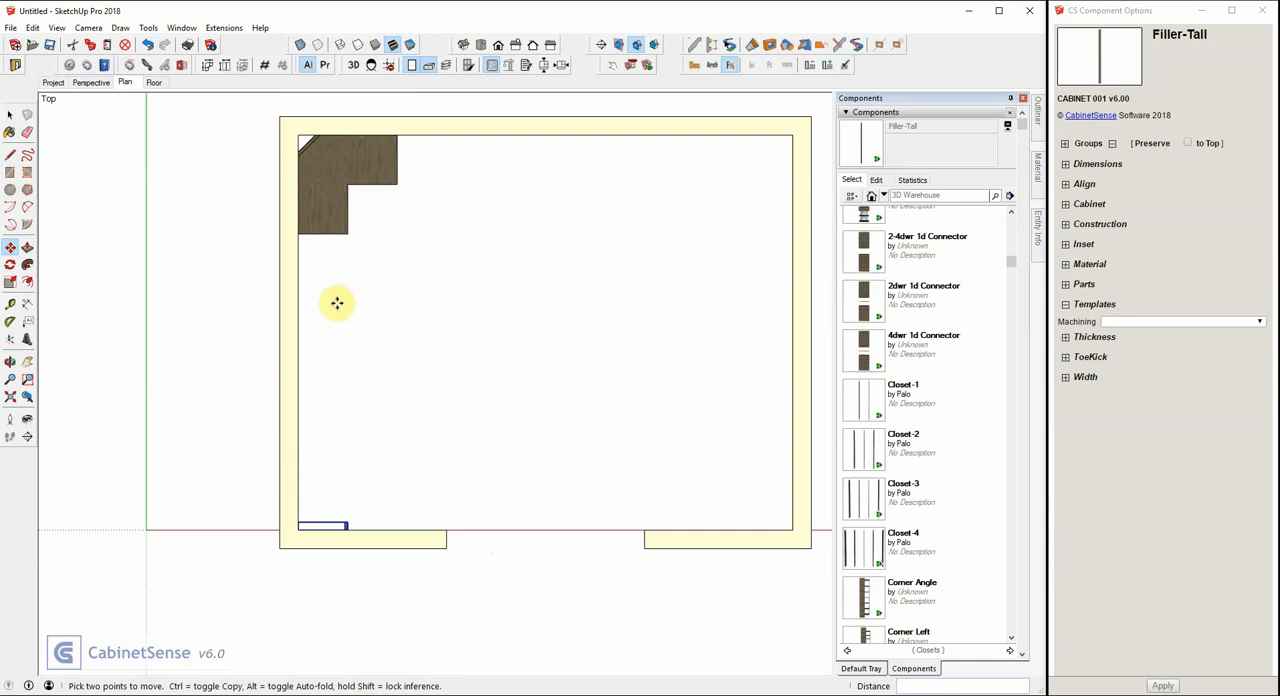
left_click(866, 454)
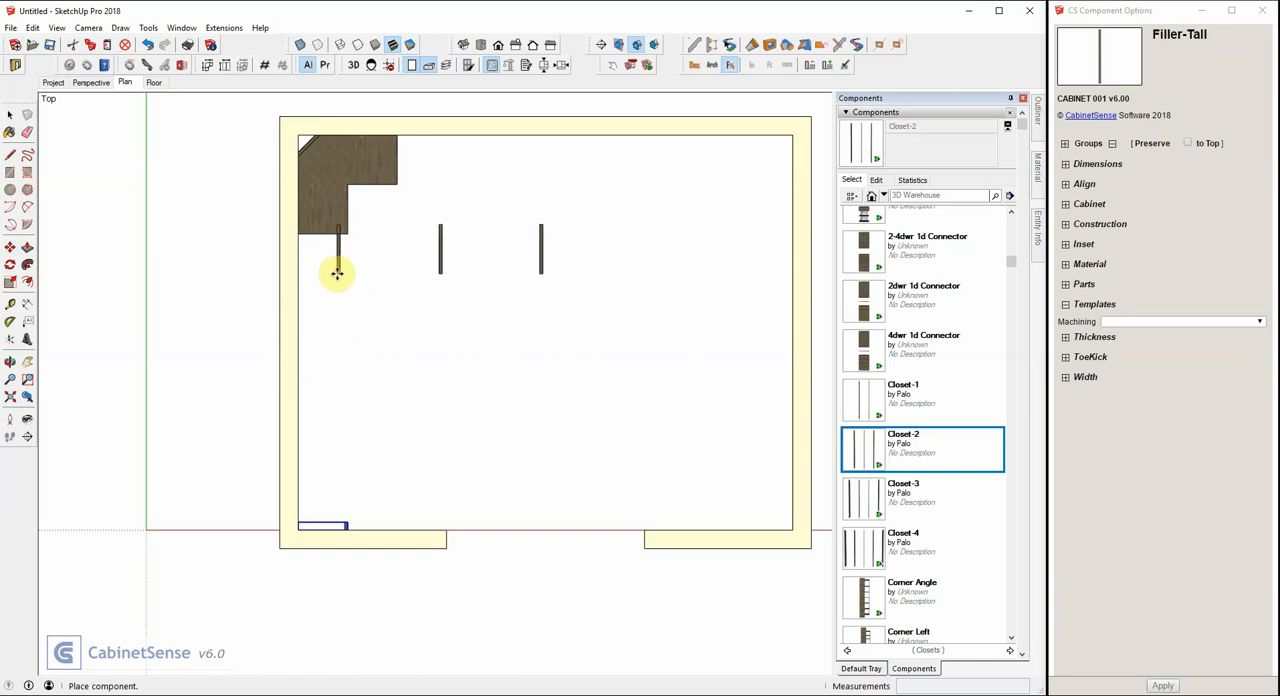
left_click(336, 283)
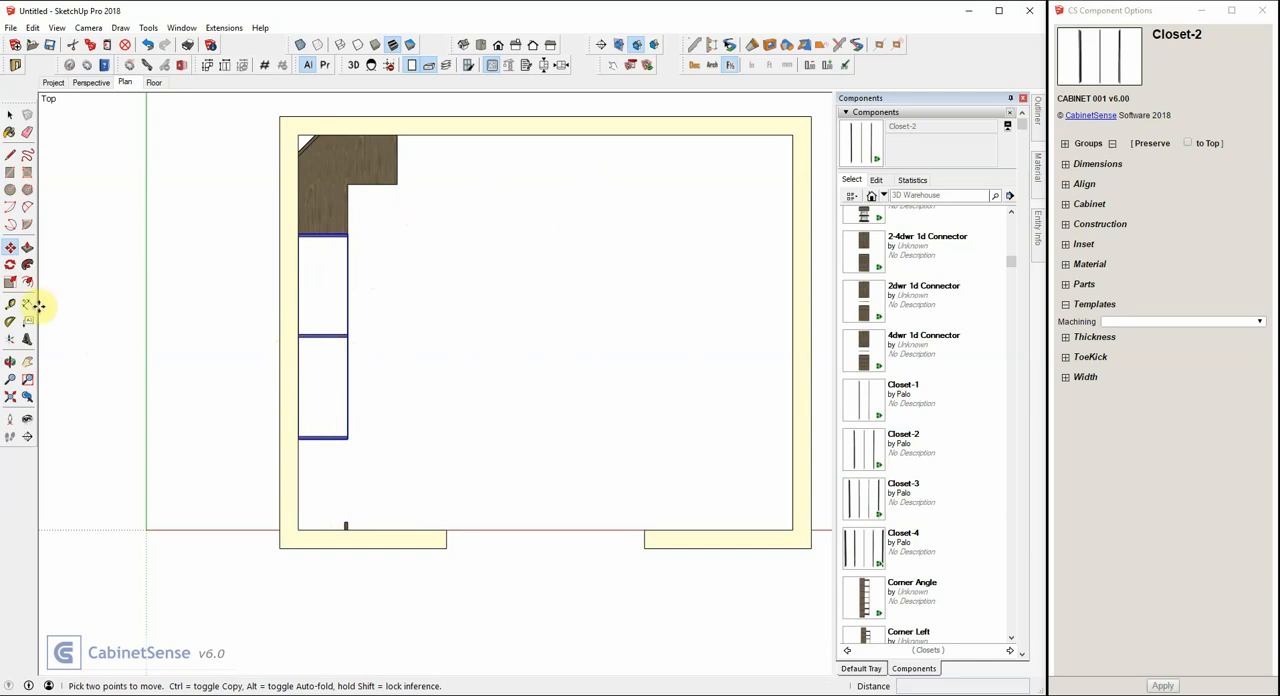
Scale the Closet-2 unit lengthwise along the left wall until its free end meets the tall filler.
left_click(12, 284)
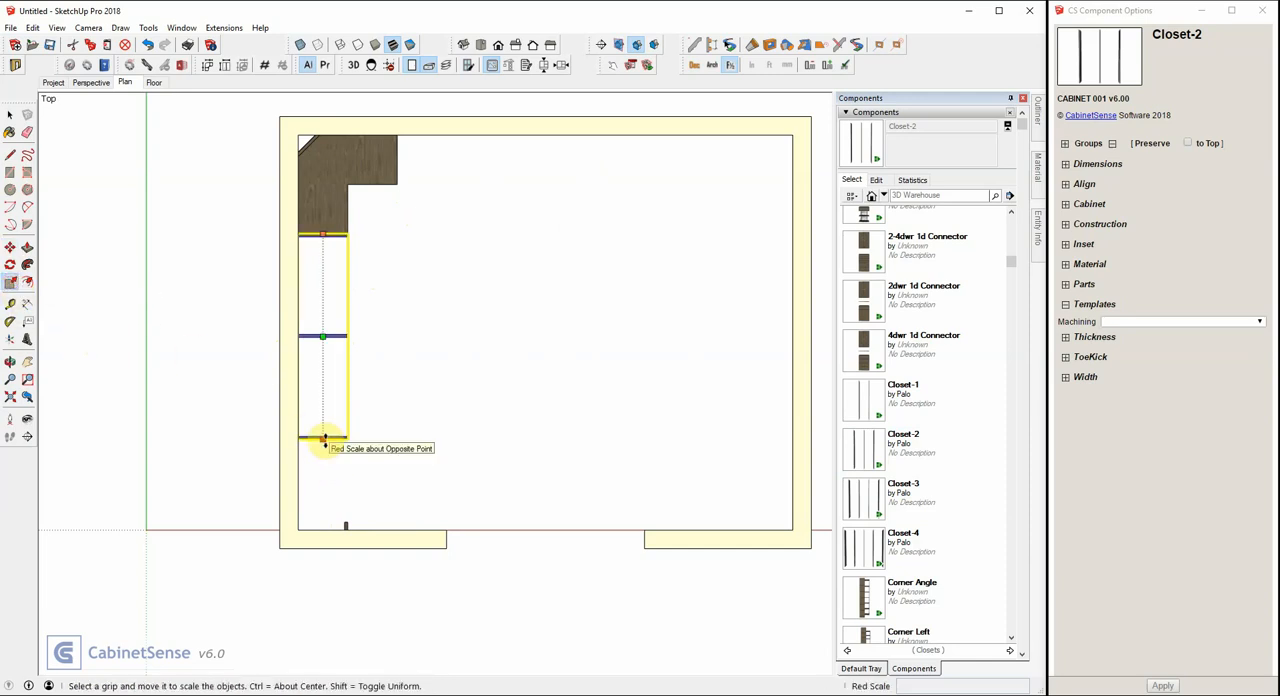
mouse_move(324, 443)
left_mouse_down()
mouse_move(343, 526)
mouse_move(359, 486)
left_mouse_up()
scroll(346, 530, "up", 4)
scroll(346, 528, "up", 3)
scroll(357, 487, "down", 5)
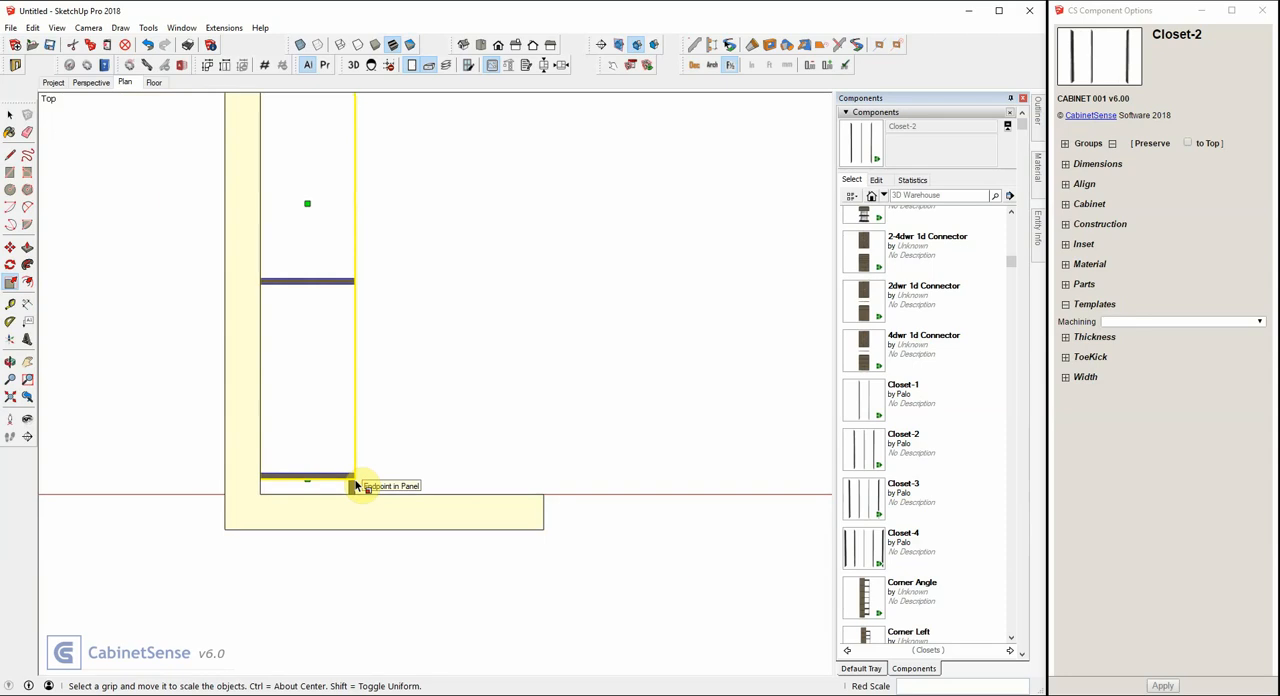
scroll(357, 488, "down", 3)
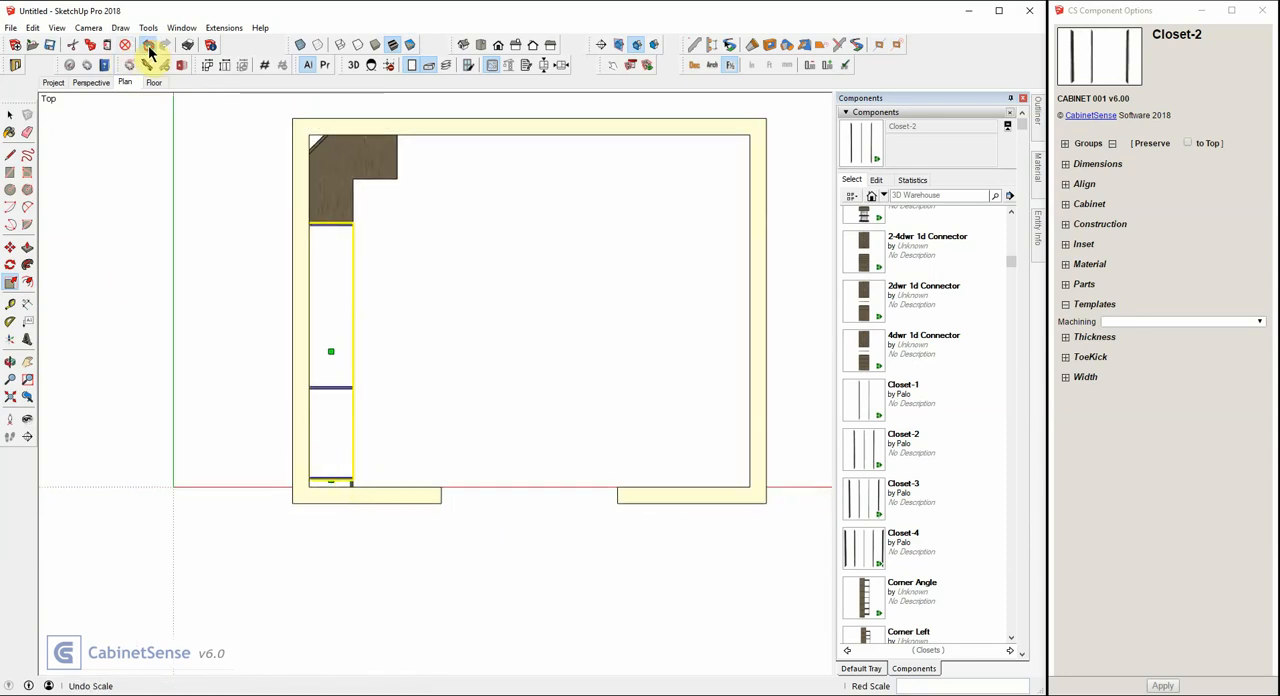
Undo the scaling of the Closet-2 unit and apply Fill Left with 1 copy, 0 fill space and Split filler.
left_click(148, 46)
key("space")
right_click(341, 316)
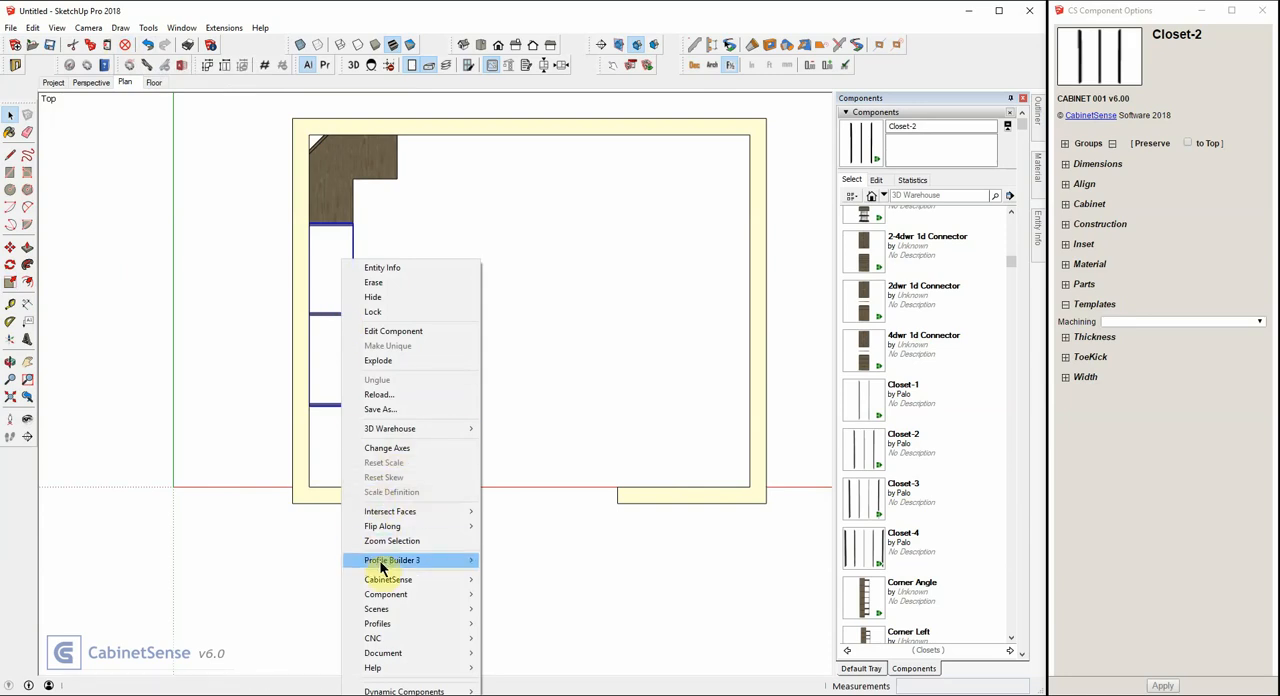
mouse_move(386, 592)
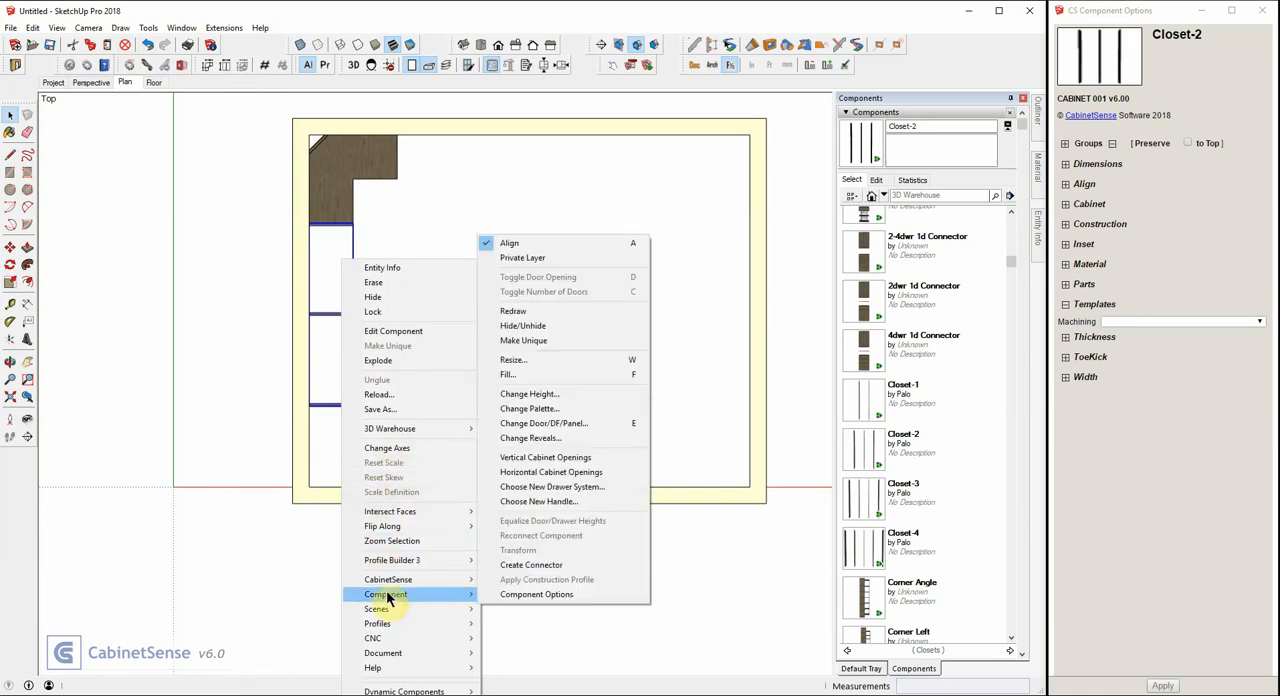
left_click(522, 375)
left_click(520, 374)
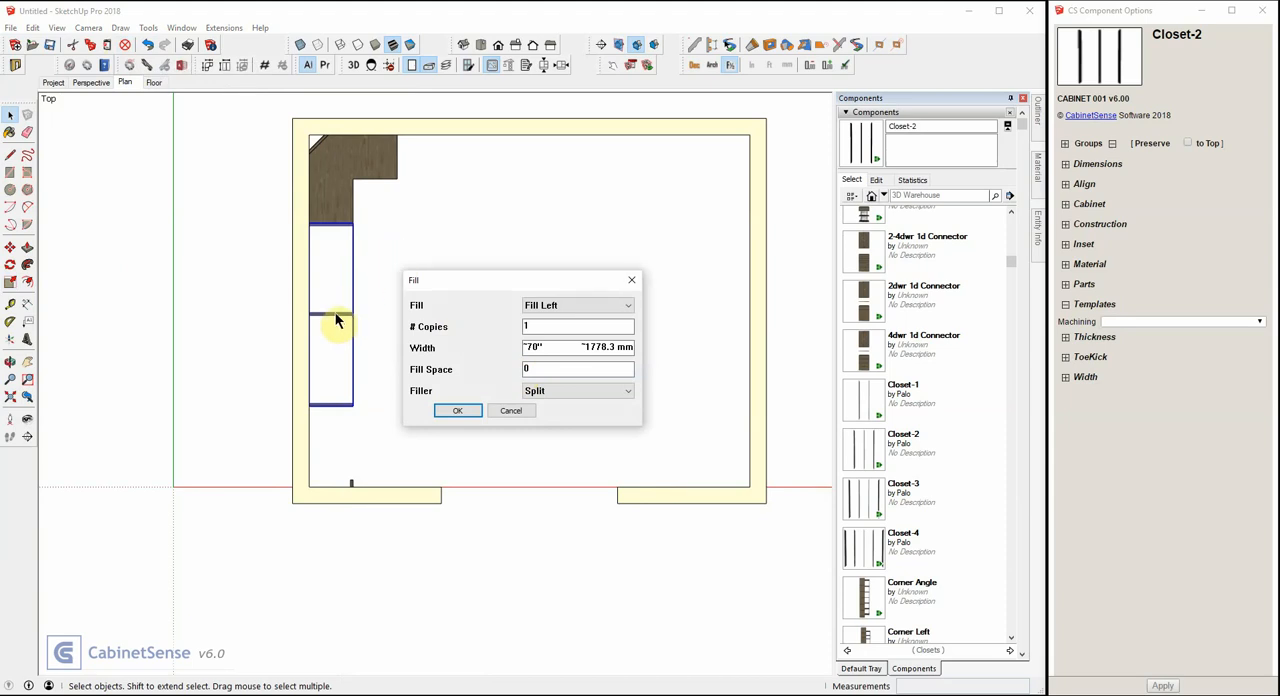
left_click(459, 411)
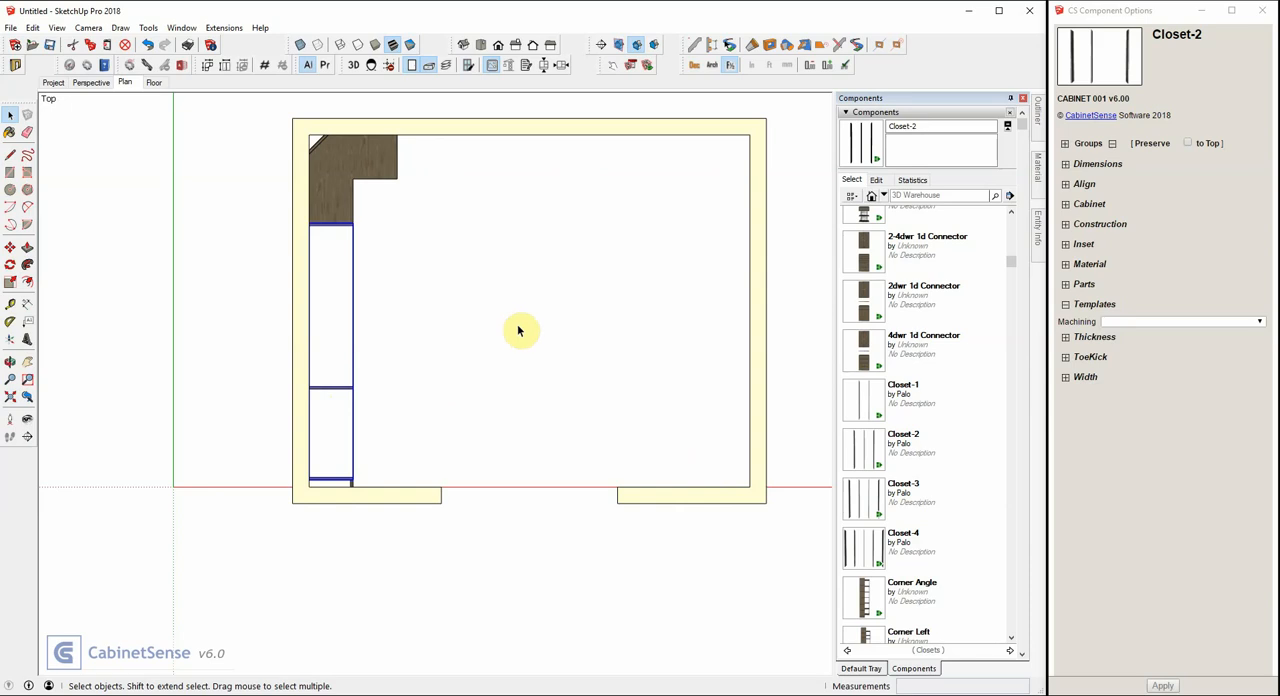
In the Perspective scene, equalize the two opening widths of the Closet-2 unit.
left_click(89, 82)
middle_click_drag(453, 235, 369, 263)
scroll(369, 263, "up", 5)
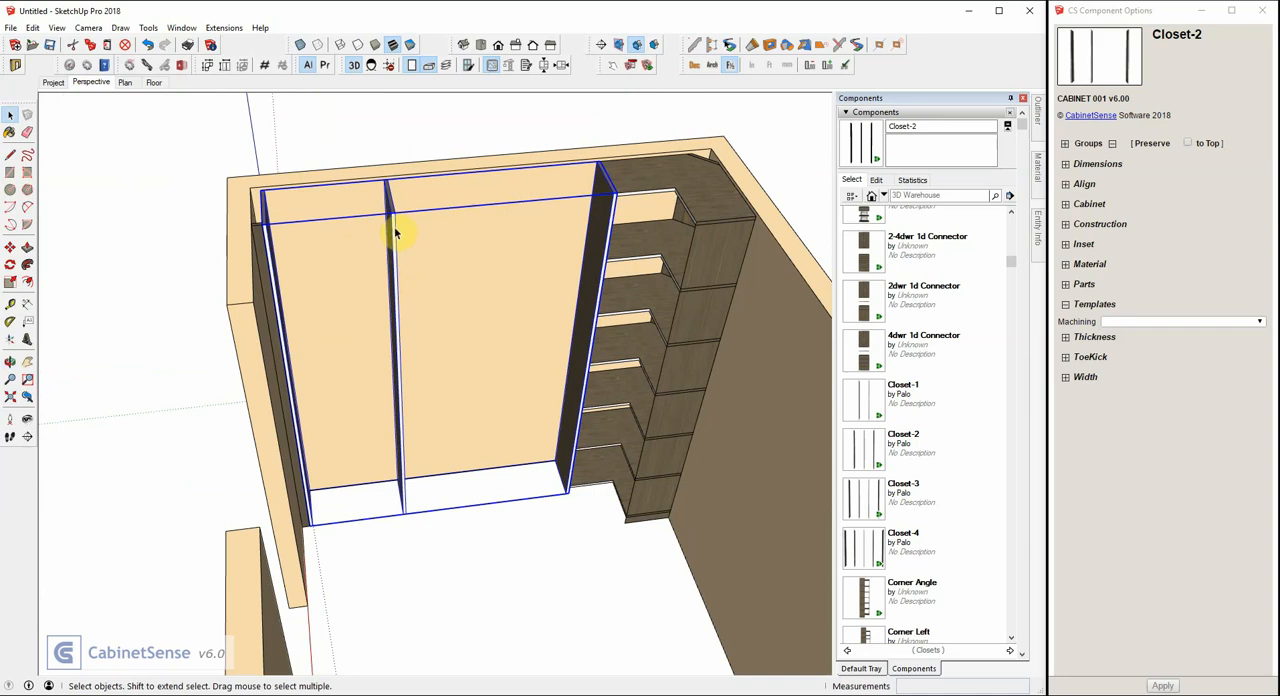
left_click(563, 66)
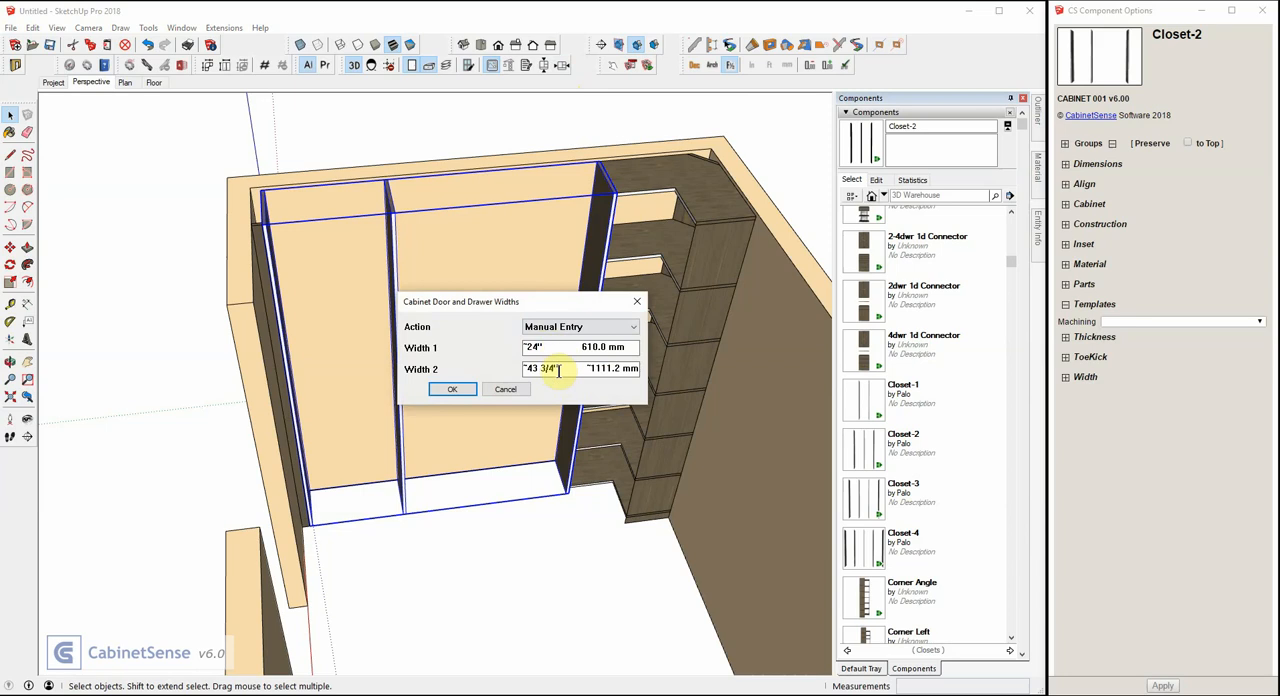
left_click(567, 329)
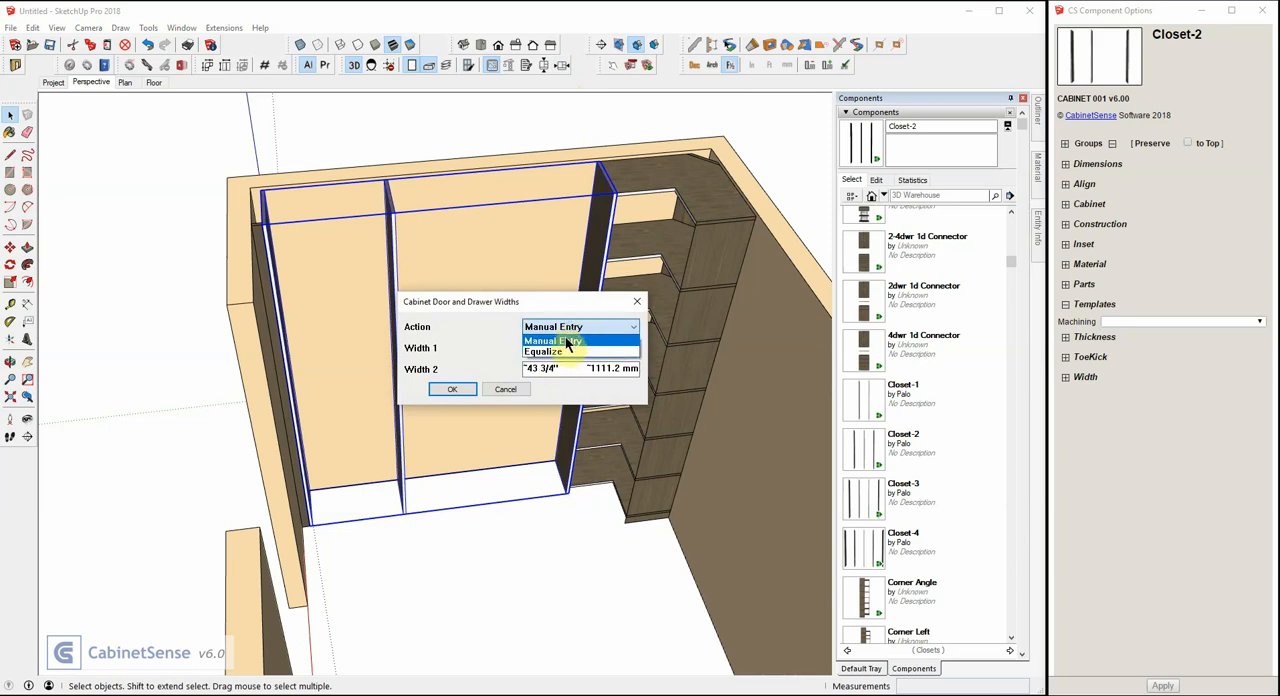
left_click(553, 352)
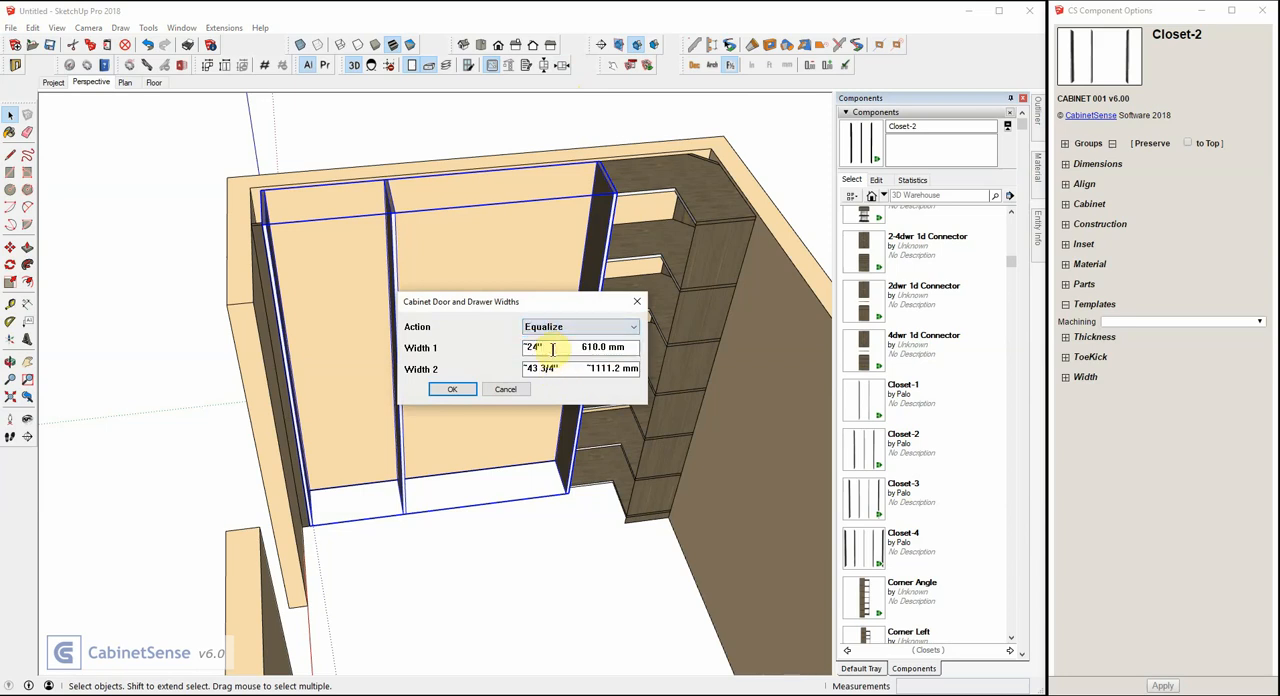
left_click(452, 389)
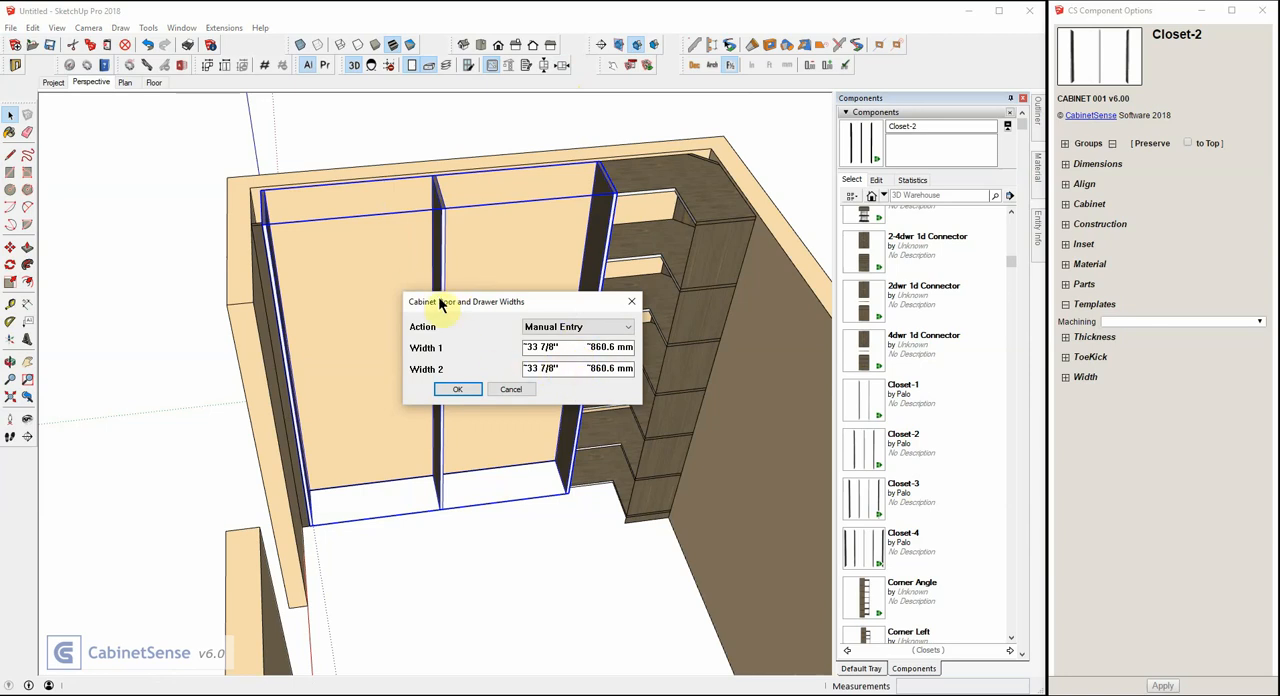
left_click(461, 387)
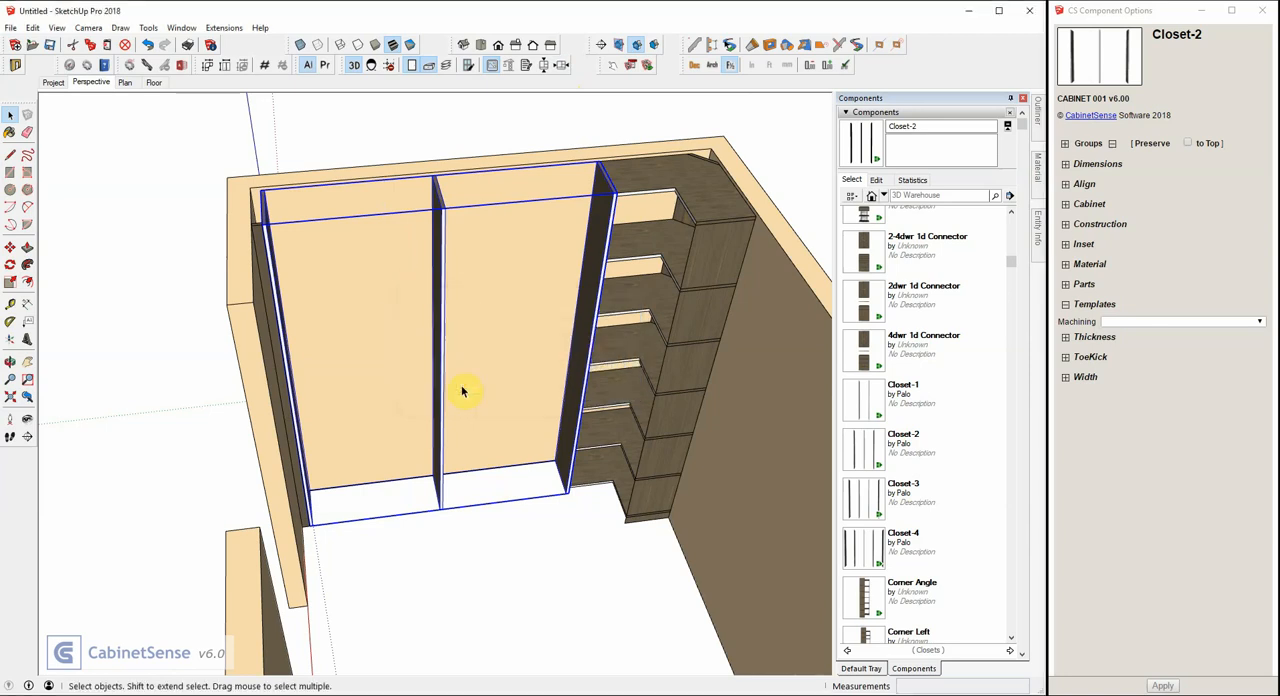
Open the Closet-2 component for editing and place a Rack-2 Connector in its left opening.
right_click(445, 303)
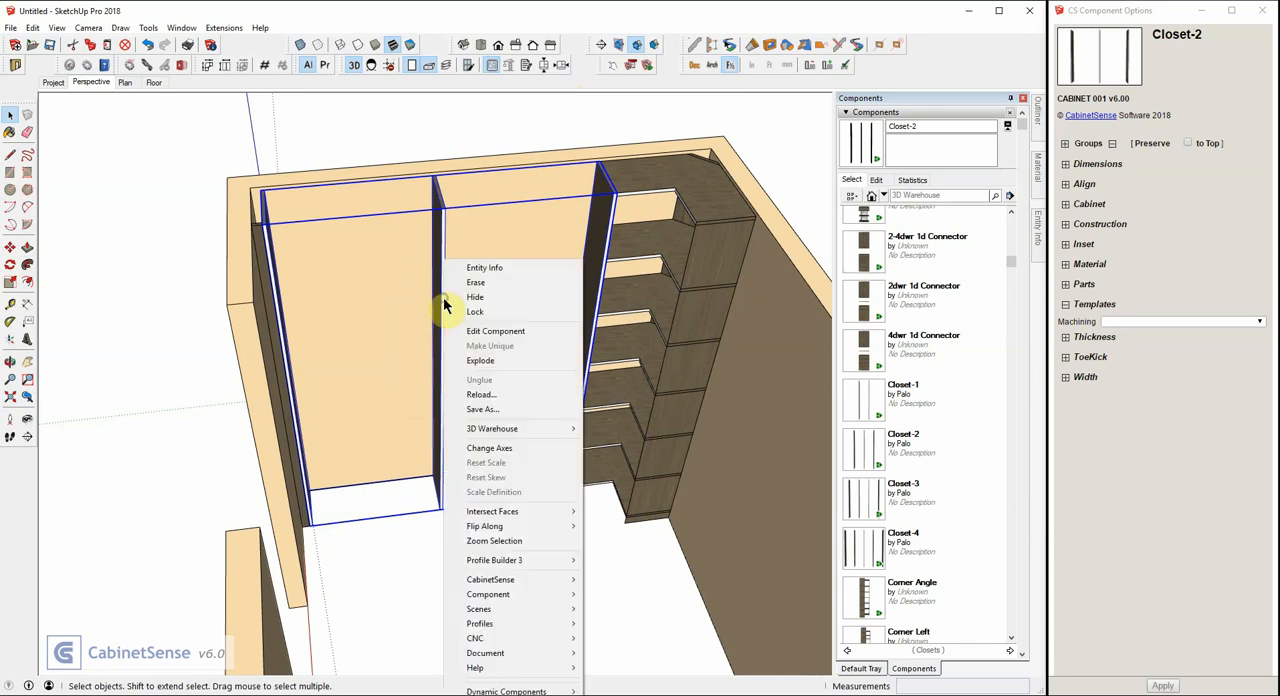
left_click(480, 338)
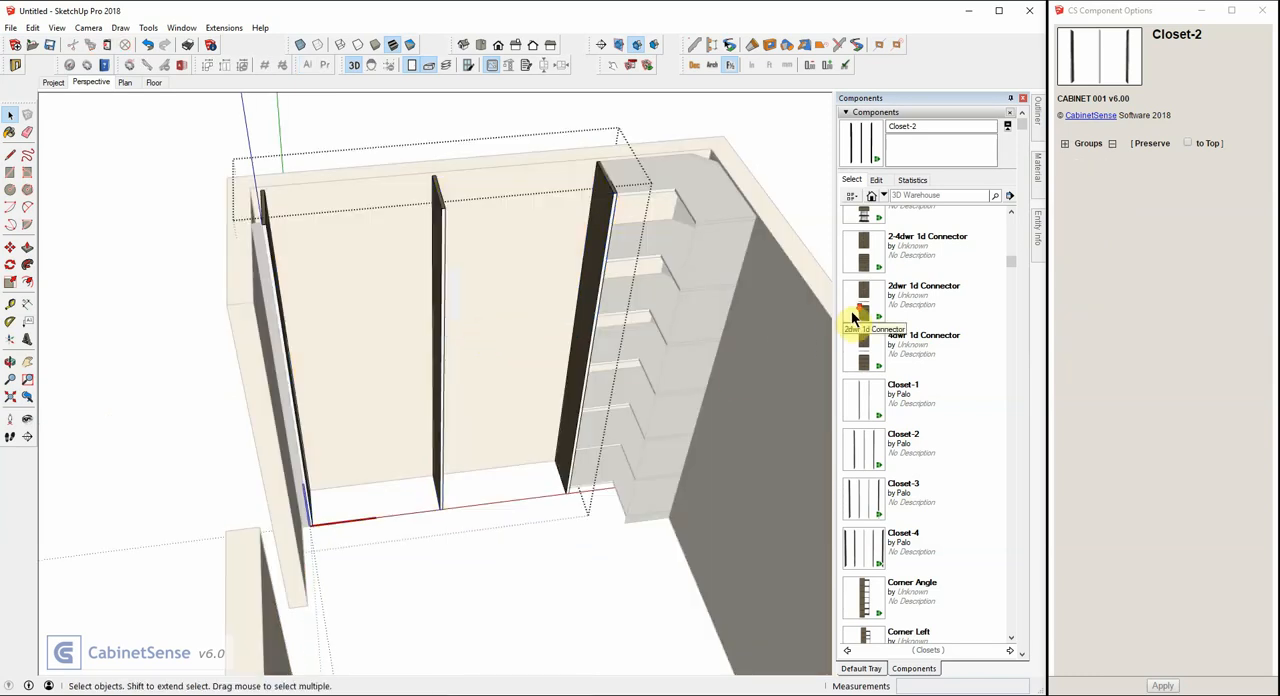
scroll(858, 320, "down", 8)
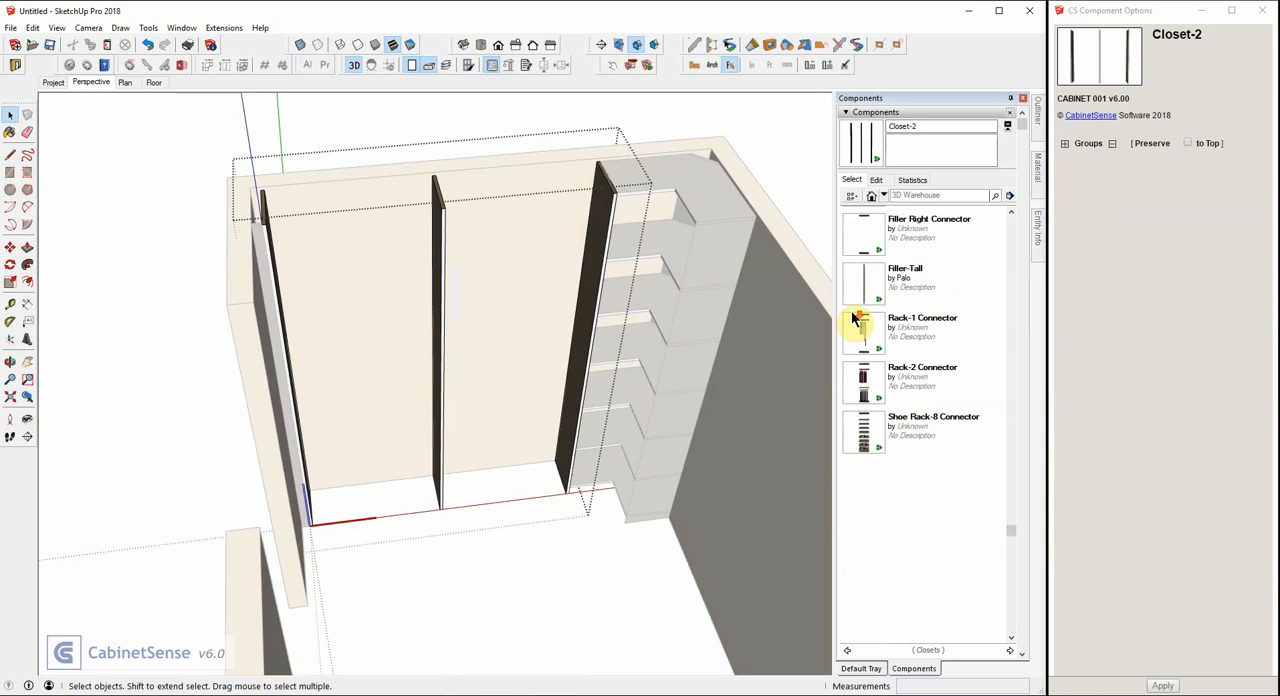
left_click(858, 385)
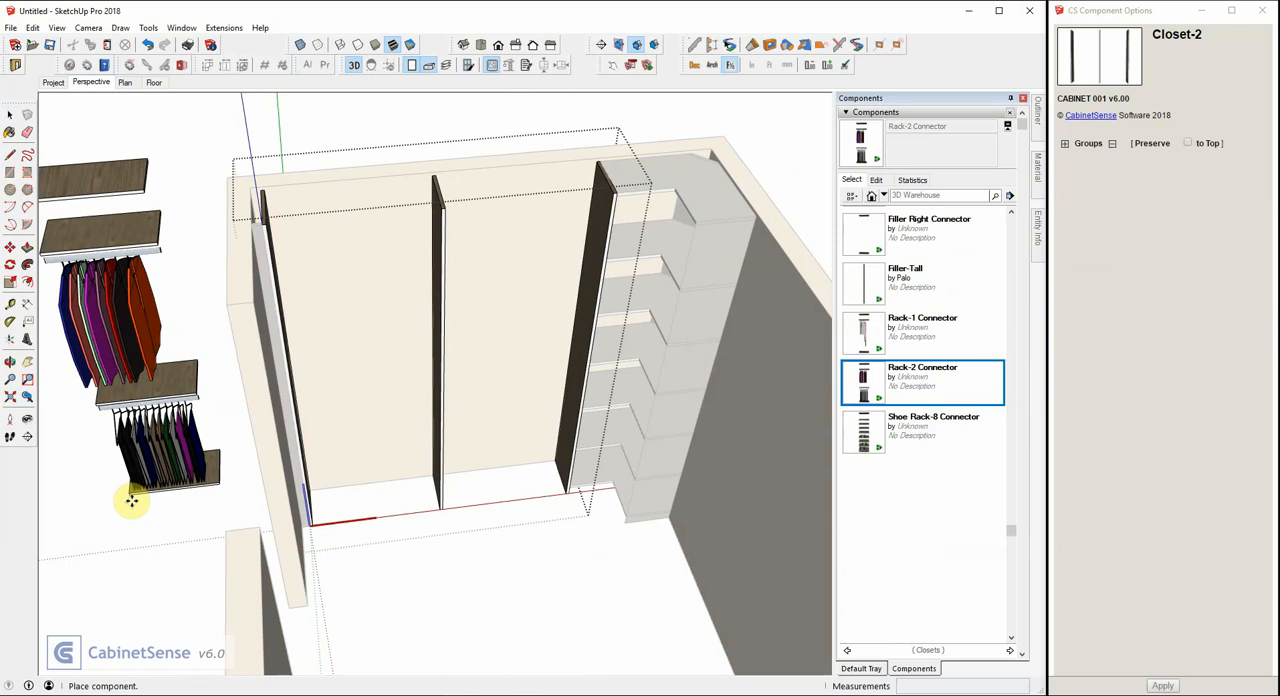
left_click(358, 465)
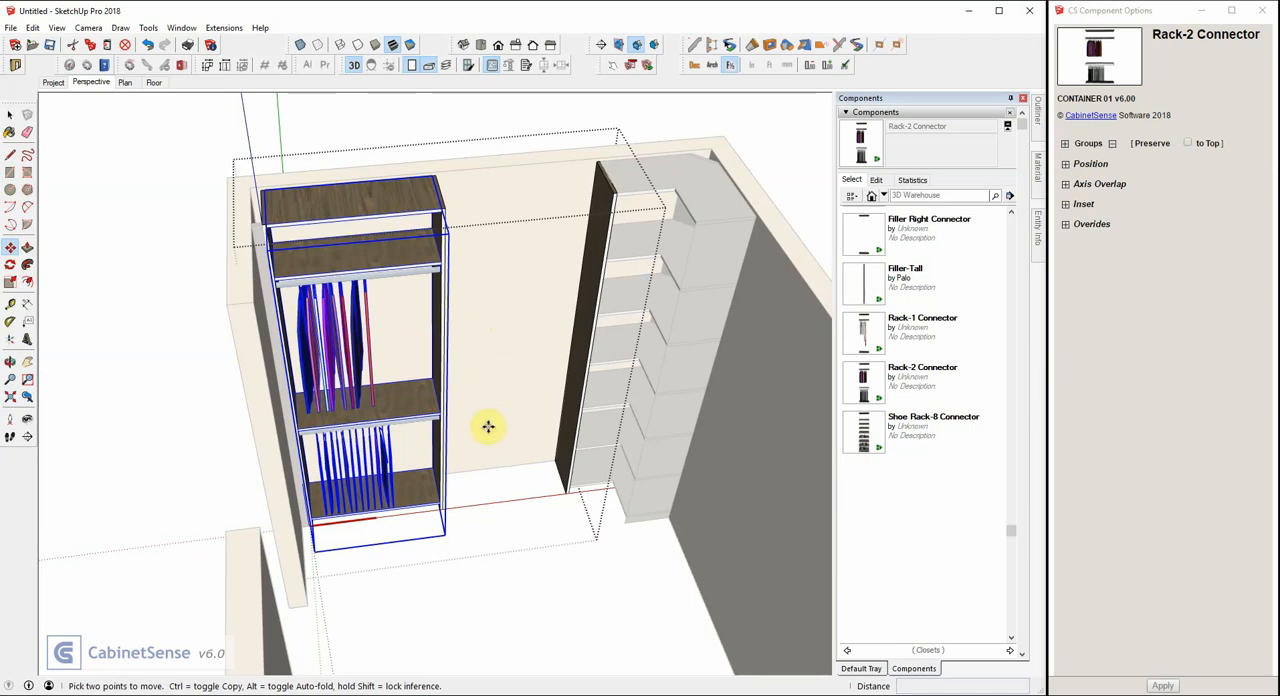
Place a 1dwr 1d Connector in the right opening of the Closet-2 unit.
middle_click_drag(521, 436, 517, 369)
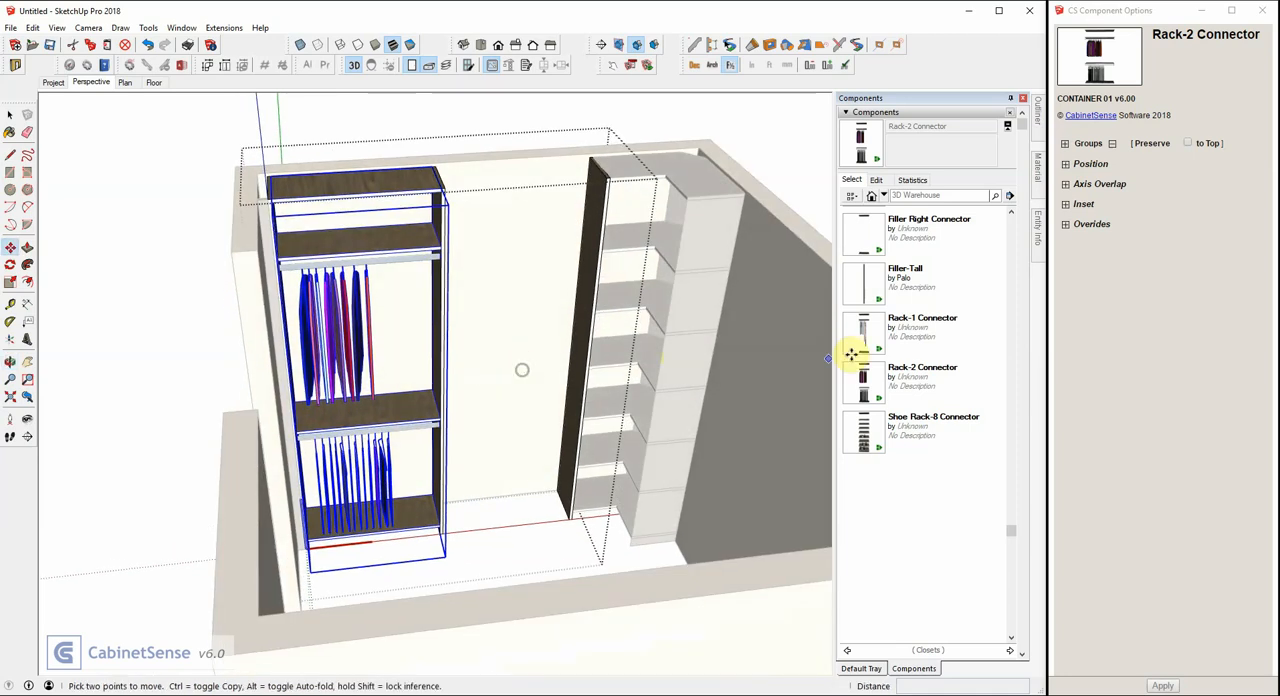
scroll(900, 400, "up", 6)
scroll(905, 396, "up", 2)
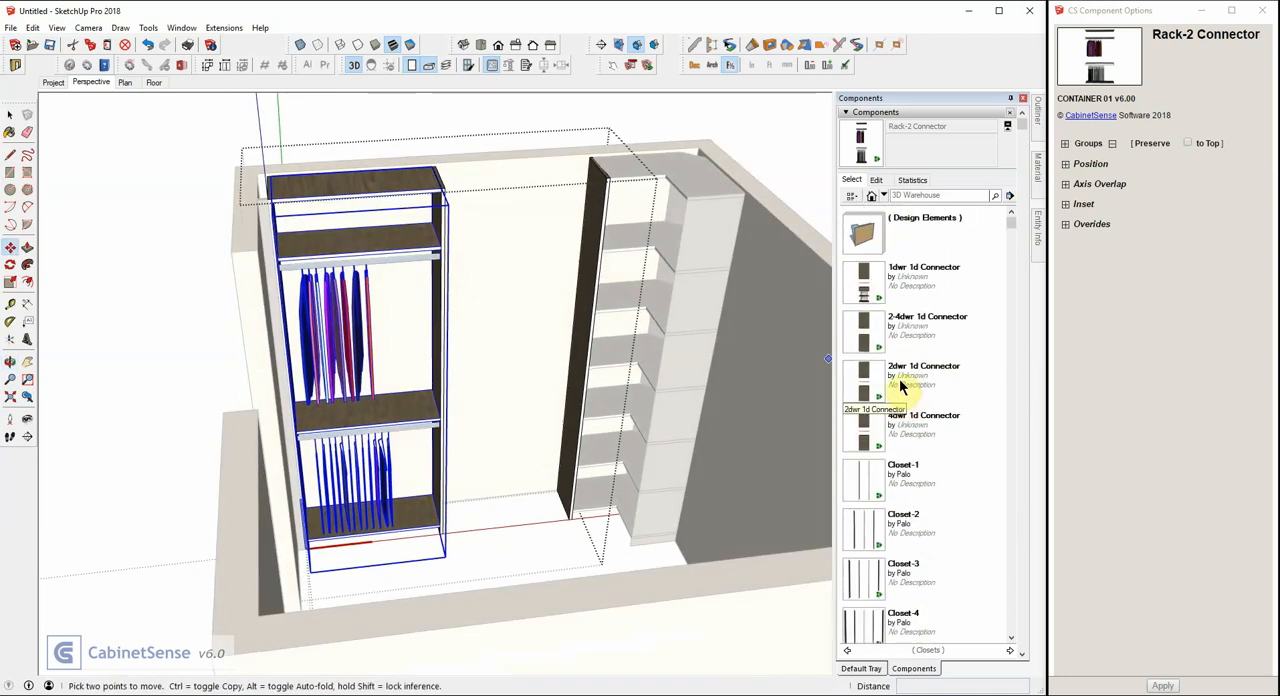
left_click(866, 290)
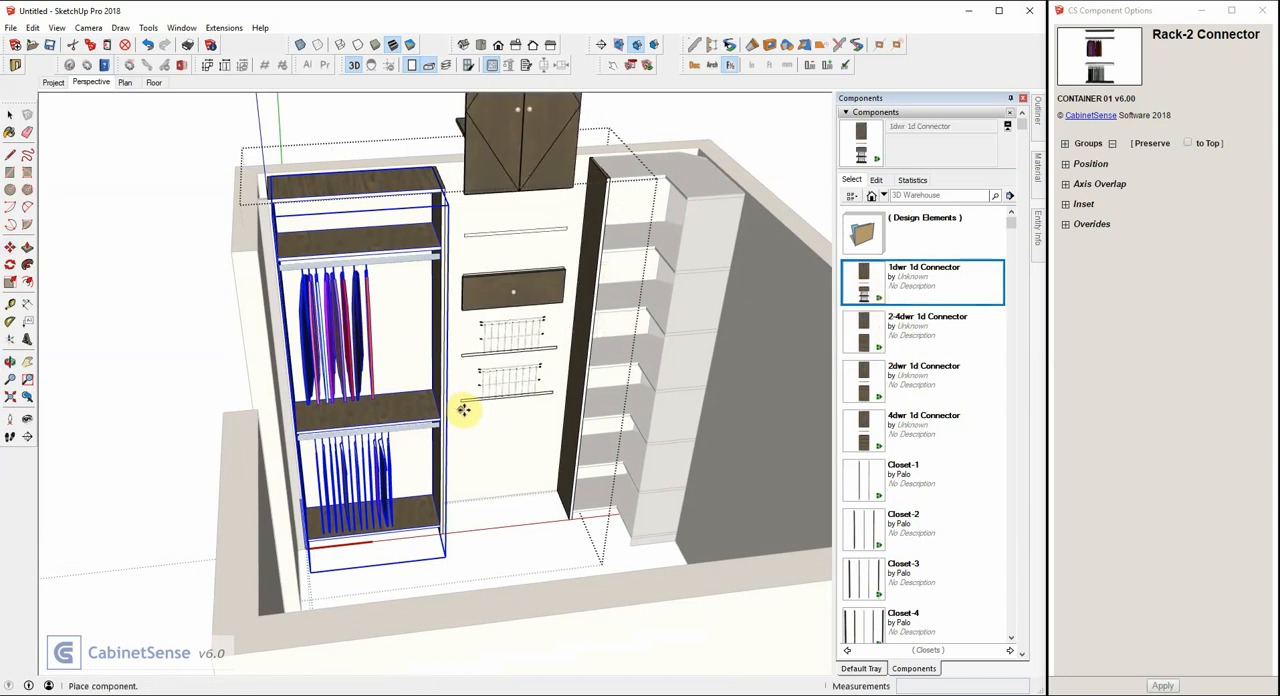
left_click(466, 406)
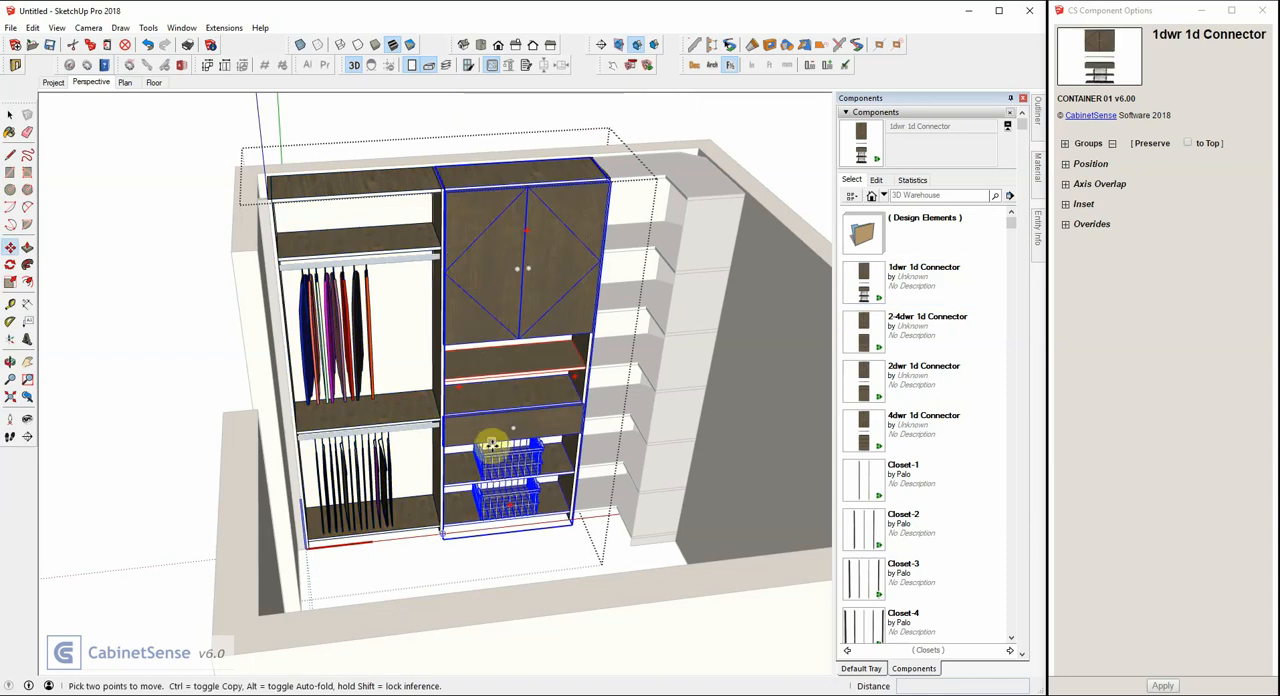
Leave the component and create a scene named "Left Wall Elevation" by copying the selected left, back and short front-left walls.
middle_click_drag(491, 423, 457, 433)
key("m")
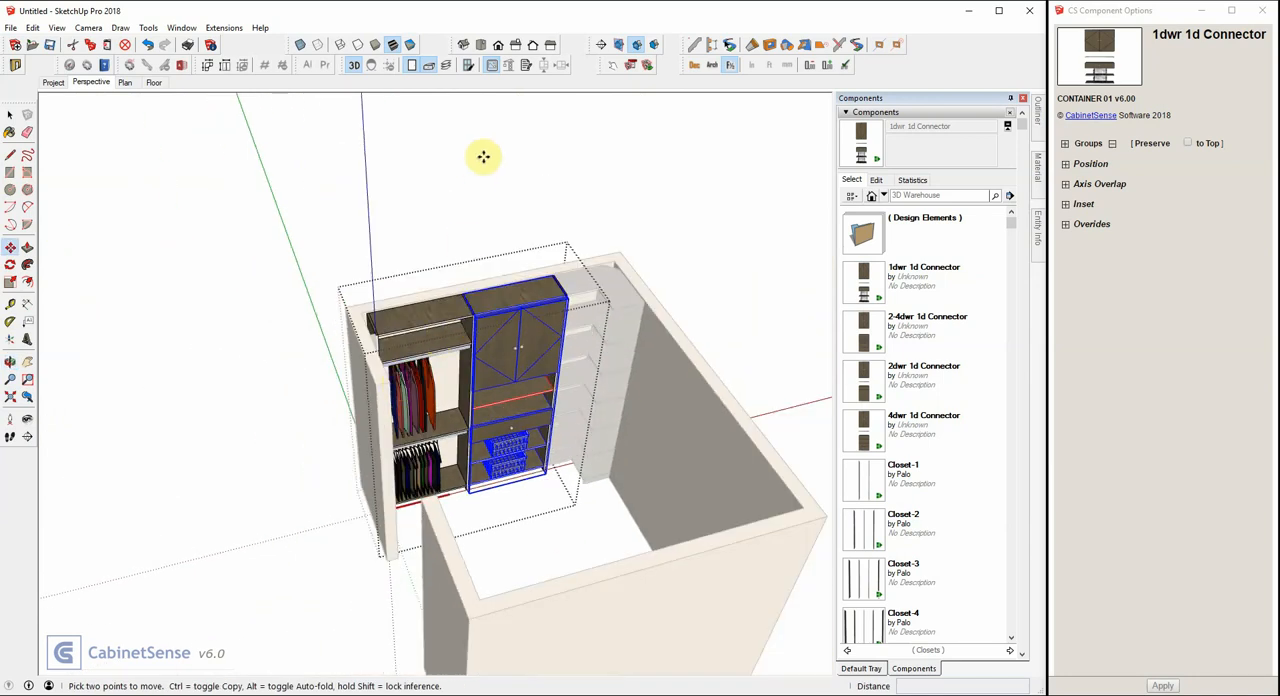
left_click(491, 64)
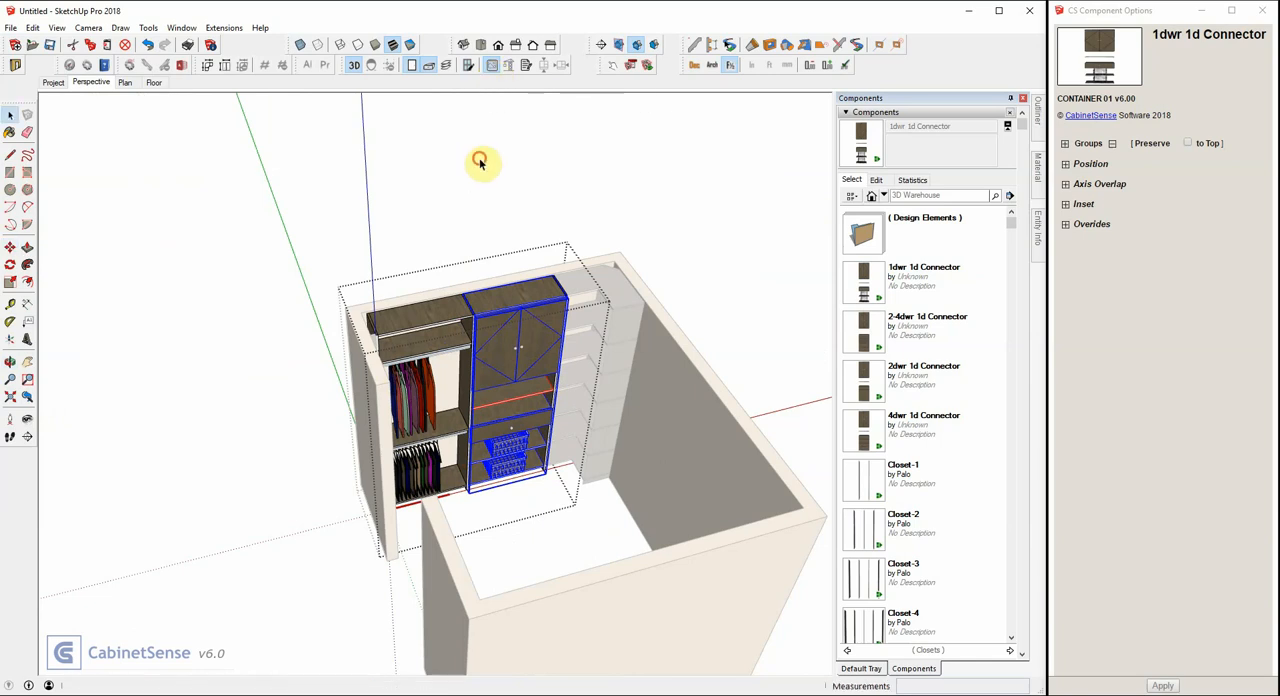
left_click(366, 356)
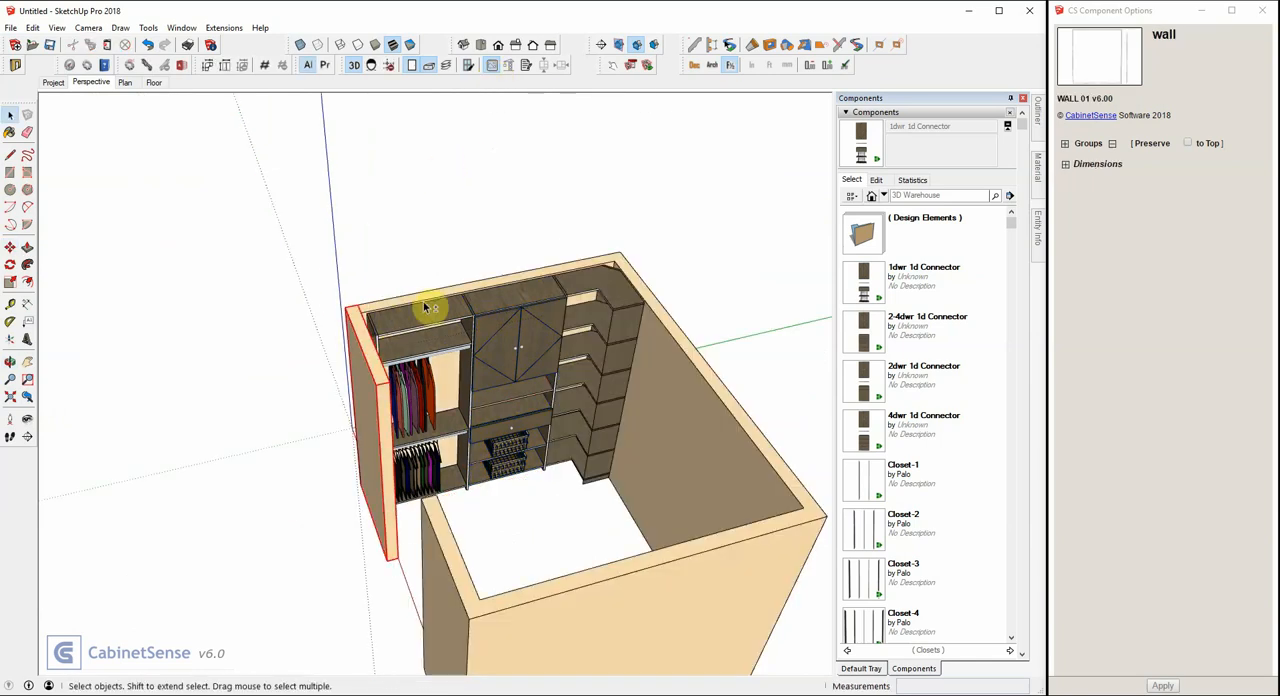
left_click(660, 313, "shift")
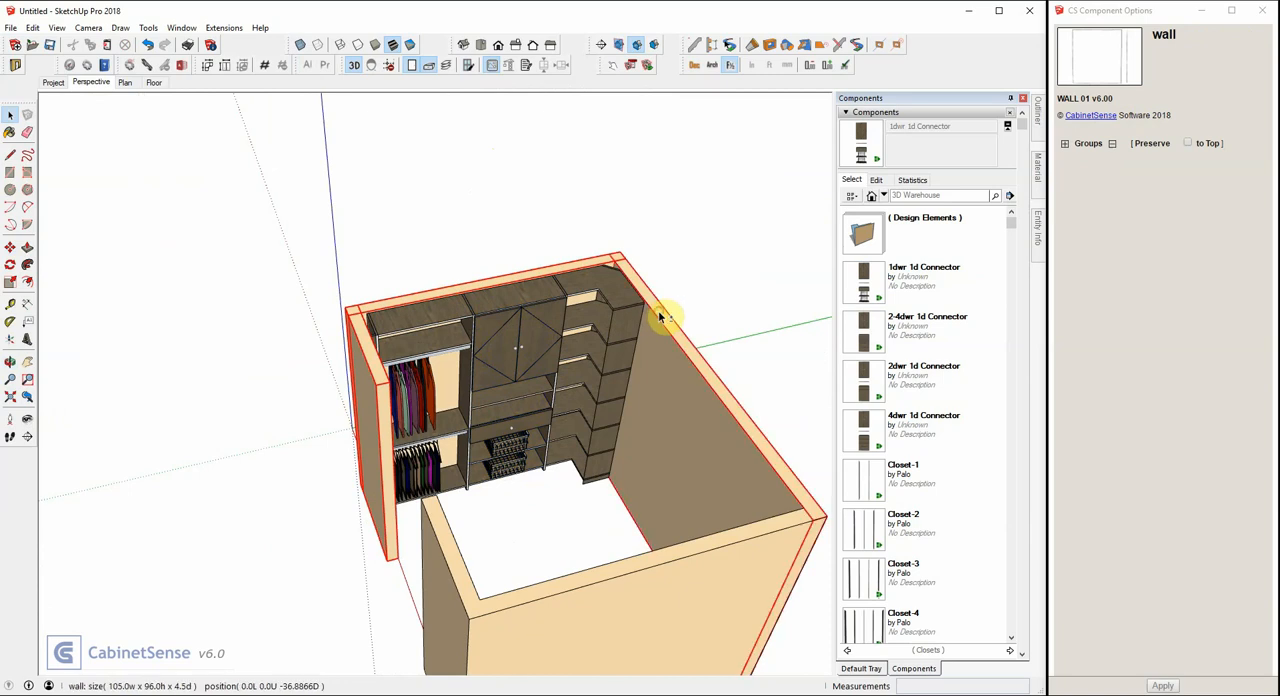
right_click(101, 83)
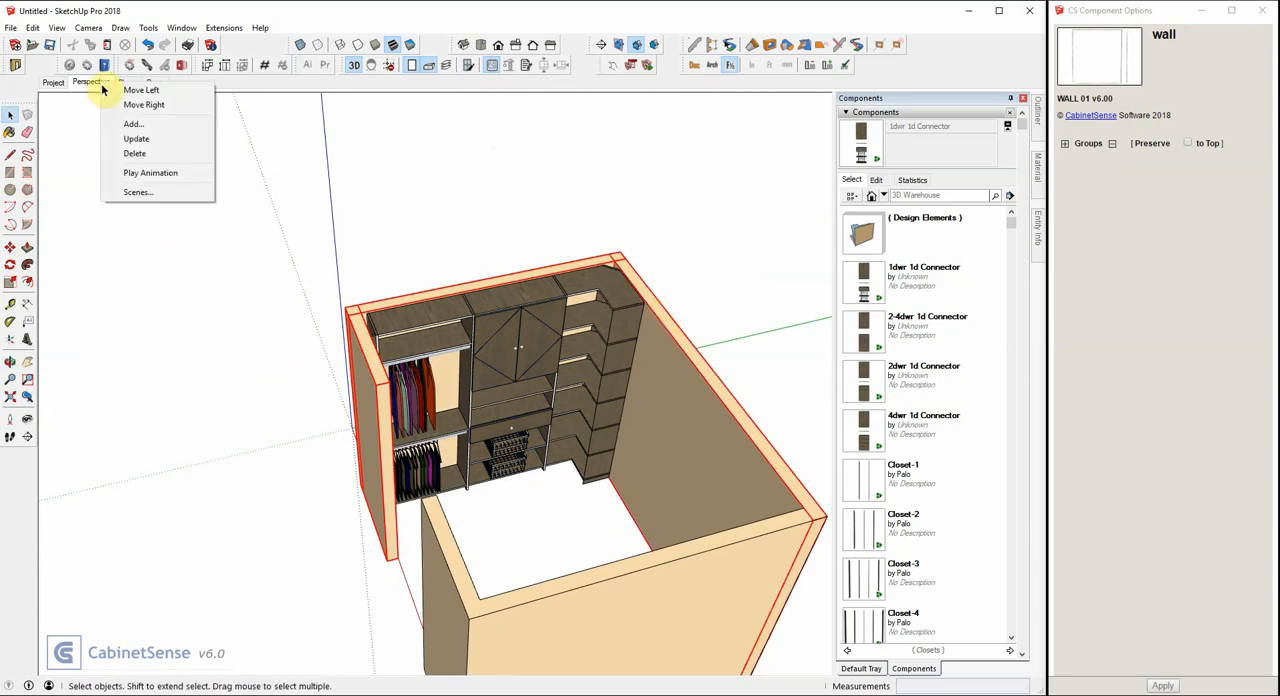
left_click(128, 124)
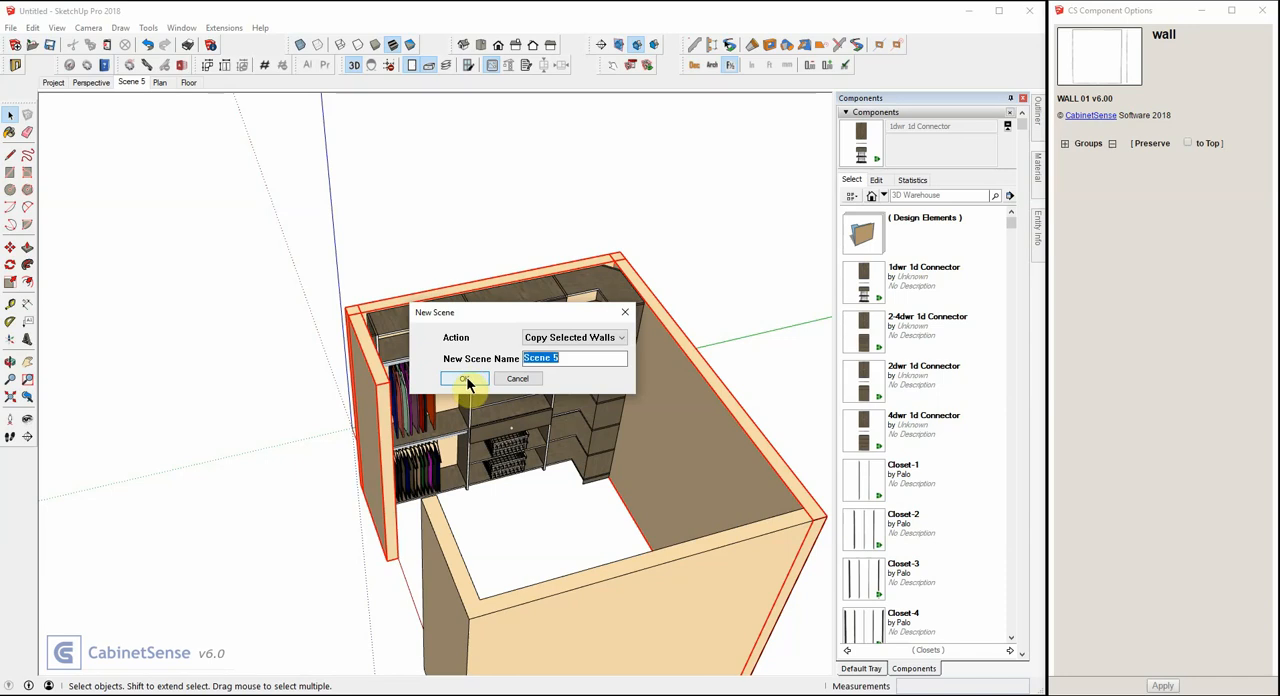
type("Left Wal")
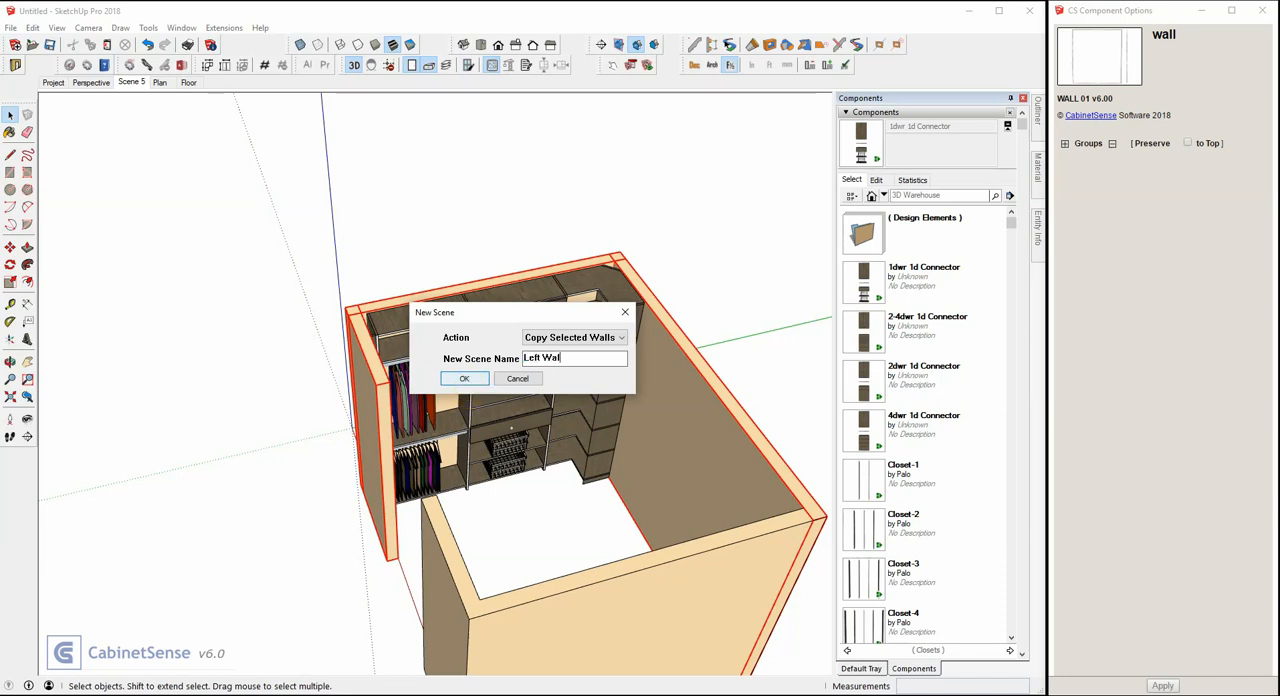
type("l Elevation")
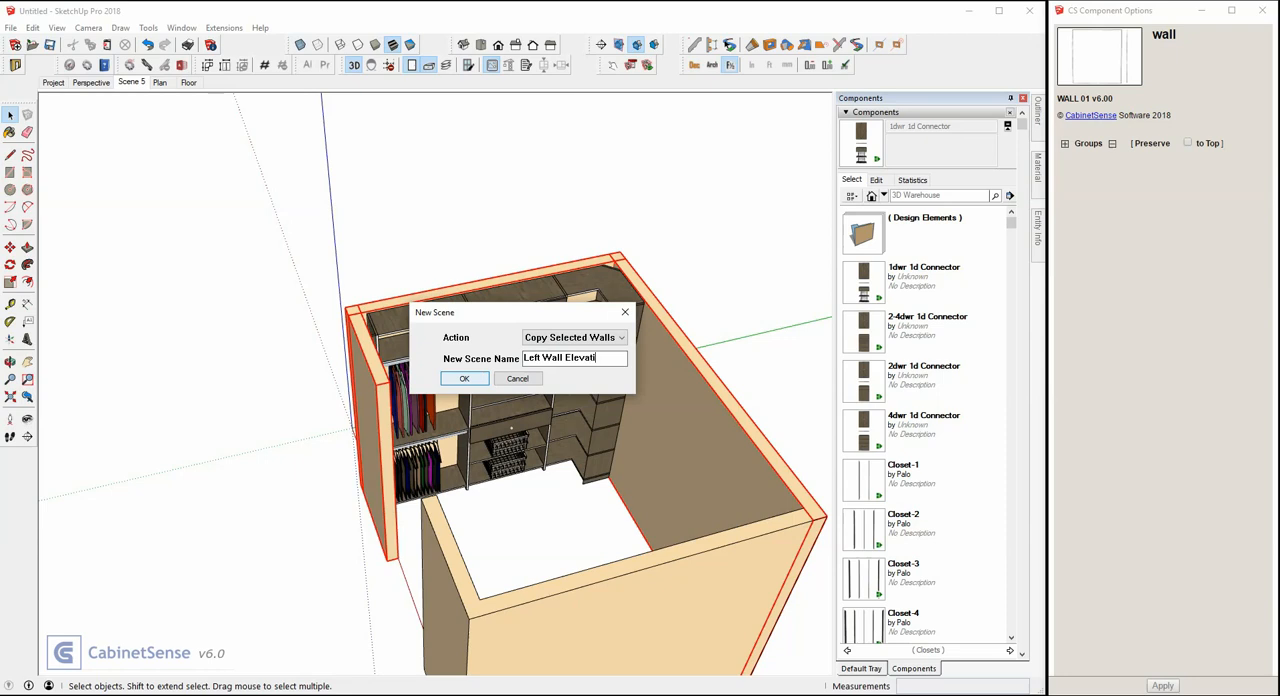
left_click(467, 383)
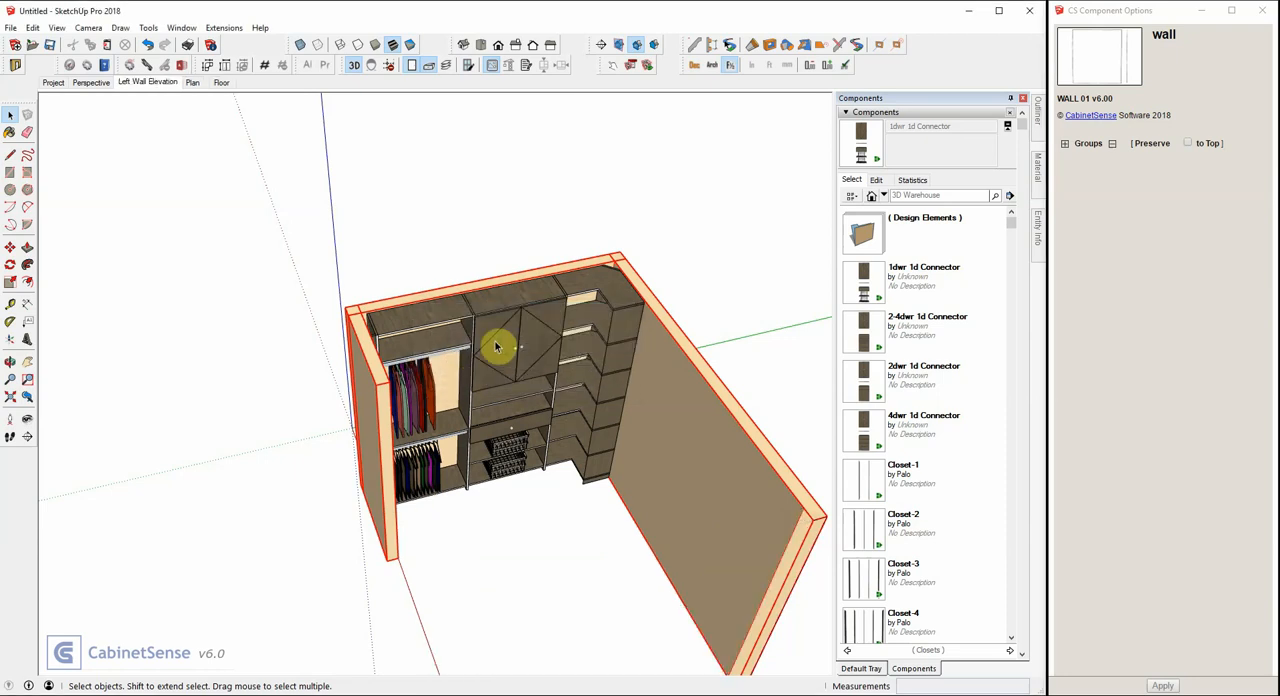
Switch the new scene to parallel projection and face the camera squarely at the Closet-2 unit.
left_click(500, 346)
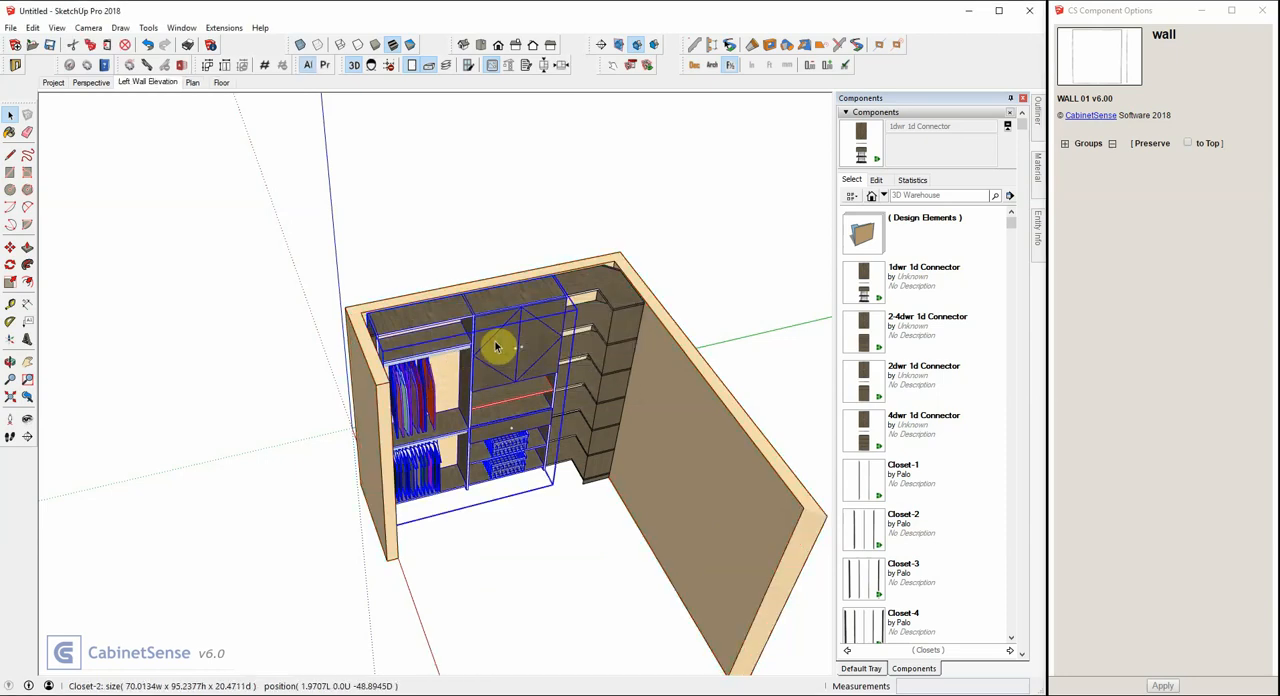
left_click(353, 66)
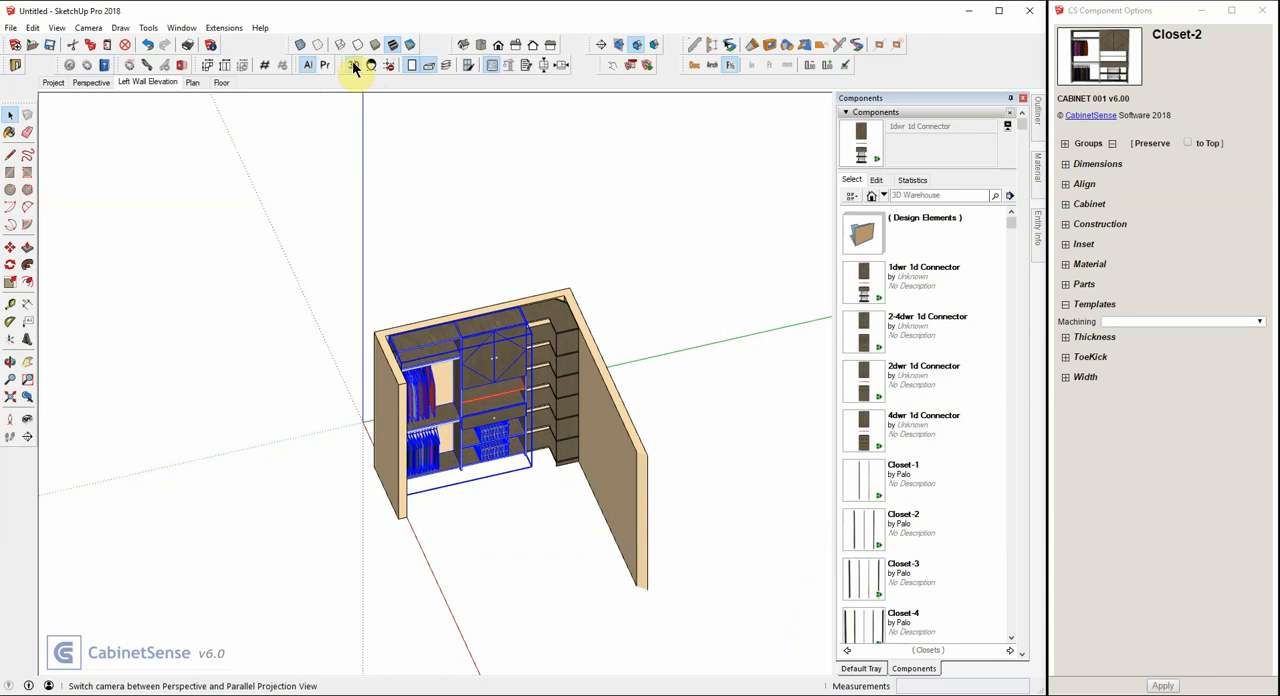
left_click(371, 68)
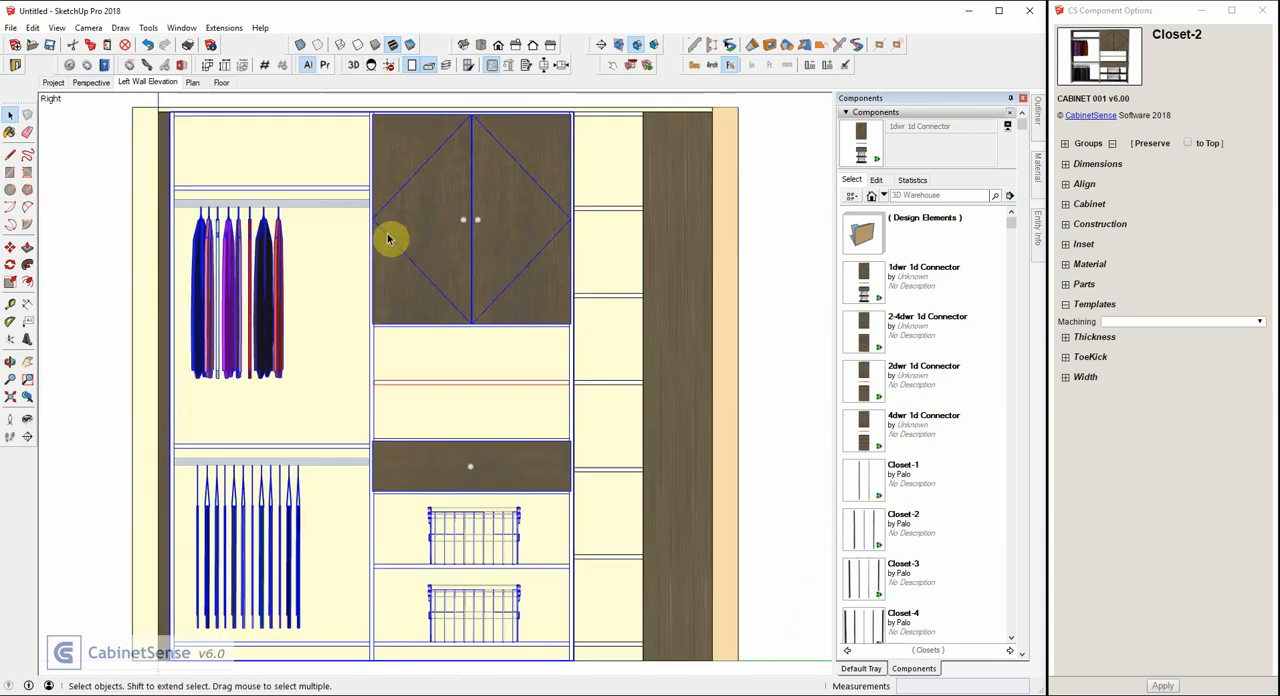
scroll(503, 354, "down", 2)
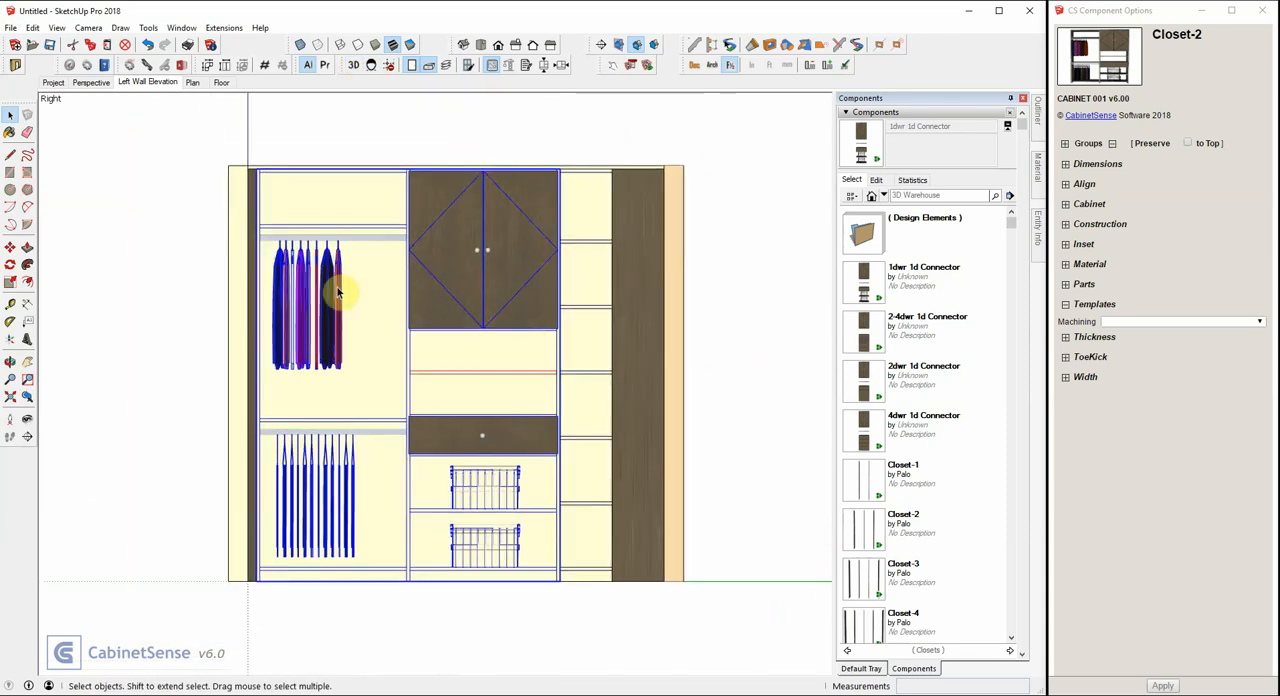
Open the Closet-2 unit down to its nested 1dwr 1d cabinet and erase the double door.
double_click(461, 246)
left_click(462, 249)
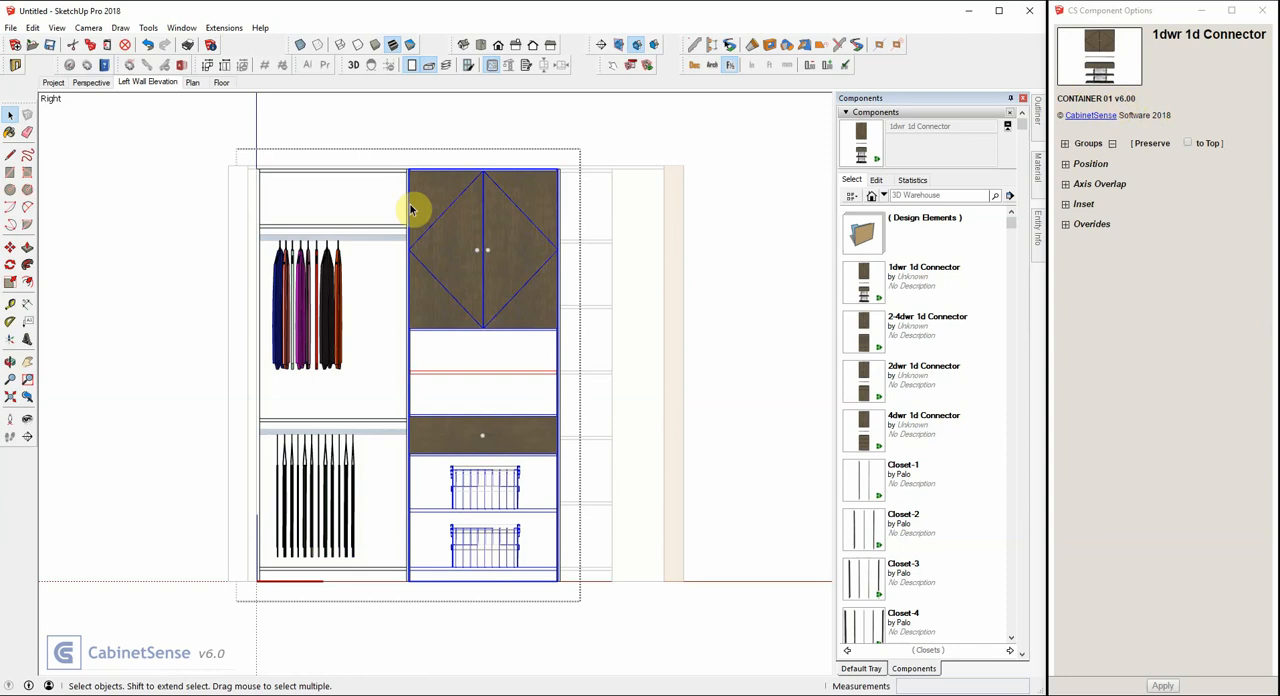
double_click(485, 263)
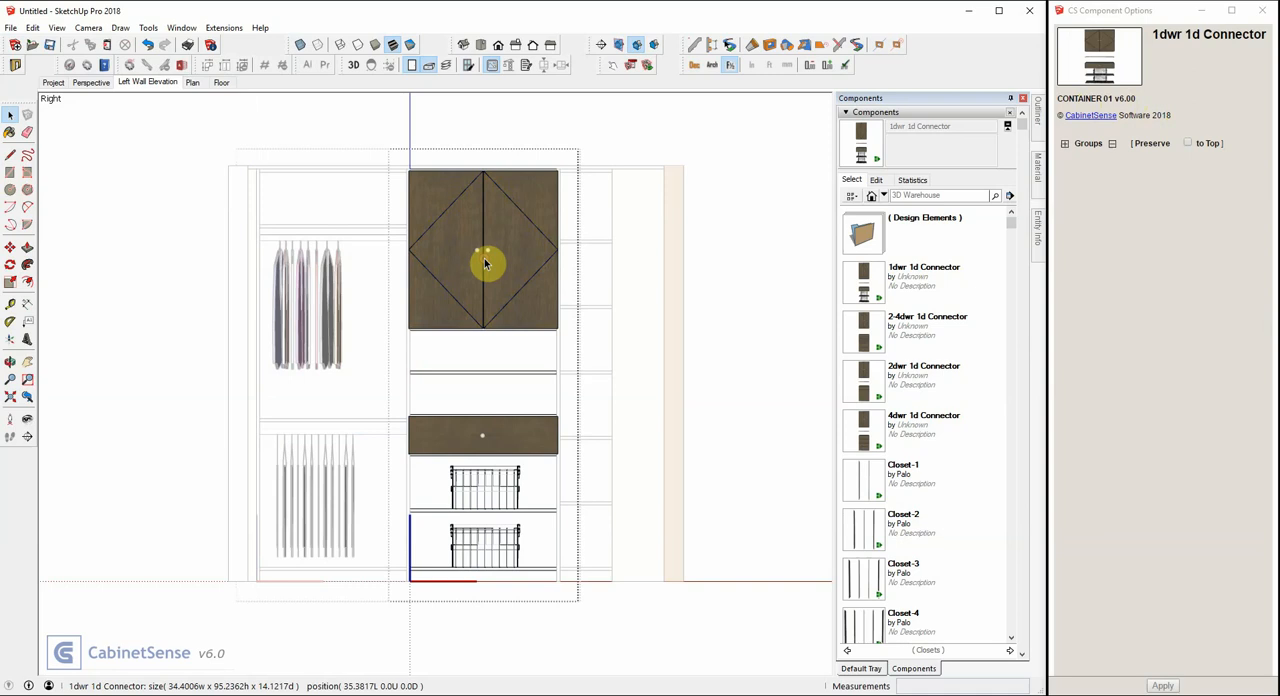
left_click(485, 263)
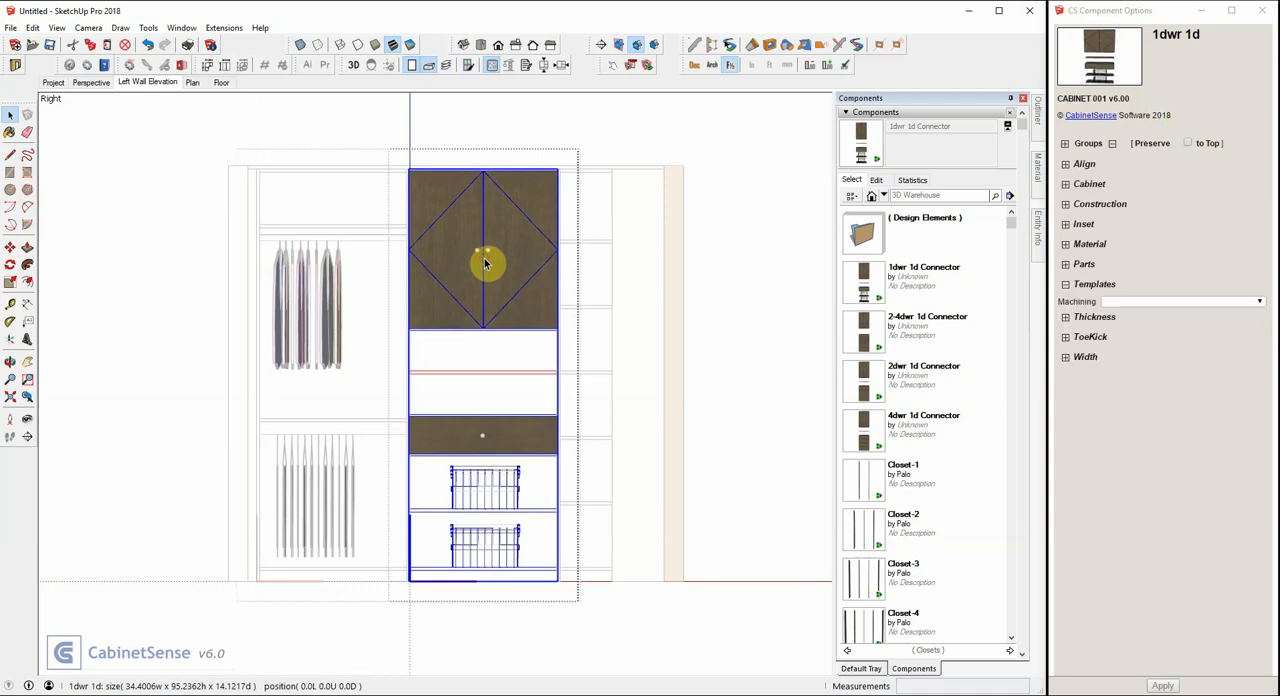
left_click(507, 250)
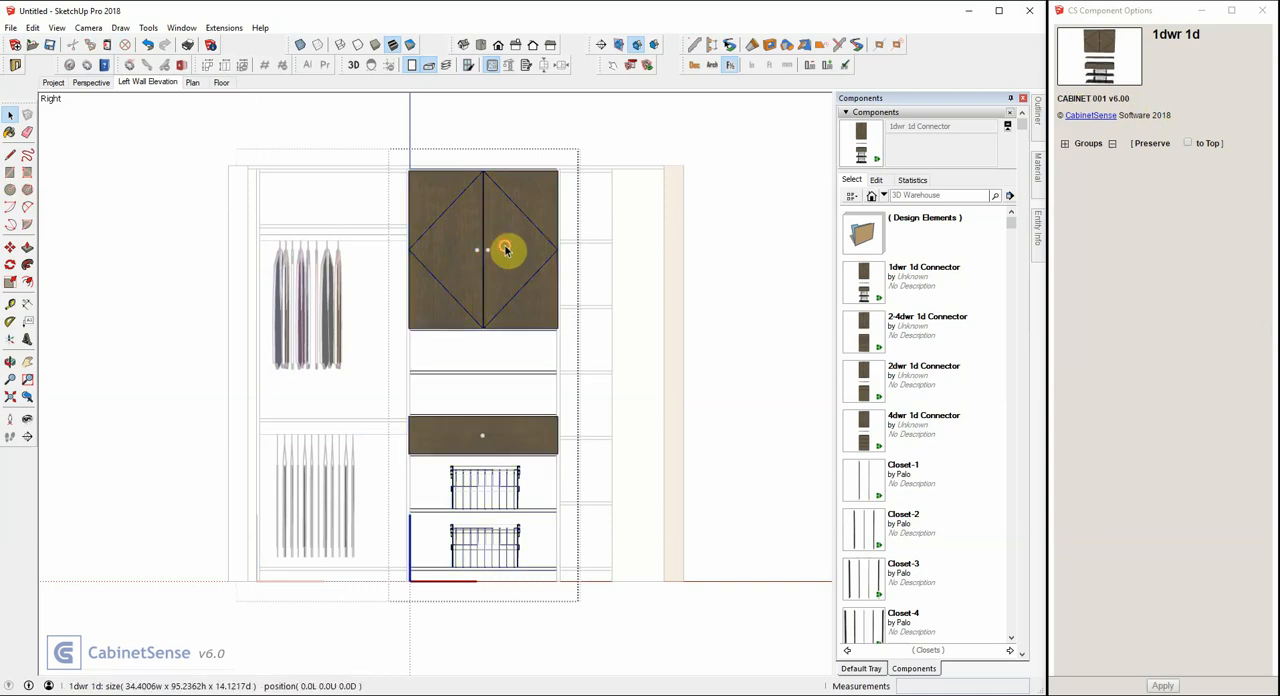
left_click(507, 250)
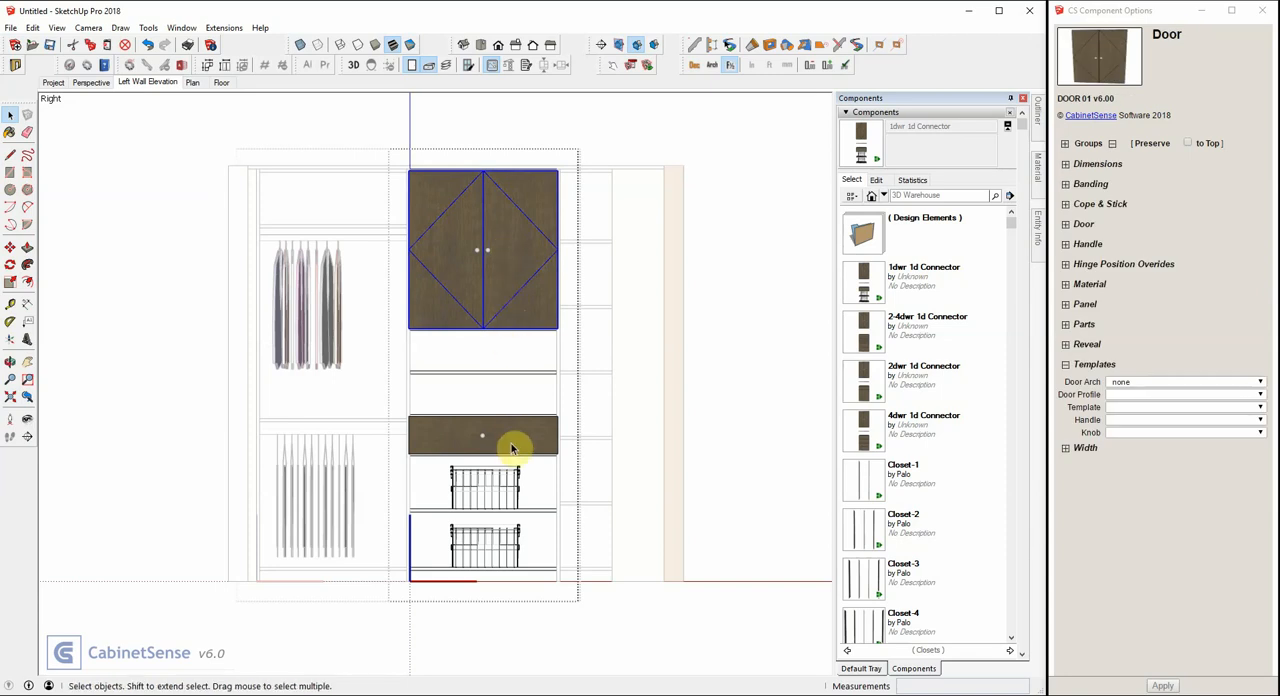
right_click(509, 276)
left_click(546, 285)
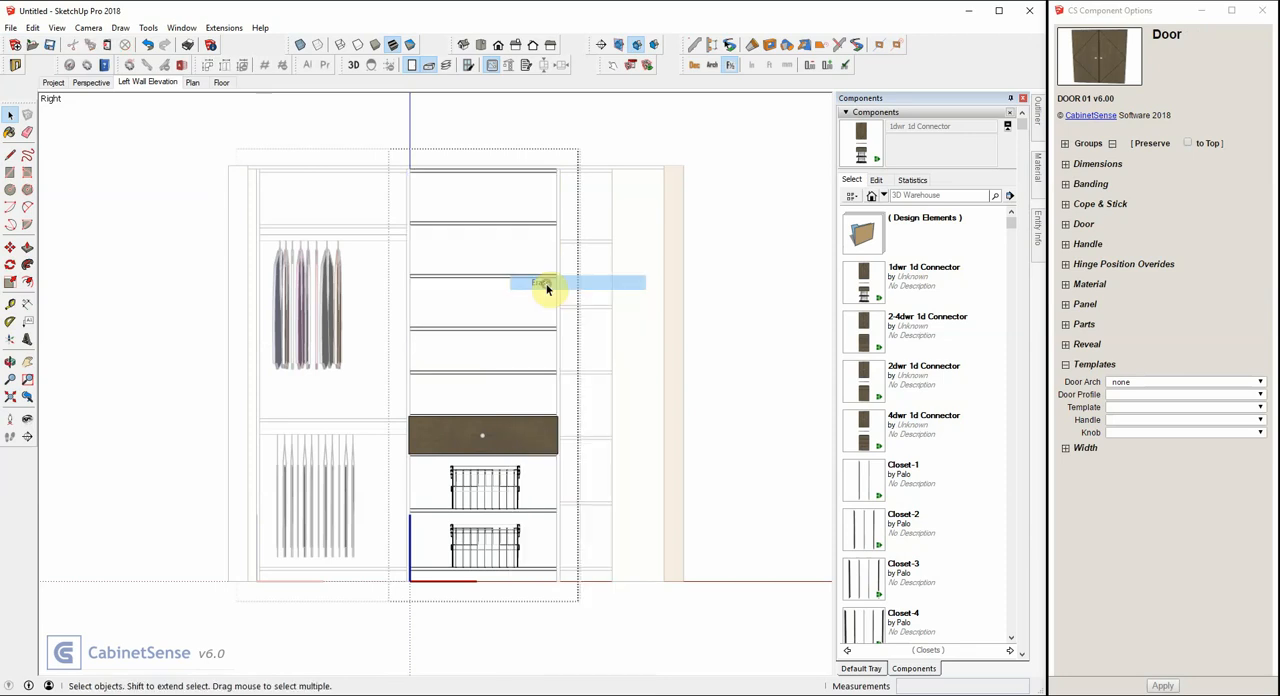
Erase the three upper adjustable shelves in the space formerly behind the doors.
left_click(501, 223)
left_click(494, 276, "shift")
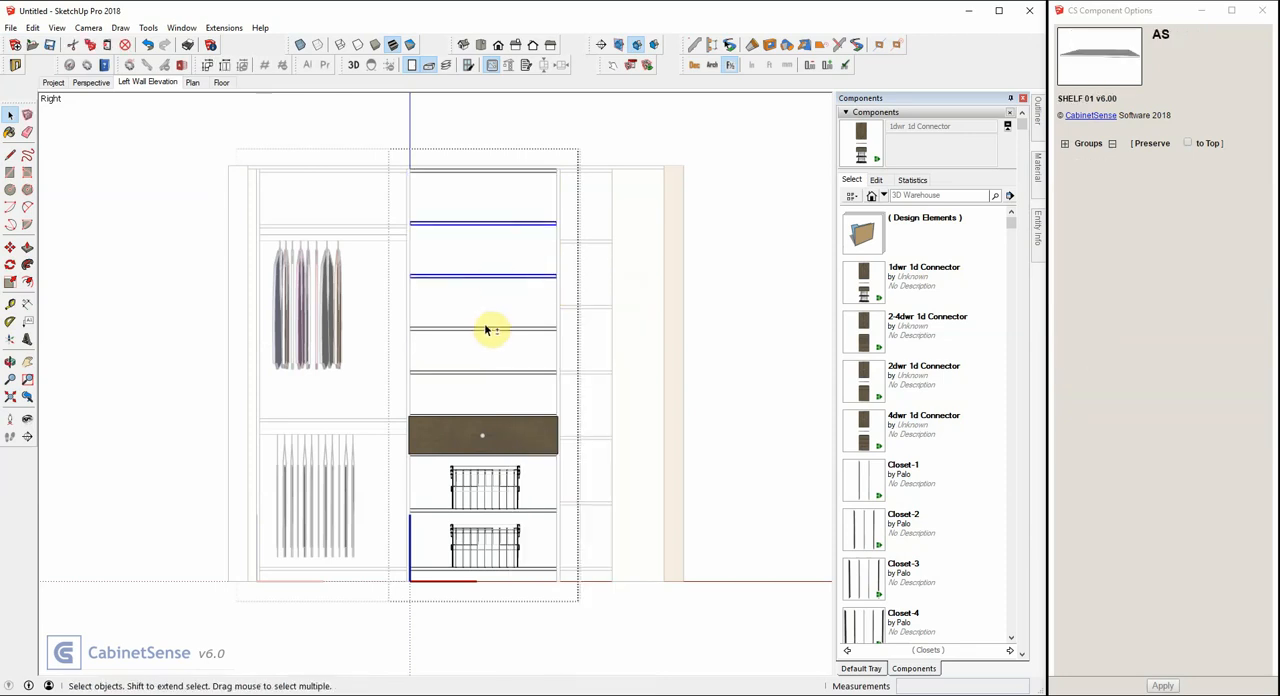
left_click(486, 330, "shift")
right_click(488, 334)
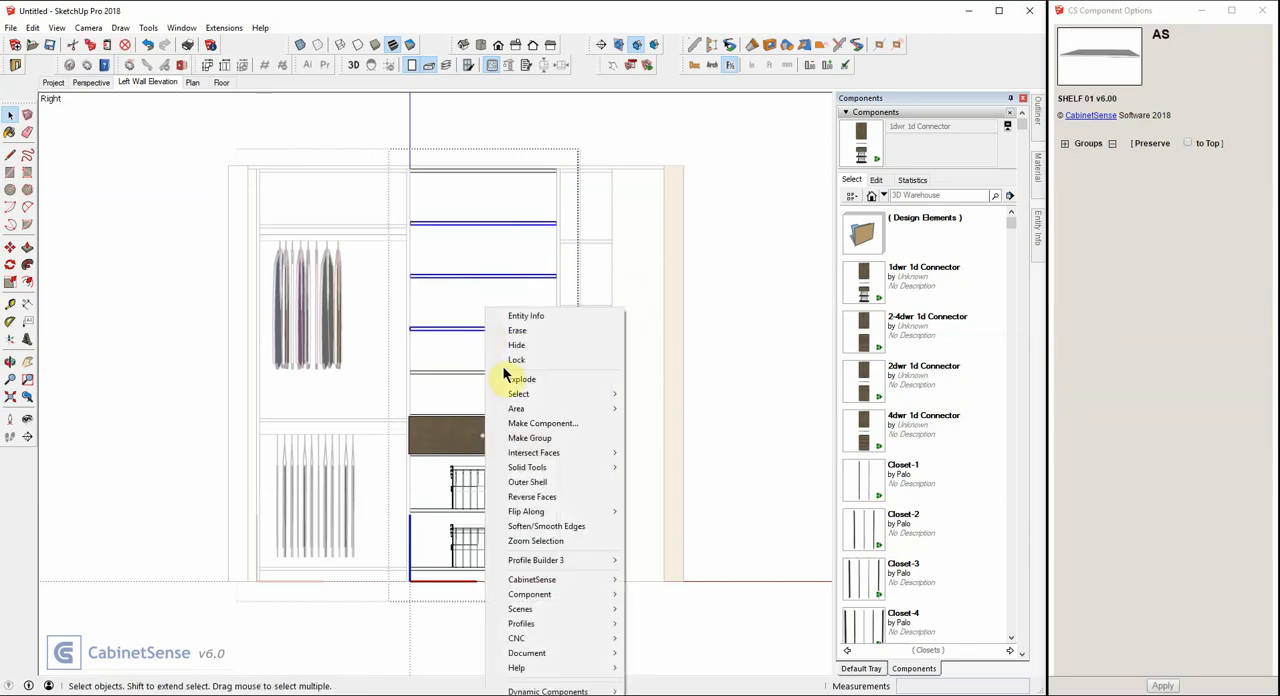
left_click(515, 331)
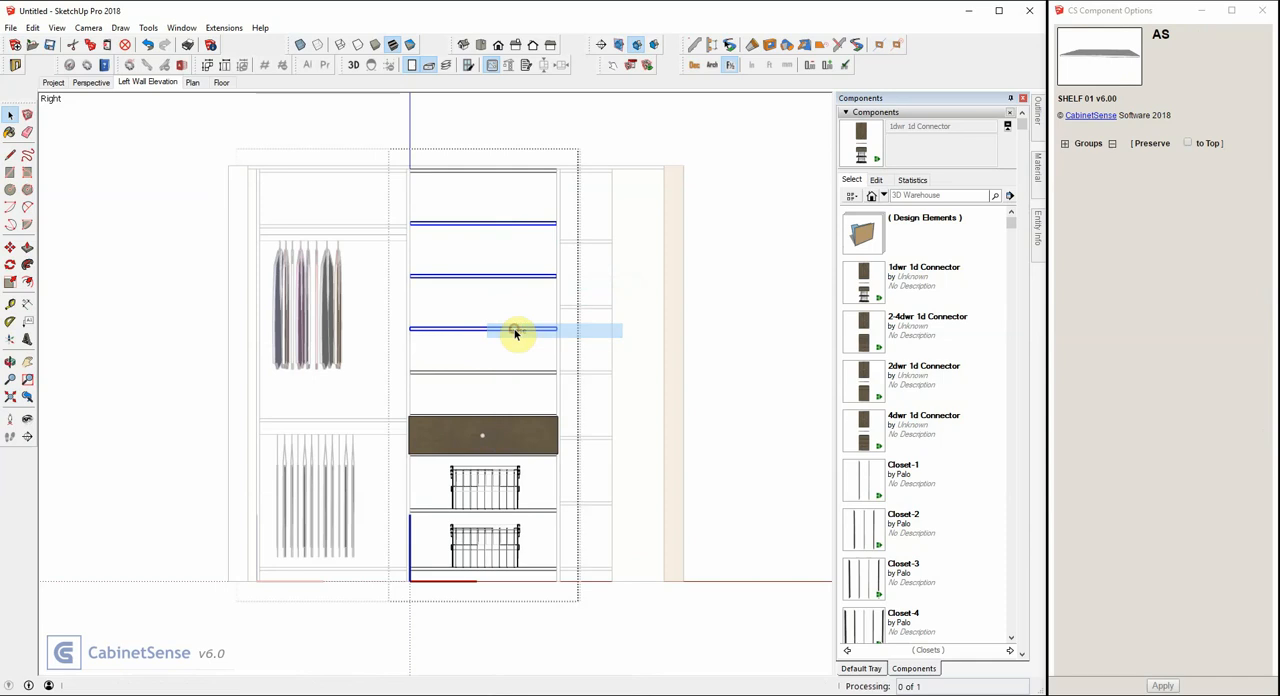
Erase the Accuride drawer and the remaining adjustable shelf above it.
left_click(477, 443)
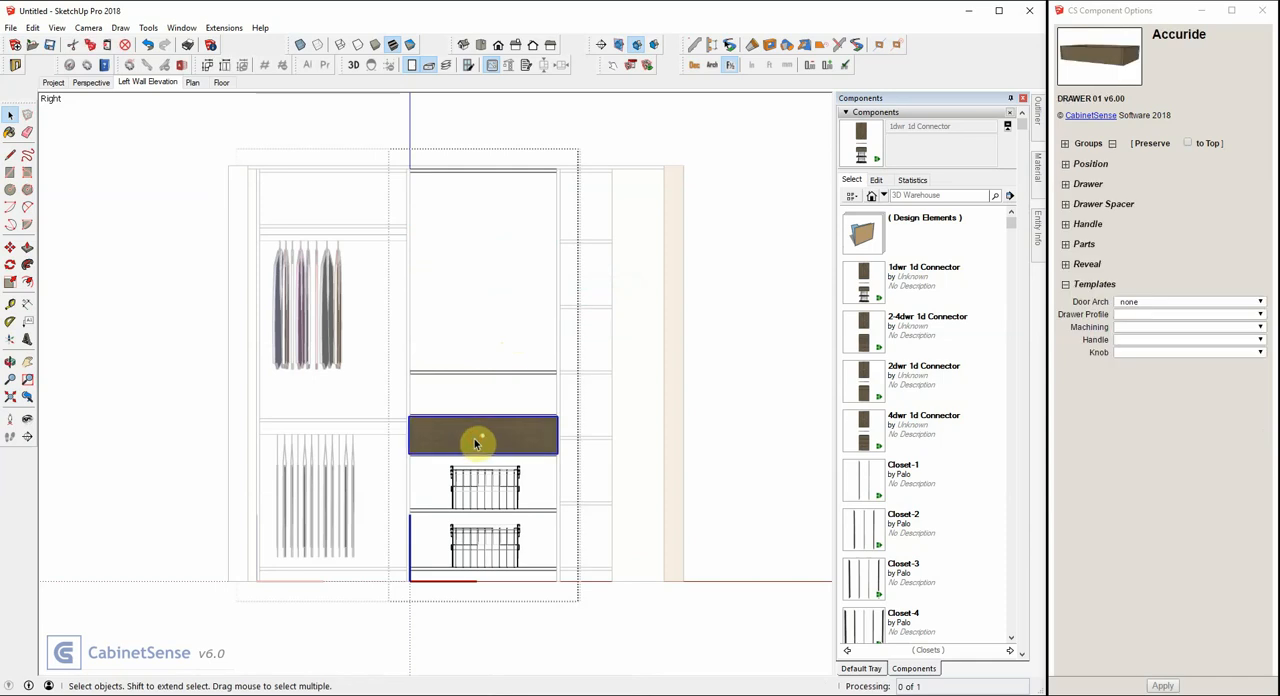
right_click(477, 443)
left_click(503, 283)
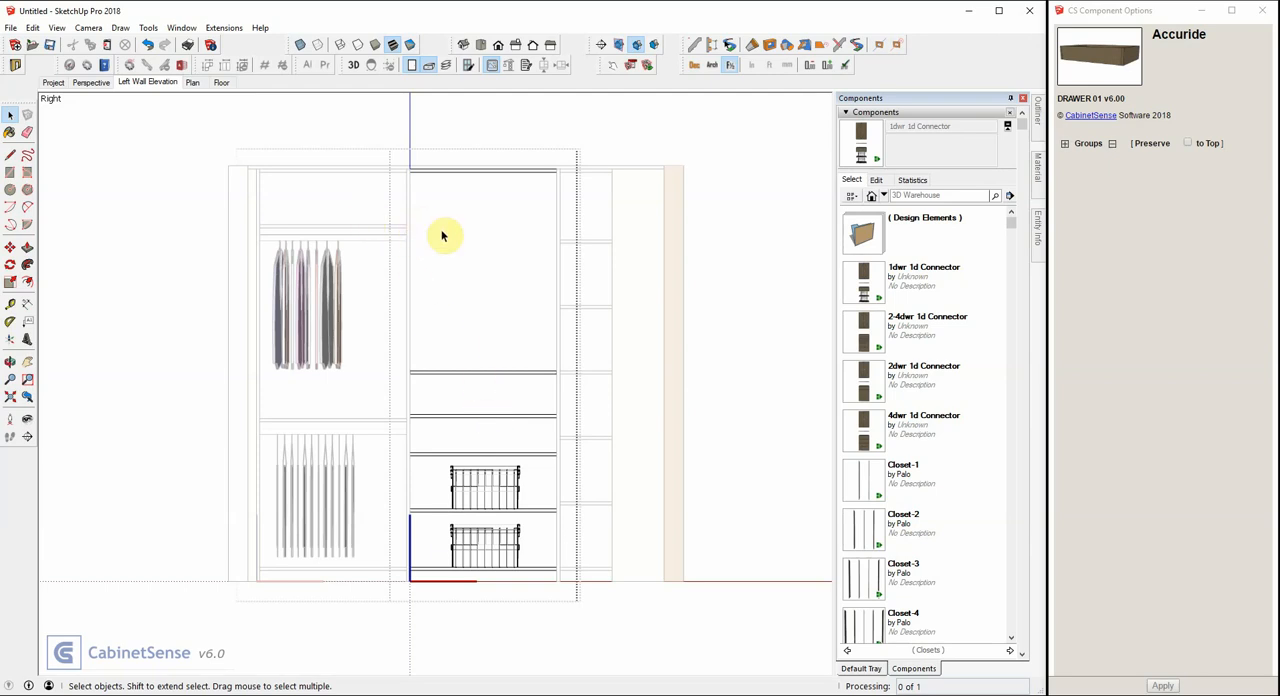
left_click(505, 376)
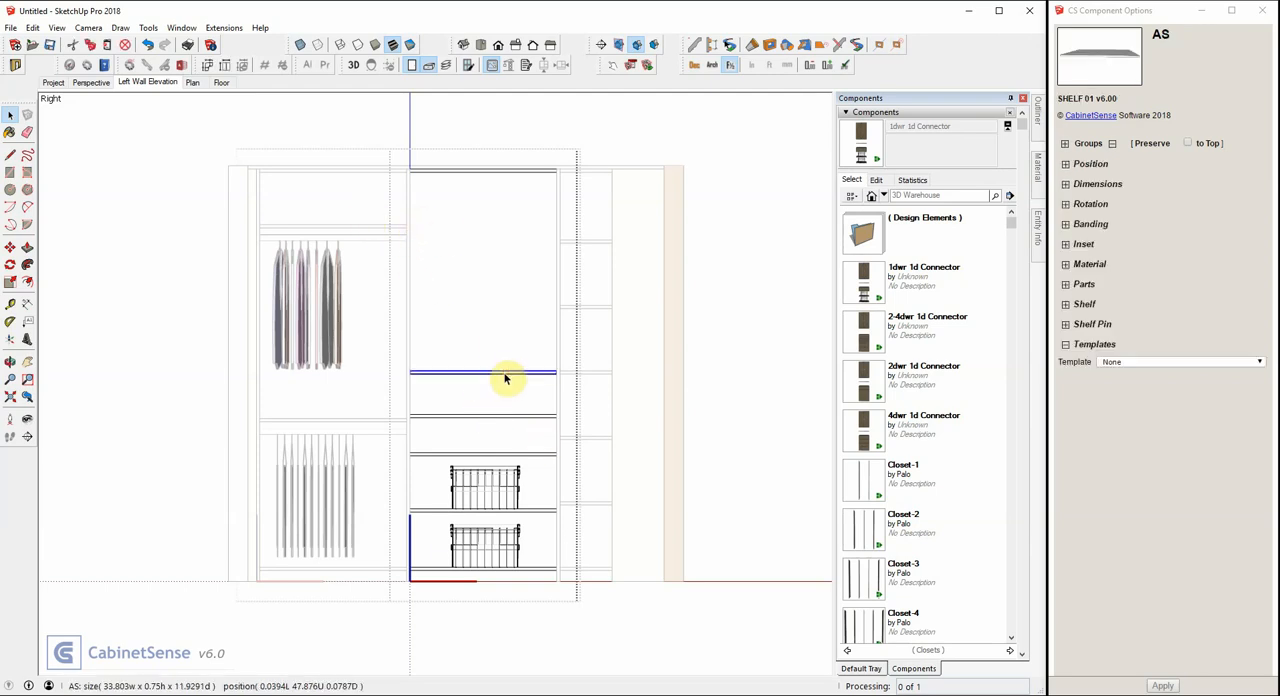
key("Delete")
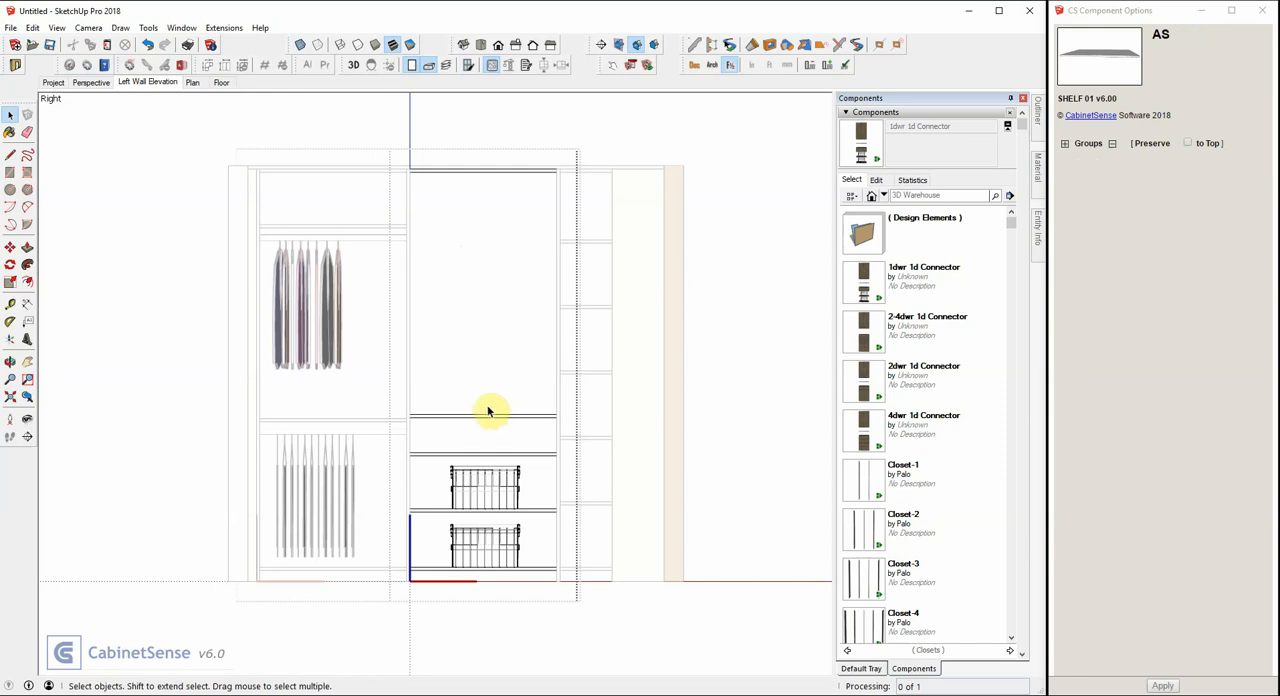
Move the fixed shelf from above the drawer space up about 43 7/8 inches, level with the upper shelf of the neighbouring left opening.
left_click(480, 417)
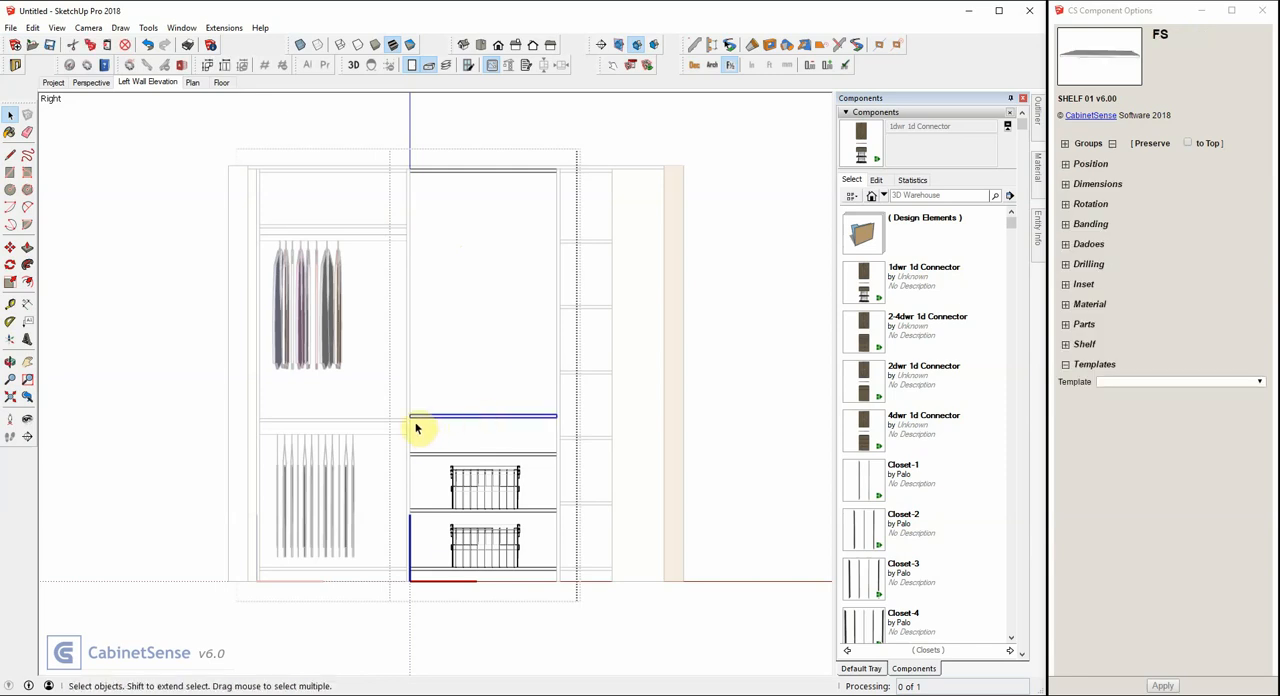
scroll(415, 428, "up", 2)
scroll(415, 428, "up", 2)
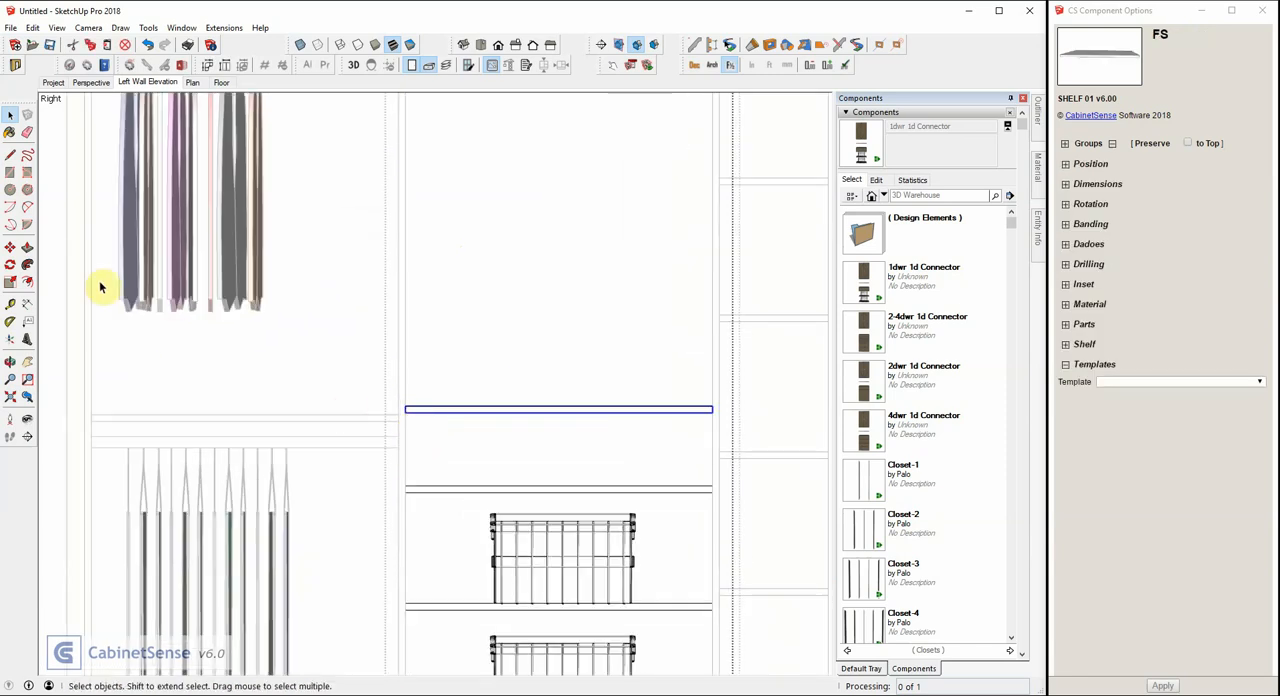
left_click(10, 247)
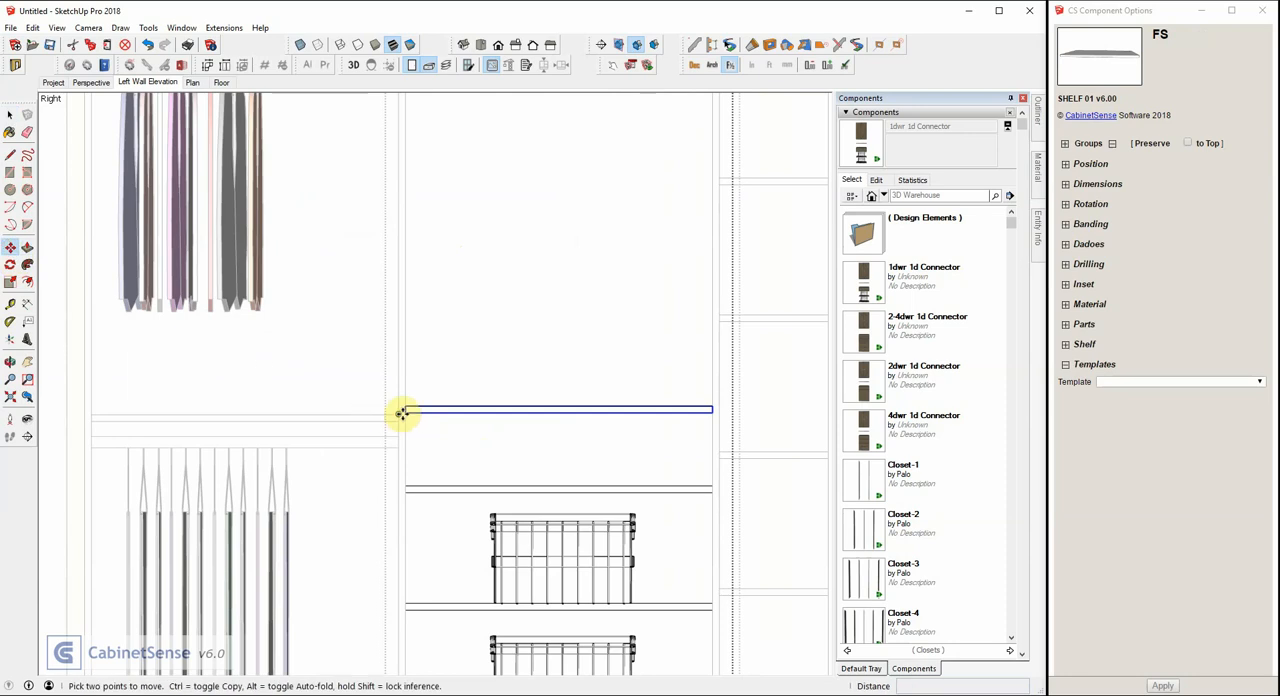
left_click(405, 412)
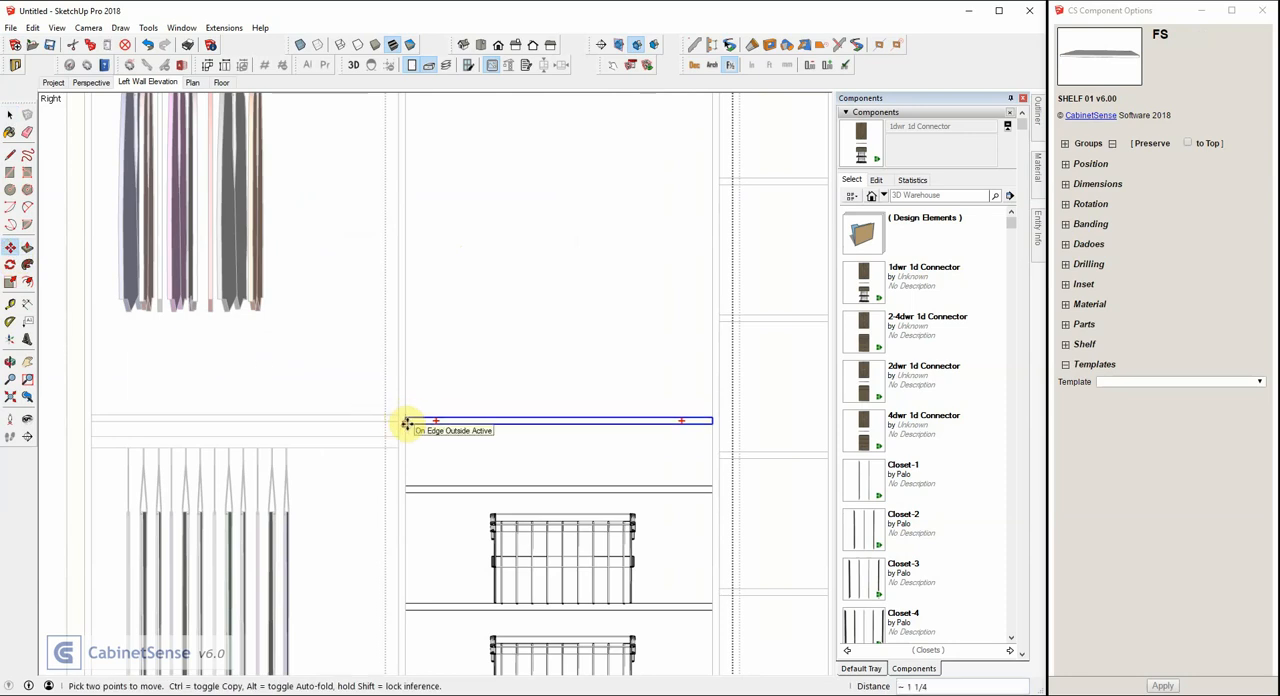
scroll(406, 418, "up", 2)
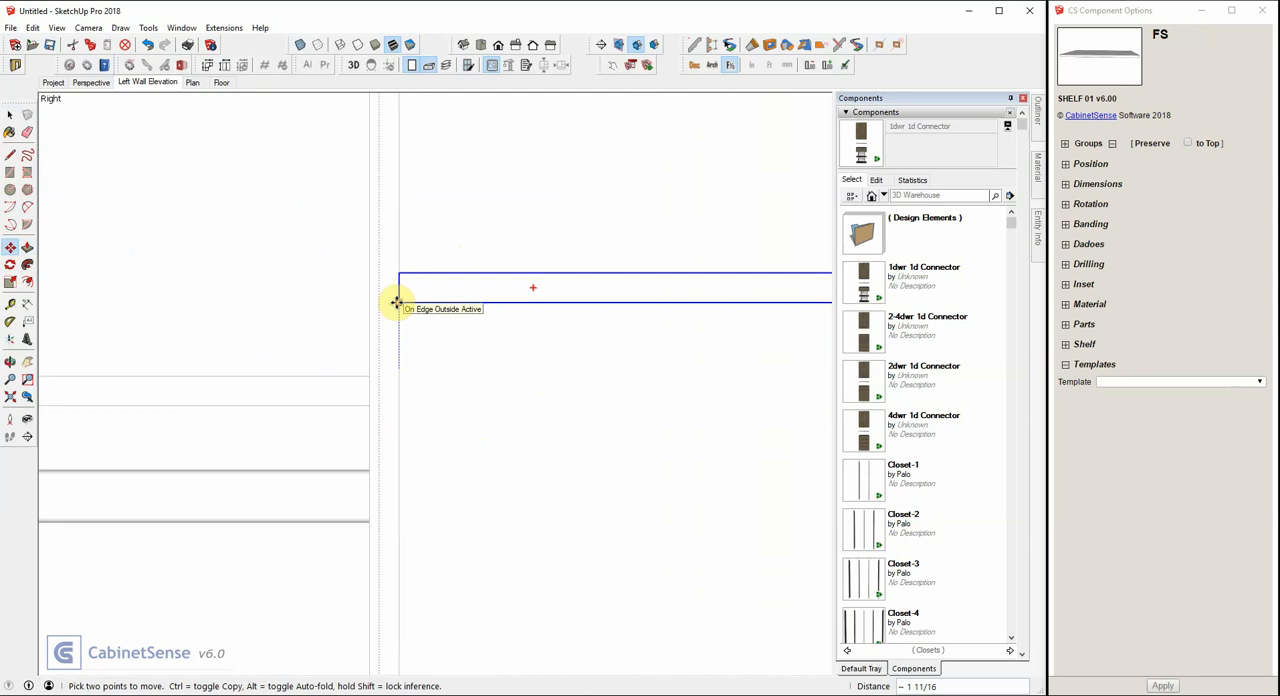
scroll(426, 429, "down", 4)
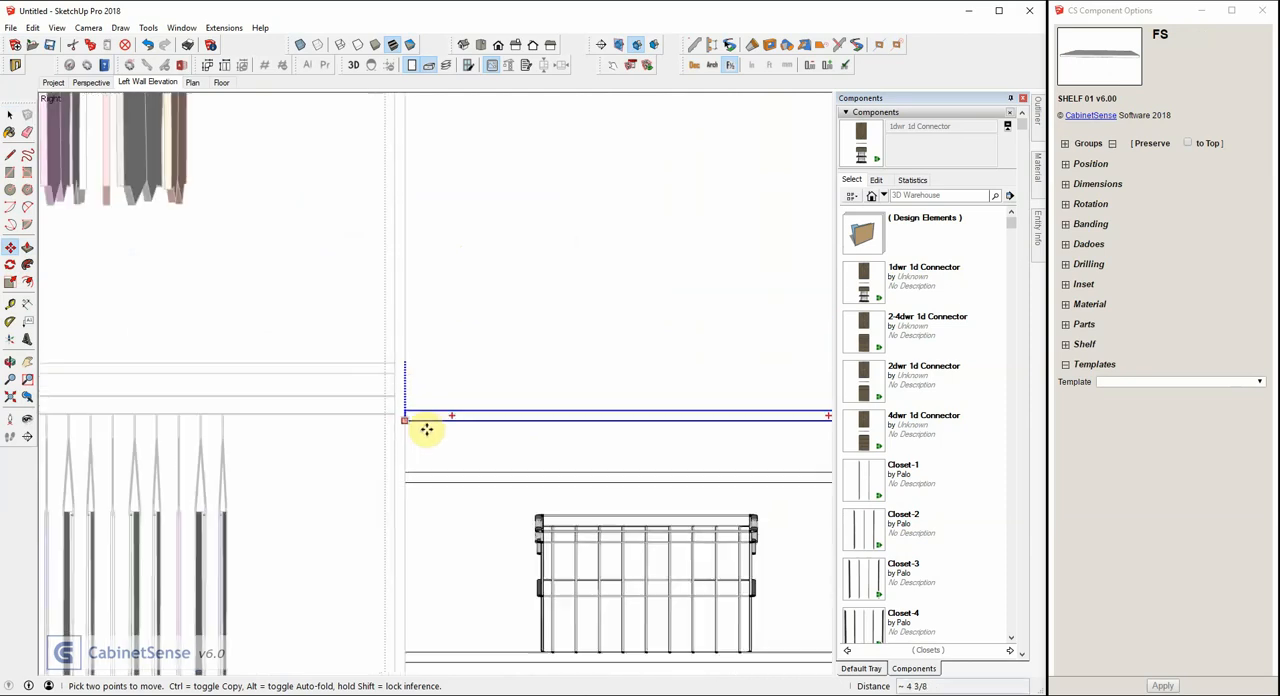
scroll(419, 240, "up", 3)
scroll(418, 222, "up", 2)
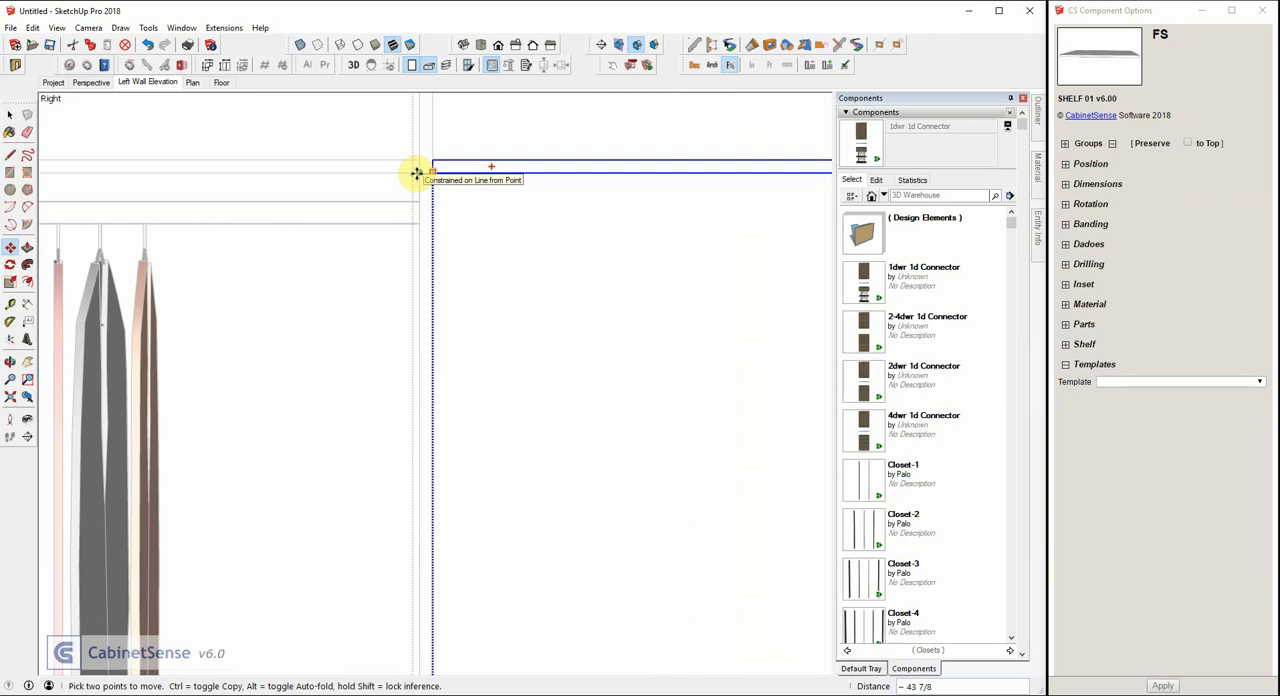
left_click(416, 172)
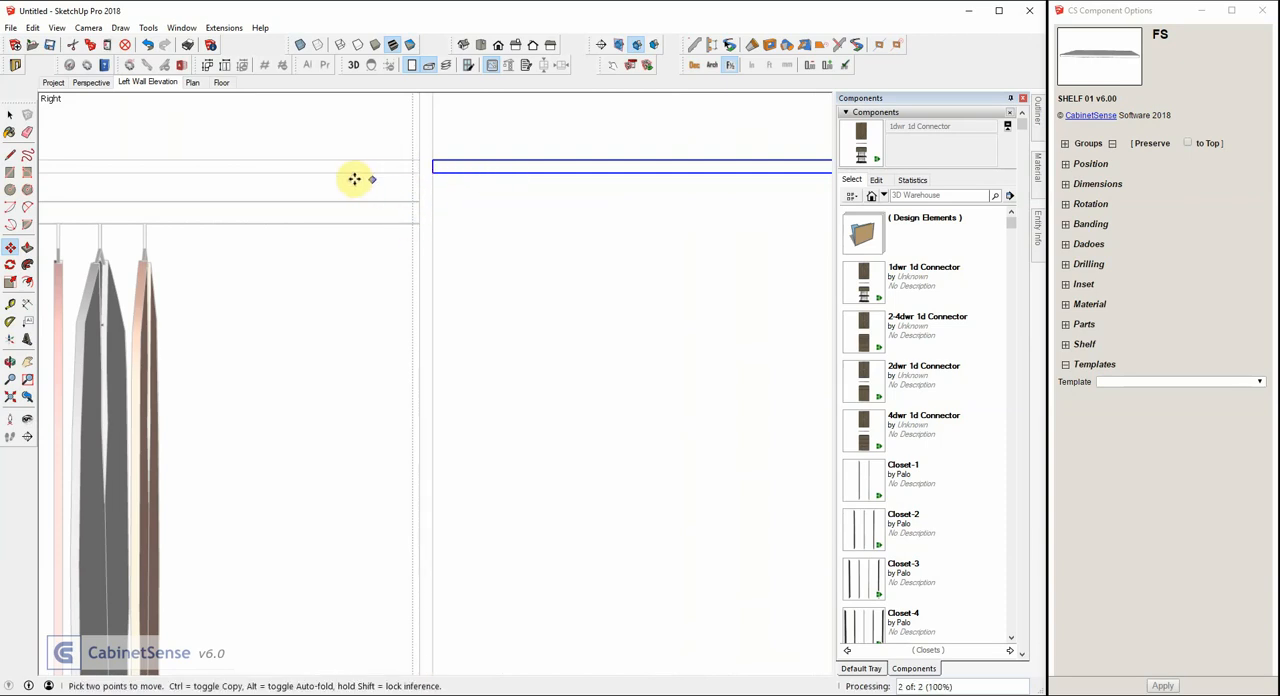
scroll(280, 196, "down", 1)
scroll(280, 196, "down", 3)
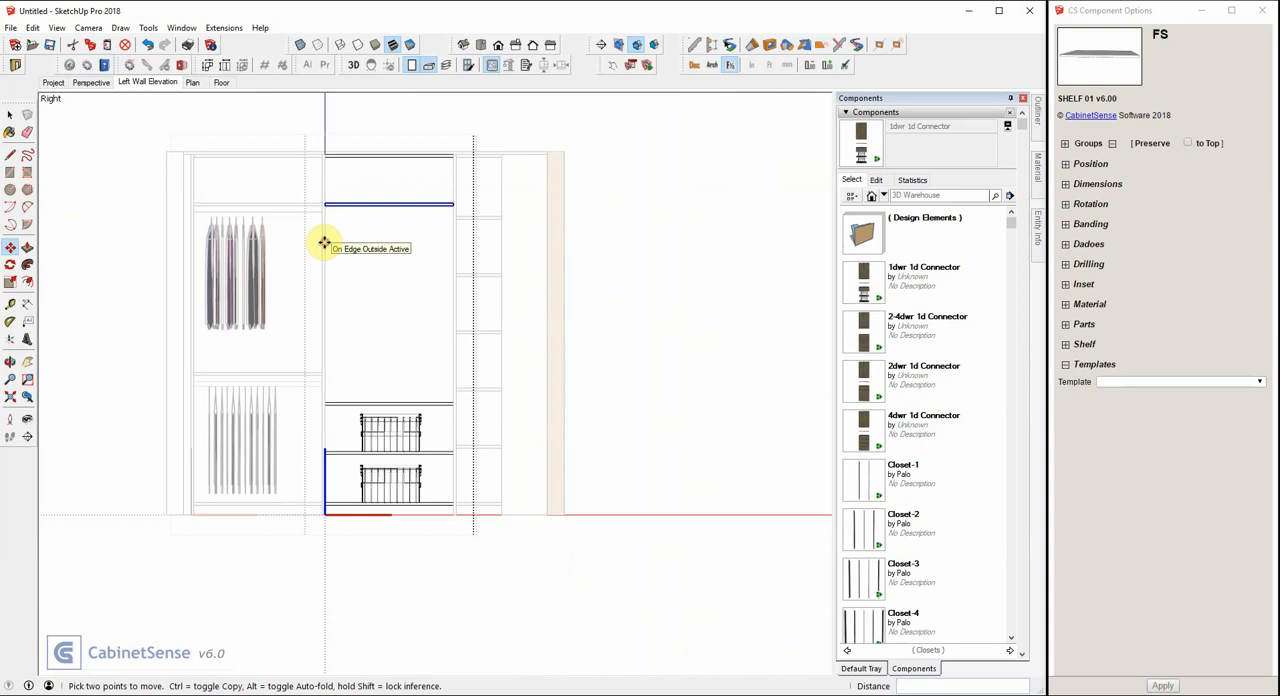
Copy the upper laundry basket onto the shelf above it and shift the copy about 5 1/8 inches to the left.
key("space")
left_click(395, 428)
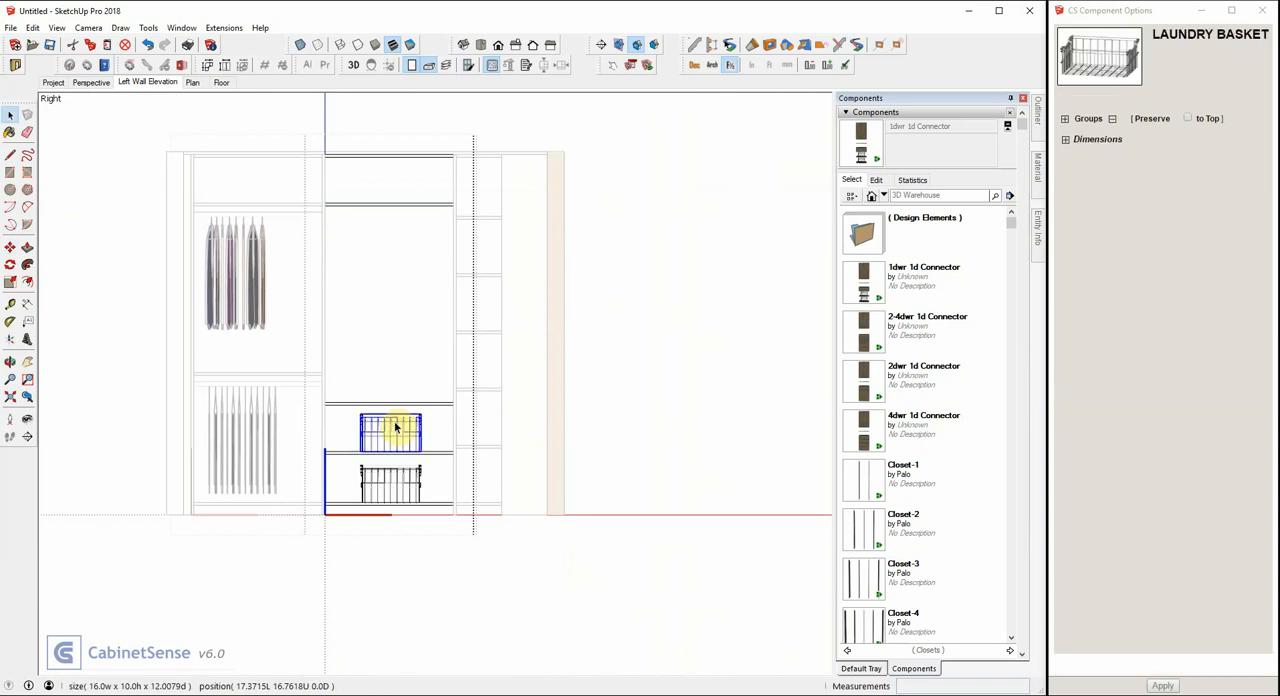
key("m")
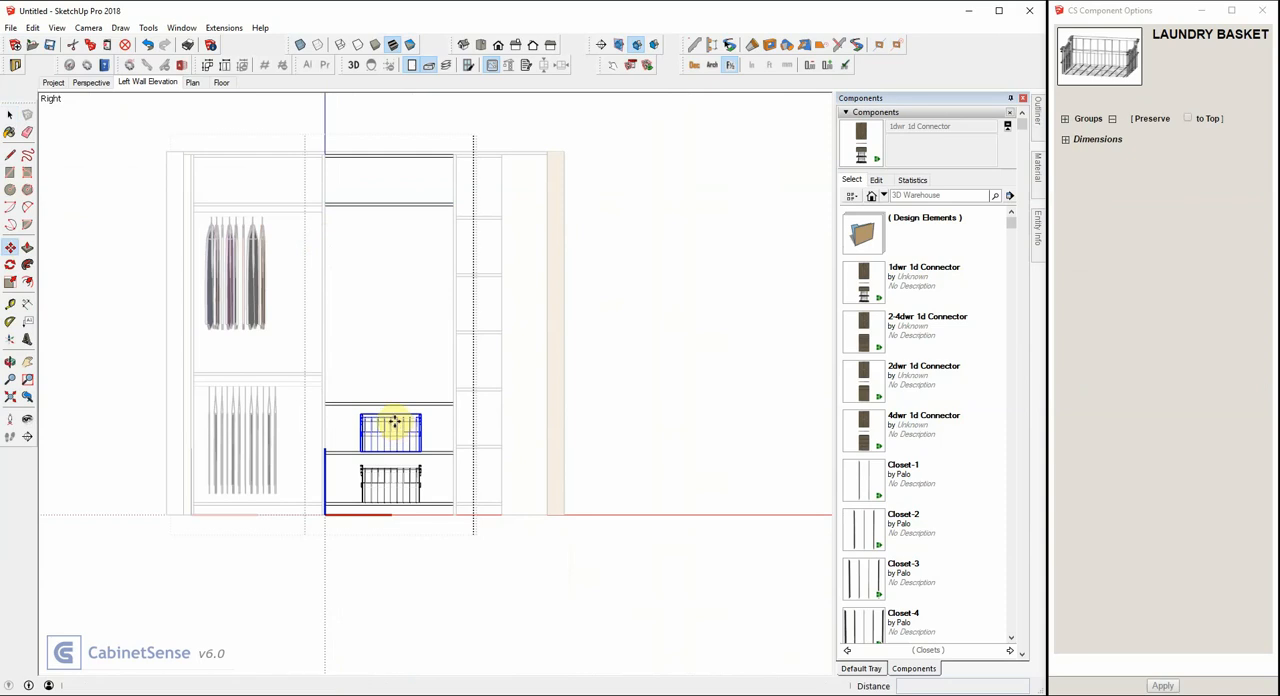
left_click(395, 424)
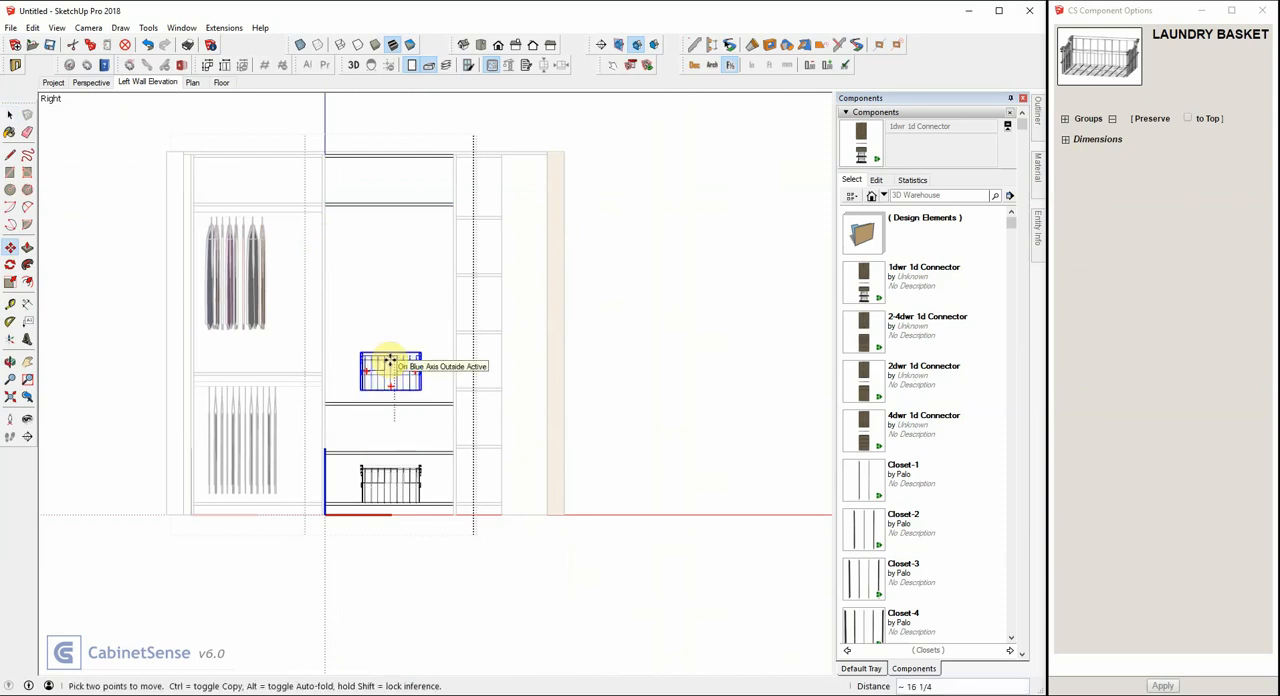
key("ctrl")
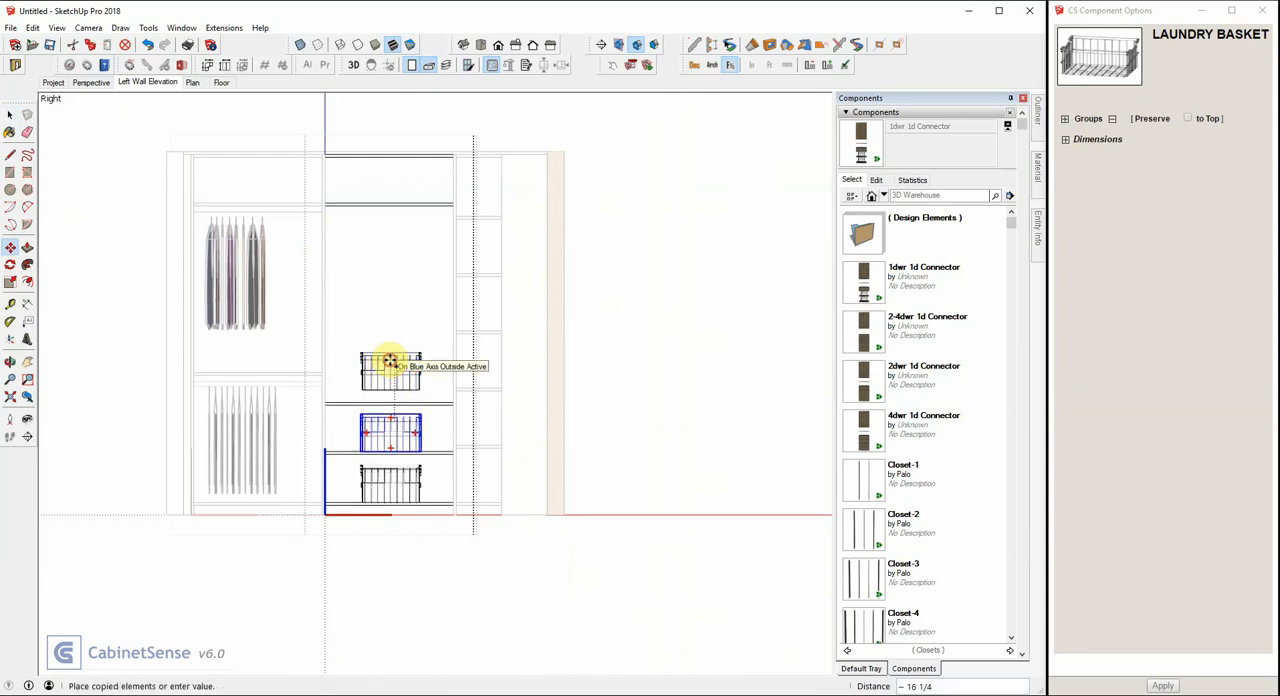
left_click(390, 360)
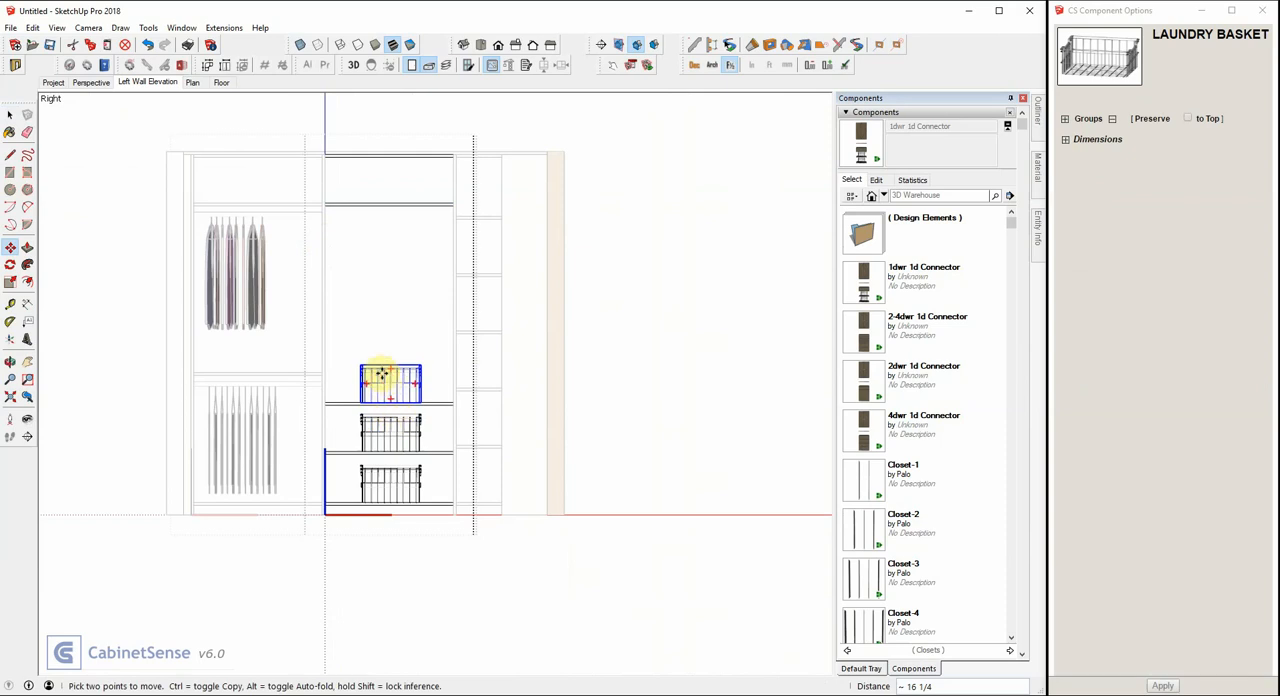
left_click(386, 378)
left_click(366, 378)
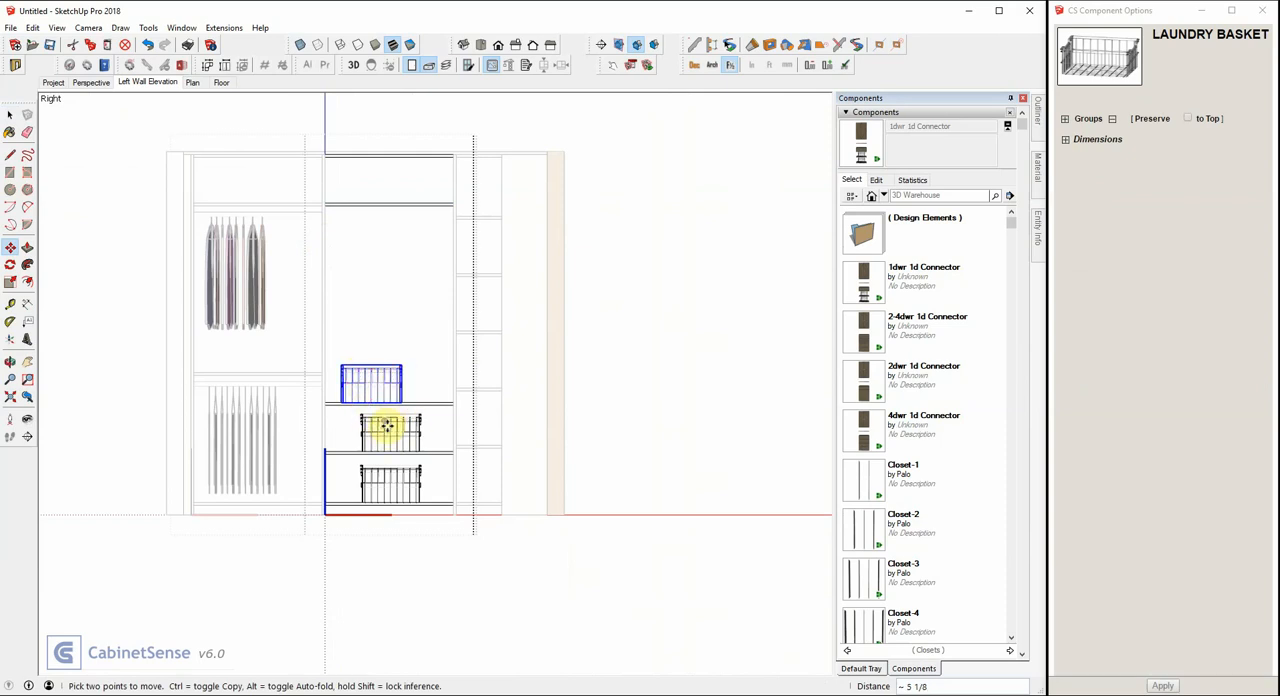
Shift the middle laundry basket about 2 3/8 inches to the right along its shelf.
key("space")
left_click(389, 434)
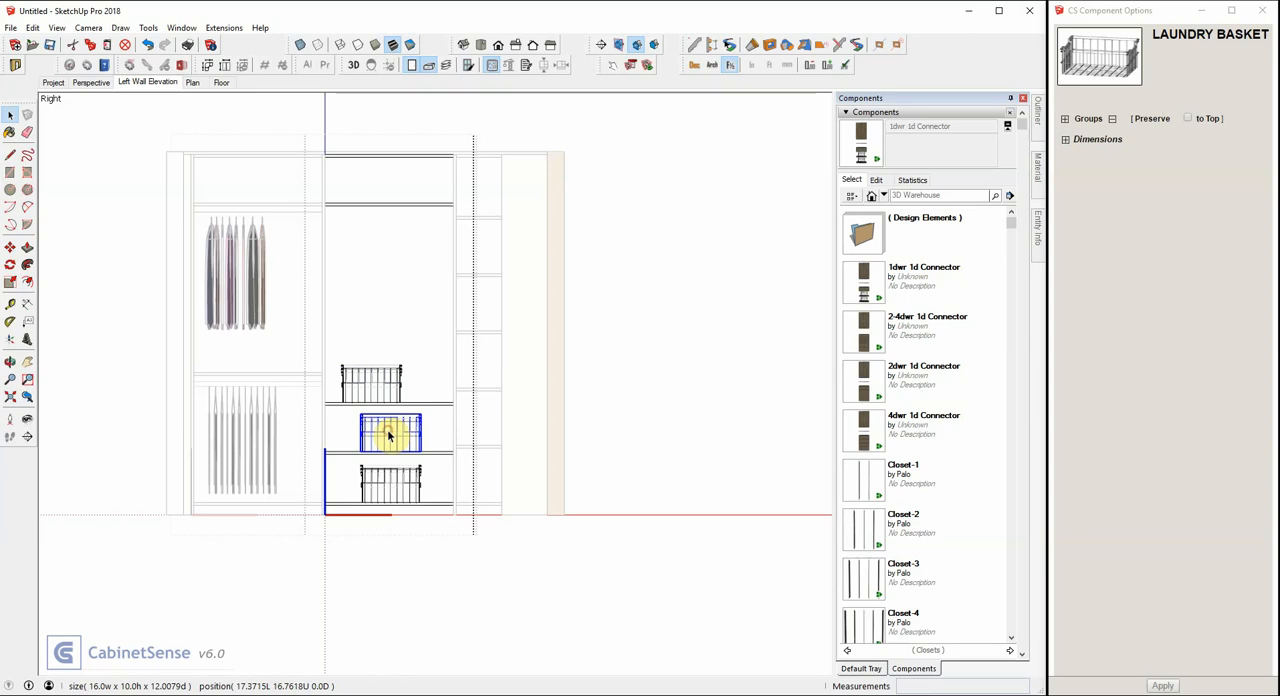
key("m")
left_click_drag(389, 431, 399, 431)
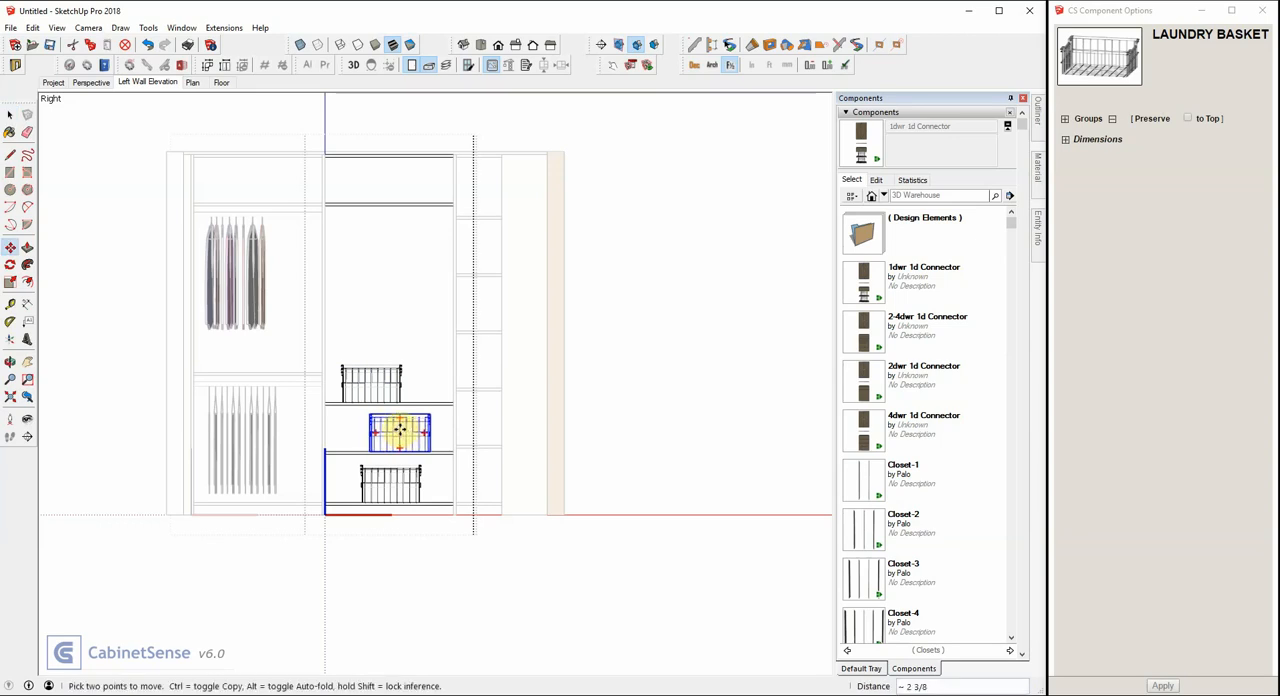
key("space")
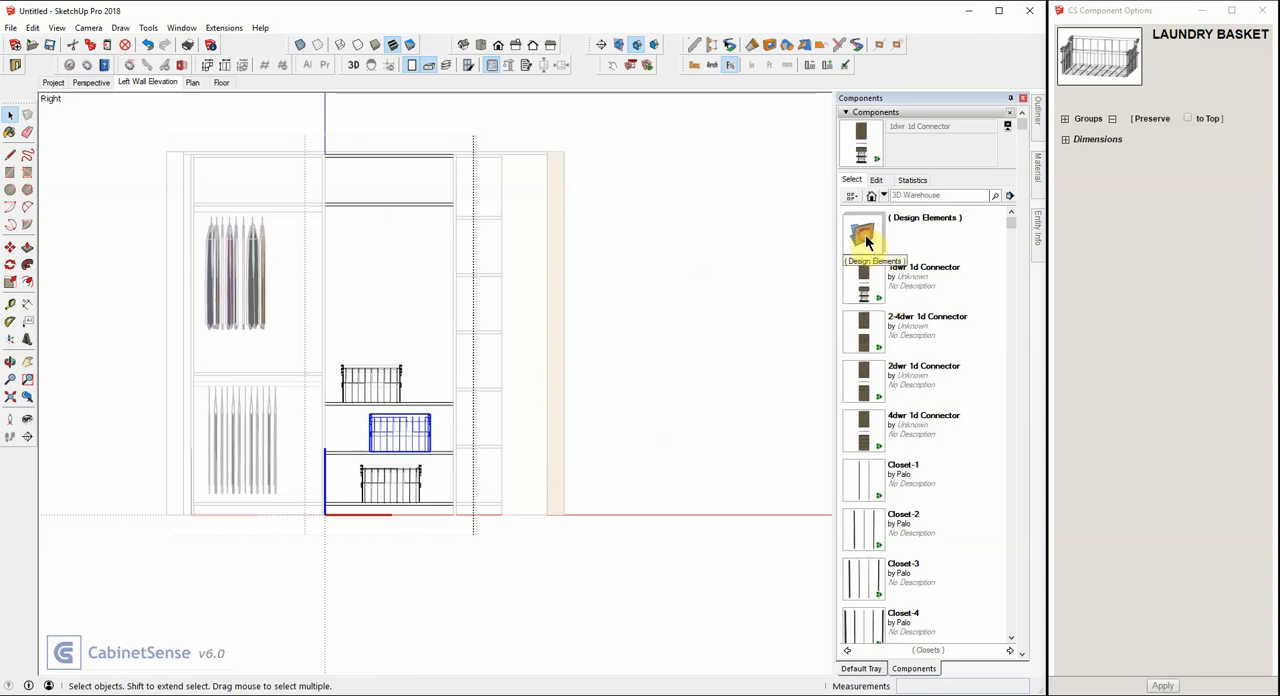
Place a Closet Rod from the Design Elements collection in the tall opening, just below the raised fixed shelf.
left_click(865, 234)
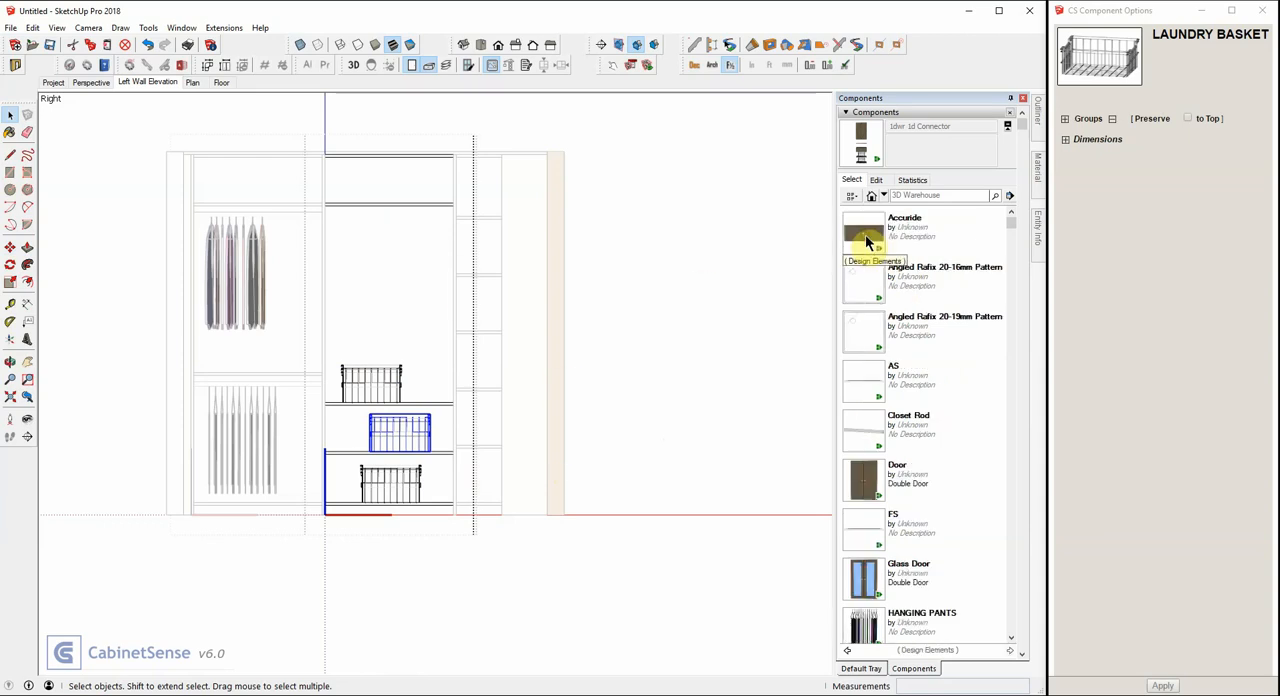
left_click(869, 431)
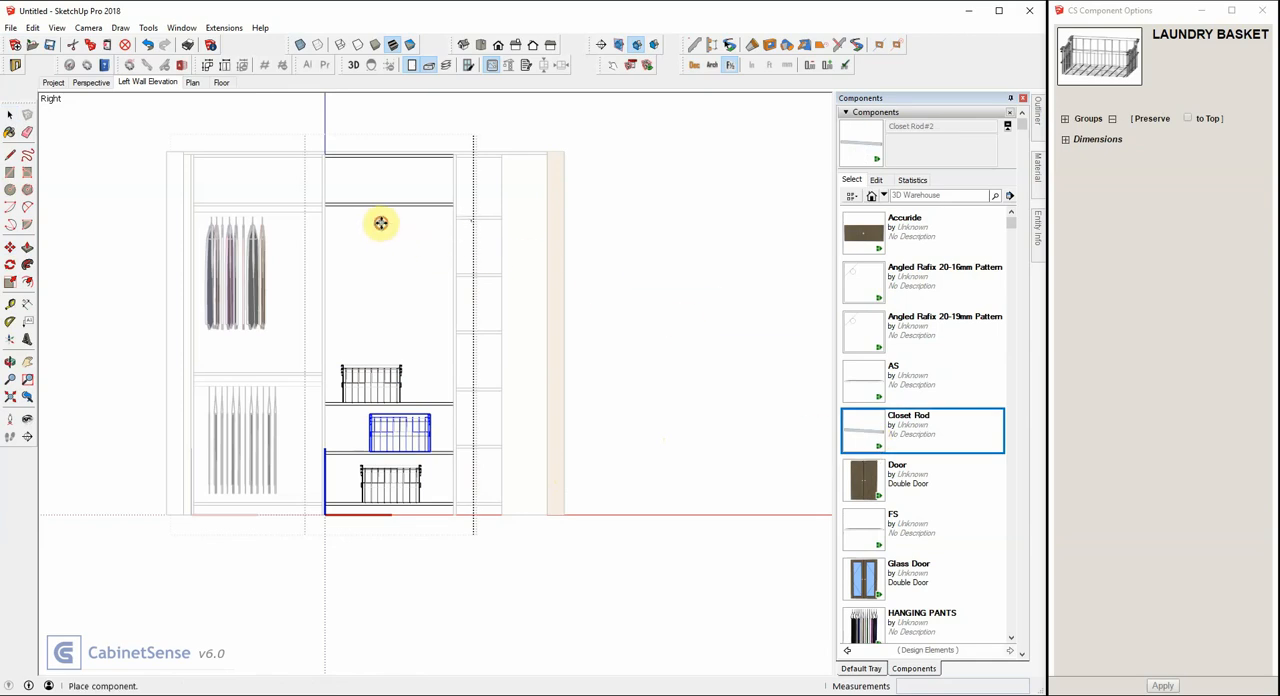
left_click(426, 317)
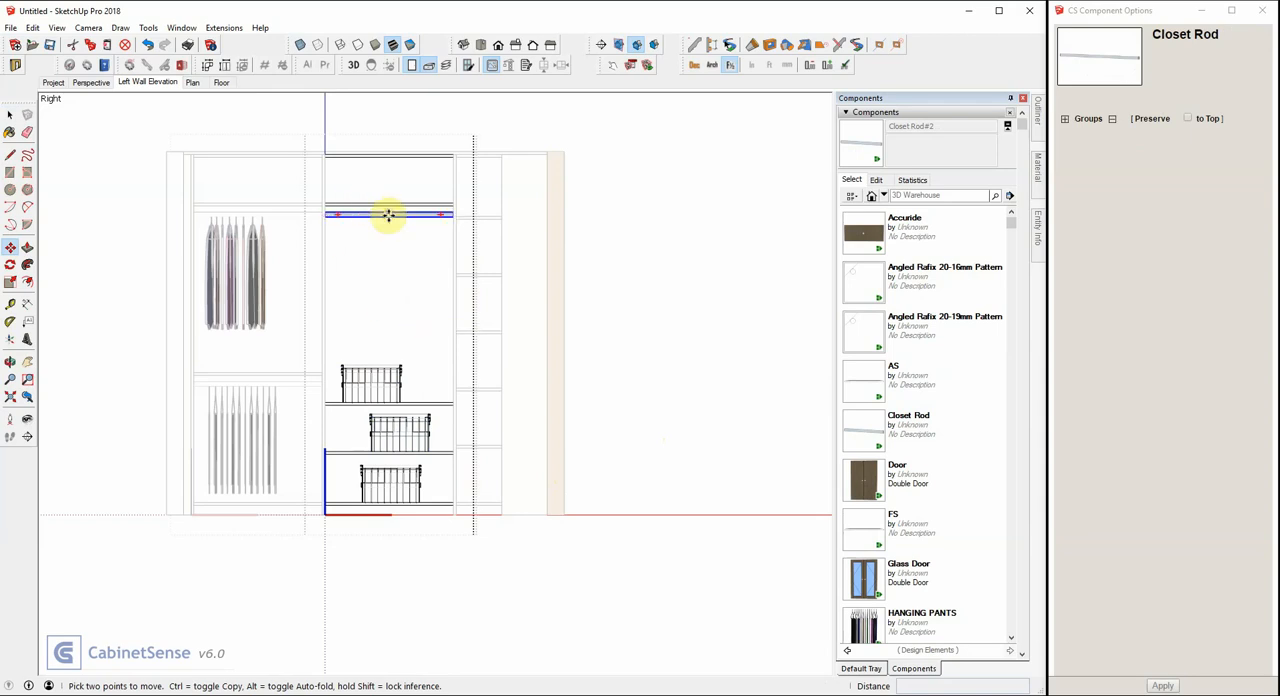
scroll(890, 404, "down", 3)
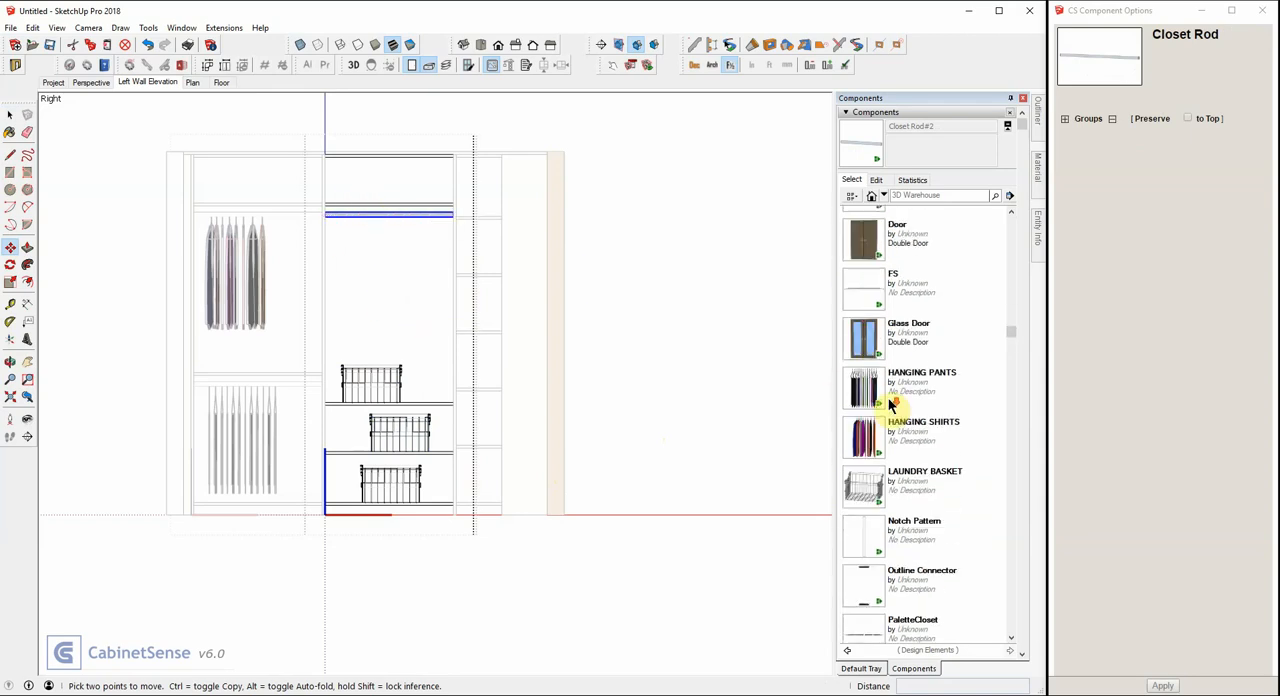
Hang a HANGING PANTS component from the rod in the tall opening, nudge it left toward the middle, and close the unit.
left_click(862, 392)
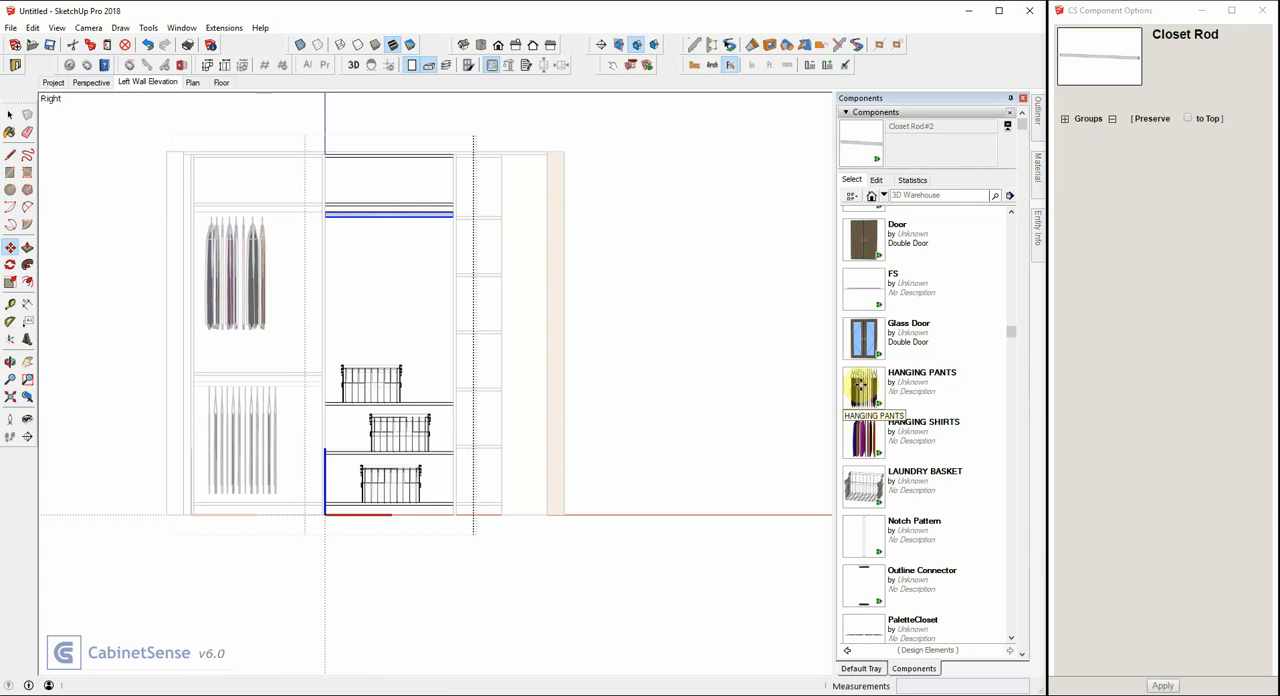
left_click(370, 319)
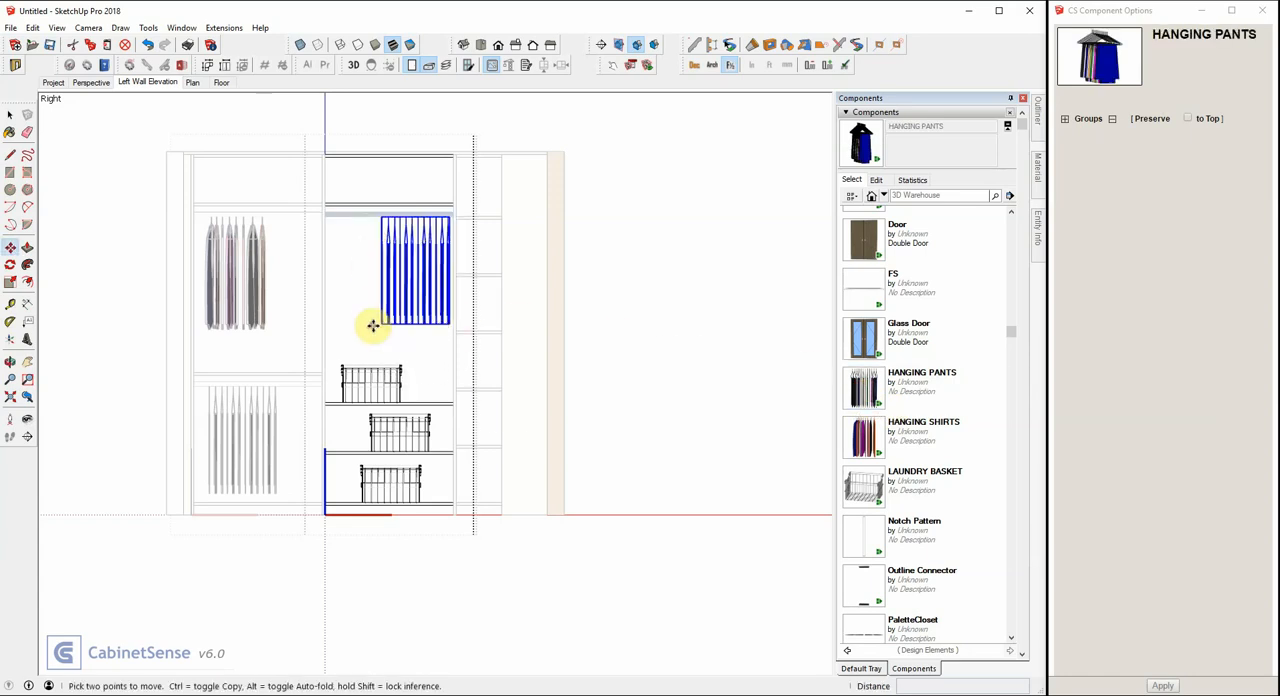
left_click(423, 271)
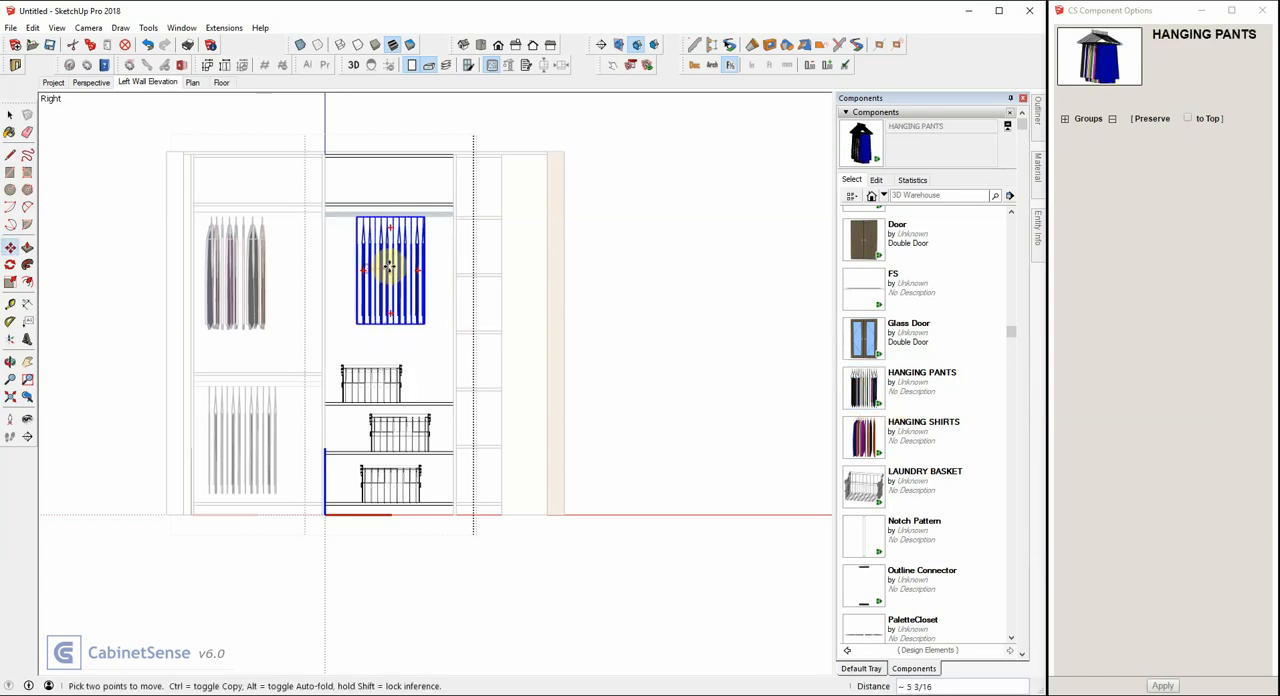
left_click(399, 266)
key("space")
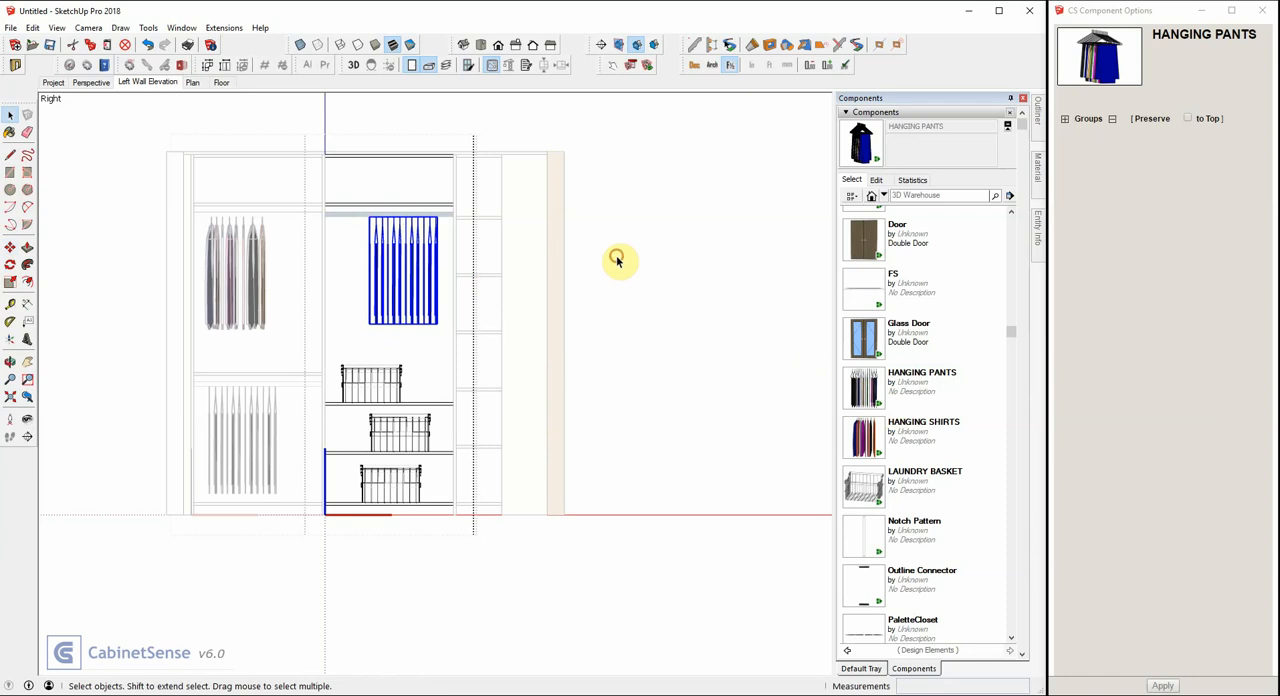
left_click(617, 260)
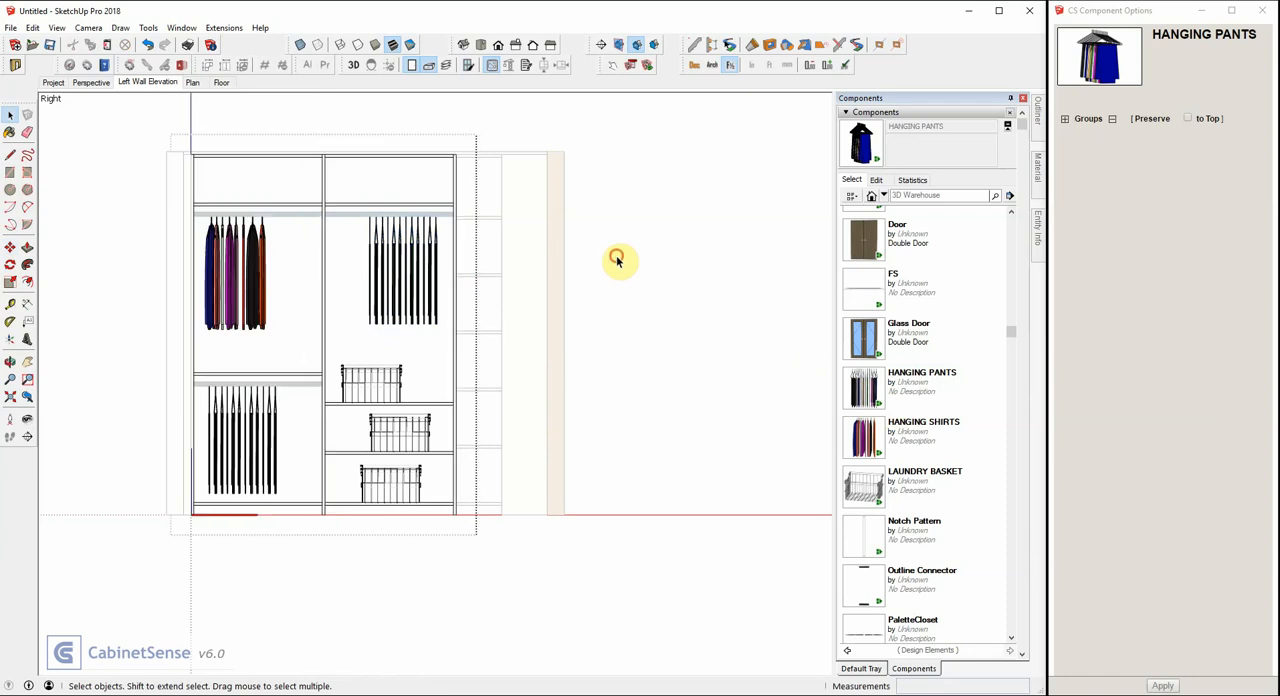
scroll(725, 330, "down", 2)
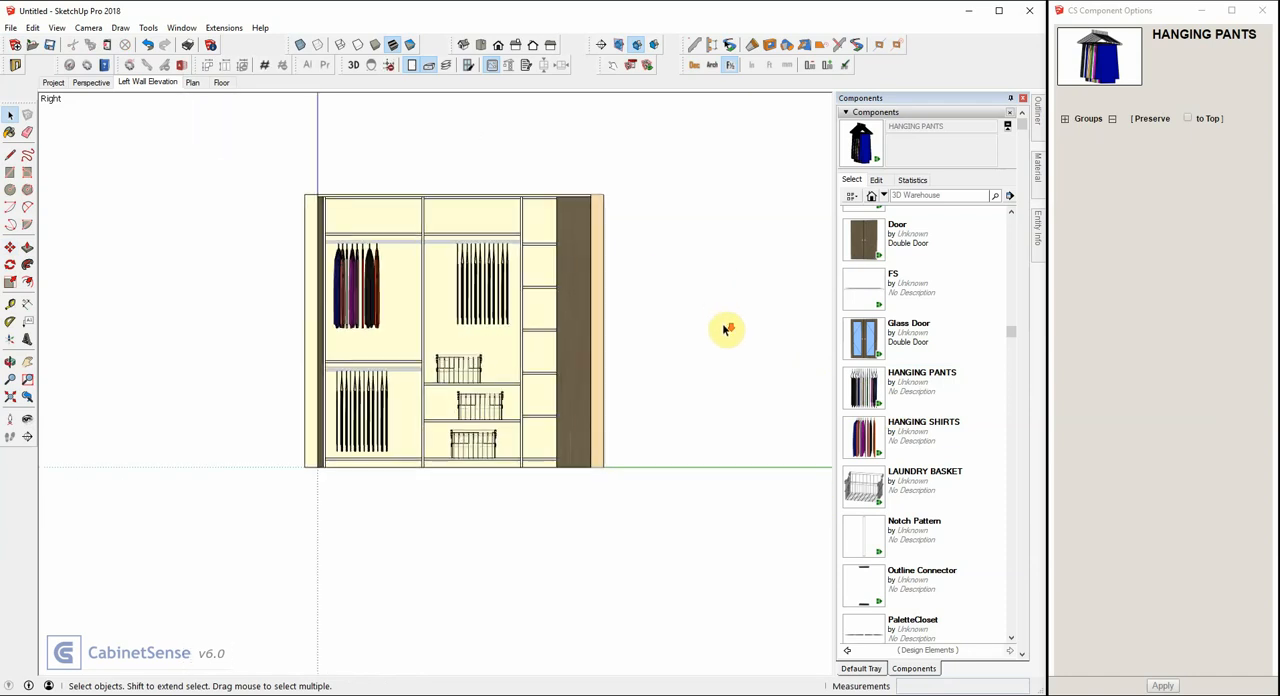
scroll(452, 189, "up", 3)
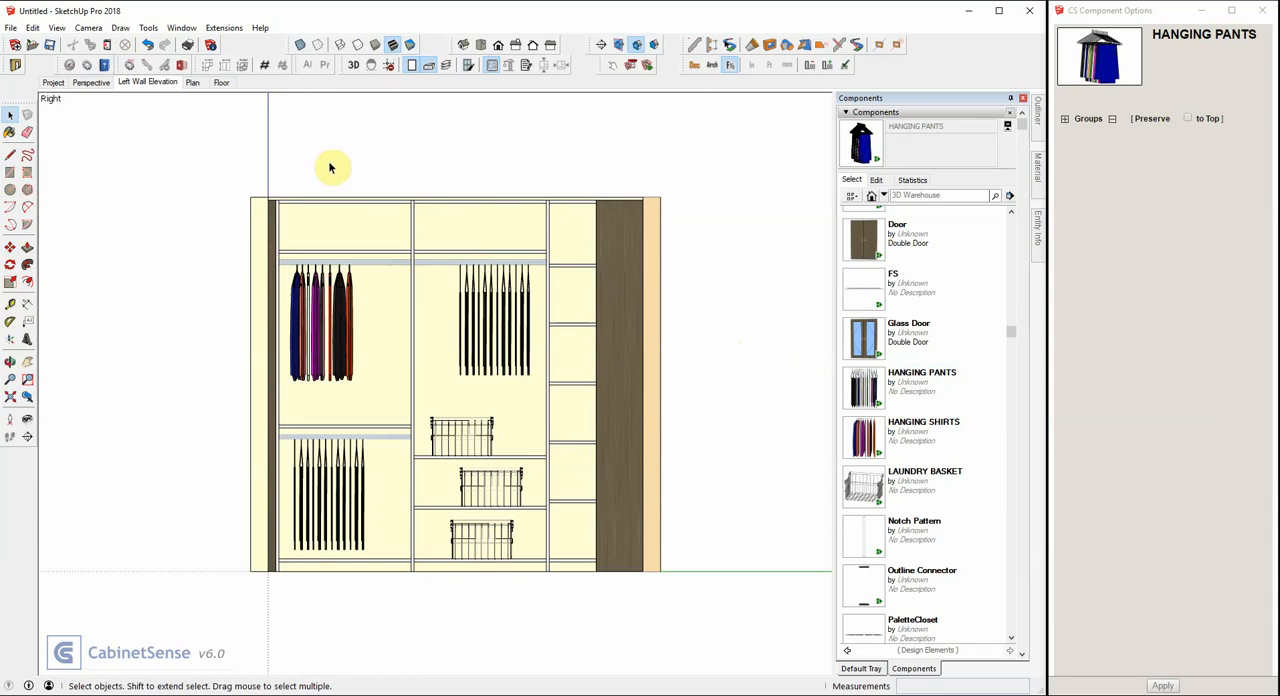
left_click(101, 82)
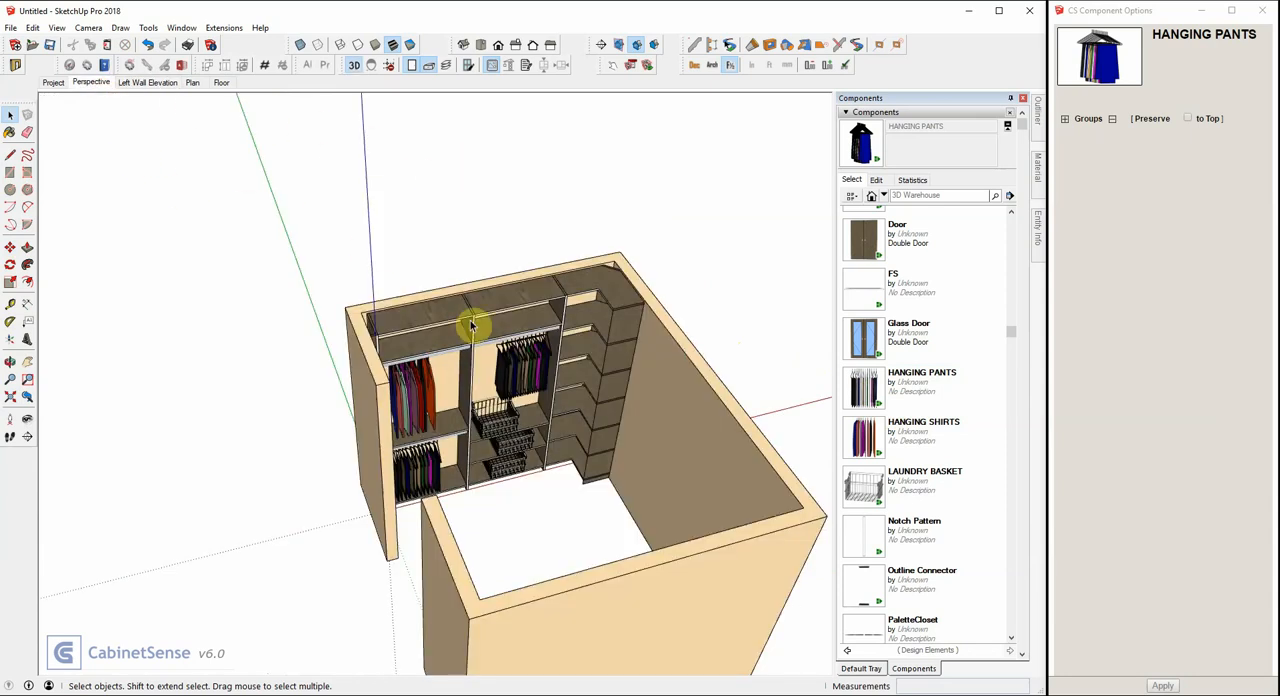
middle_click_drag(471, 328, 597, 286)
middle_click_drag(481, 265, 520, 294)
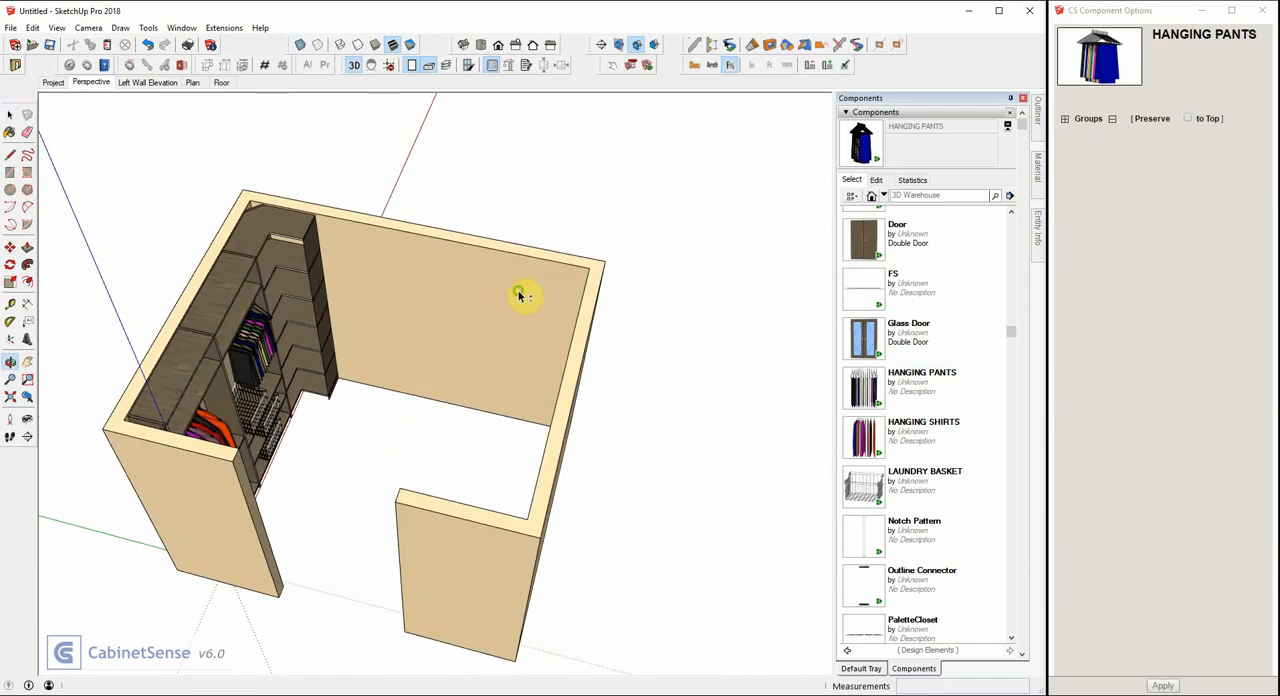
In the Plan scene, place a Filler-Tall from the Closets collection on the right wall and move it about 27 3/4 inches into the front corner.
left_click(193, 82)
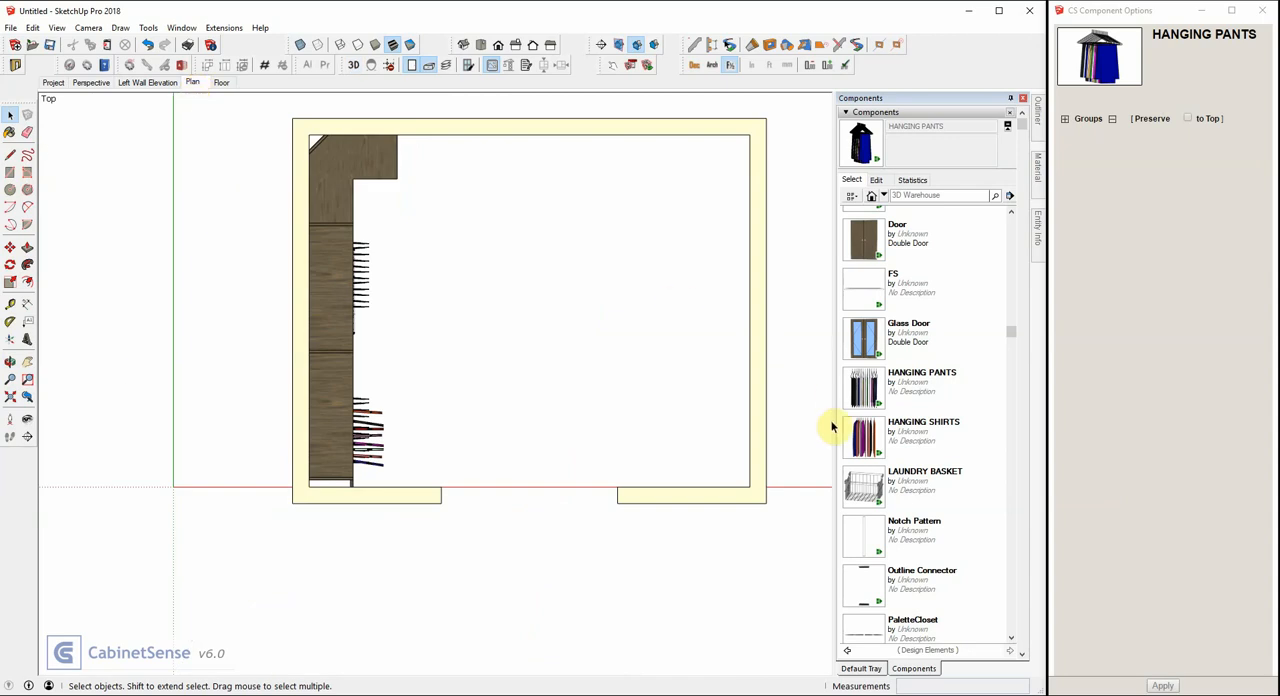
scroll(860, 468, "down", 3)
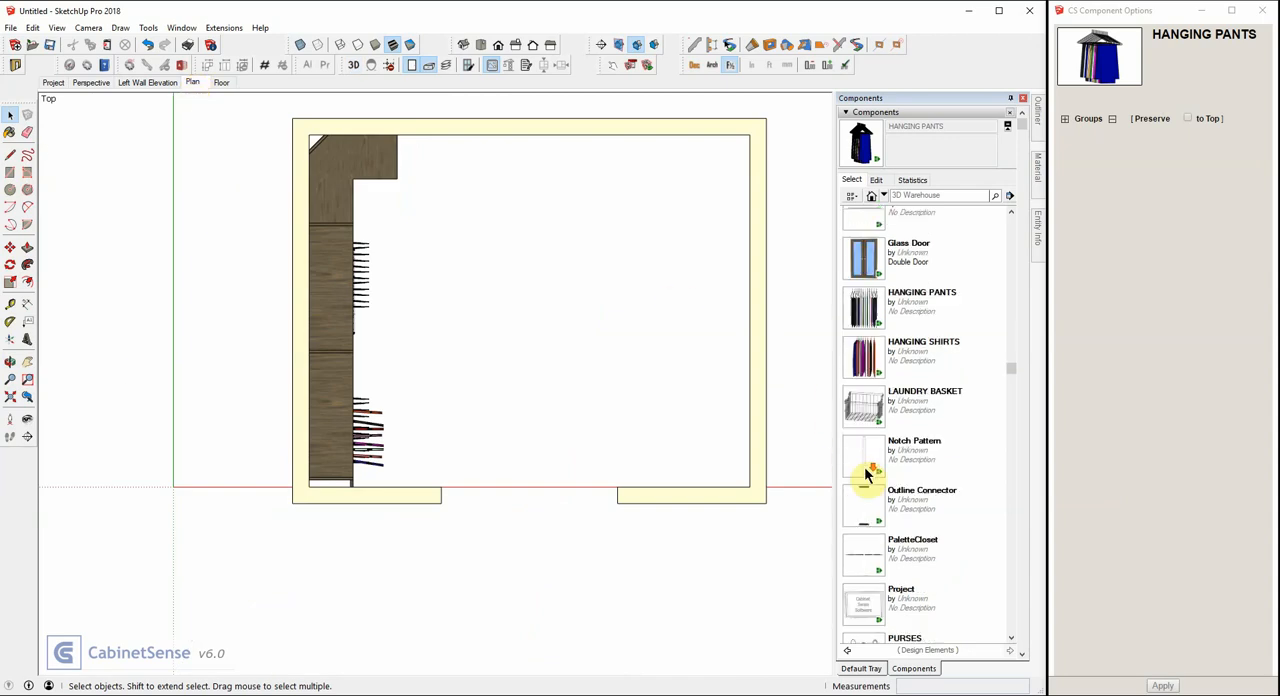
left_click(848, 651)
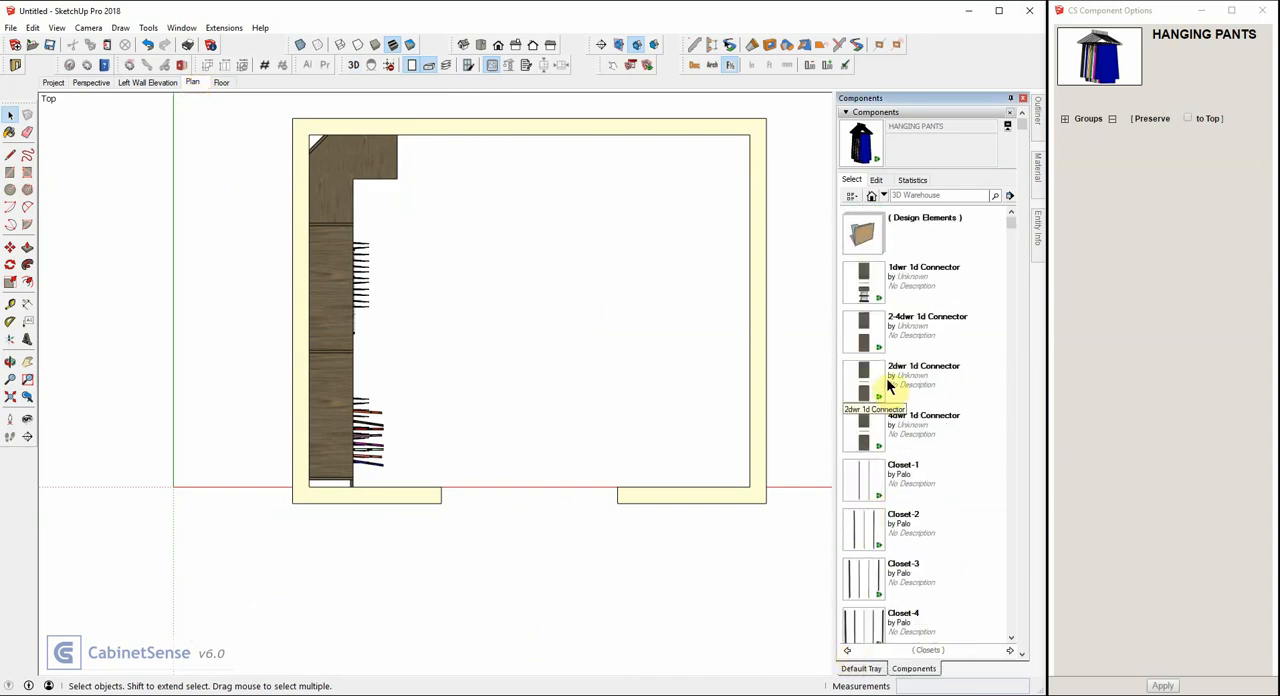
scroll(888, 385, "down", 5)
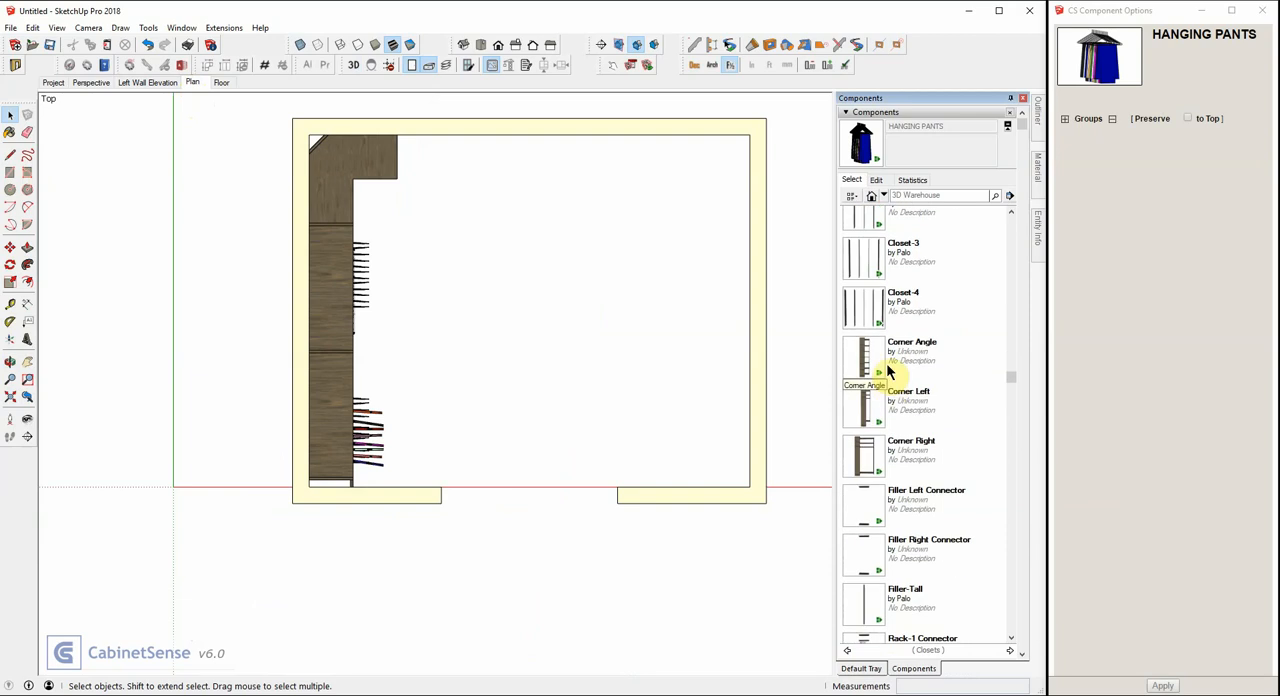
left_click(859, 606)
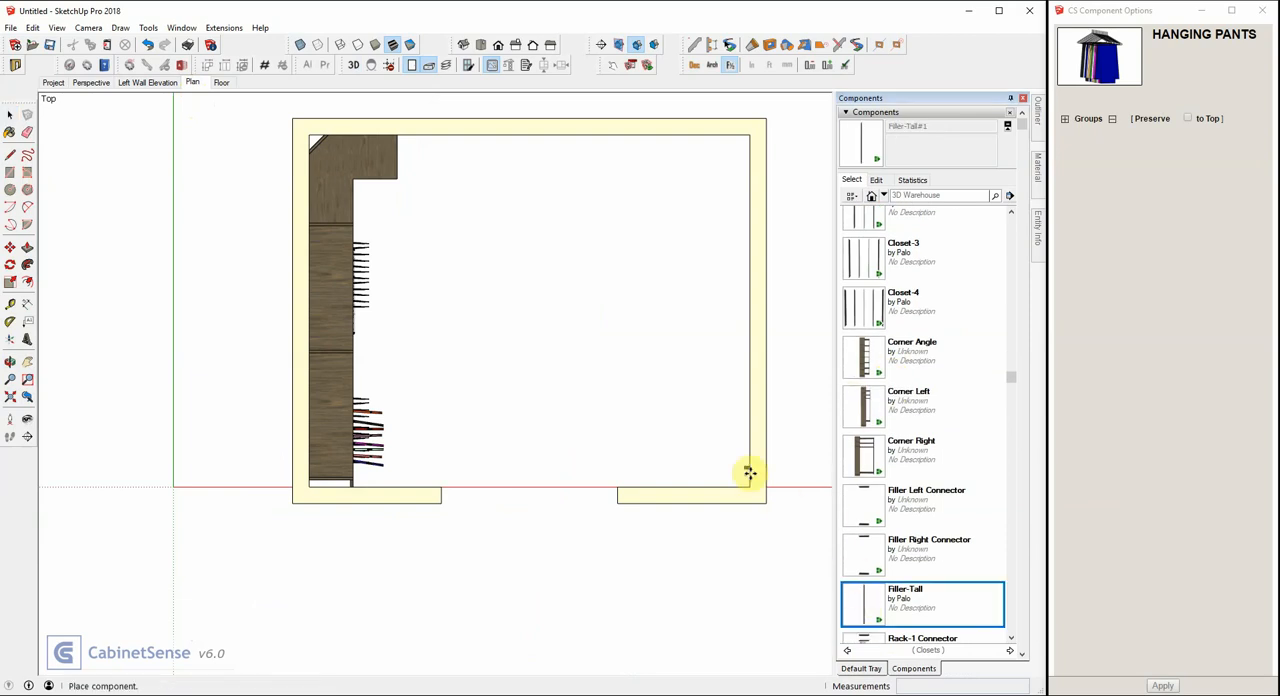
left_click(706, 379)
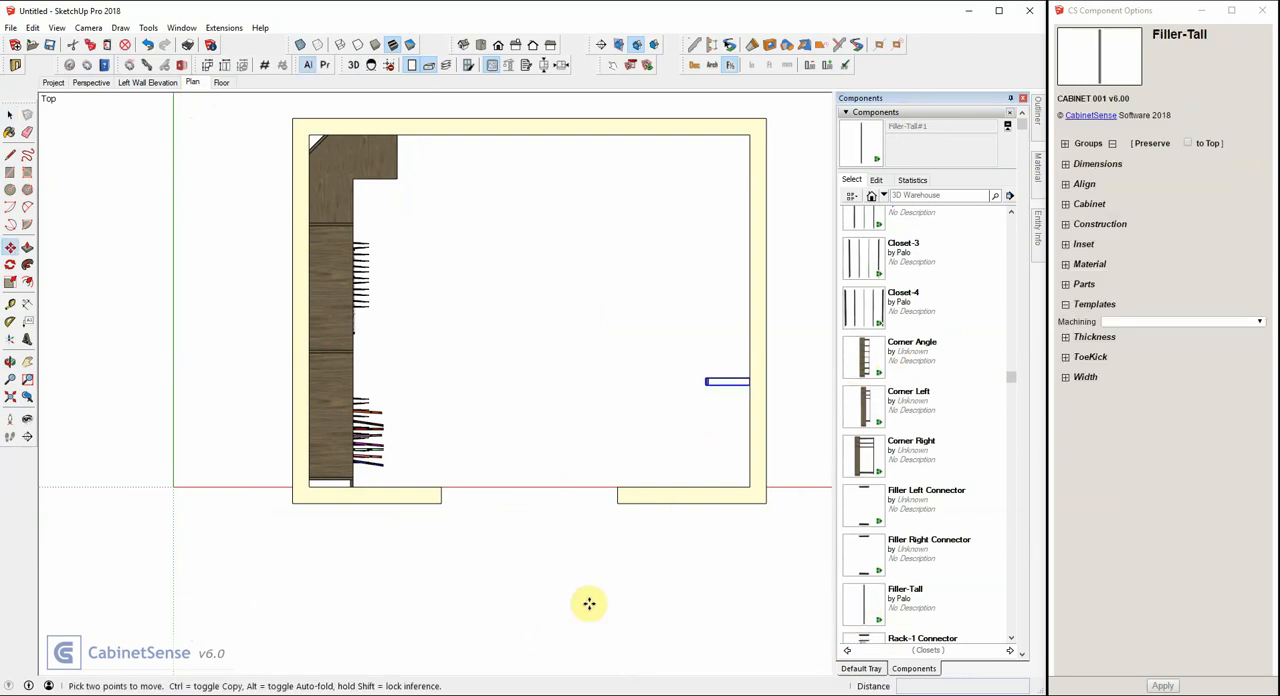
left_click(703, 385)
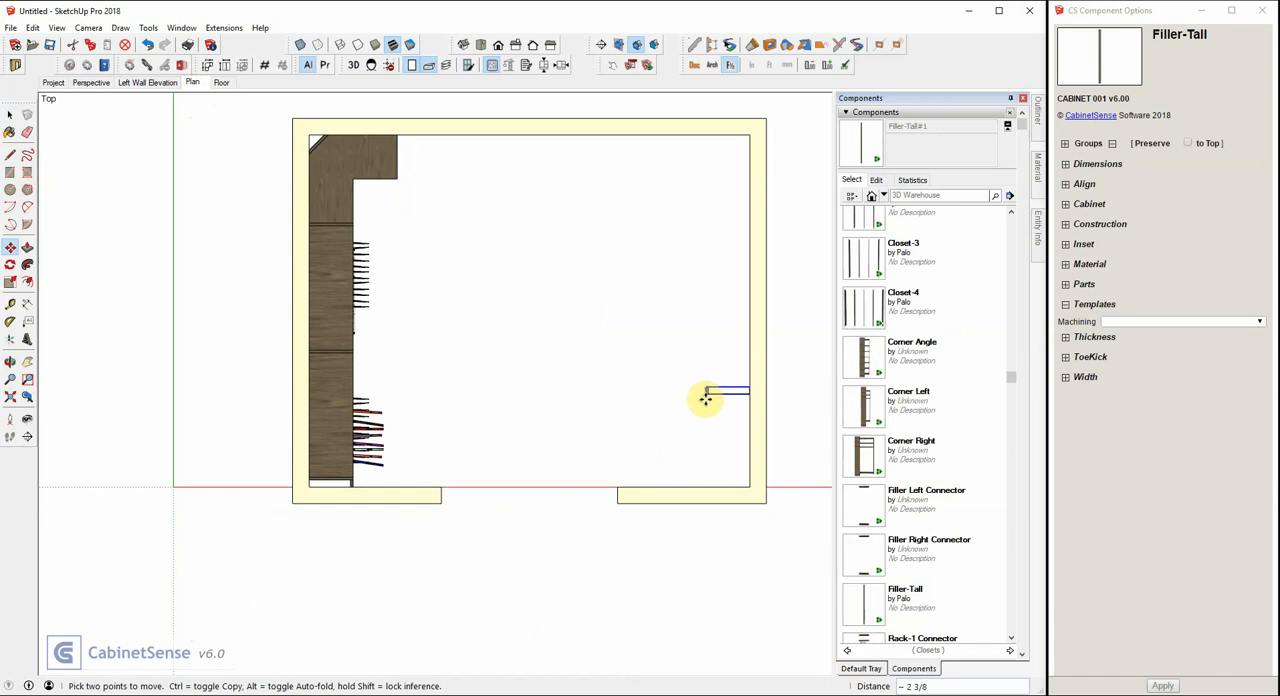
left_click(616, 487)
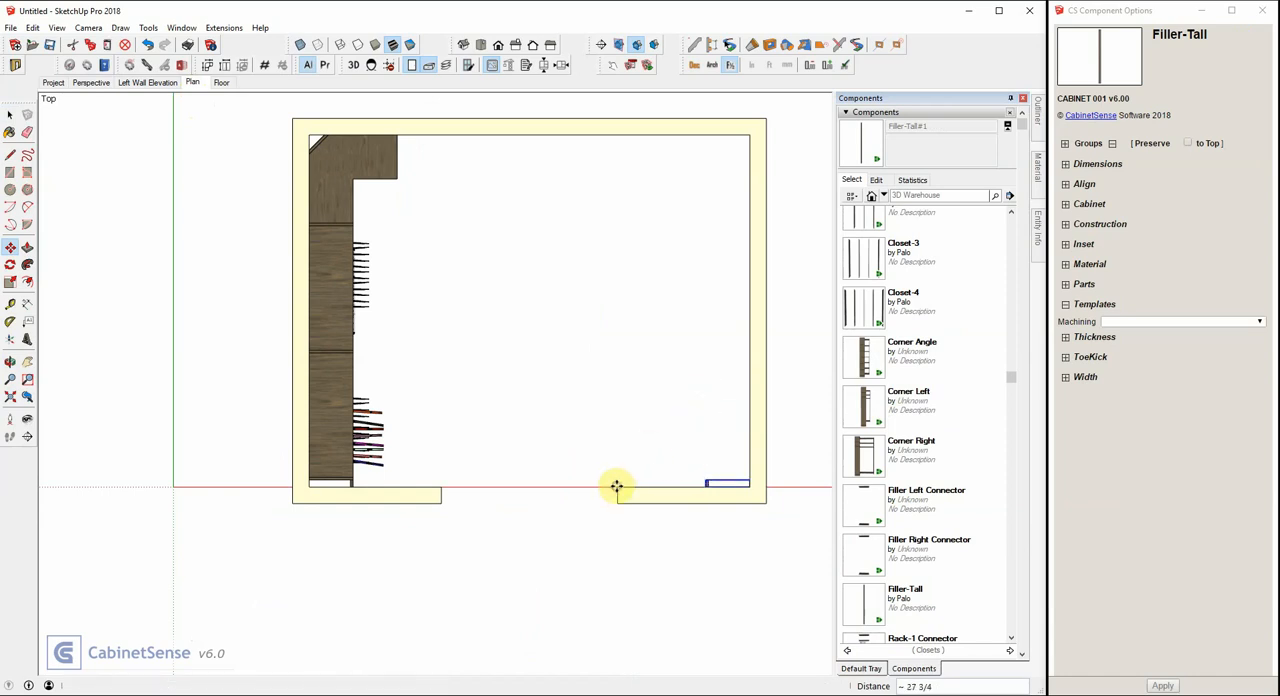
Copy the tall filler about 94 1/16 inches along the right wall into the back corner.
left_click(703, 478)
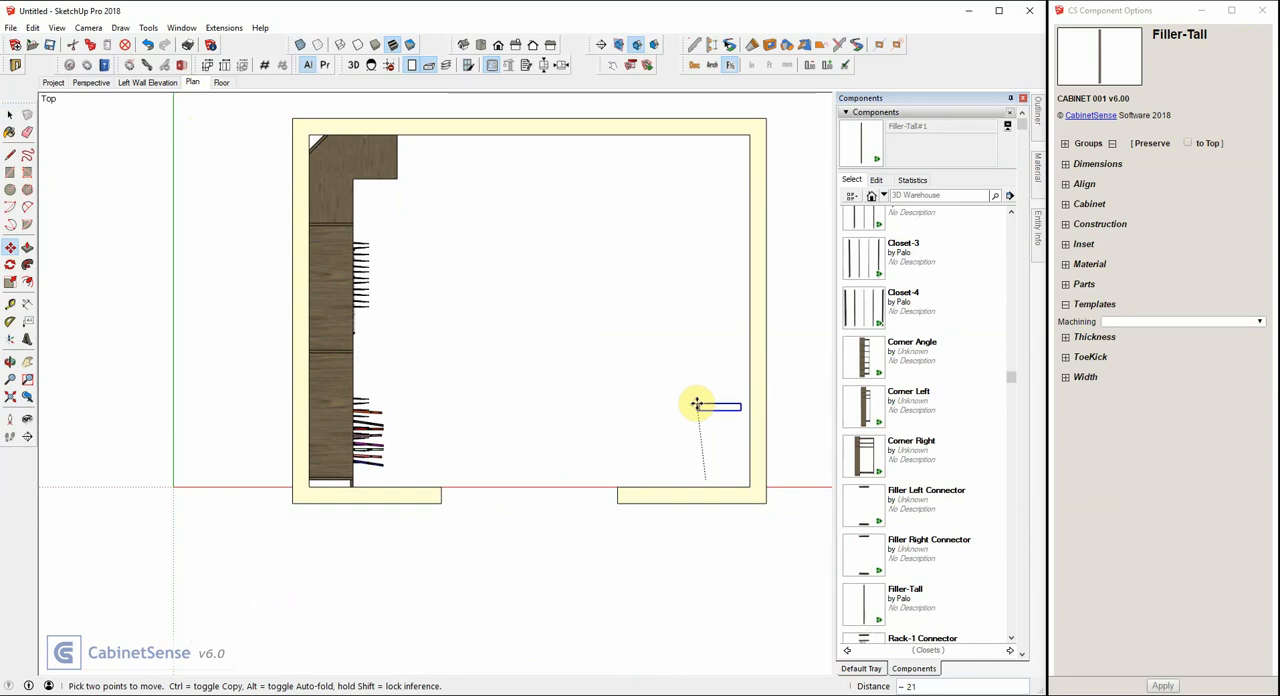
key("ctrl")
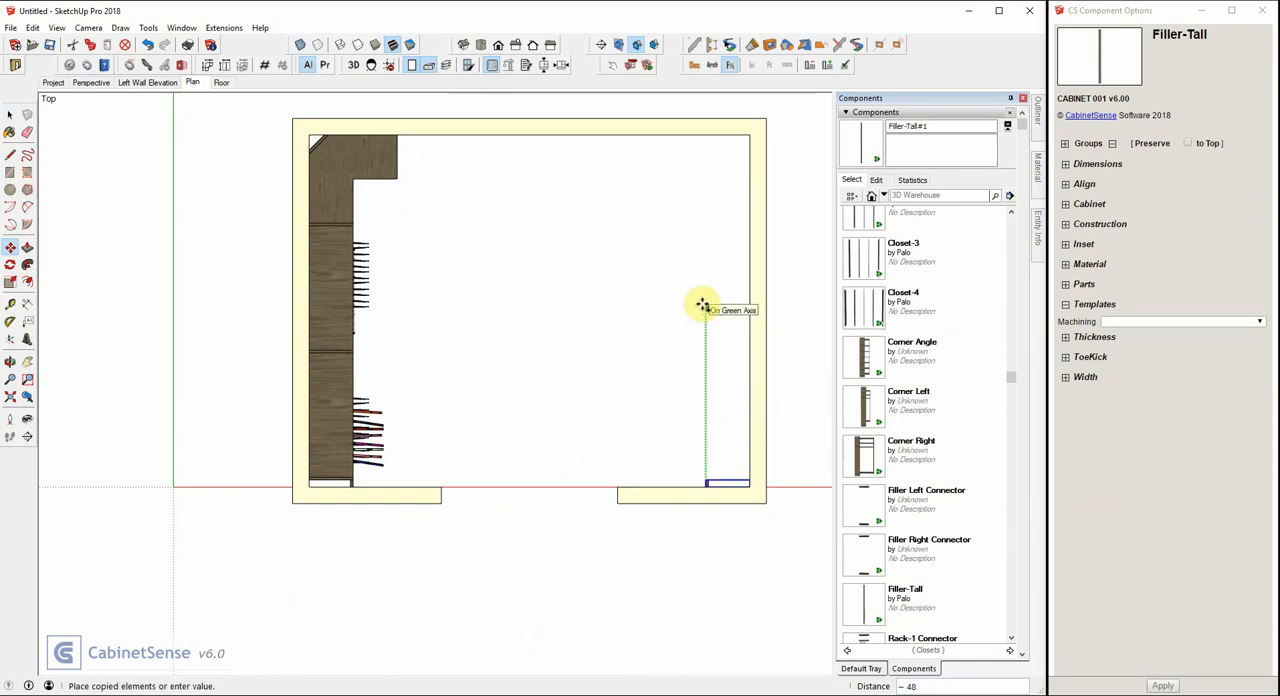
left_click(748, 134)
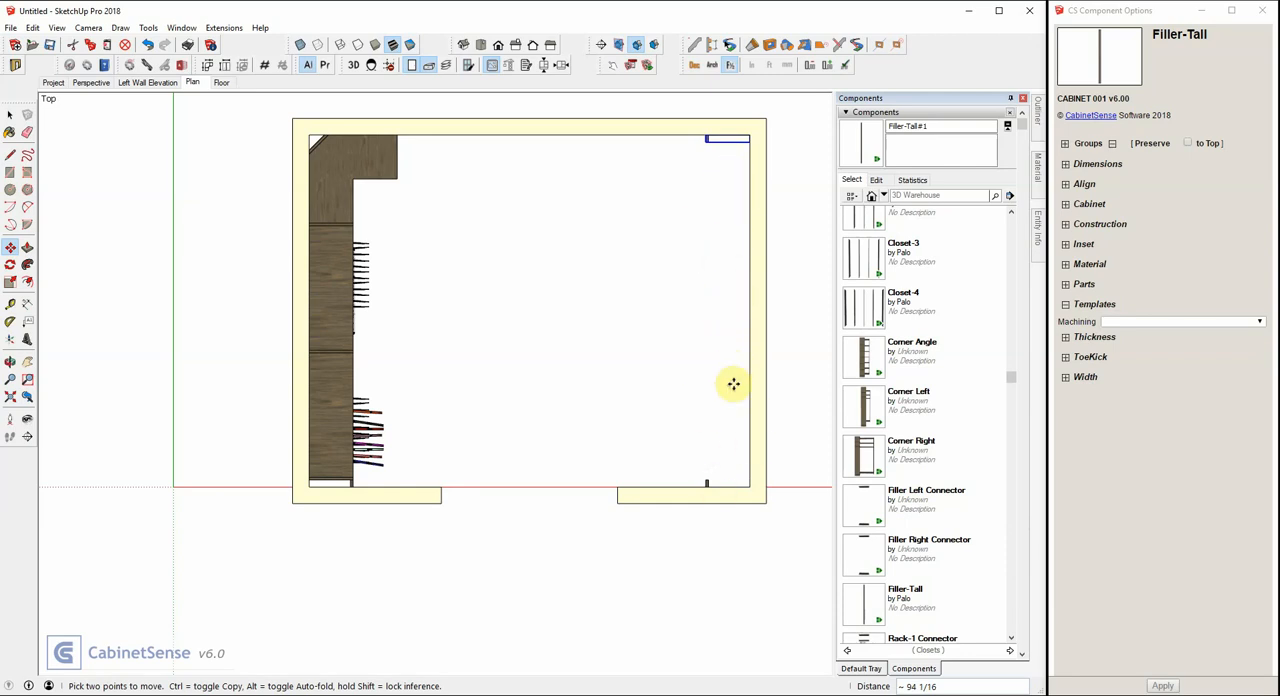
Place a Closet-3 unit along the right wall against the front filler and scale it by about 1.23 to reach the back filler.
left_click(858, 262)
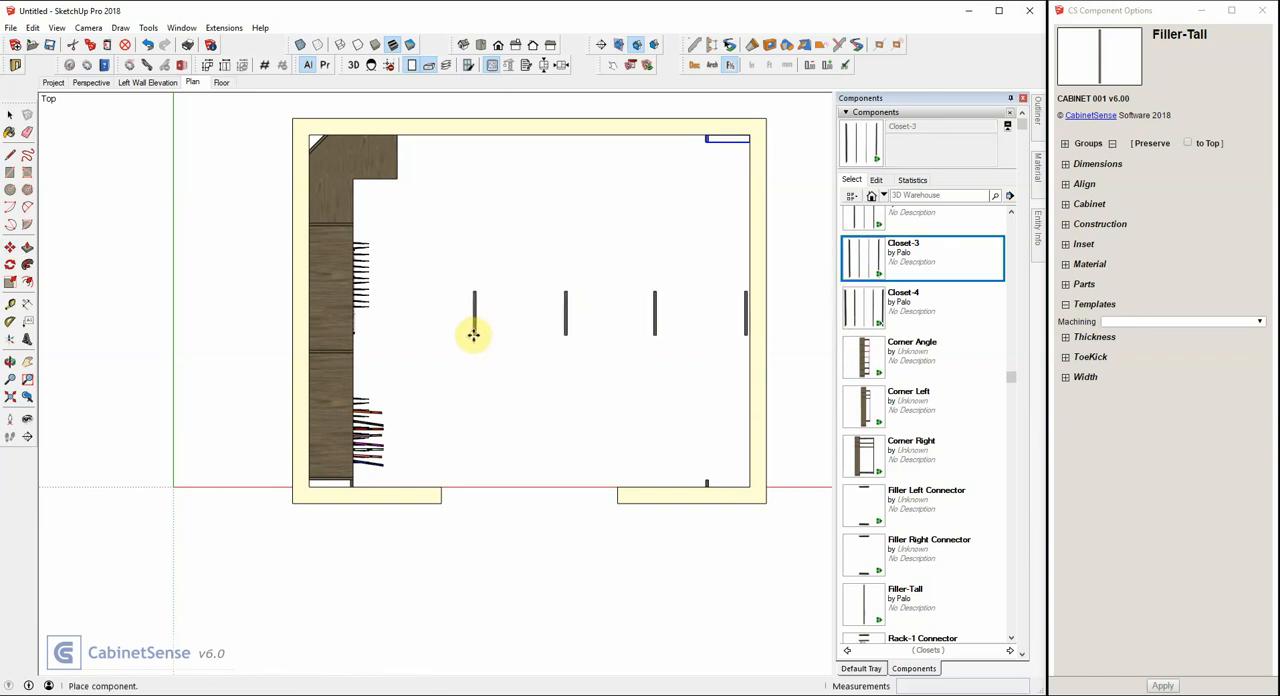
left_click(477, 342)
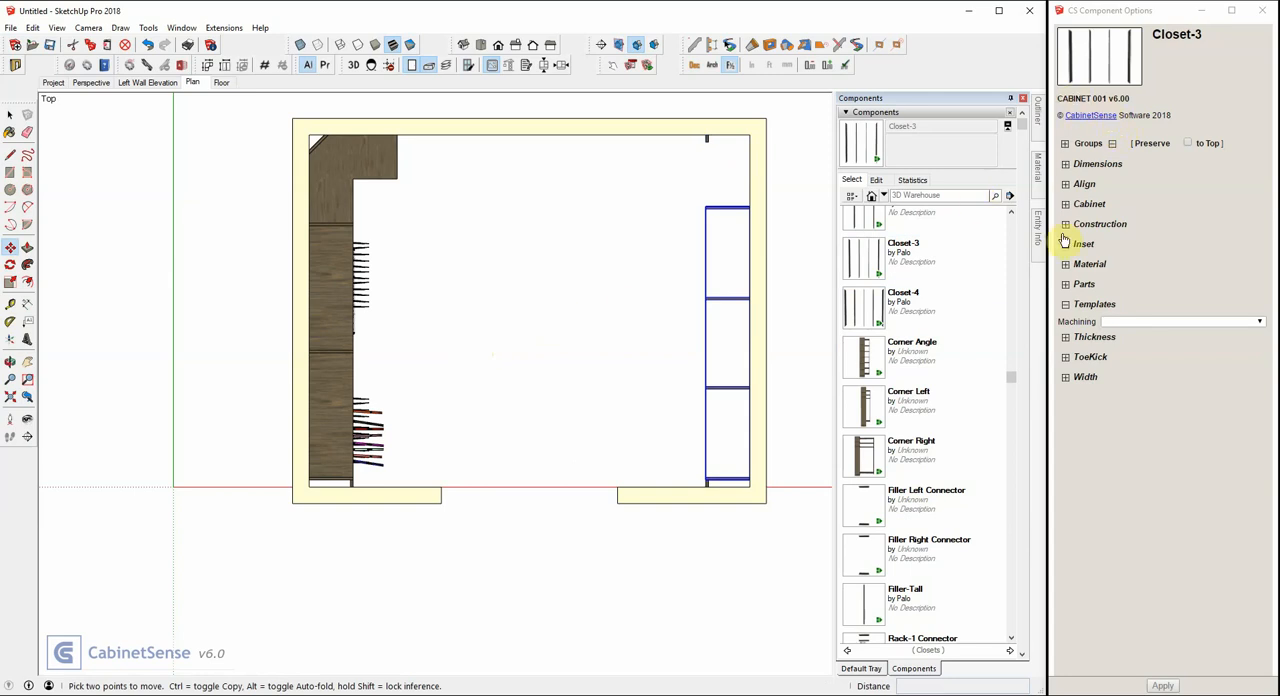
left_click(1066, 285)
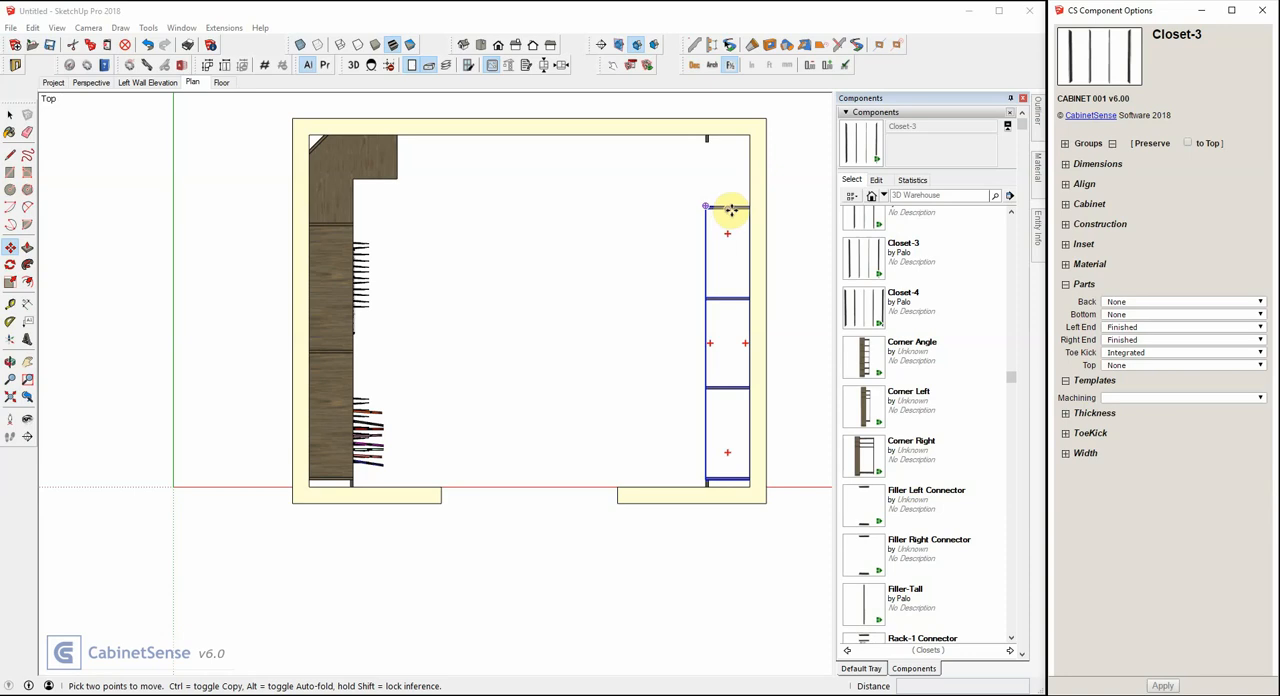
key("s")
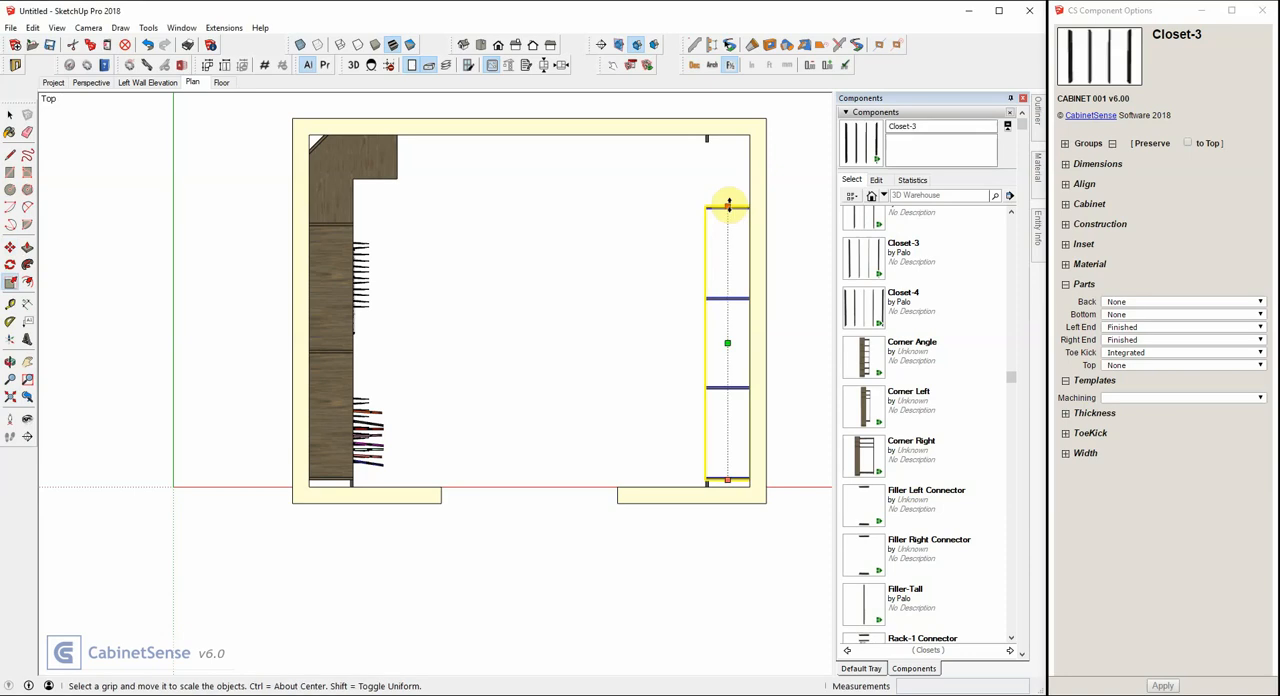
left_click_drag(728, 207, 706, 140)
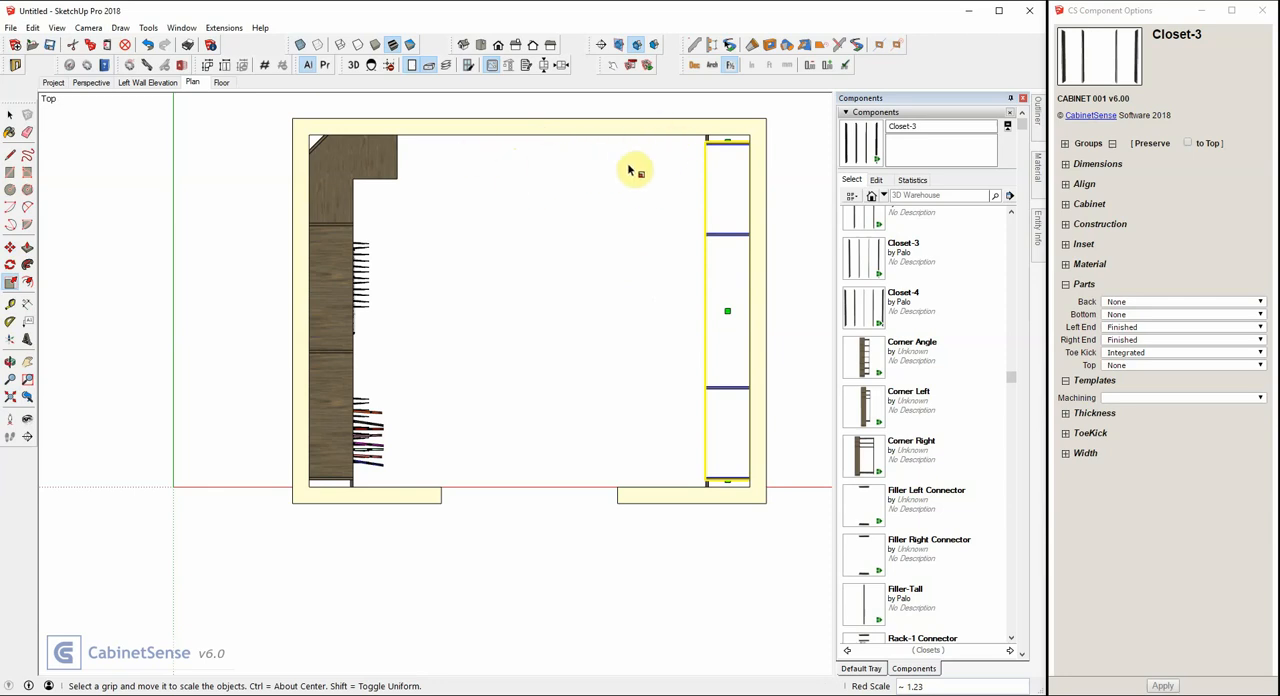
Place another Closet-3 along the back wall beside the corner unit and scale it by about 1.13 to reach the right-wall run.
left_click(864, 265)
left_click(395, 194)
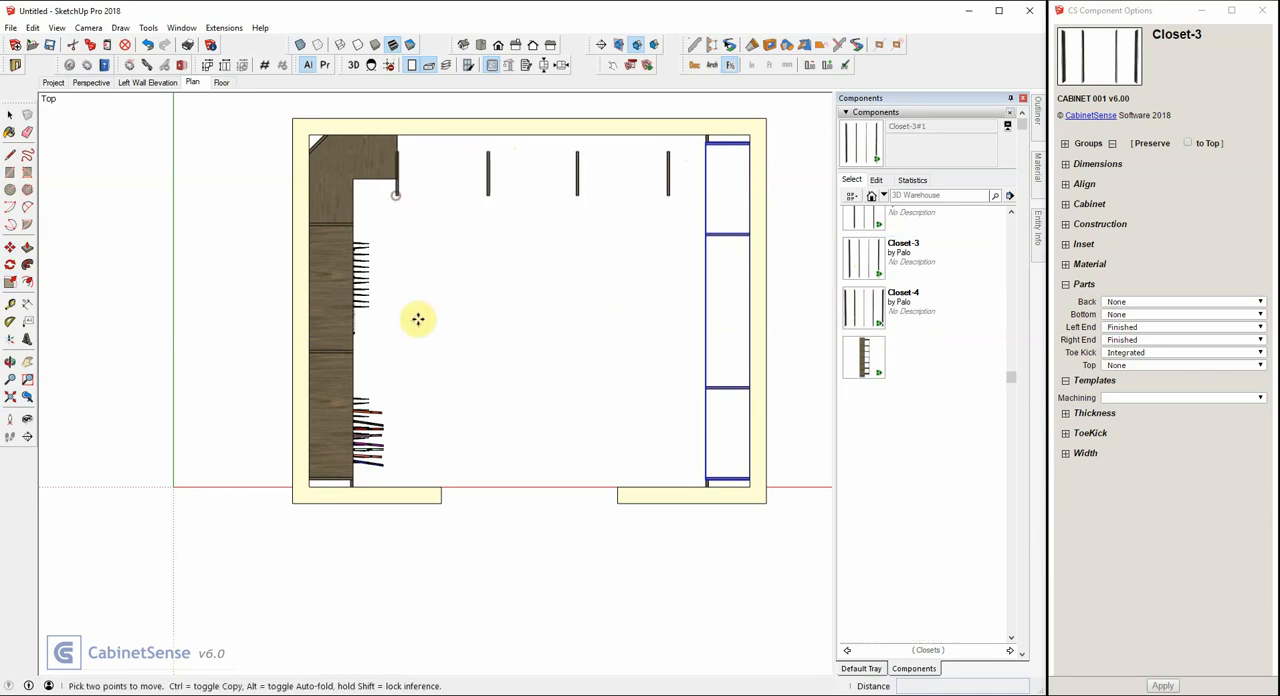
key("s")
left_click_drag(671, 159, 706, 147)
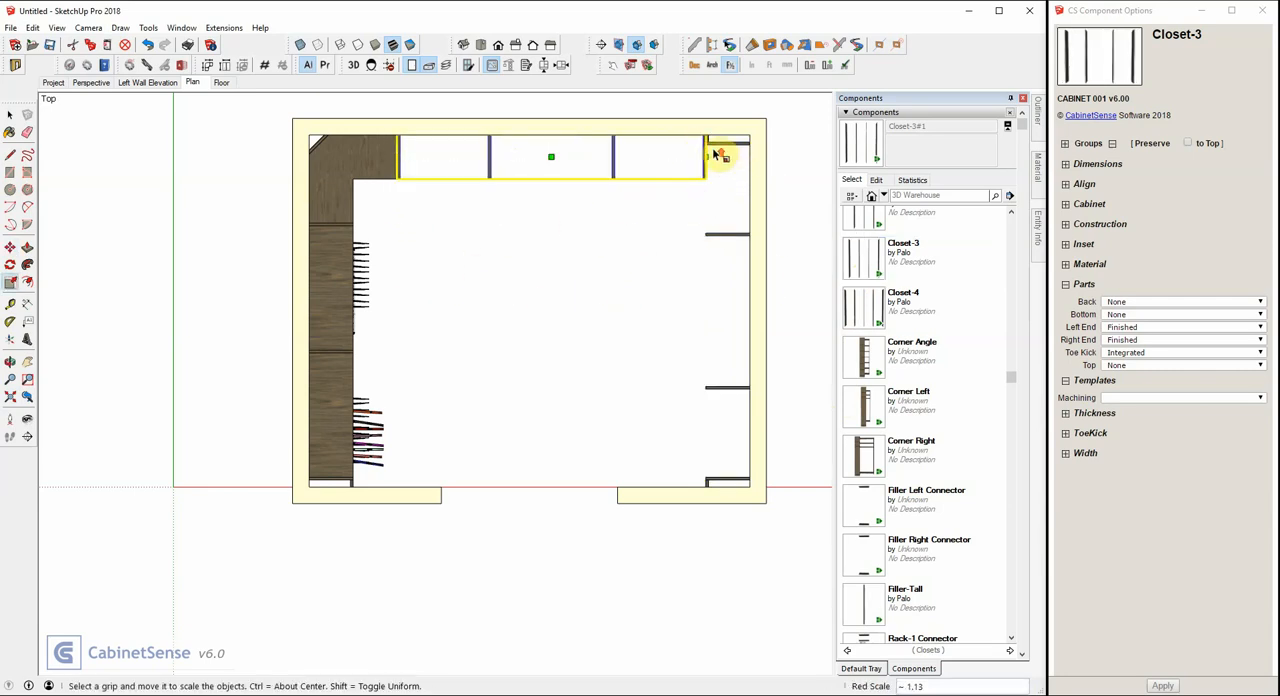
scroll(718, 160, "up", 4)
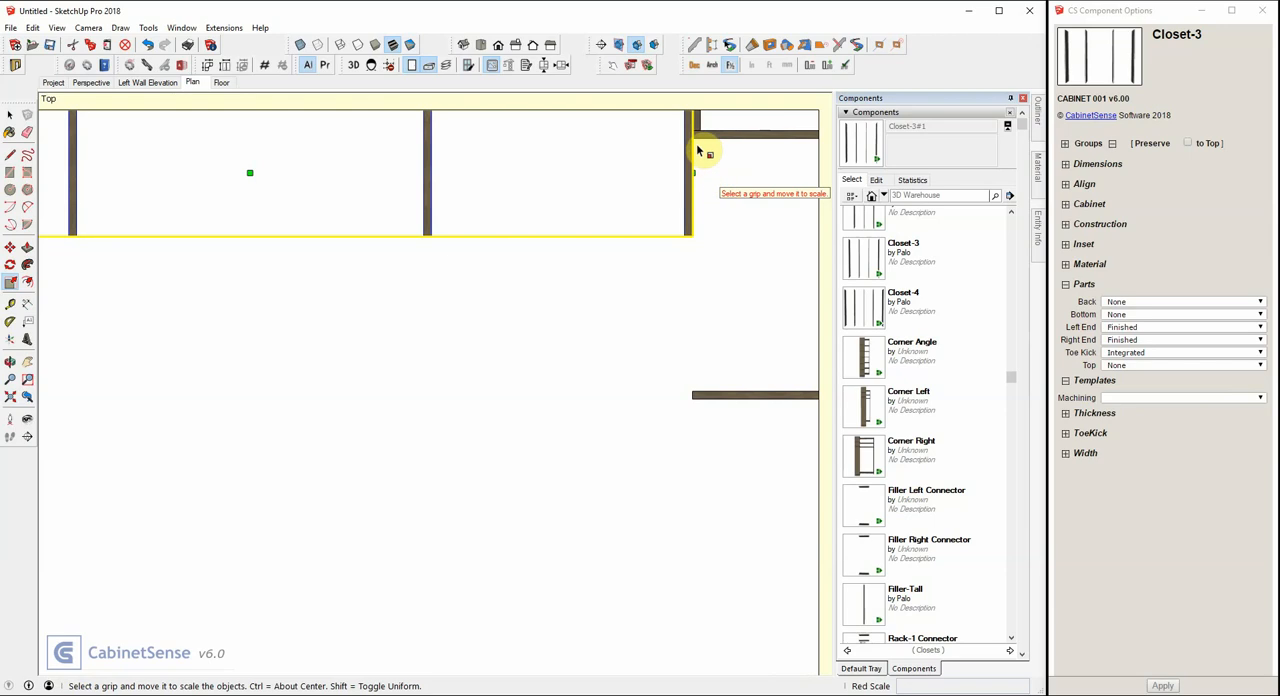
key("space")
scroll(706, 143, "down", 3)
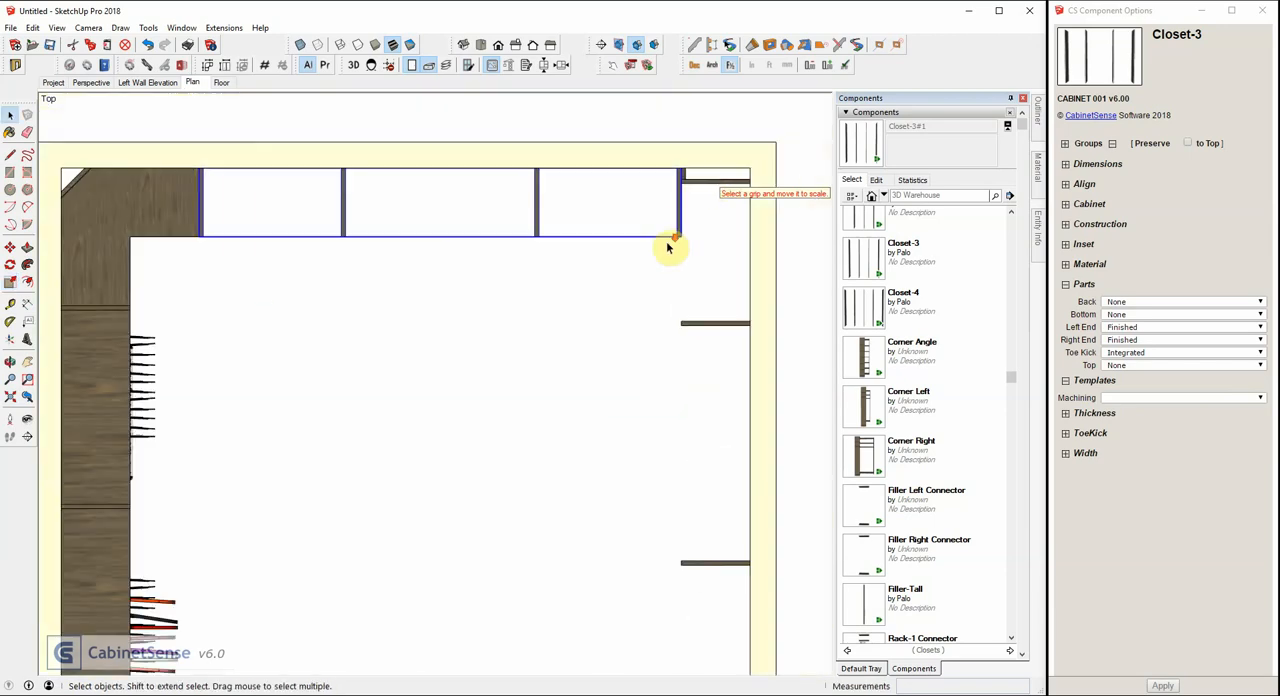
scroll(666, 241, "down", 2)
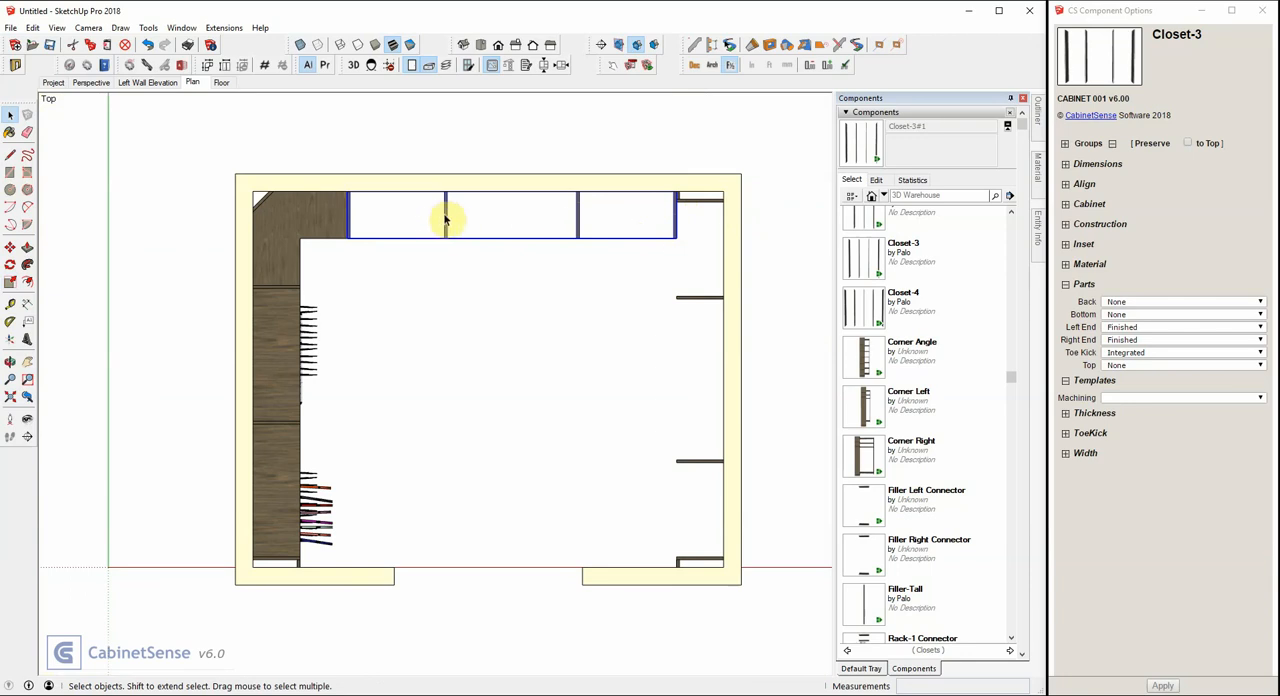
Open the back-wall Closet-3 and copy its right inner partition about 6 3/4 inches to the right.
double_click(578, 218)
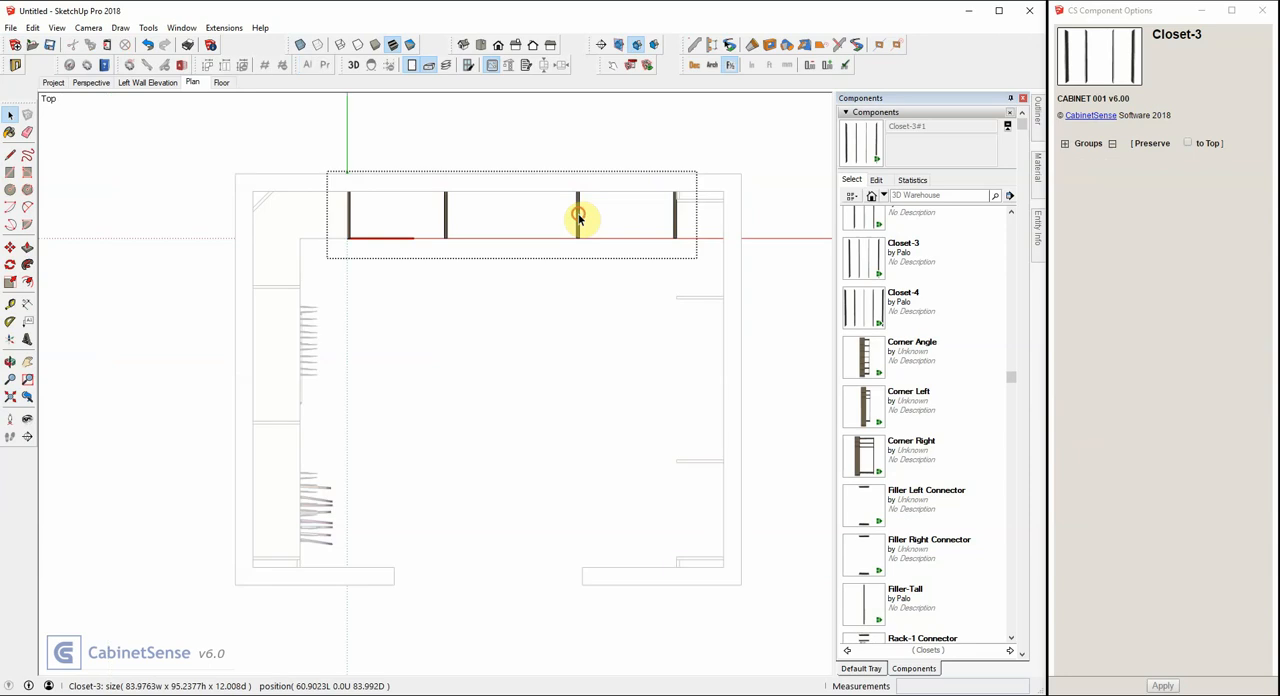
left_click(578, 218)
key("m")
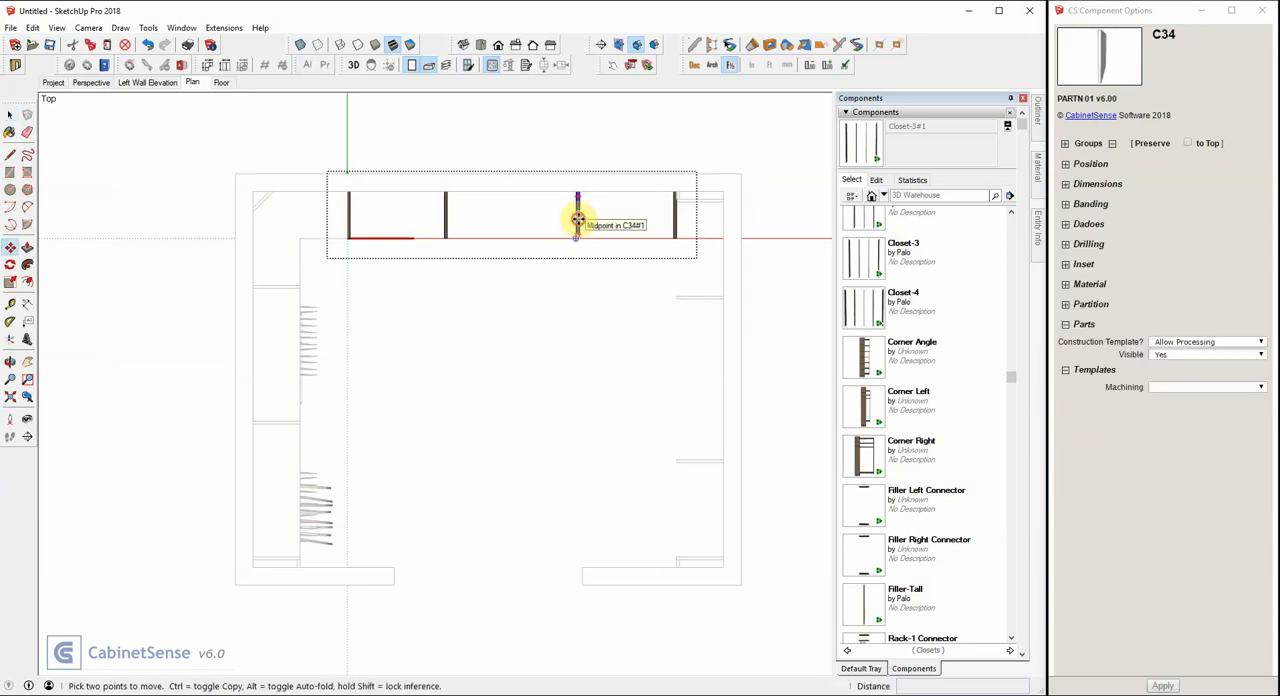
left_click(578, 218)
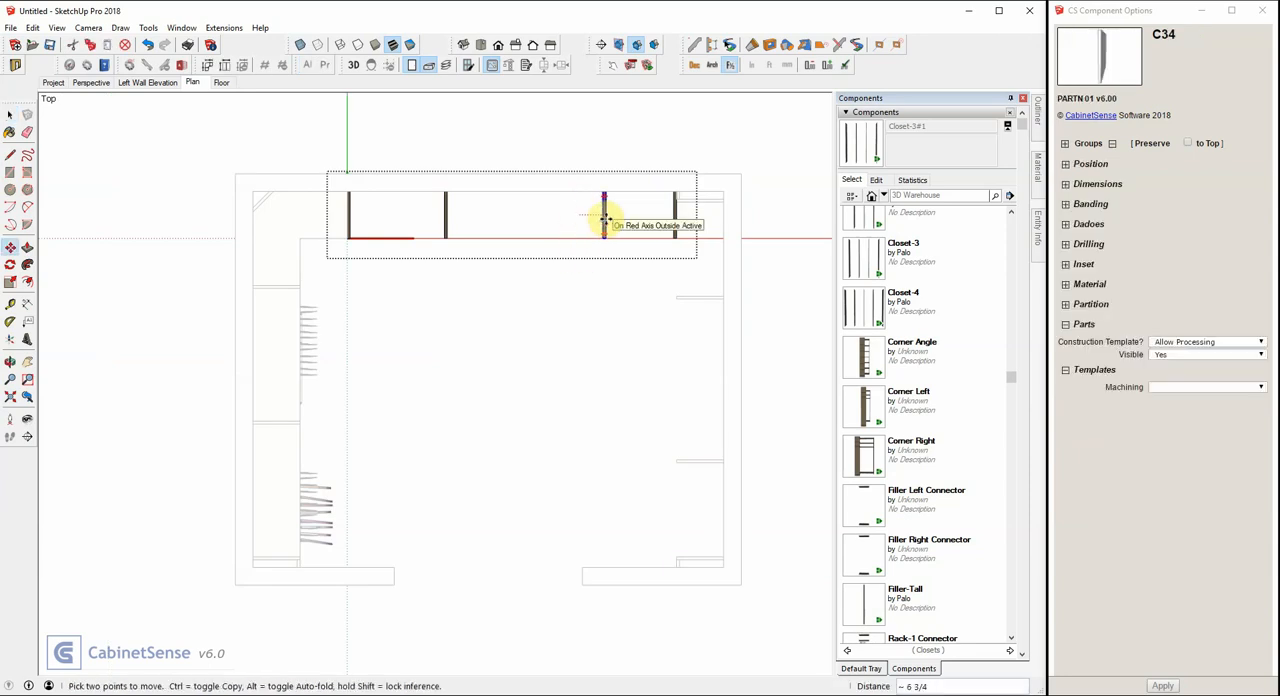
left_click(604, 218)
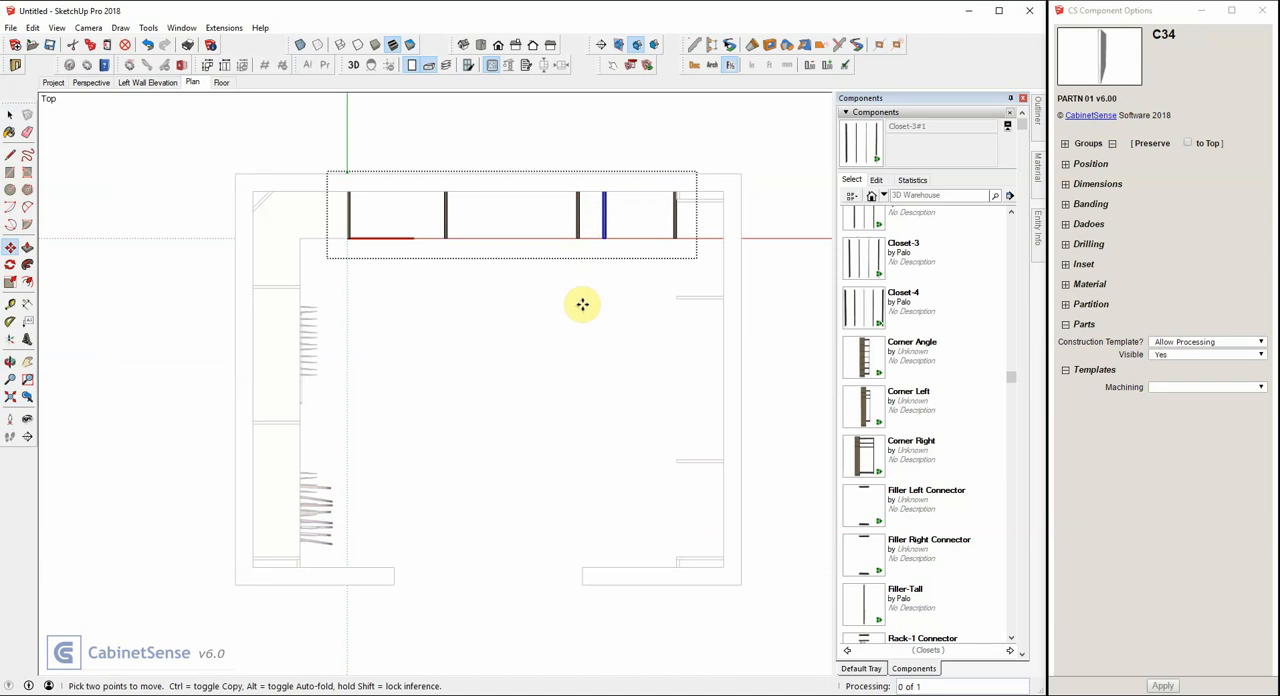
Move the original inner partition beside the new copy in the back-wall Closet-3 left, about midway between its neighbouring partitions.
key("space")
left_click(578, 215)
key("m")
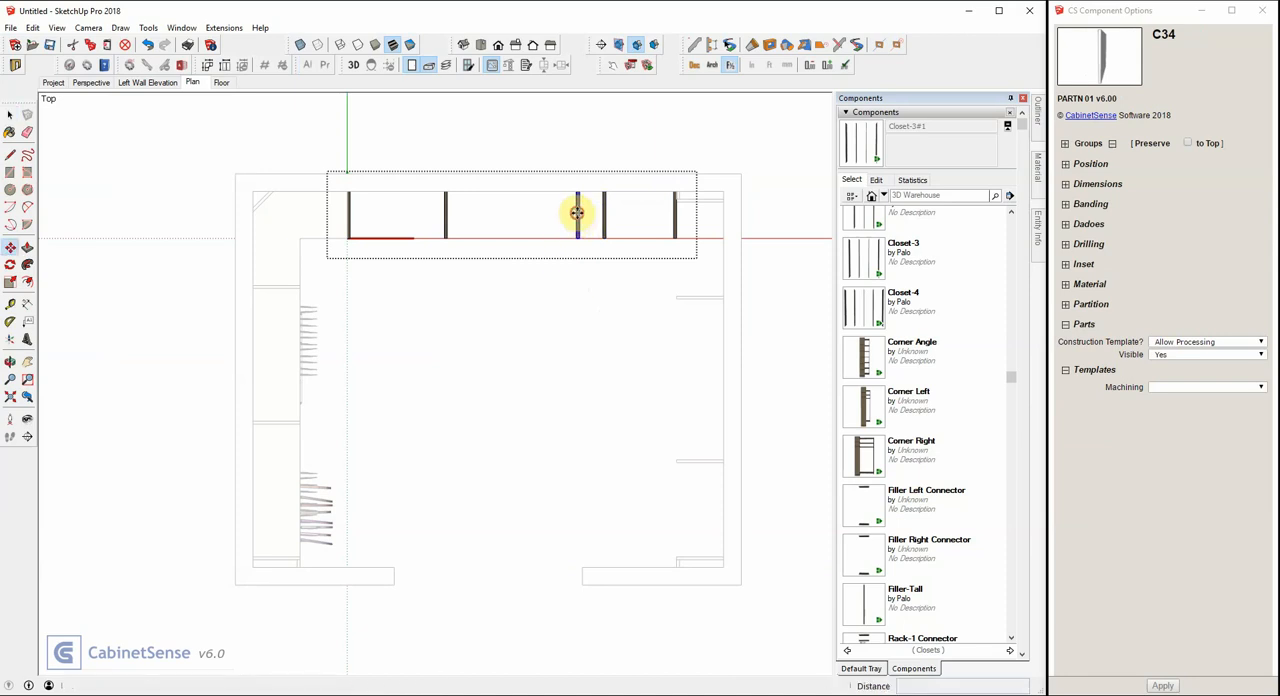
left_click(577, 213)
left_click(529, 220)
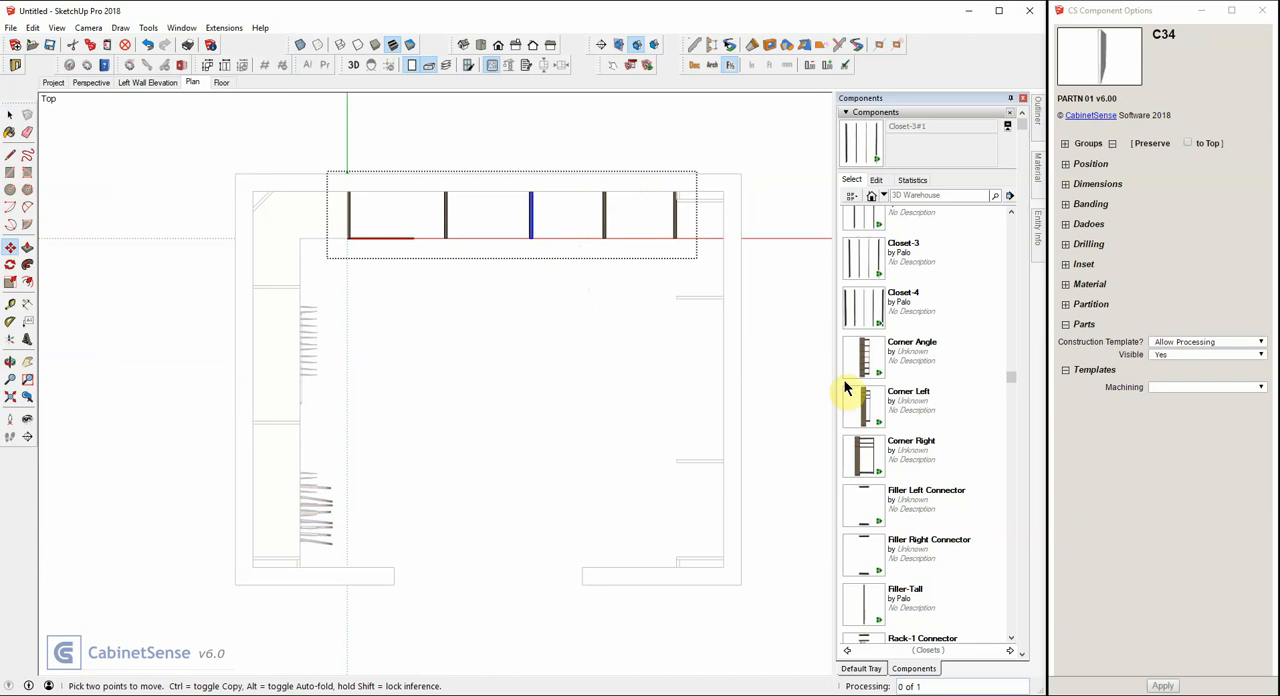
Insert a Filler Right Connector into the rightmost opening of the back-wall Closet-3 and leave the closet.
left_click(865, 558)
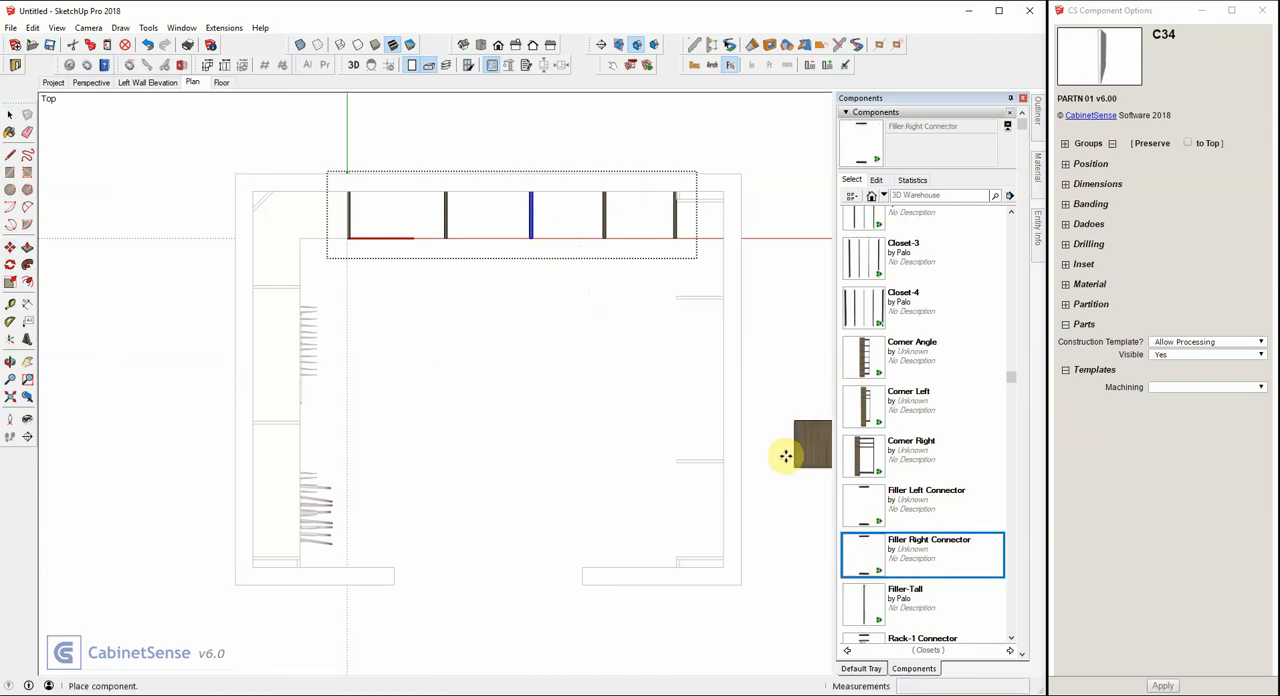
left_click(642, 263)
key("space")
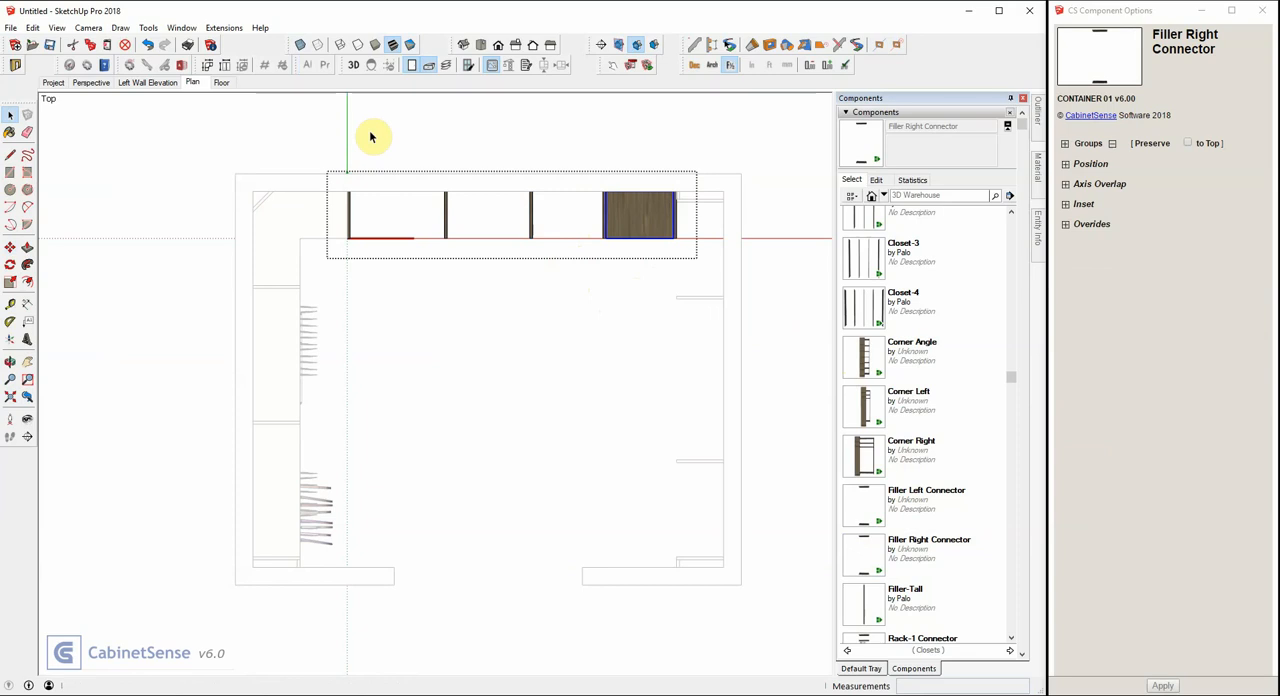
left_click(371, 134)
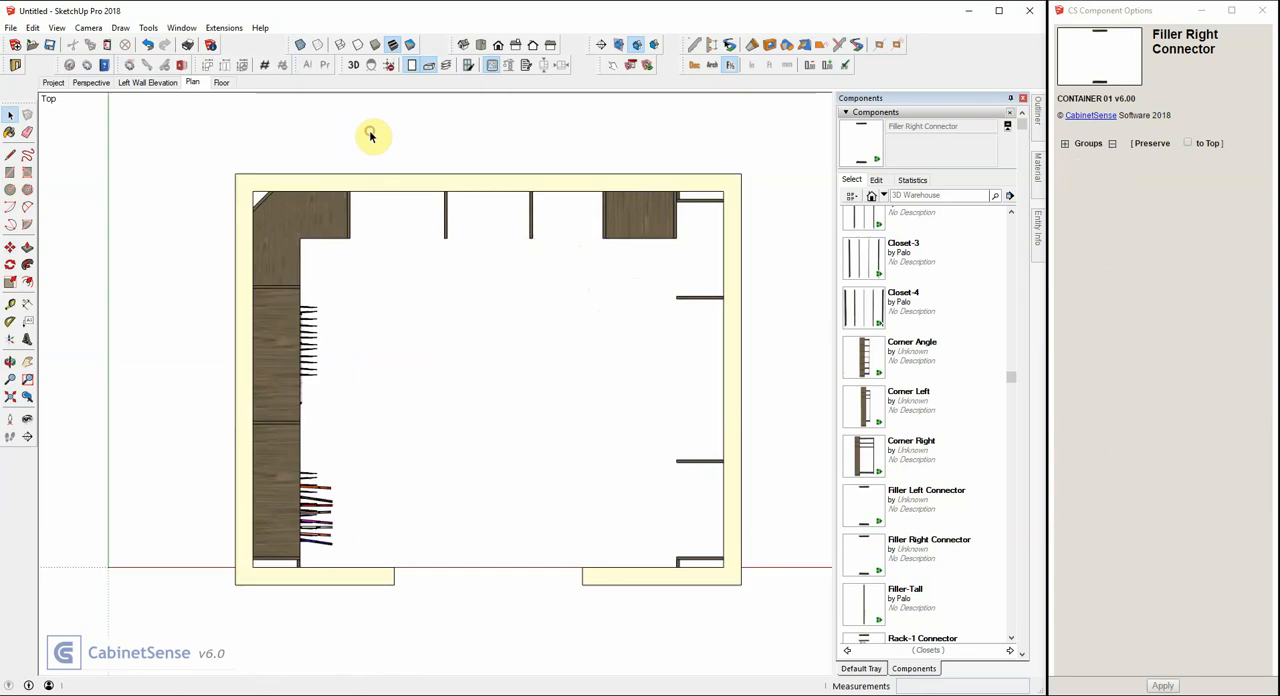
Open the right-wall Closet-3 and move its inner partition nearest the back wall about 10 11/16 inches toward the front.
left_click(91, 82)
middle_click_drag(333, 300, 508, 286)
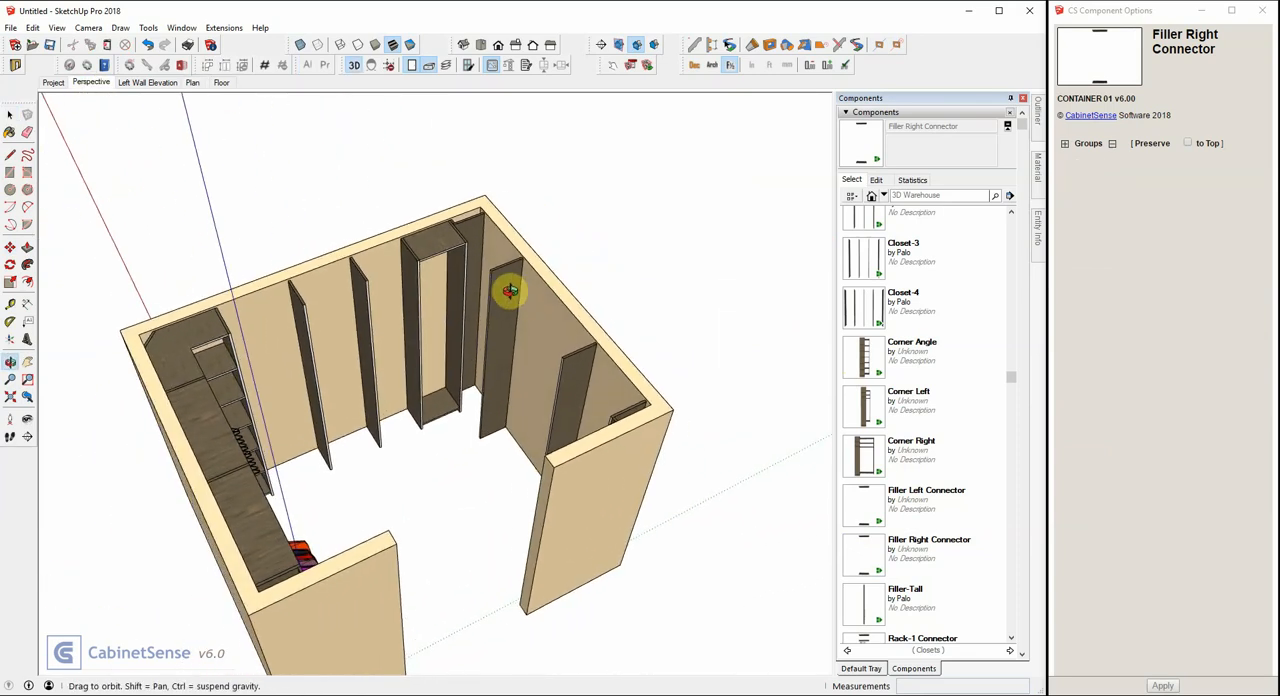
scroll(491, 274, "up", 4)
double_click(508, 280)
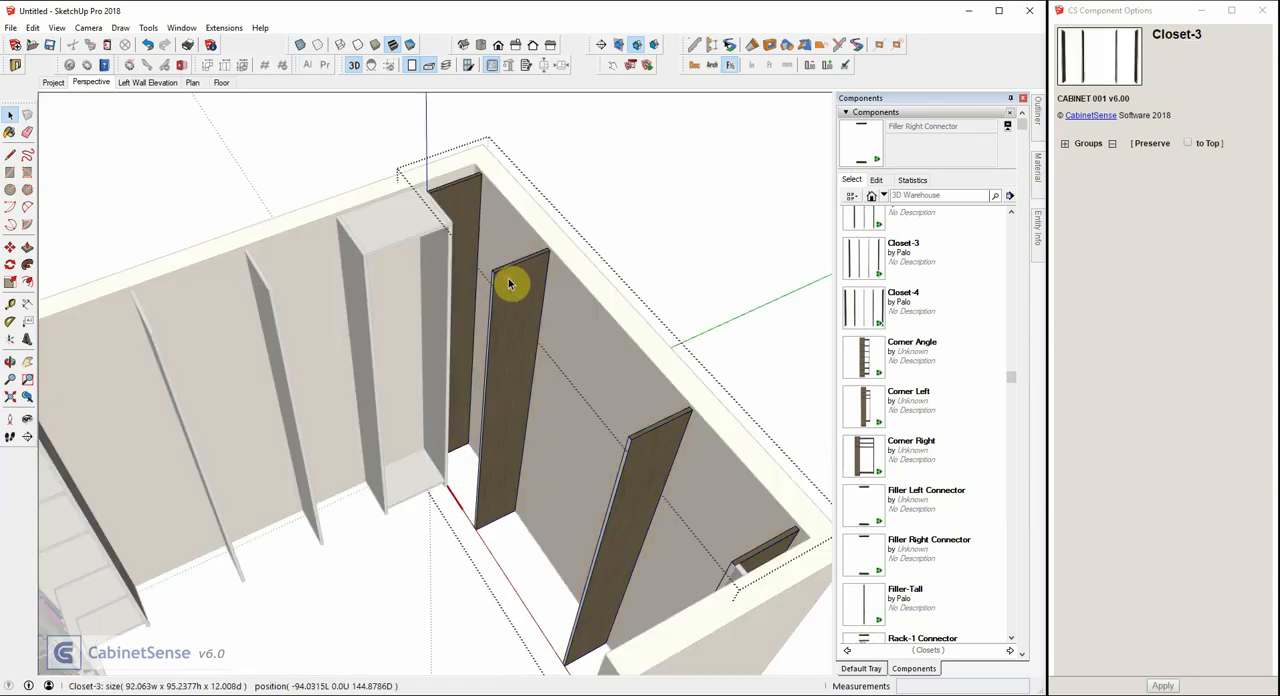
left_click(508, 280)
key("m")
left_click(508, 280)
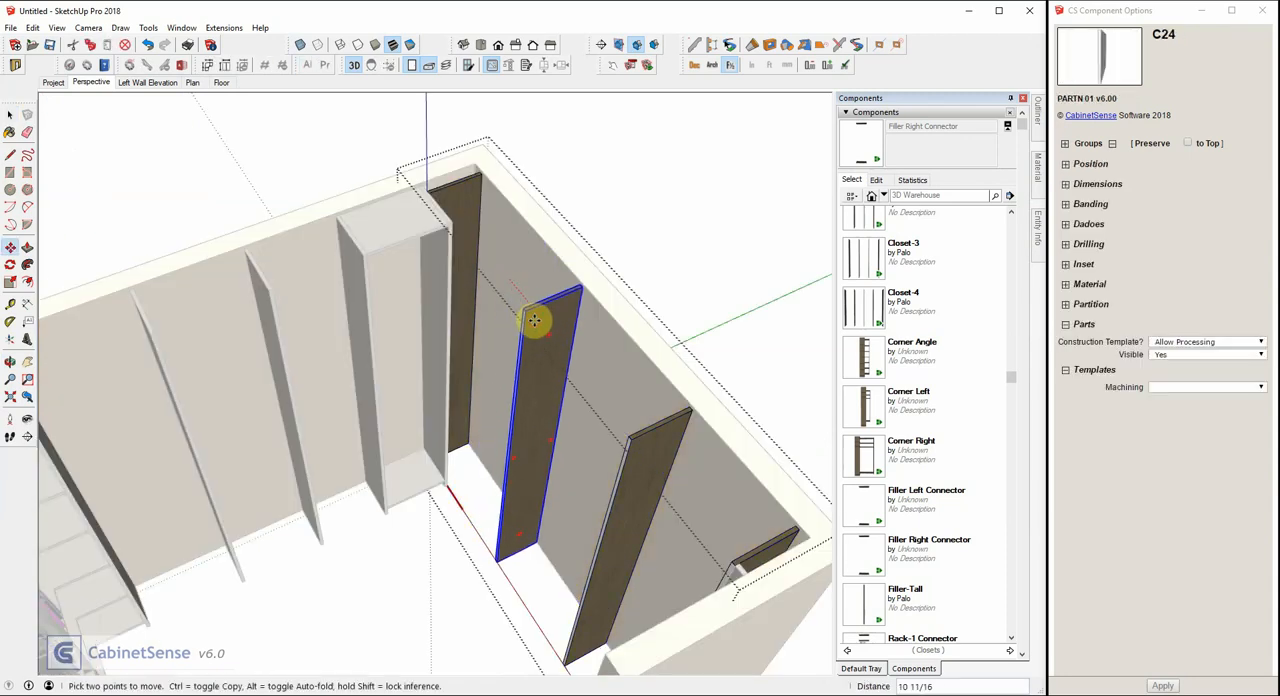
left_click(611, 319)
Insert a Rack-2 Connector into the right-wall Closet-3 opening next to the back corner and leave the closet.
scroll(866, 420, "down", 5)
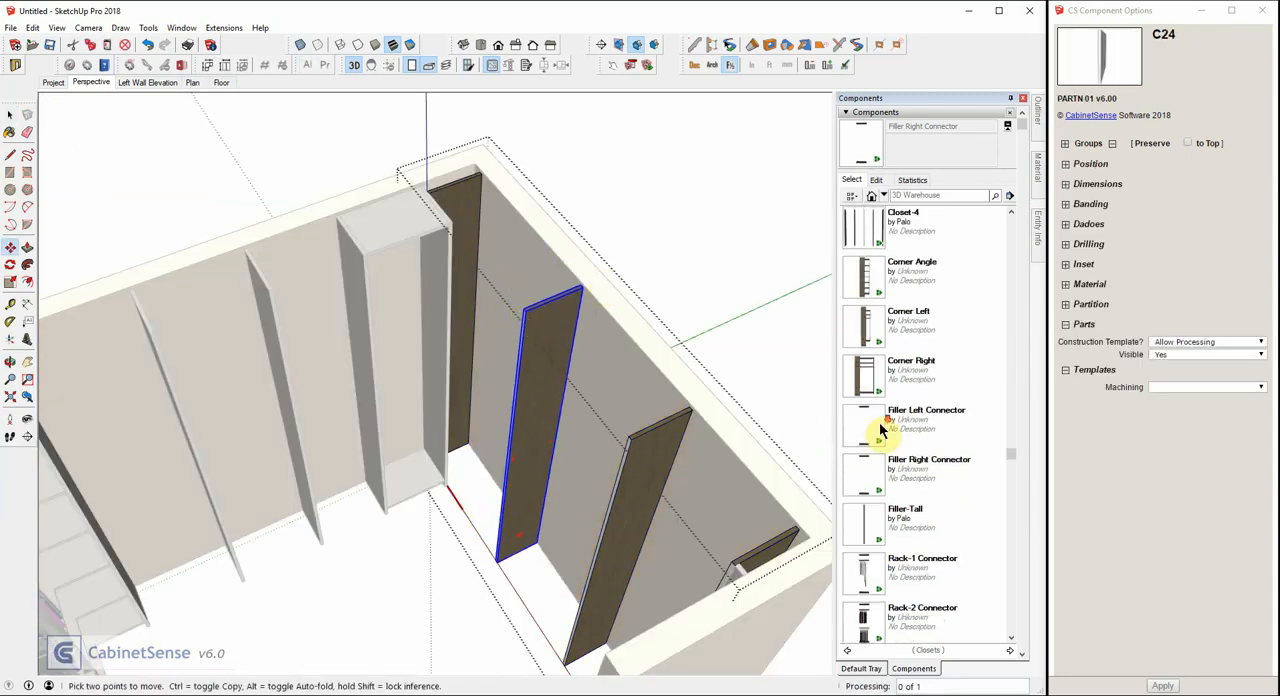
left_click(863, 380)
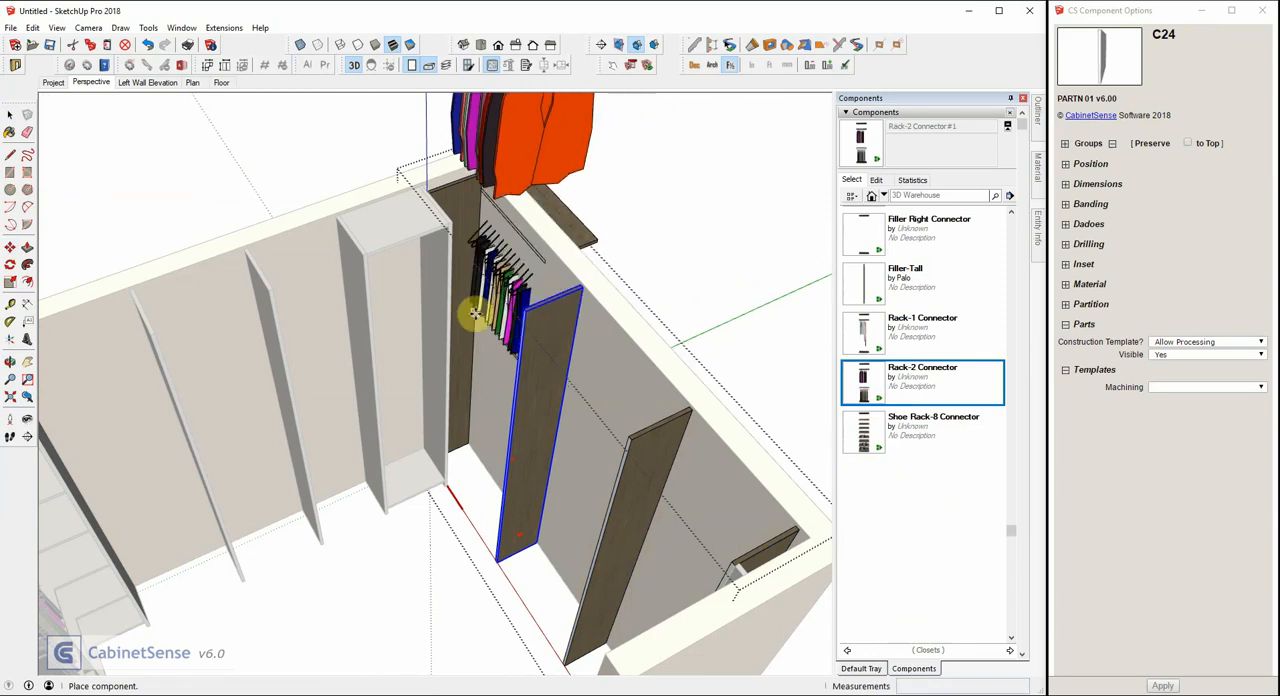
left_click(495, 431)
scroll(429, 271, "up", 5)
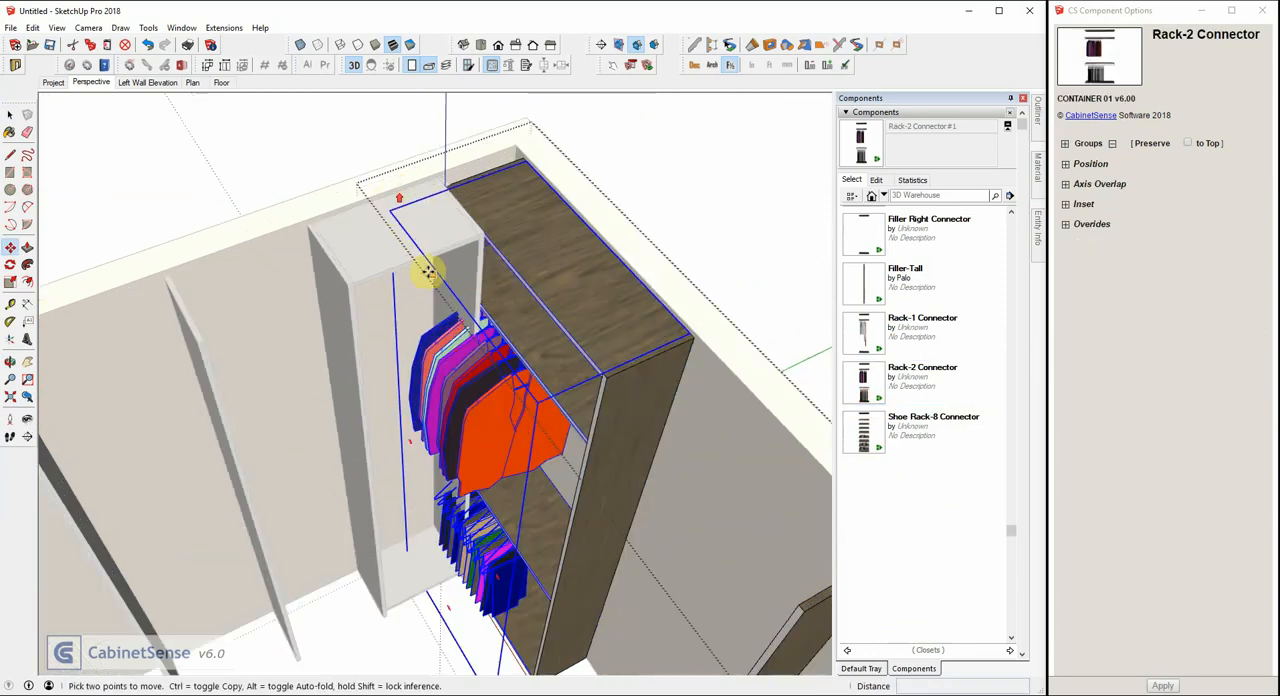
scroll(442, 291, "up", 2)
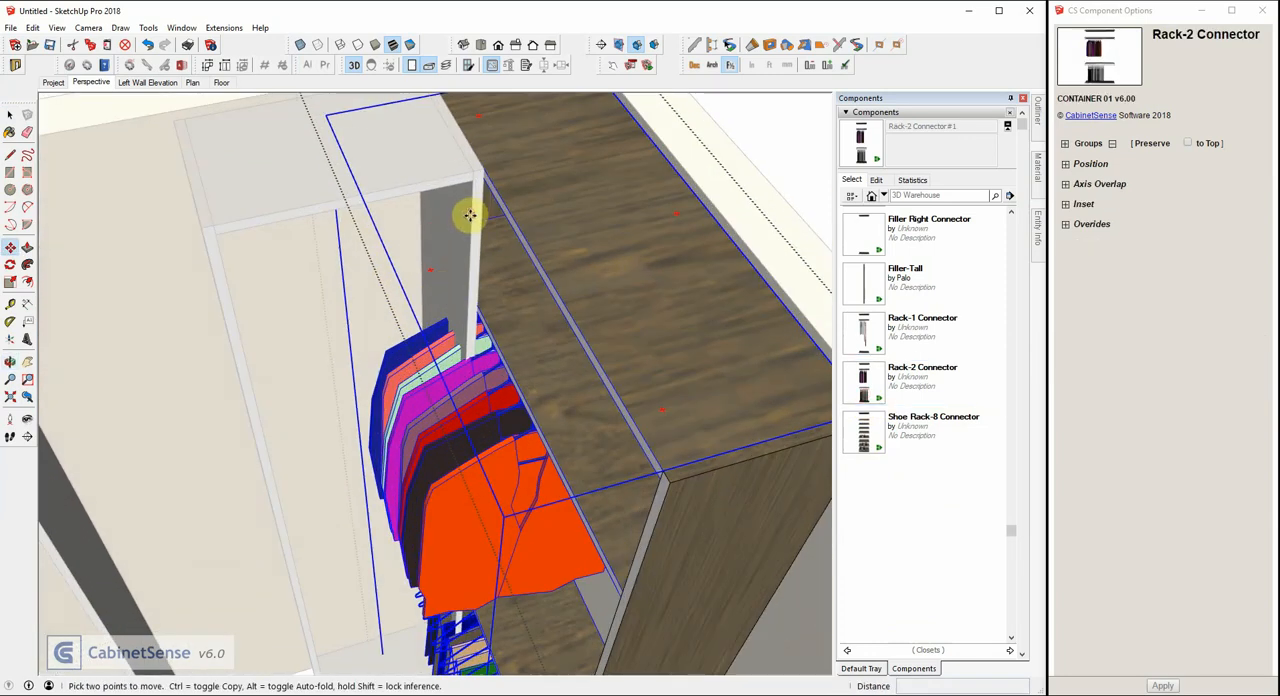
key("space")
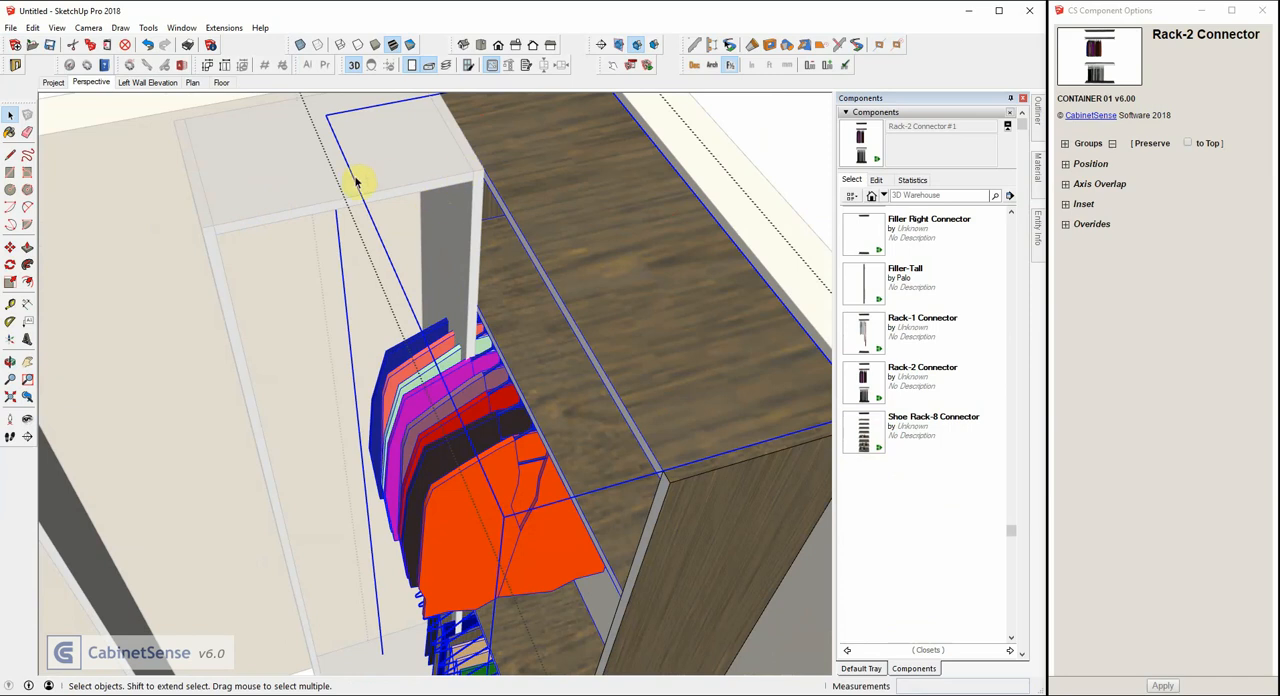
scroll(462, 302, "down", 5)
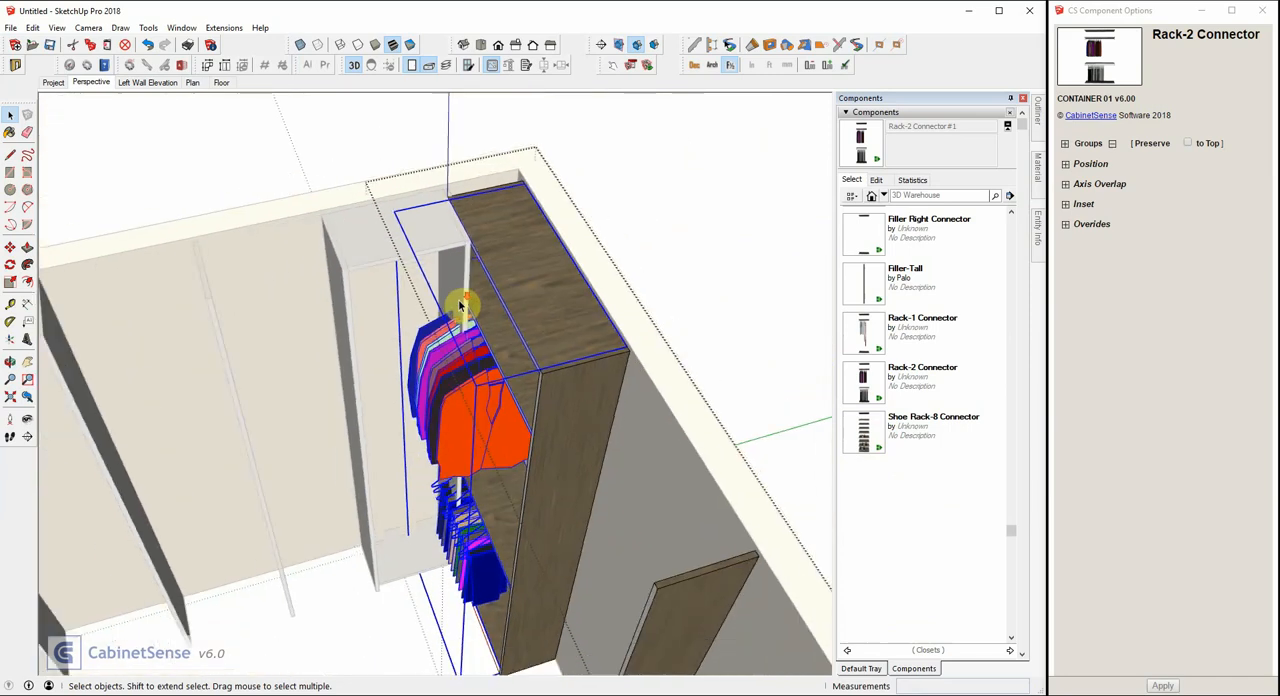
left_click(340, 177)
Set the width of the fourth opening in the back-wall Closet-3 to 12 inches by manual entry.
left_click(374, 262)
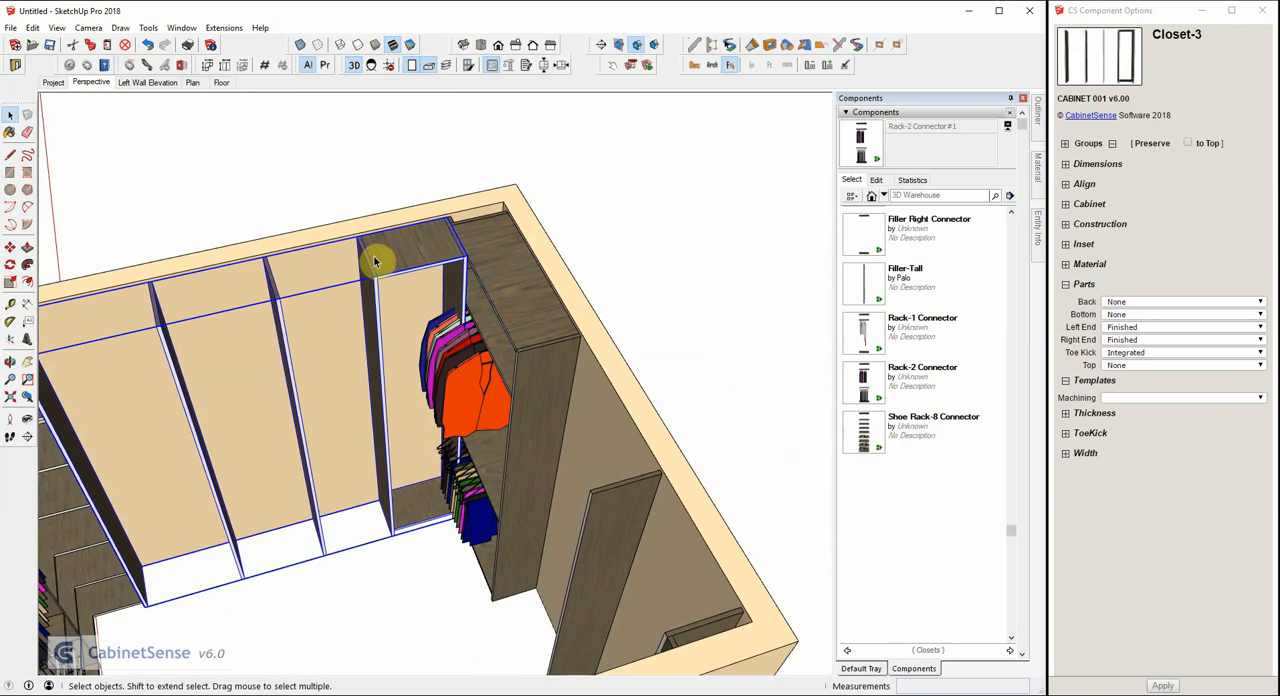
left_click(562, 72)
key("Tab")
key("Tab")
key("Tab")
key("Tab")
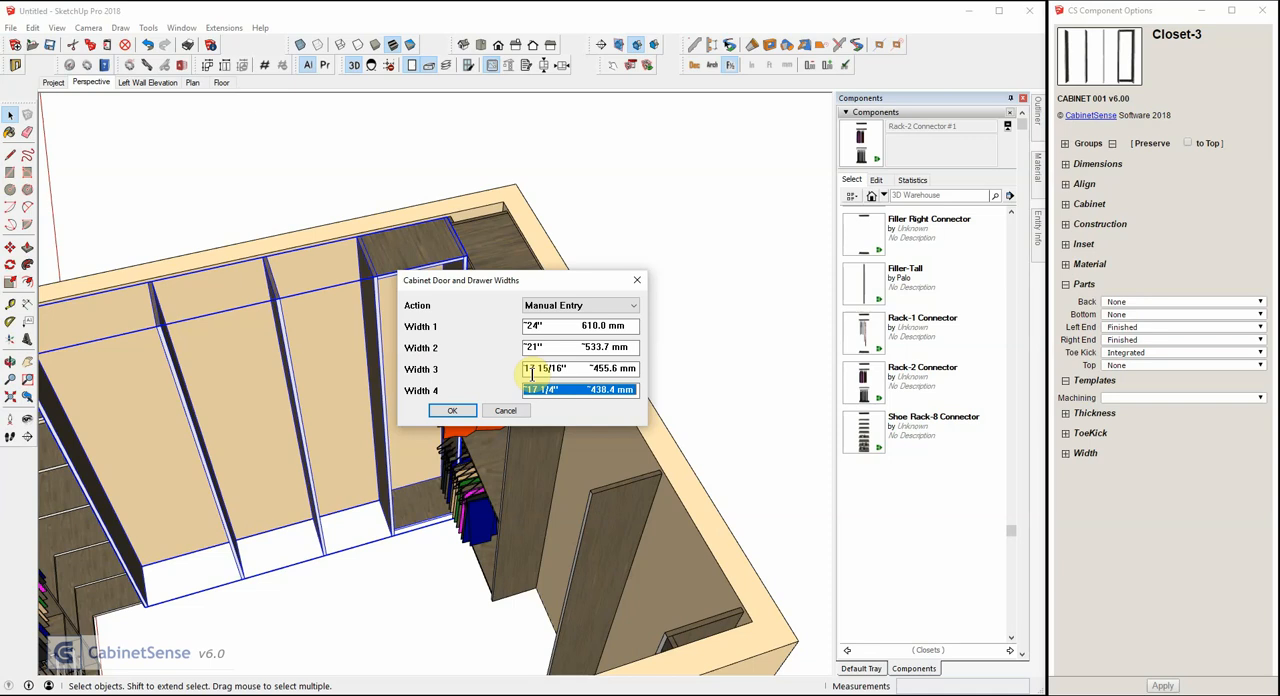
type("12")
key("Return")
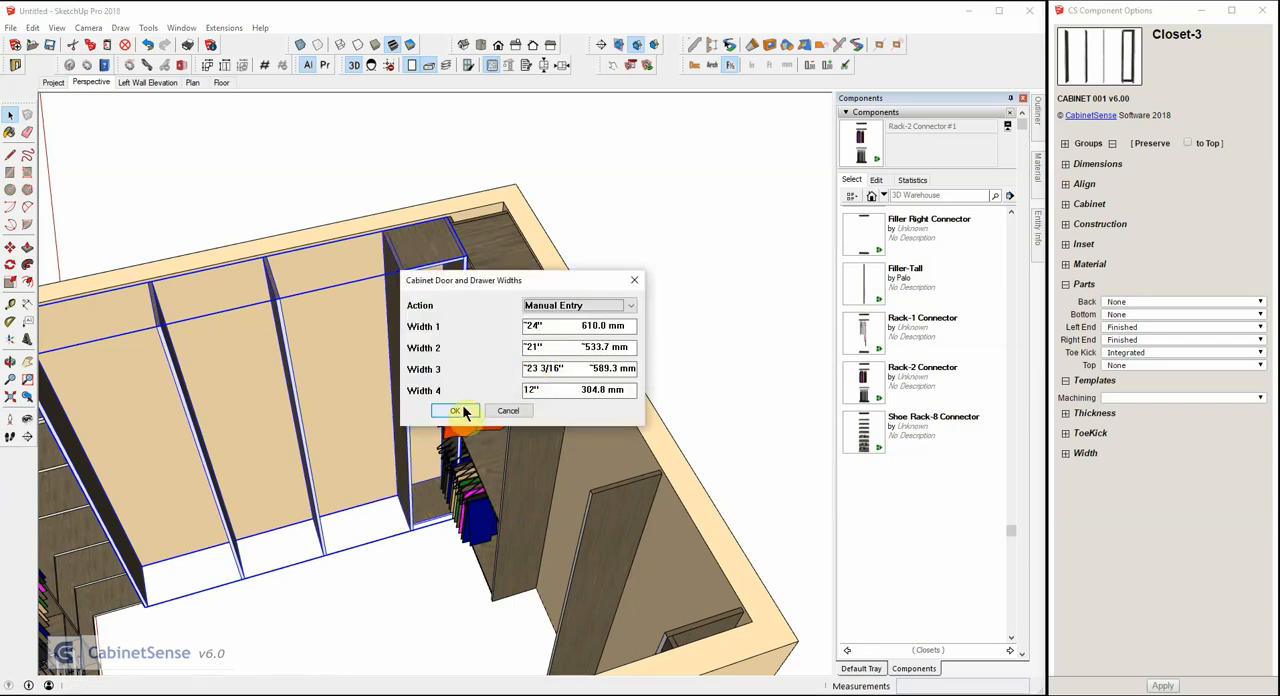
left_click(455, 411)
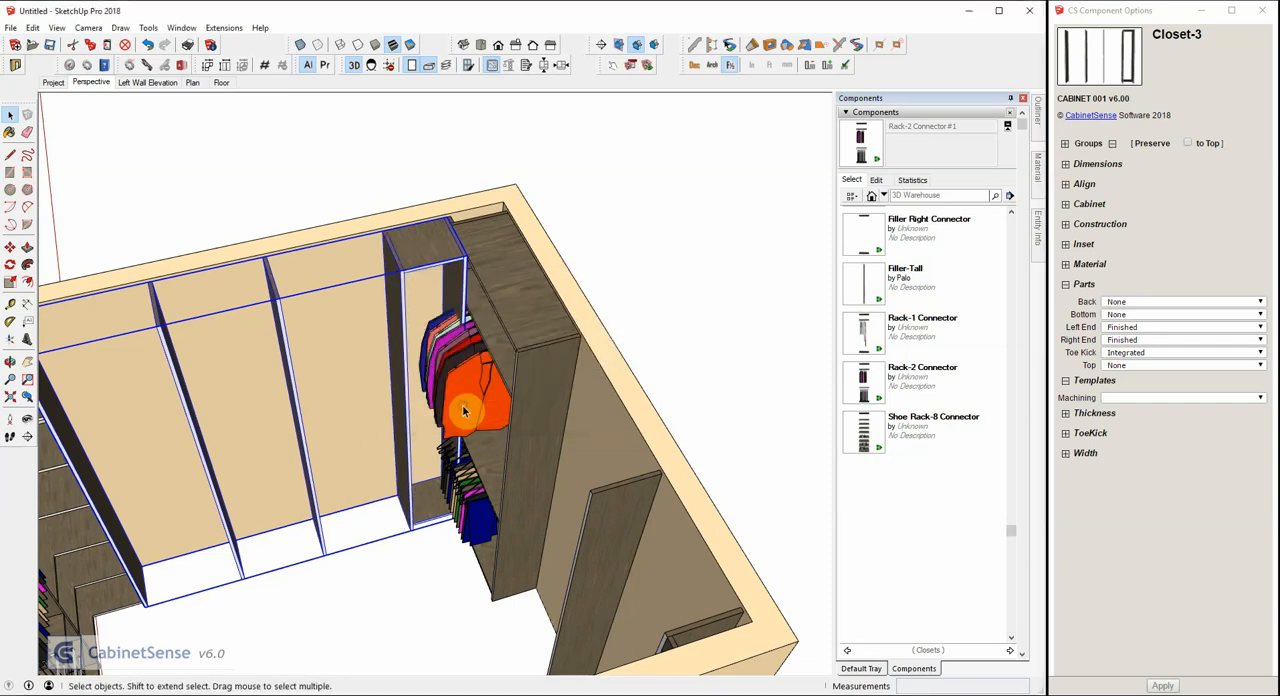
Set the back-wall Closet-3's right end to None and apply the change.
left_click(1120, 340)
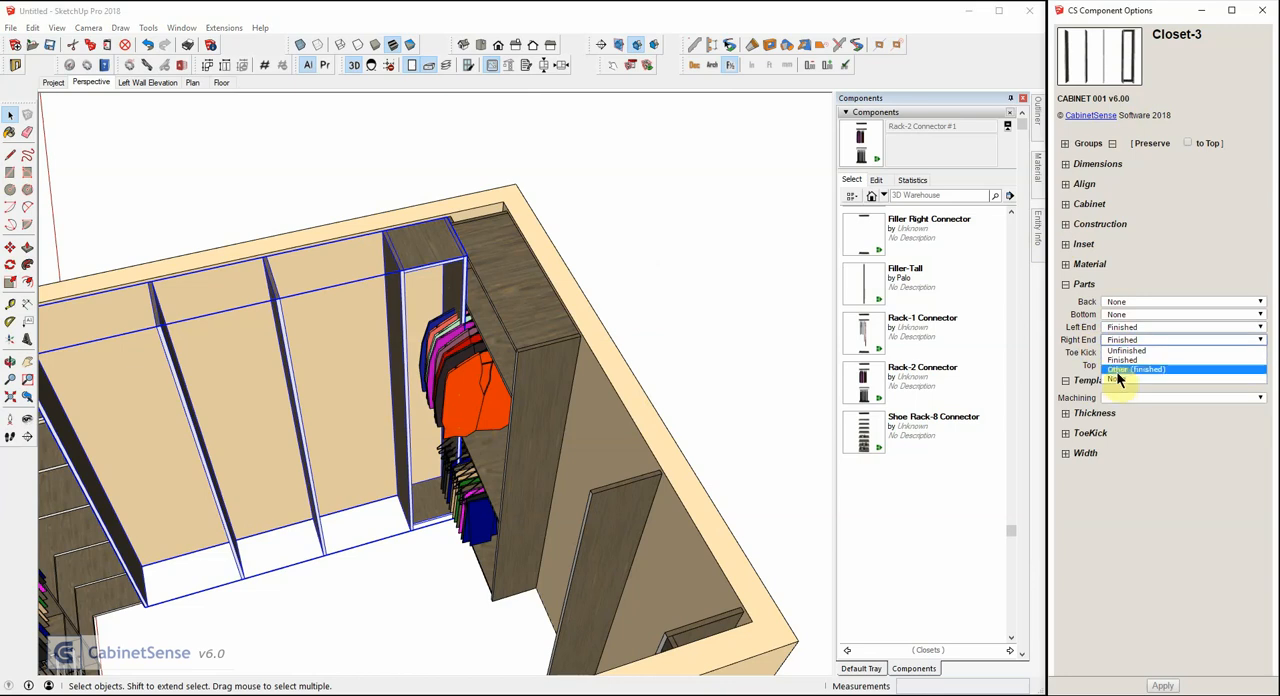
left_click(1118, 381)
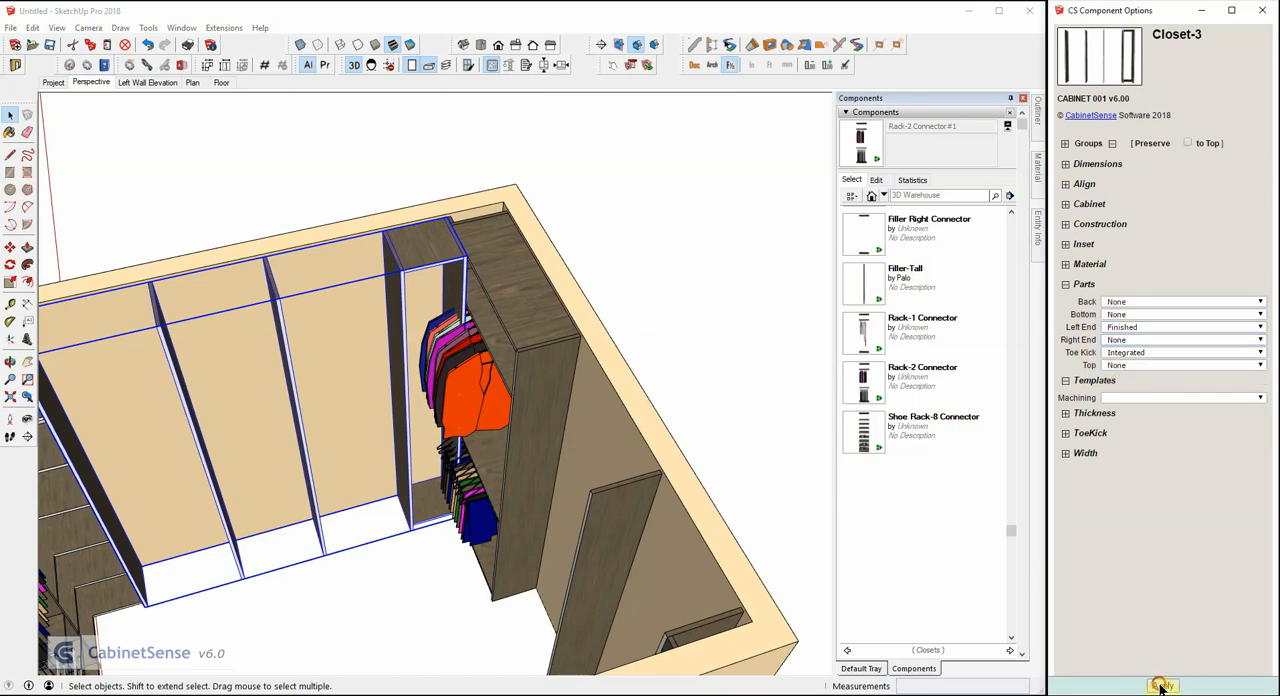
scroll(480, 286, "up", 4)
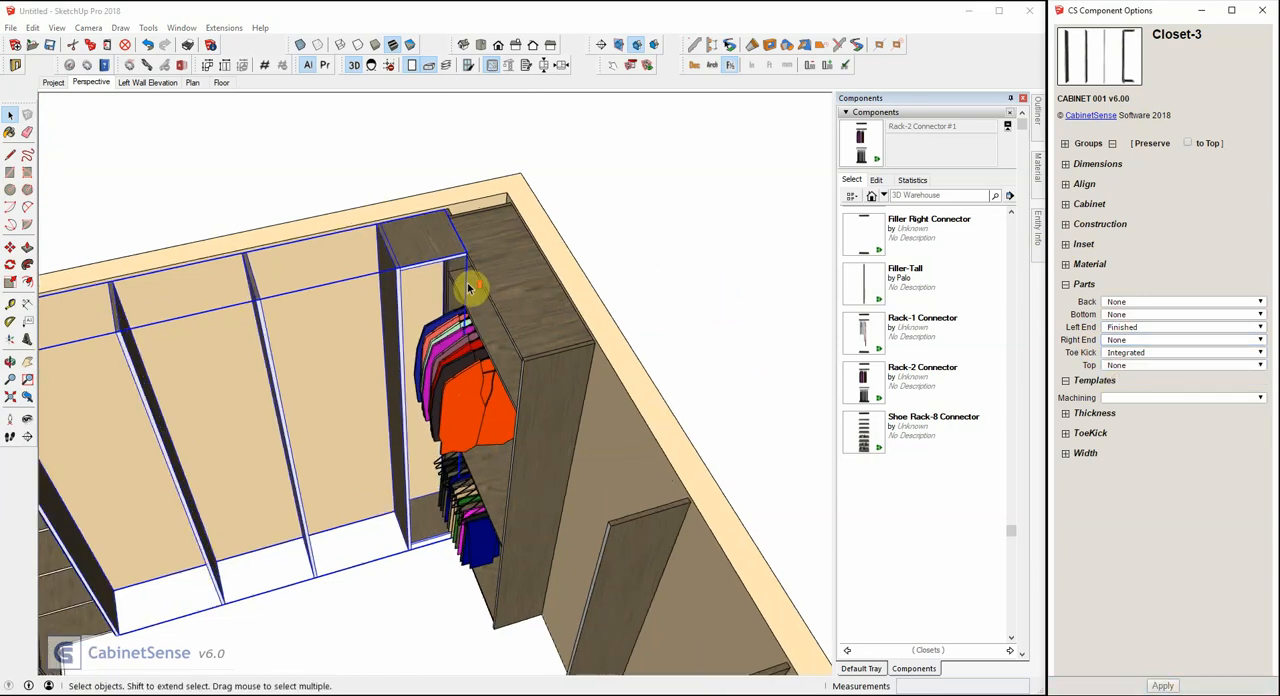
Set the right-wall Closet-3's first opening width to 36 inches and its second to 20 inches.
mouse_move(557, 329)
middle_mouse_down()
mouse_move(500, 200)
mouse_move(446, 181)
mouse_move(526, 184)
mouse_move(559, 229)
middle_mouse_up()
scroll(560, 229, "down", 5)
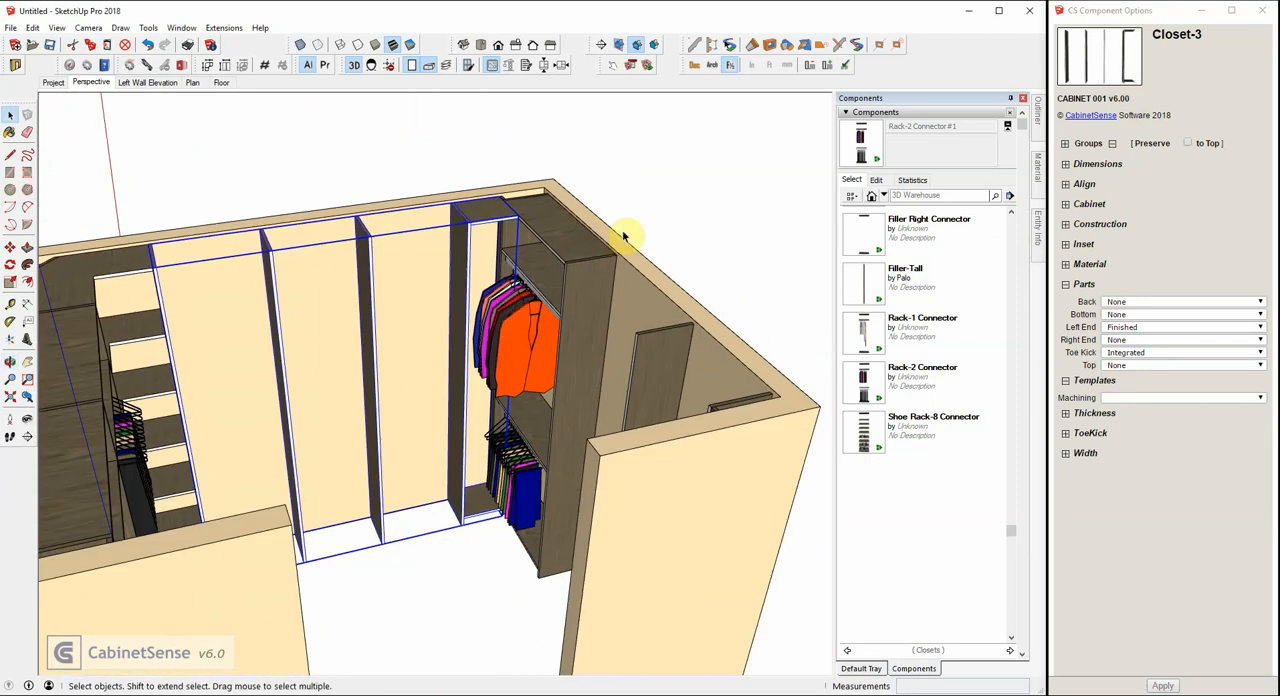
mouse_move(593, 238)
middle_mouse_down()
mouse_move(649, 206)
mouse_move(634, 214)
middle_mouse_up()
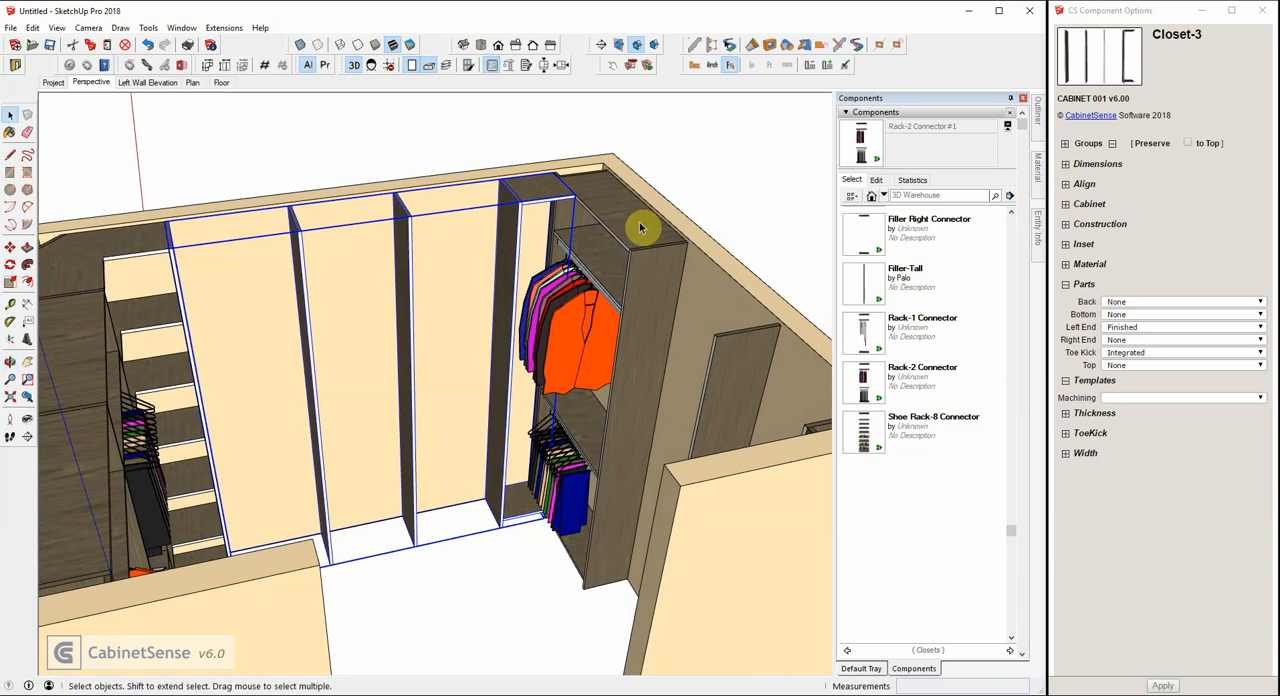
mouse_move(383, 197)
middle_mouse_down()
mouse_move(300, 200)
mouse_move(549, 224)
middle_mouse_up()
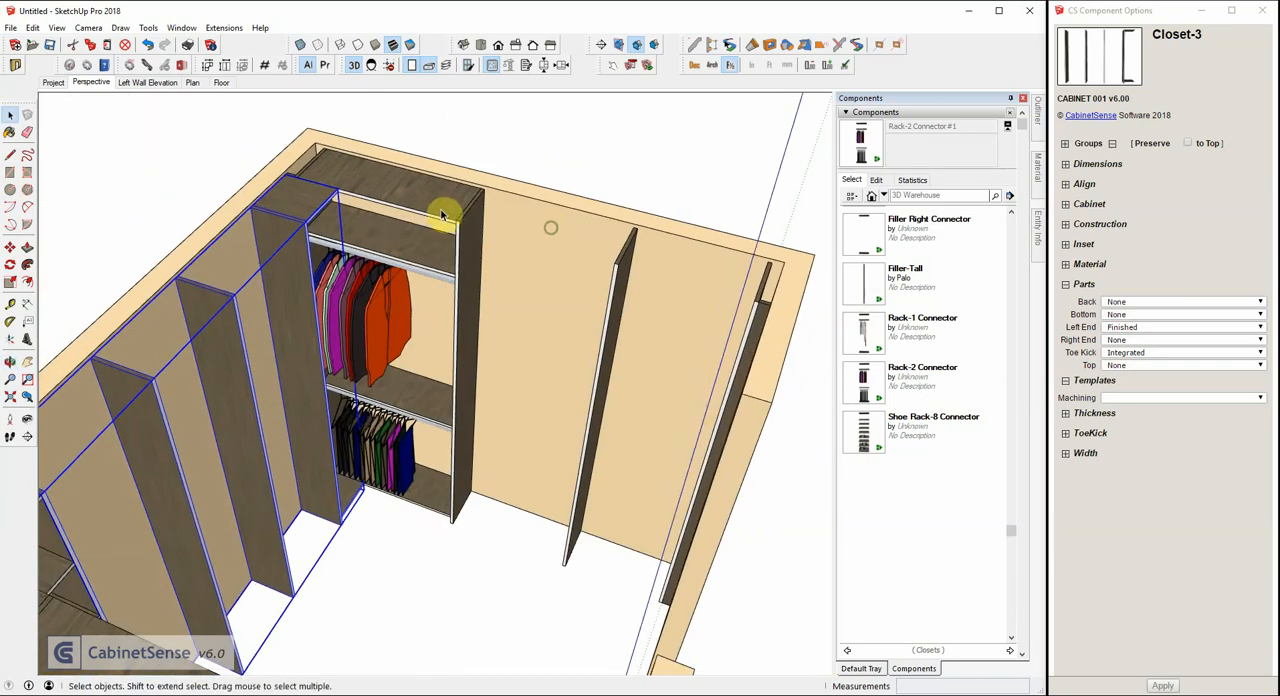
left_click(441, 213)
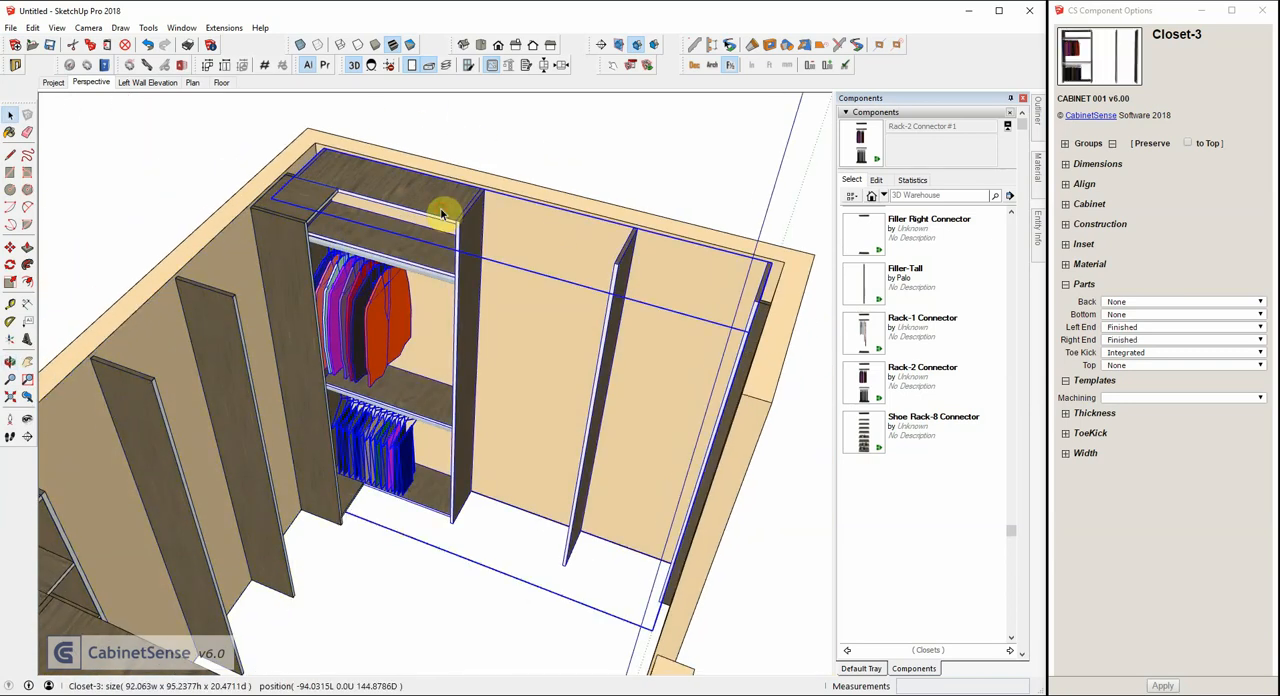
left_click(562, 64)
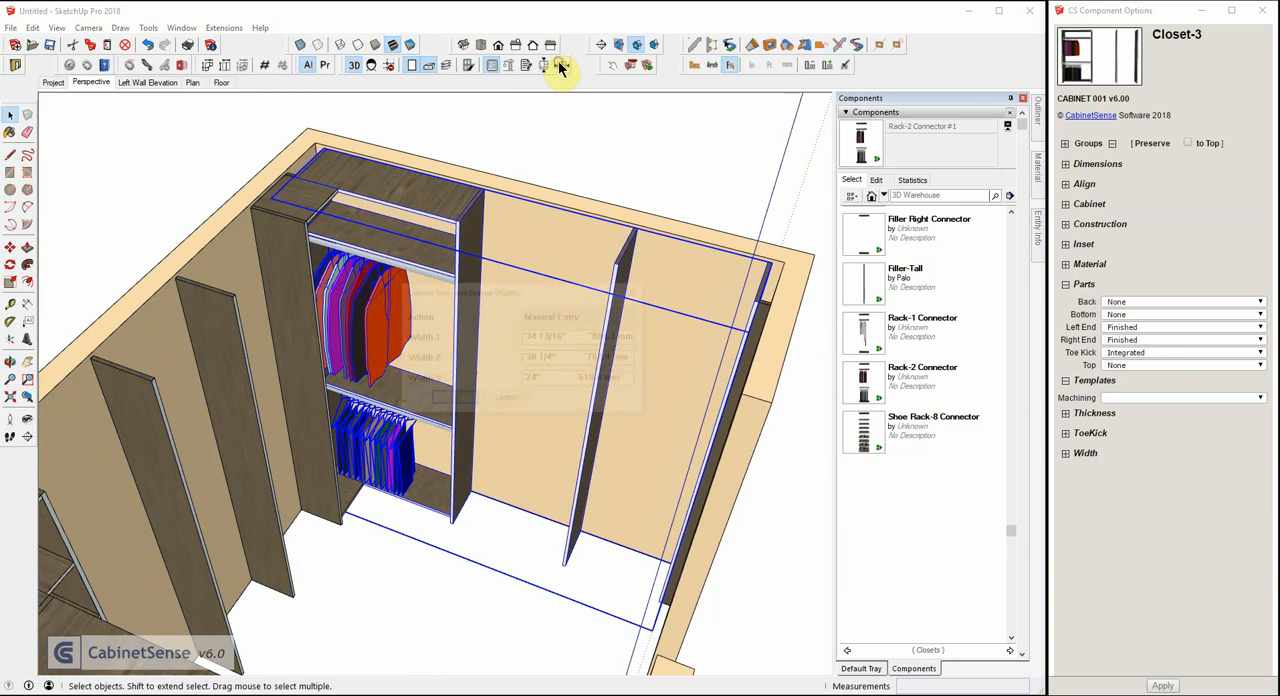
key("Tab")
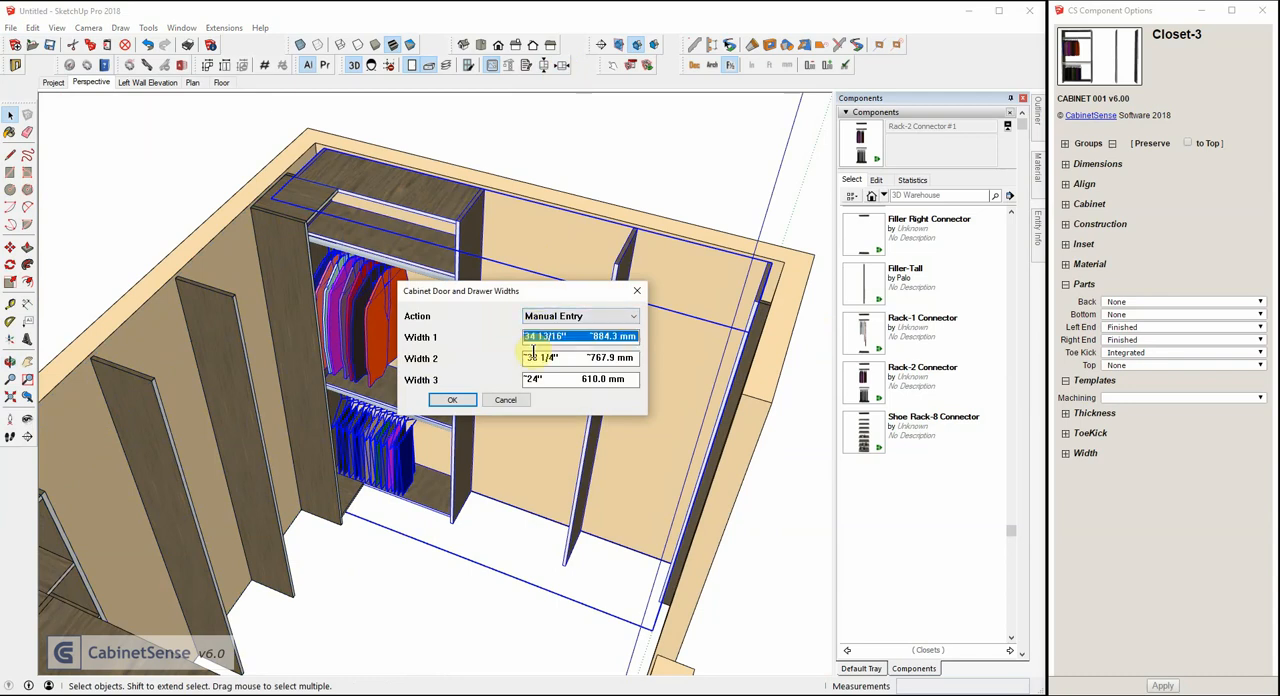
type("36")
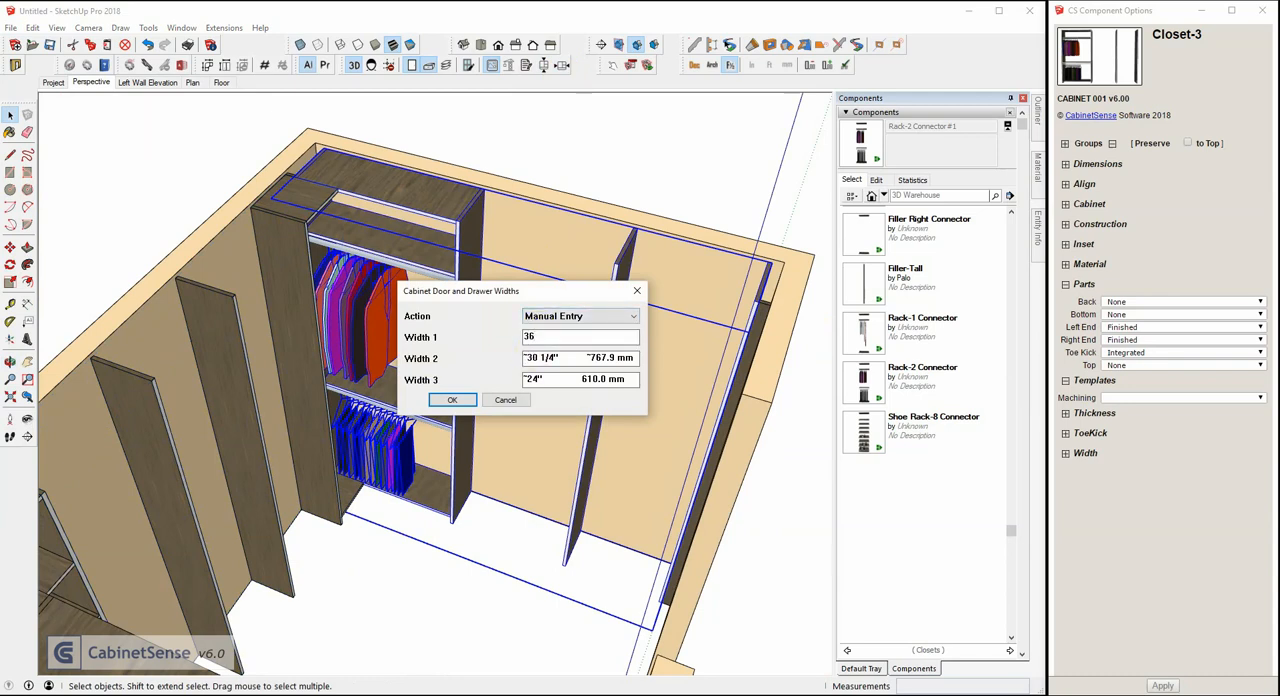
key("Tab")
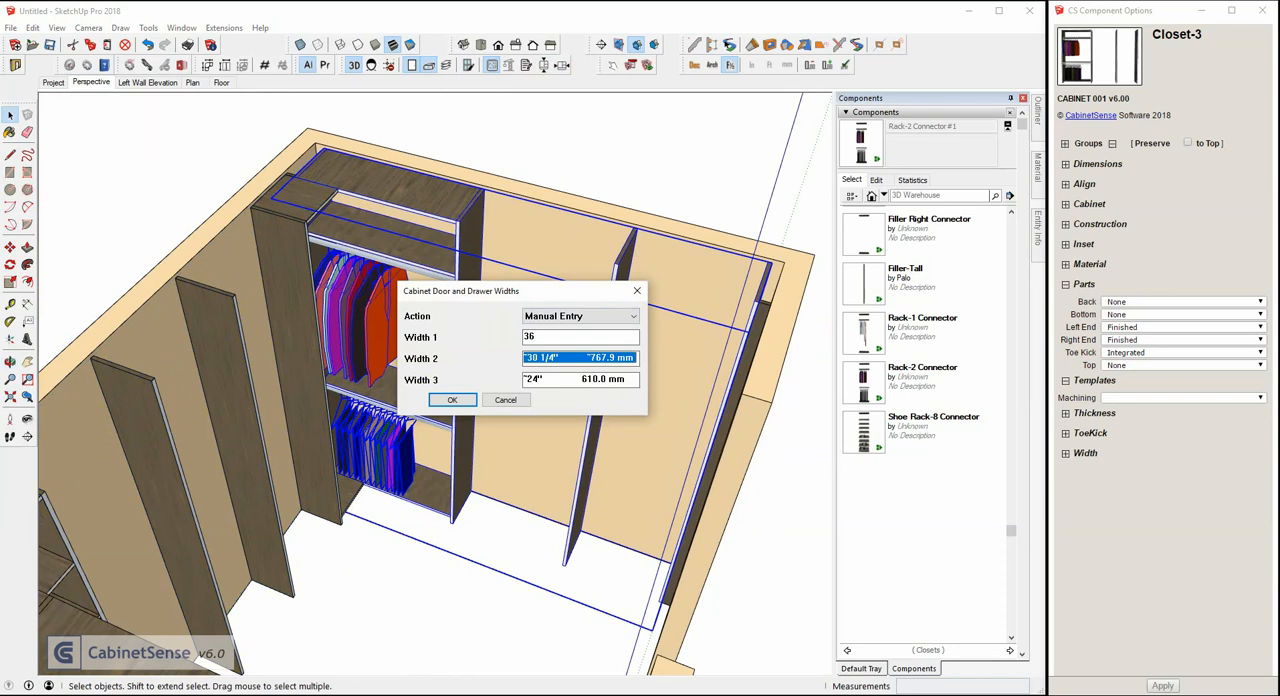
type("20")
key("Return")
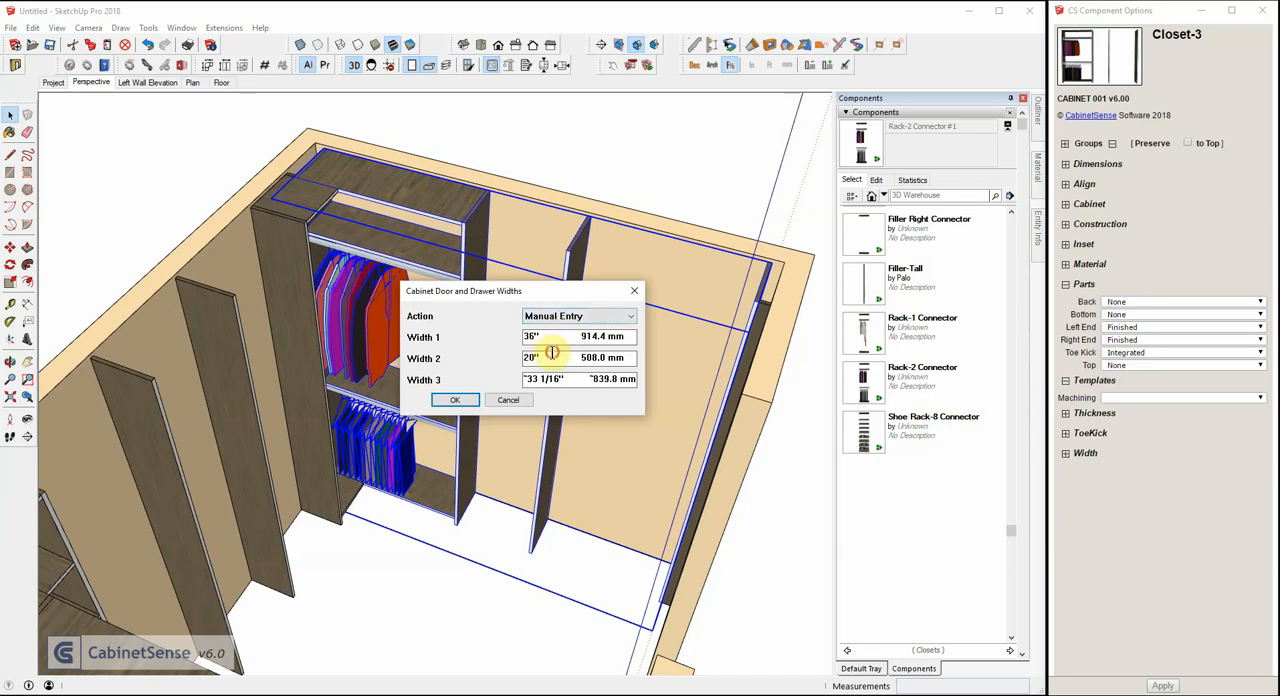
Set the right-wall Closet-3's first opening width to 34 1/2 inches and accept the opening widths.
key("Tab")
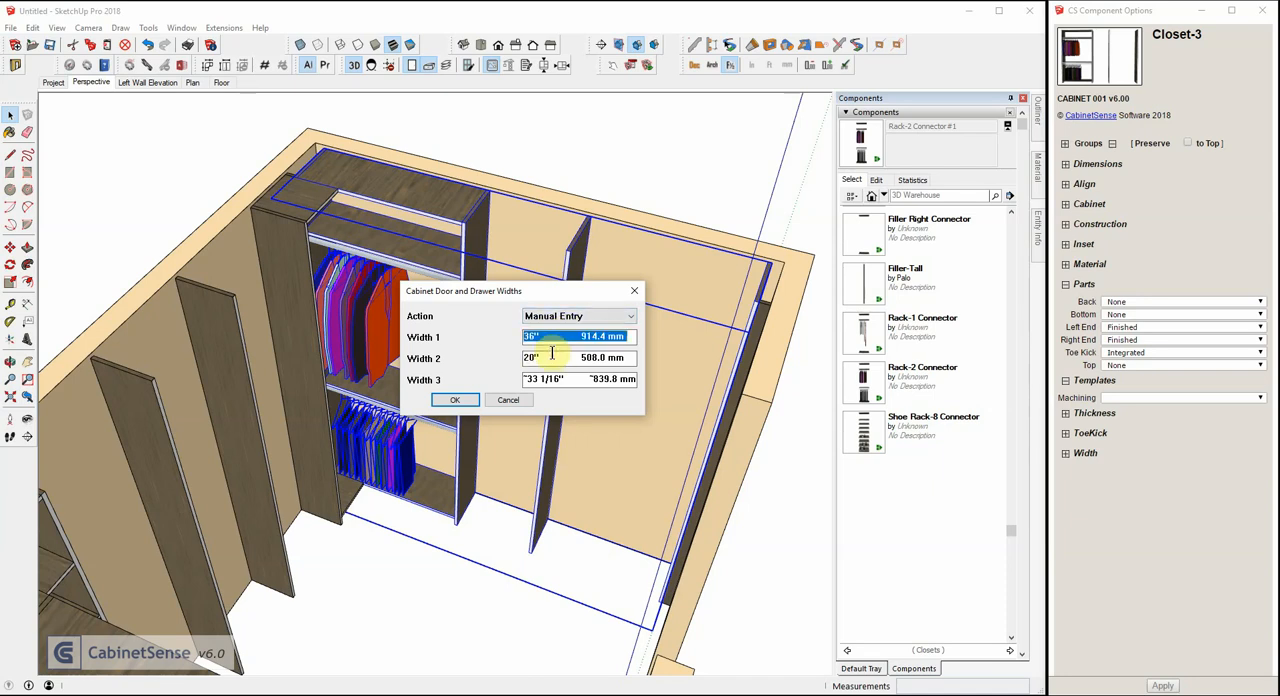
type("34.5")
key("Return")
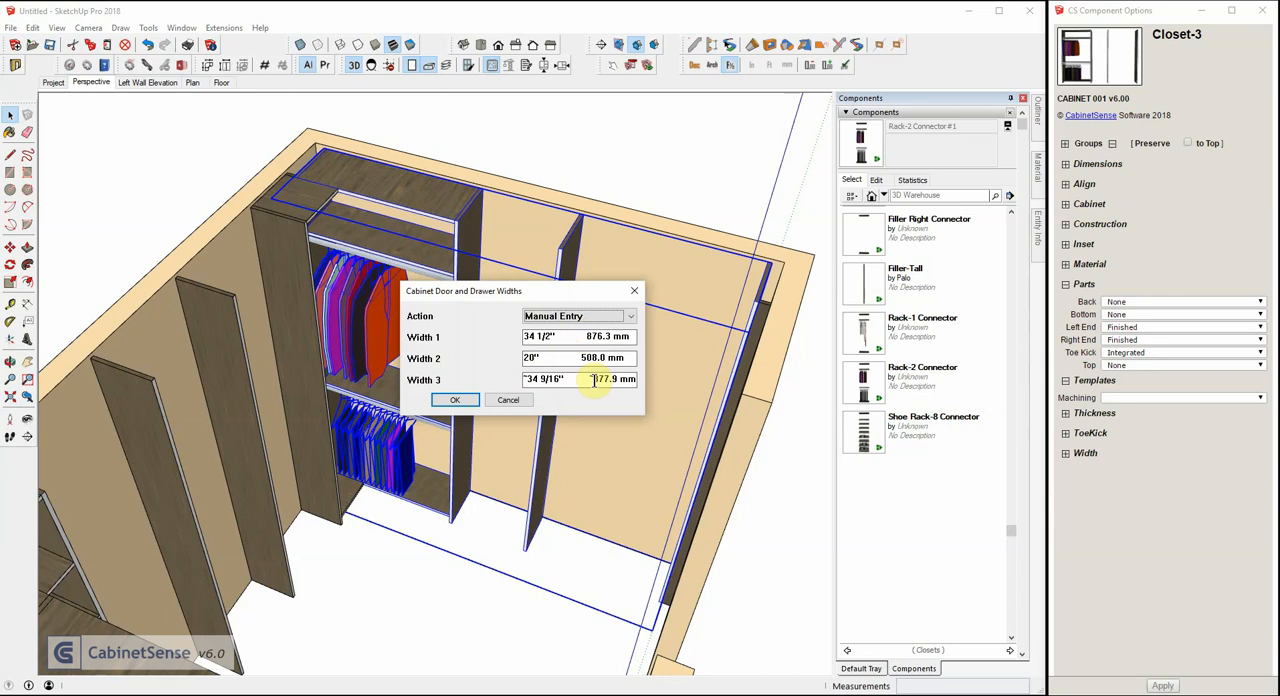
left_click(460, 402)
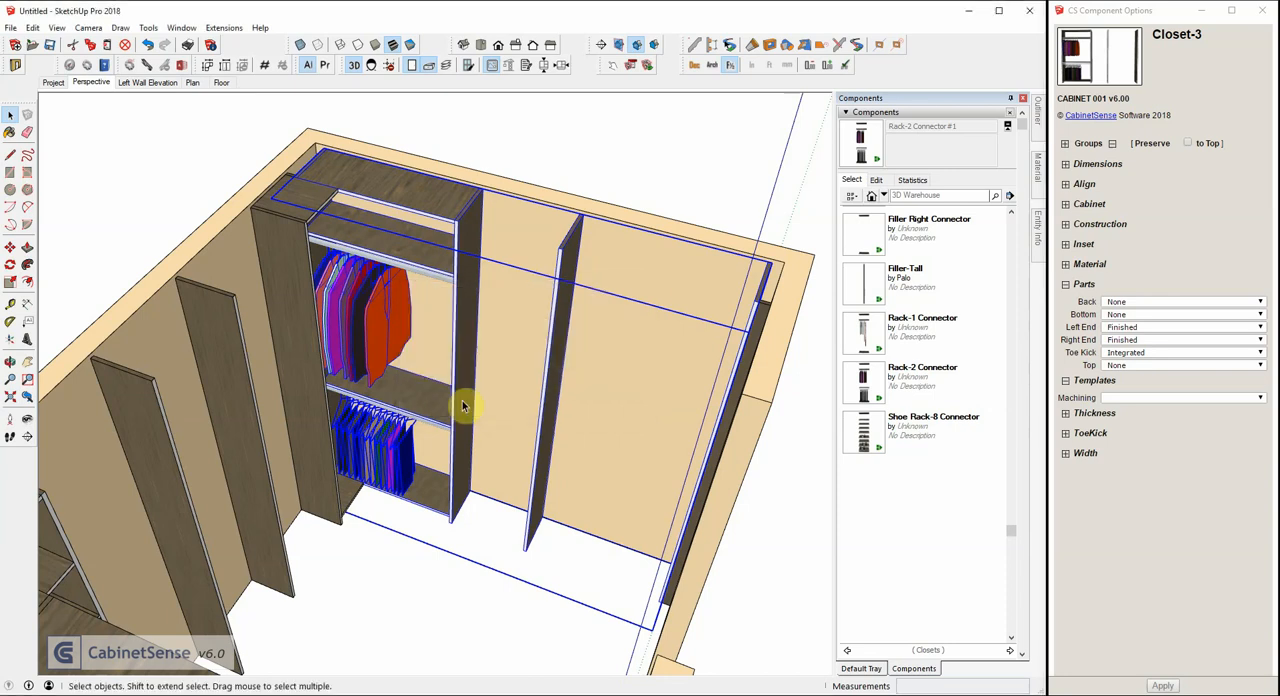
Move the Rack-2 Connector from the first opening of the right-wall Closet-3 into its third opening.
double_click(413, 205)
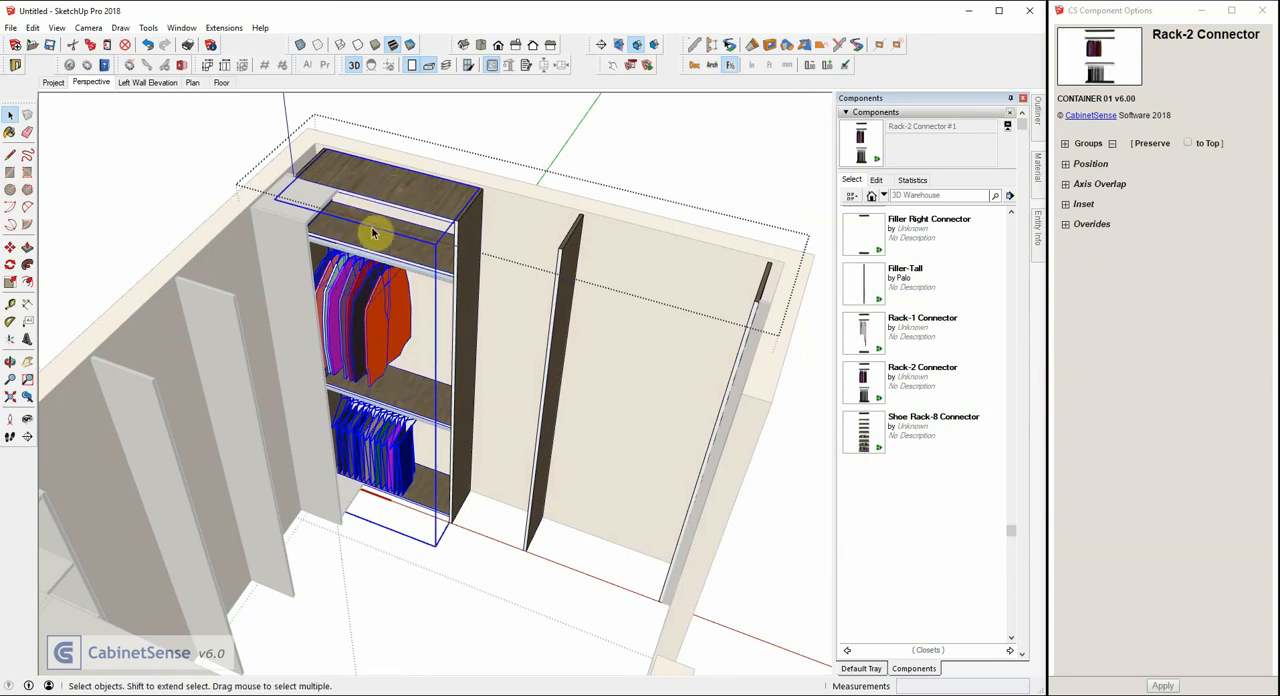
key("m")
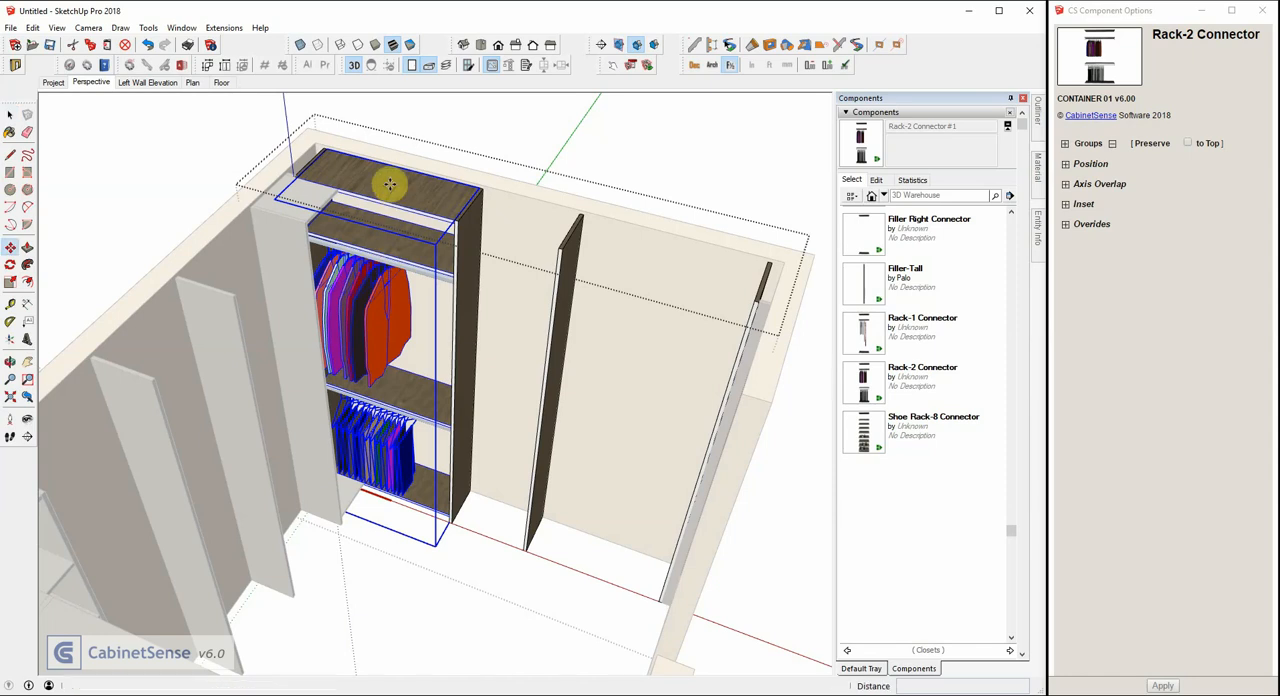
left_click(389, 184)
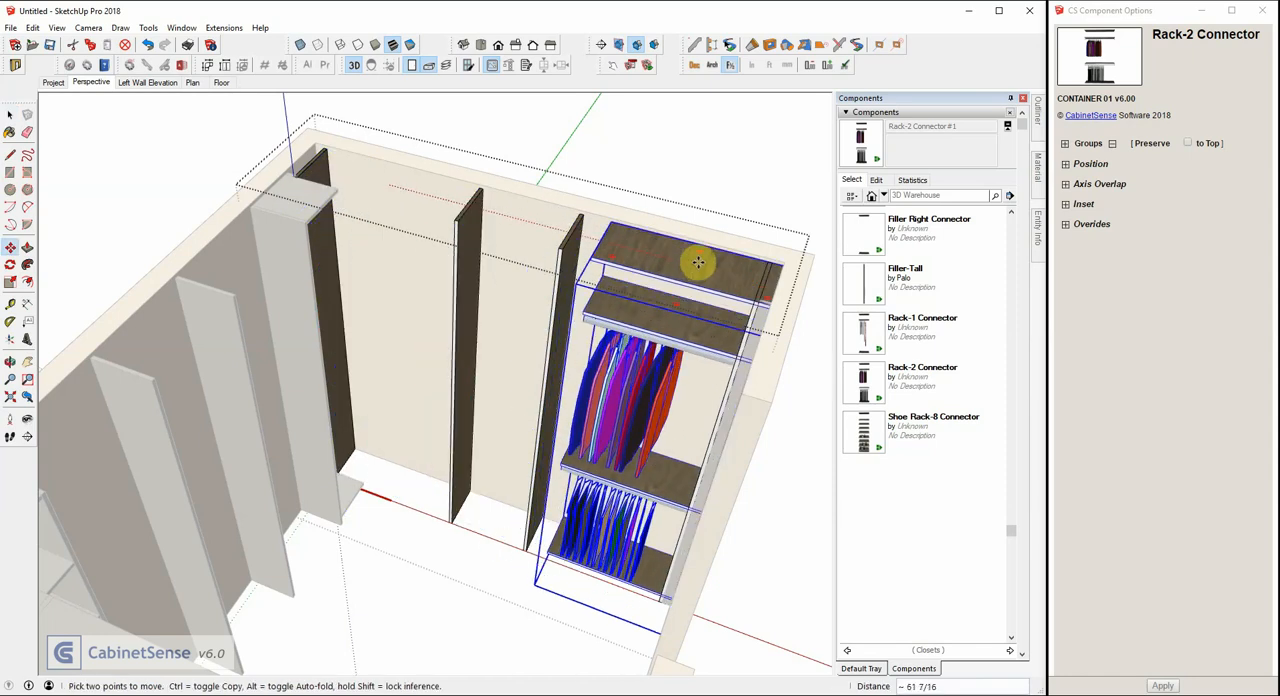
key("Escape")
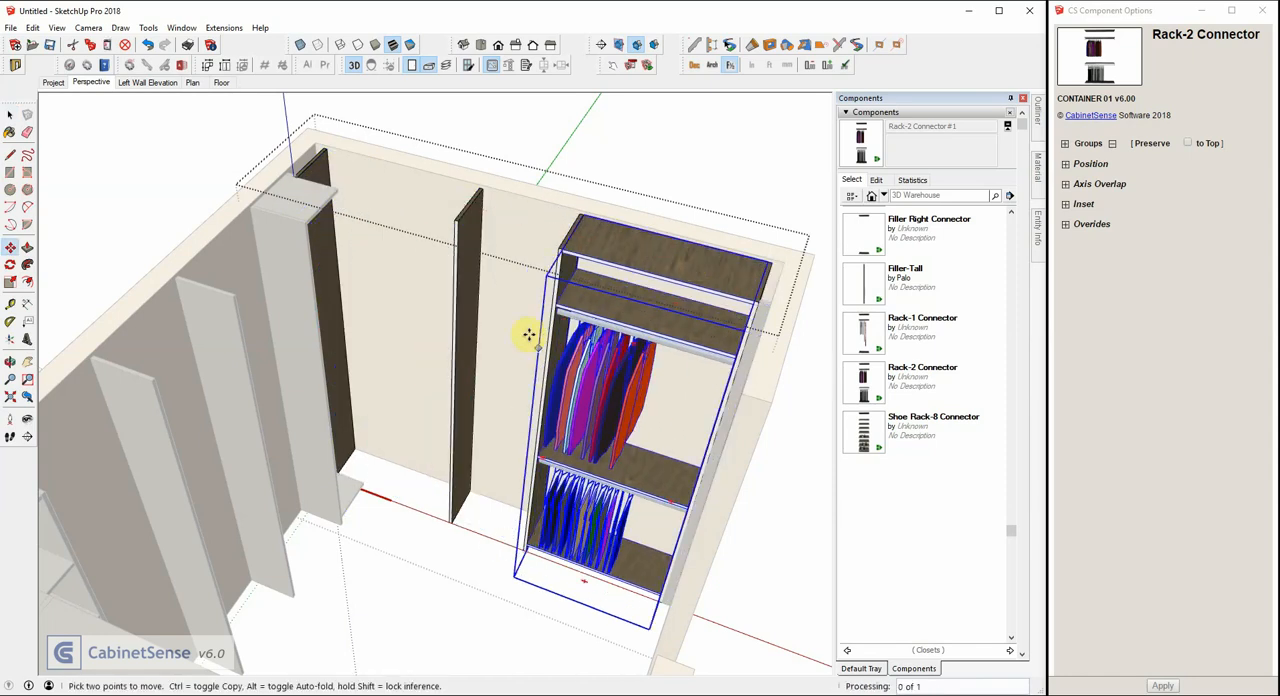
Place a Rack-1 Connector in the right-wall Closet-3's first opening and a 2dwr 1d Connector in its middle opening.
scroll(478, 262, "down", 2)
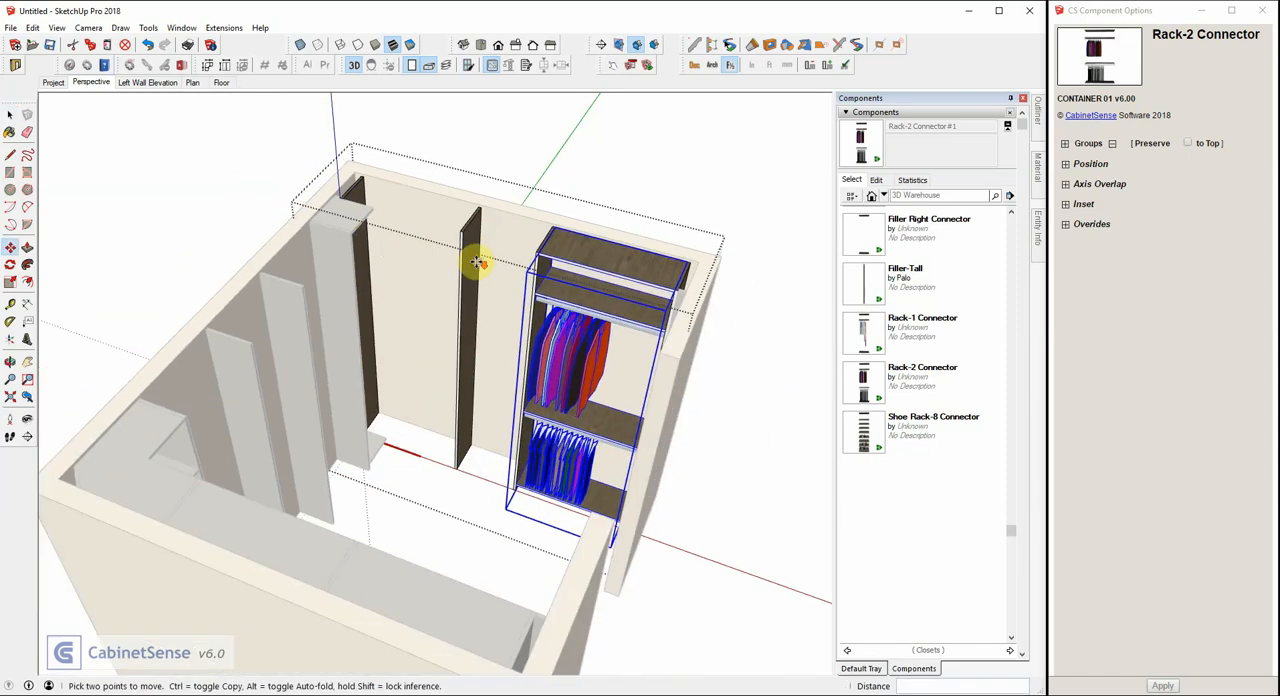
left_click(866, 338)
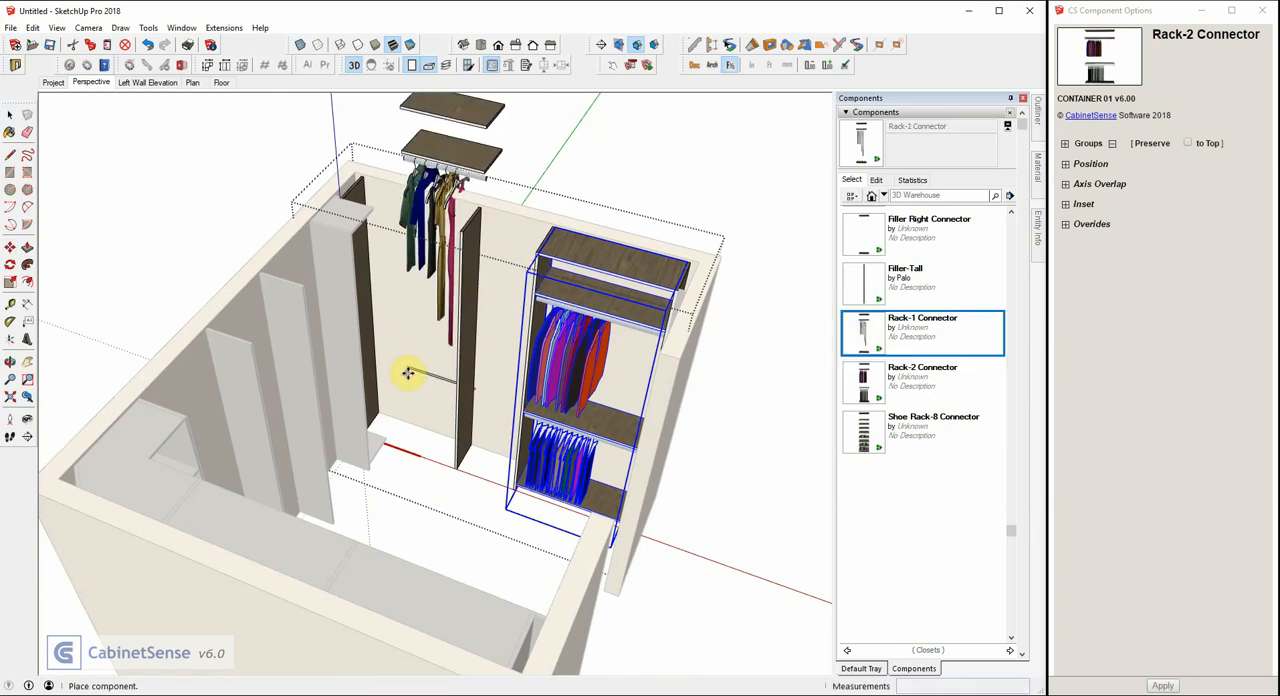
left_click(422, 502)
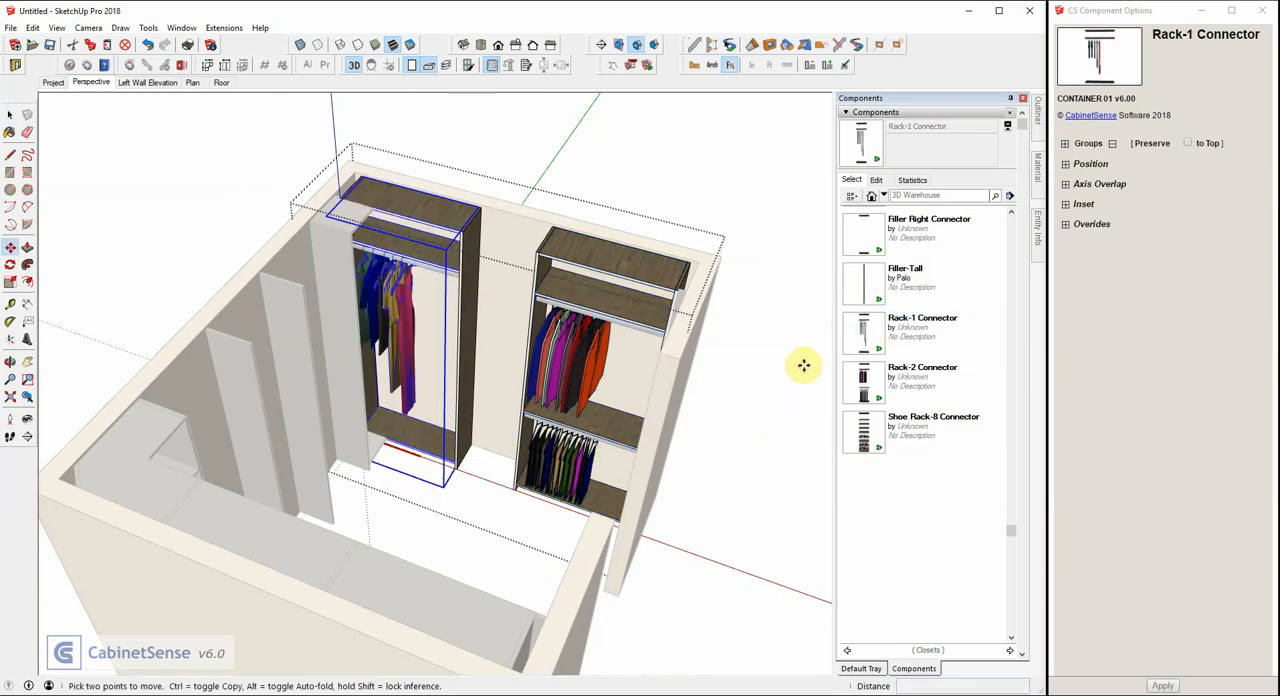
scroll(860, 362, "up", 10)
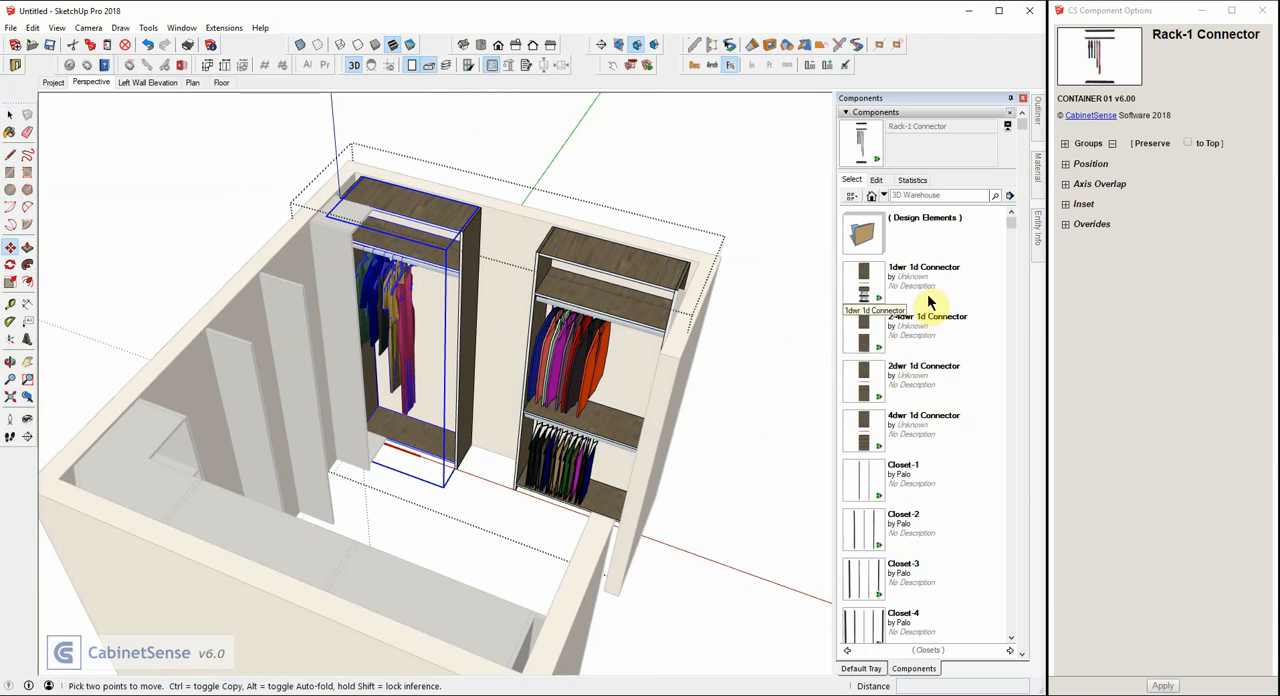
left_click(872, 388)
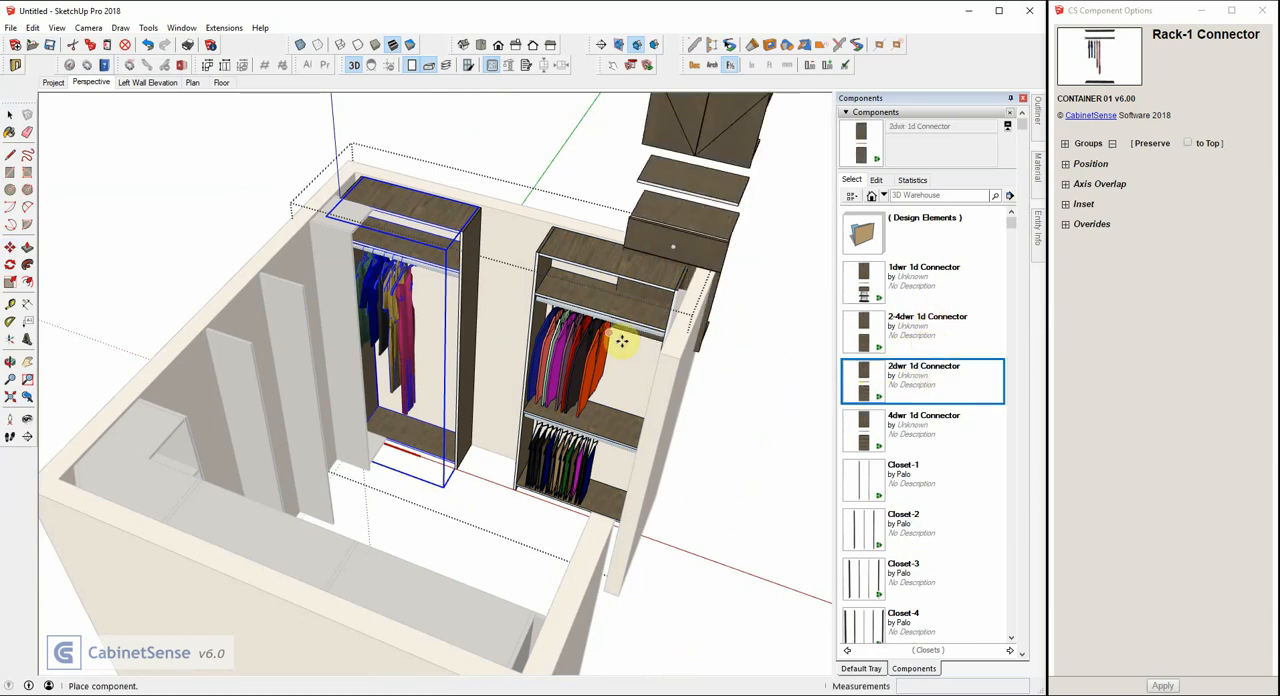
left_click(492, 465)
middle_click_drag(603, 166, 337, 149)
scroll(405, 240, "up", 5)
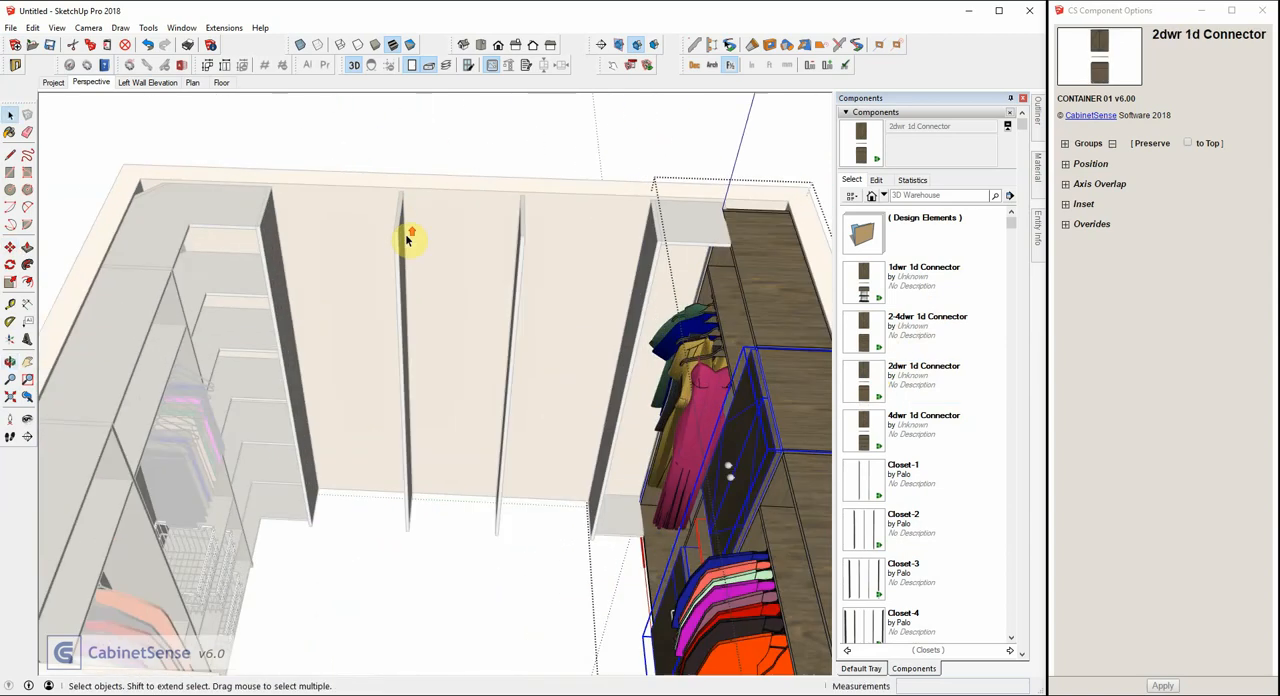
left_click(398, 238)
double_click(398, 238)
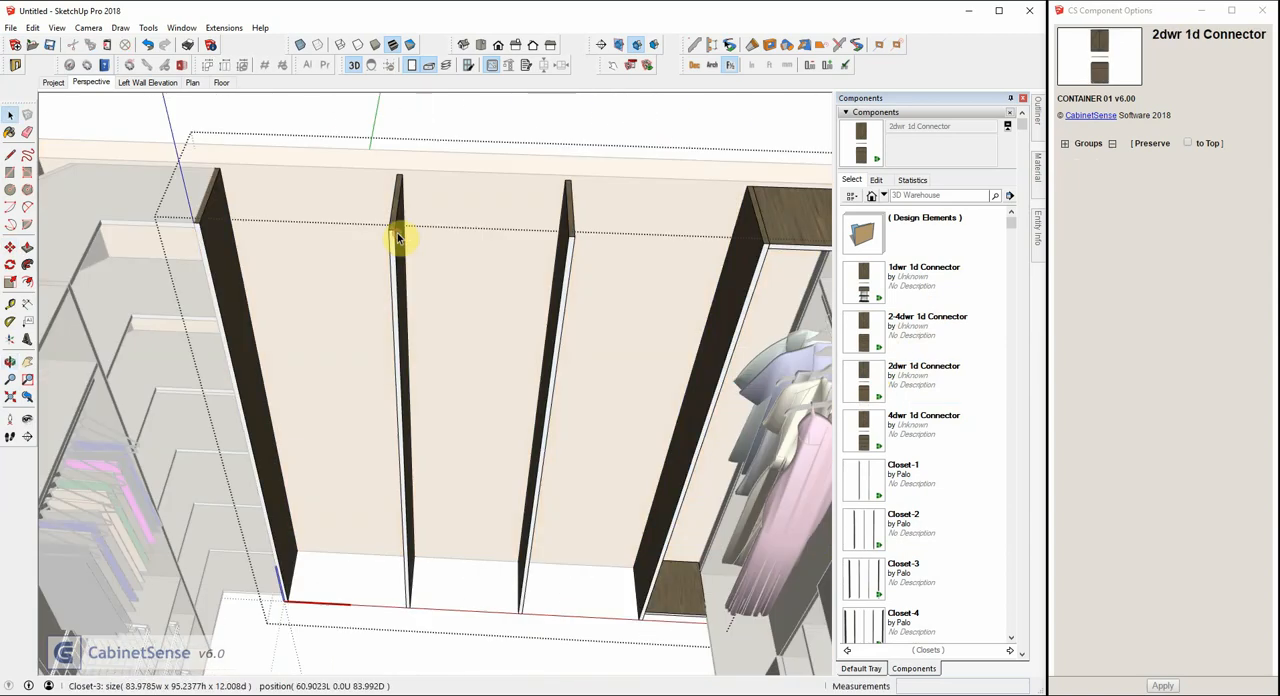
scroll(398, 238, "down", 5)
left_click(427, 152)
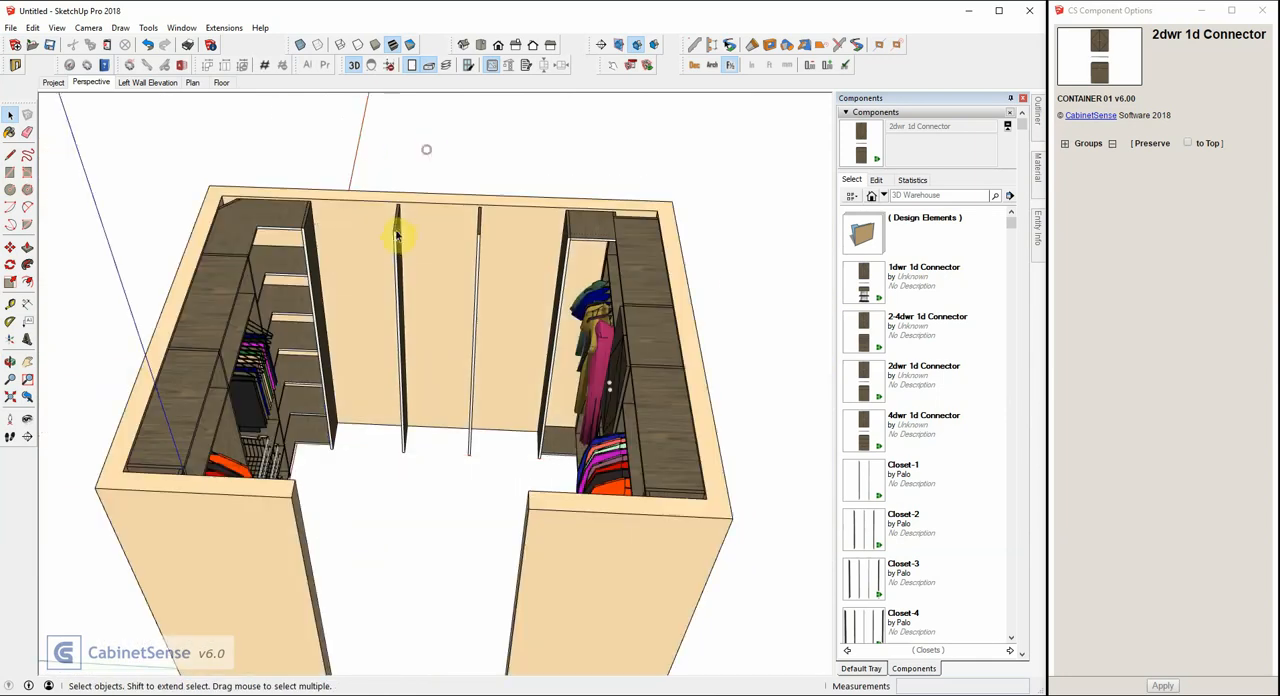
Set the first and third opening widths of the back-wall Closet-3 to 20 inches by manual entry and accept them.
left_click(398, 245)
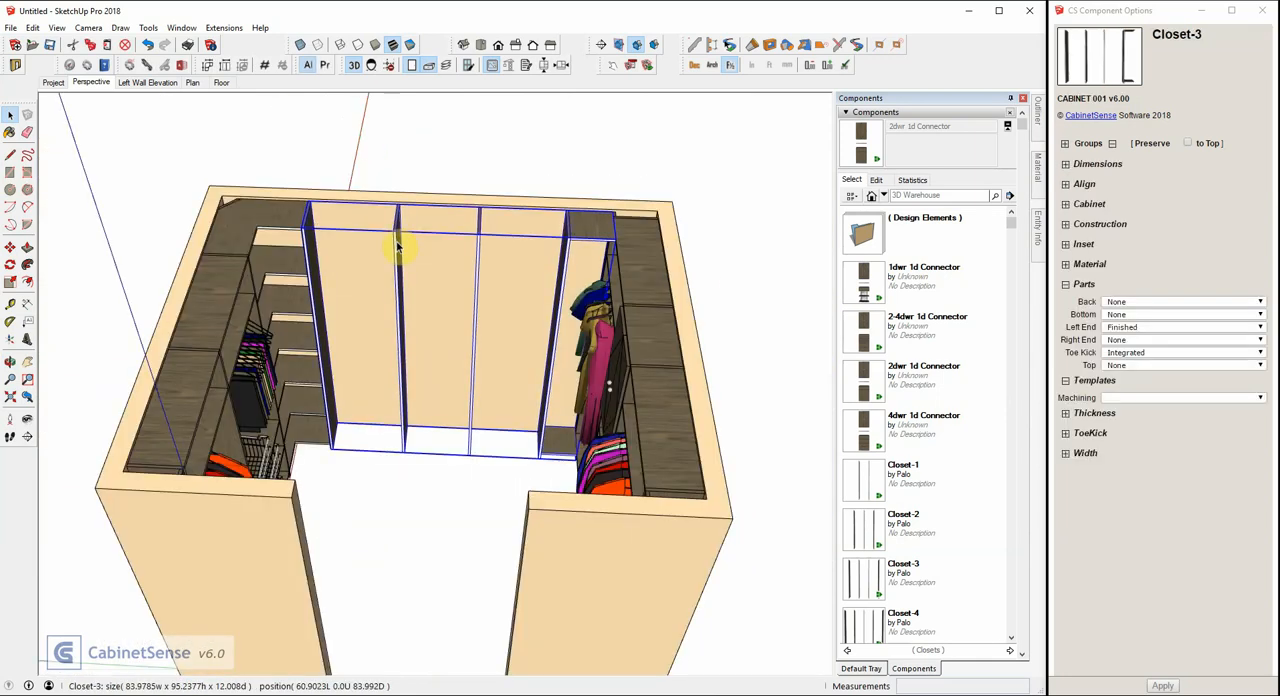
left_click(562, 65)
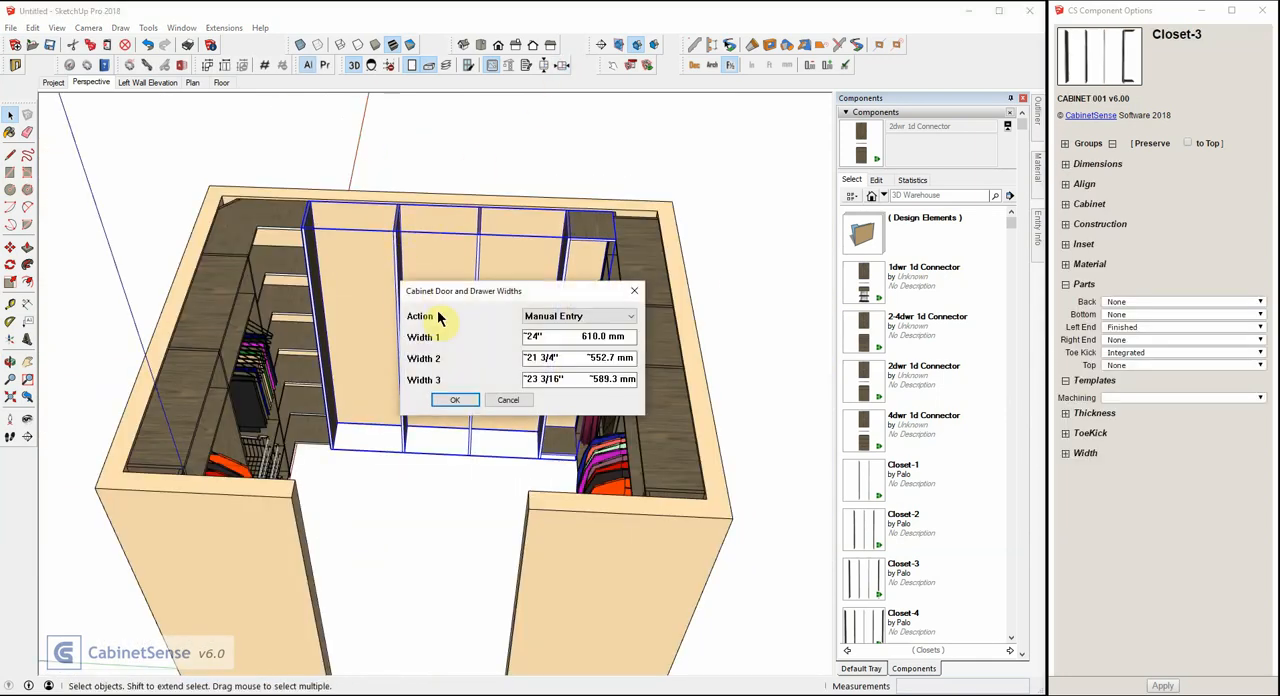
triple_click(541, 337)
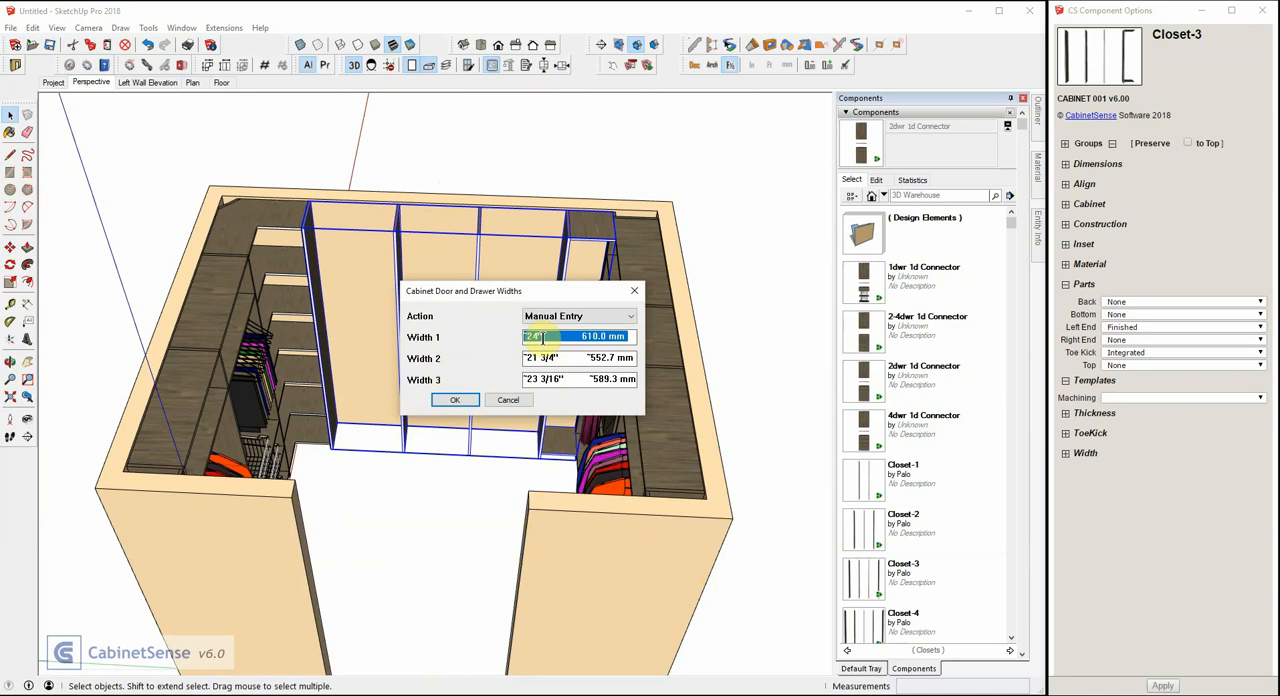
type("20")
key("Tab")
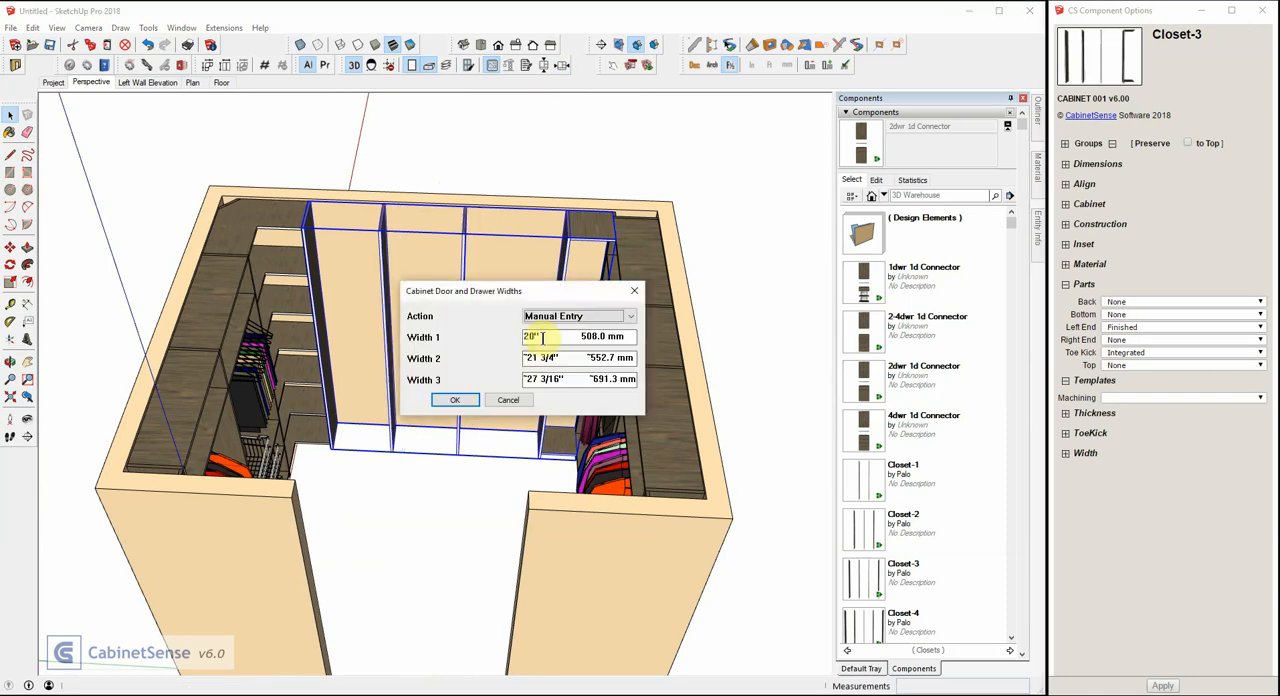
key("Tab")
key("Tab")
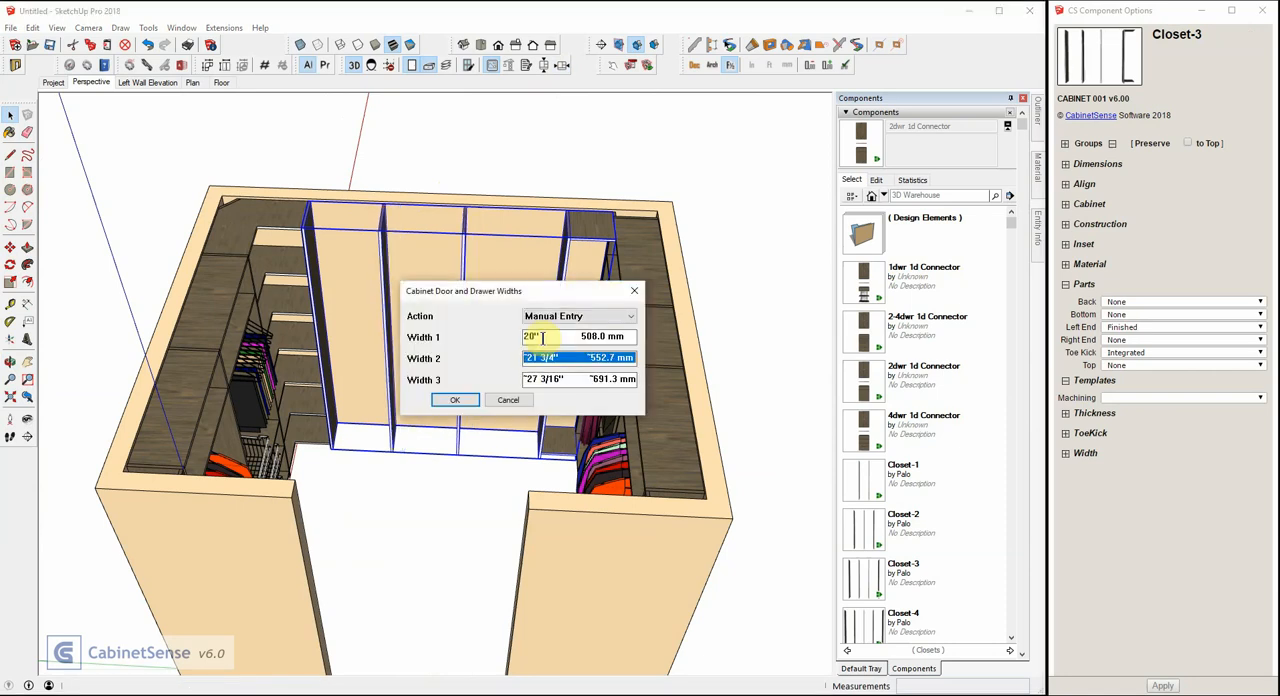
type("20")
key("Return")
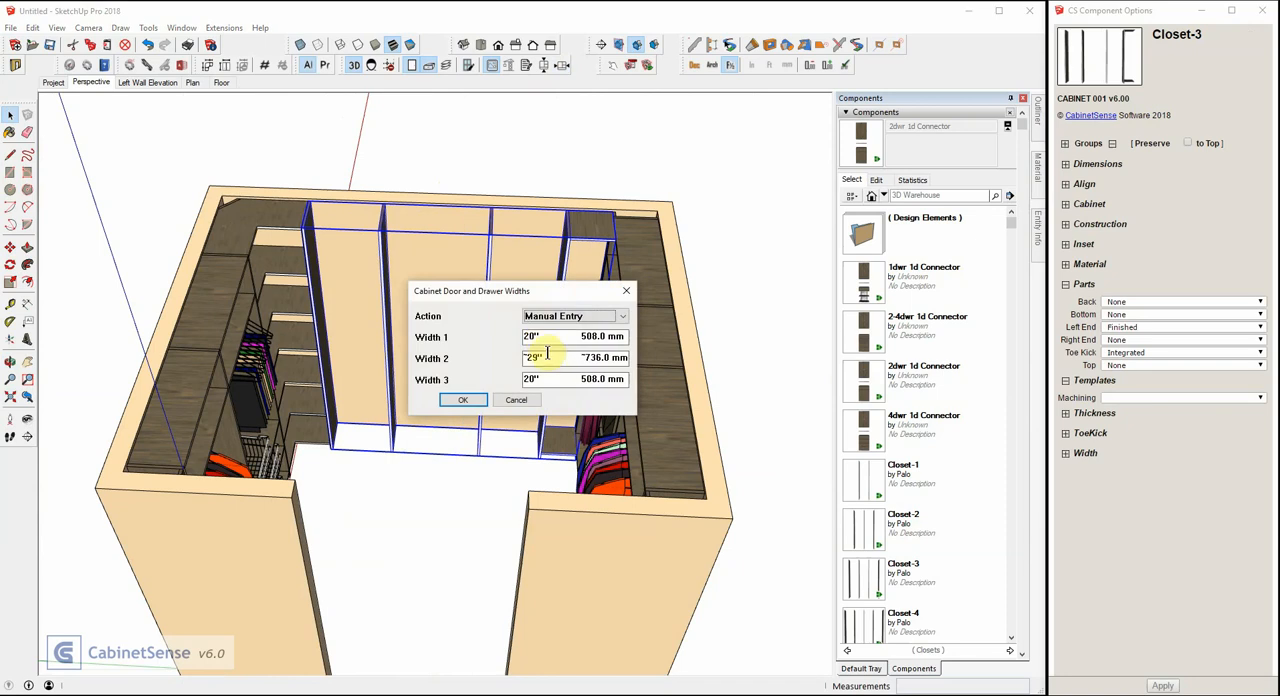
left_click(466, 401)
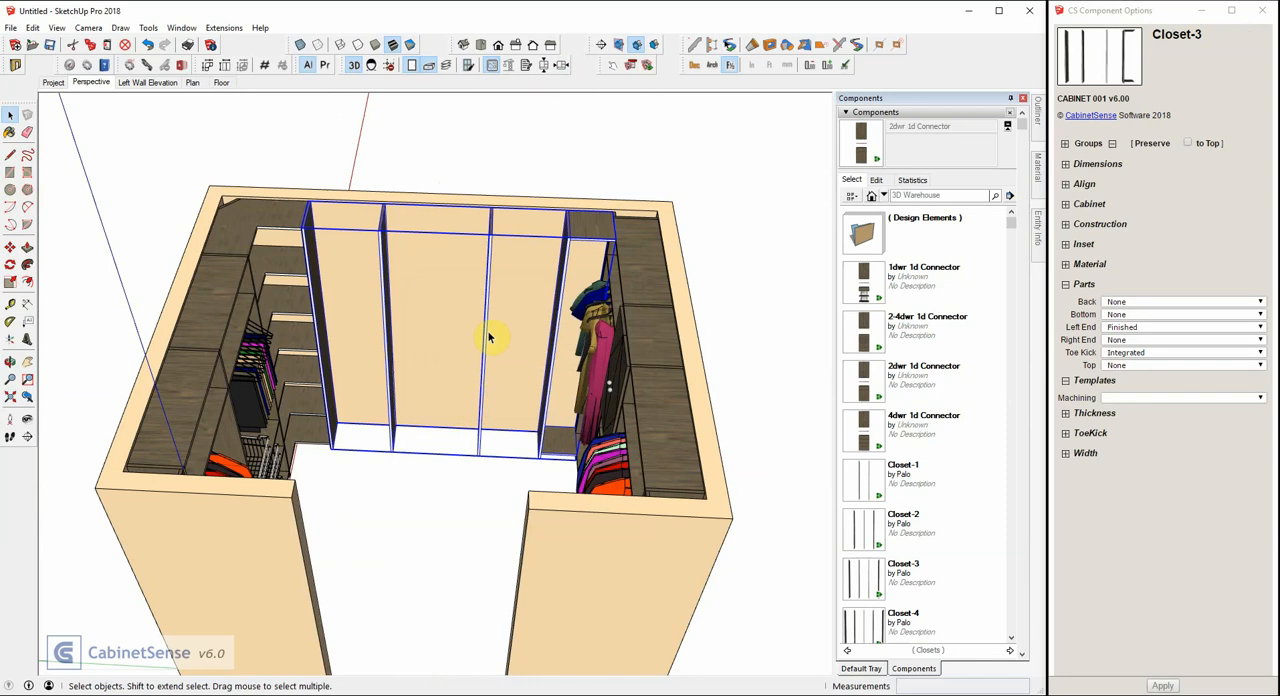
Place a Shoe Rack-8 Connector in the back-wall Closet-3's first opening and copy it into the third opening.
double_click(484, 332)
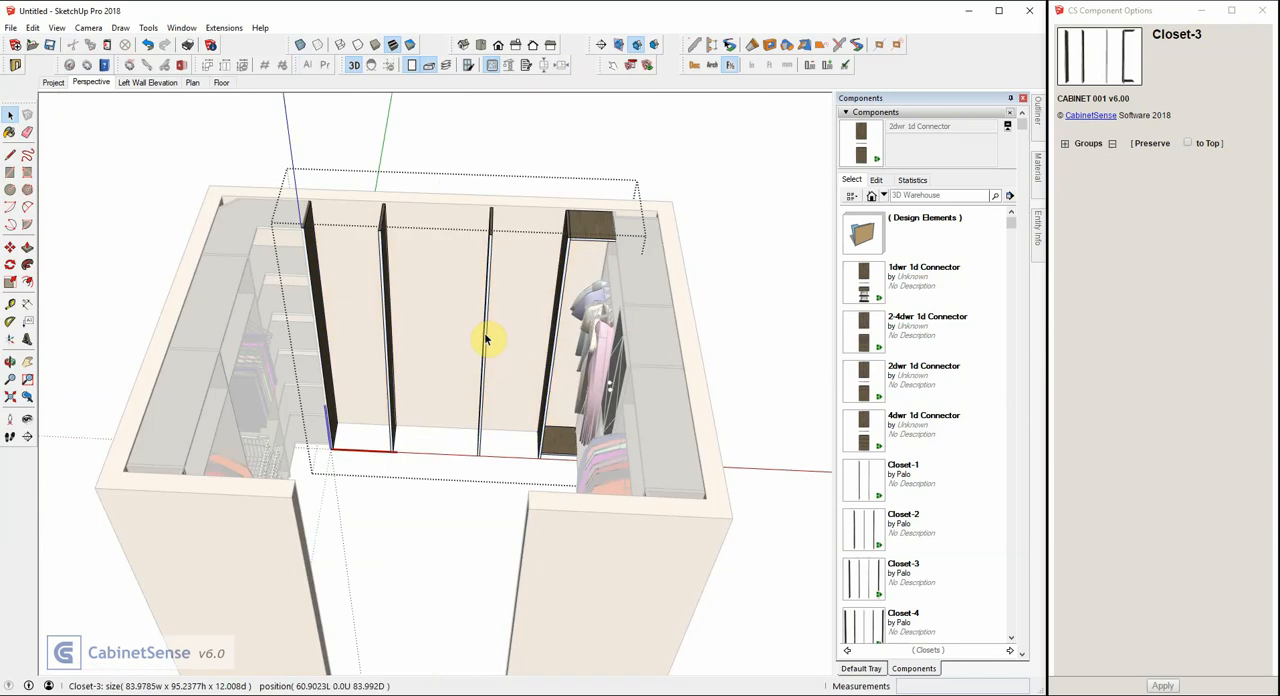
scroll(945, 362, "down", 10)
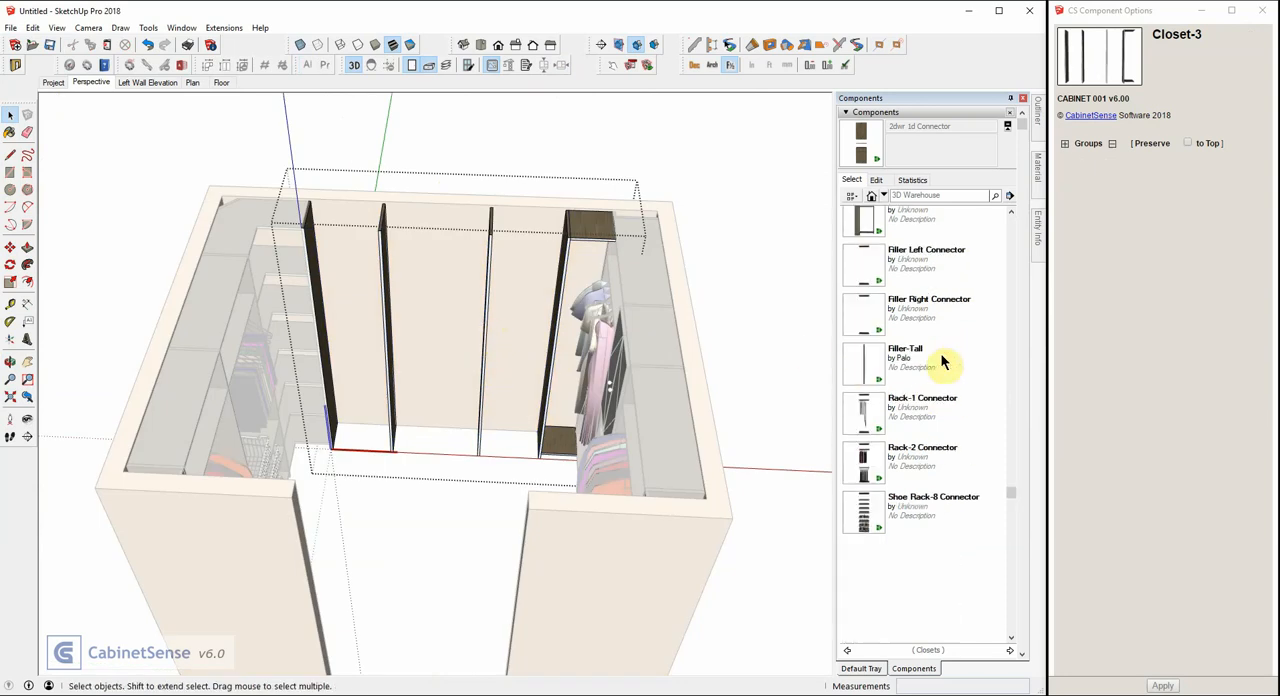
left_click(866, 510)
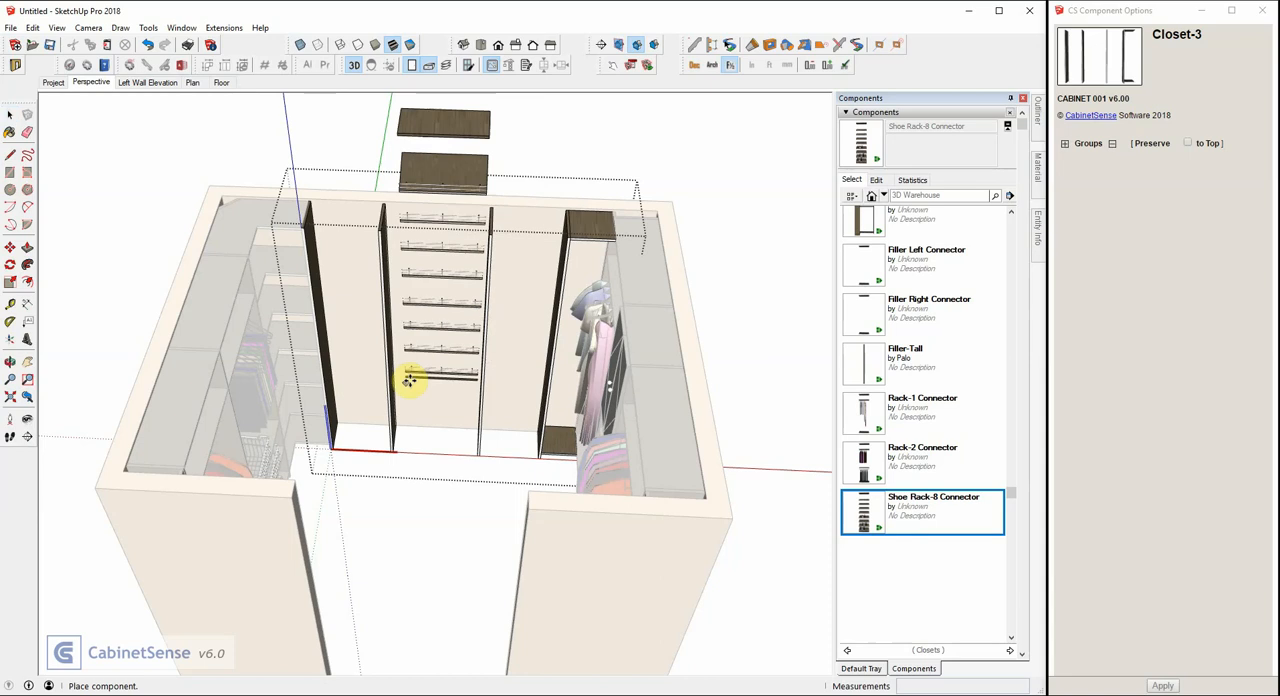
left_click(371, 299)
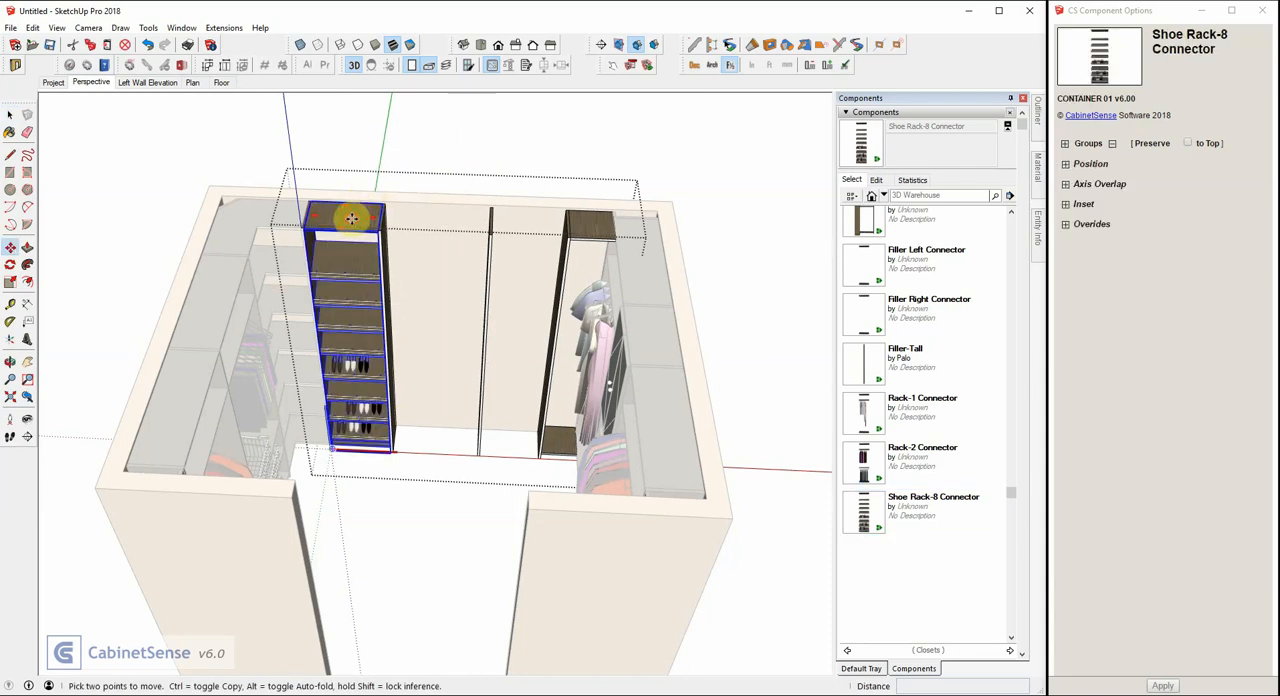
left_click(352, 218)
key("ctrl")
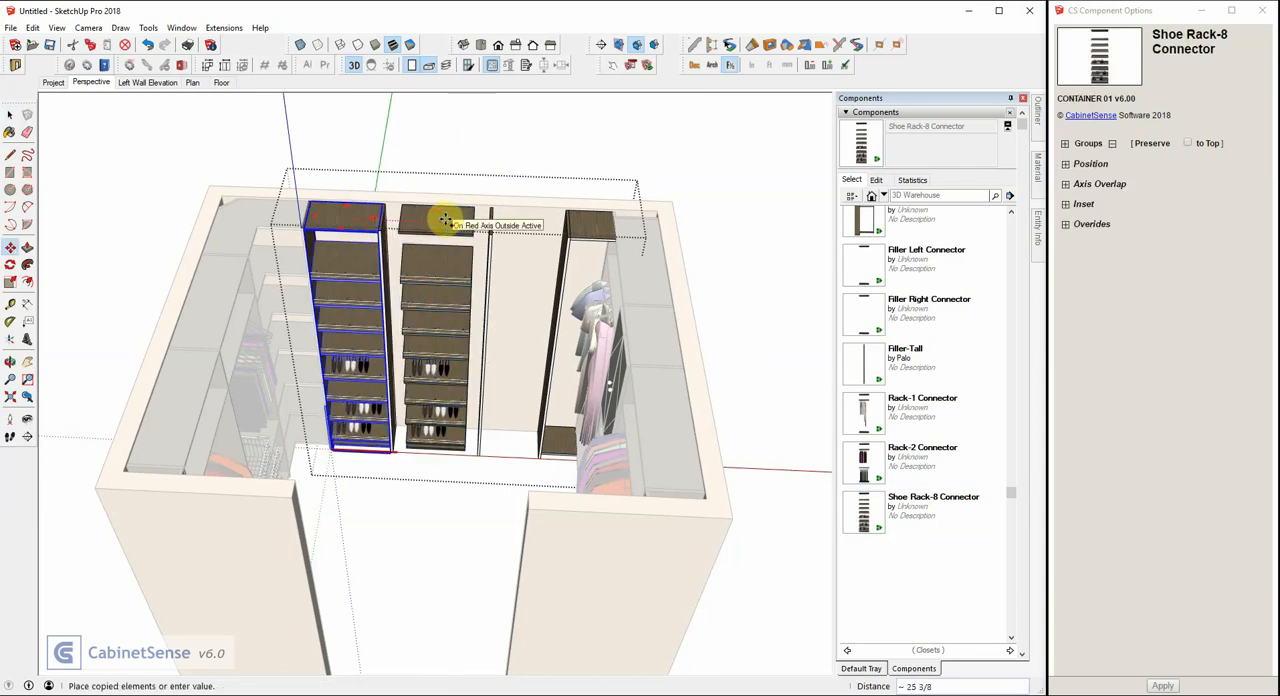
left_click(548, 221)
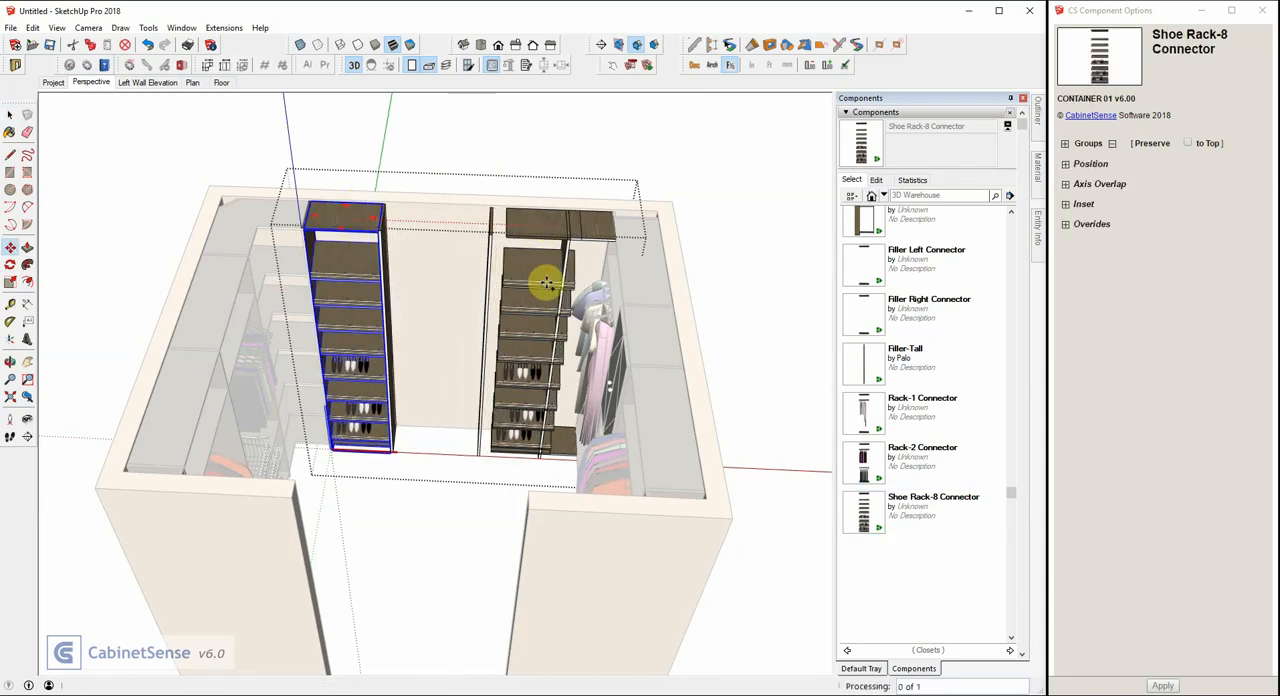
Place a 2-4dwr 1d Connector in the back-wall Closet-3's wide second opening, between the two shoe racks.
scroll(855, 385, "up", 10)
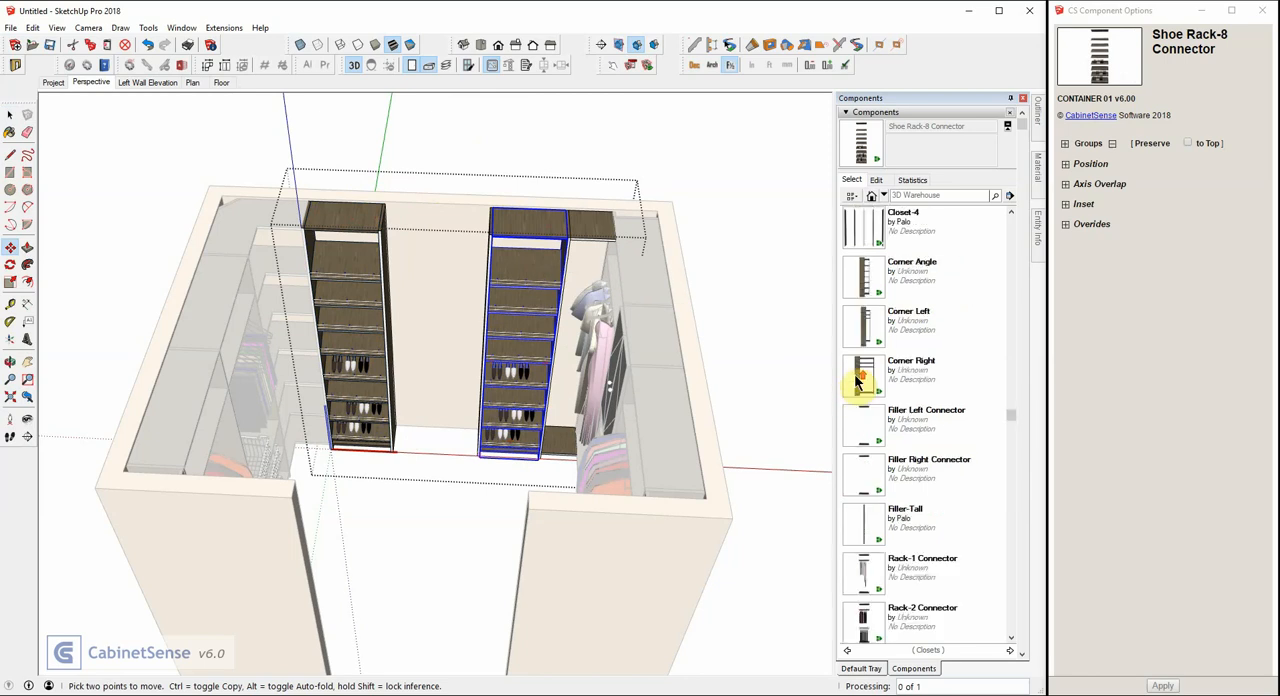
left_click(866, 335)
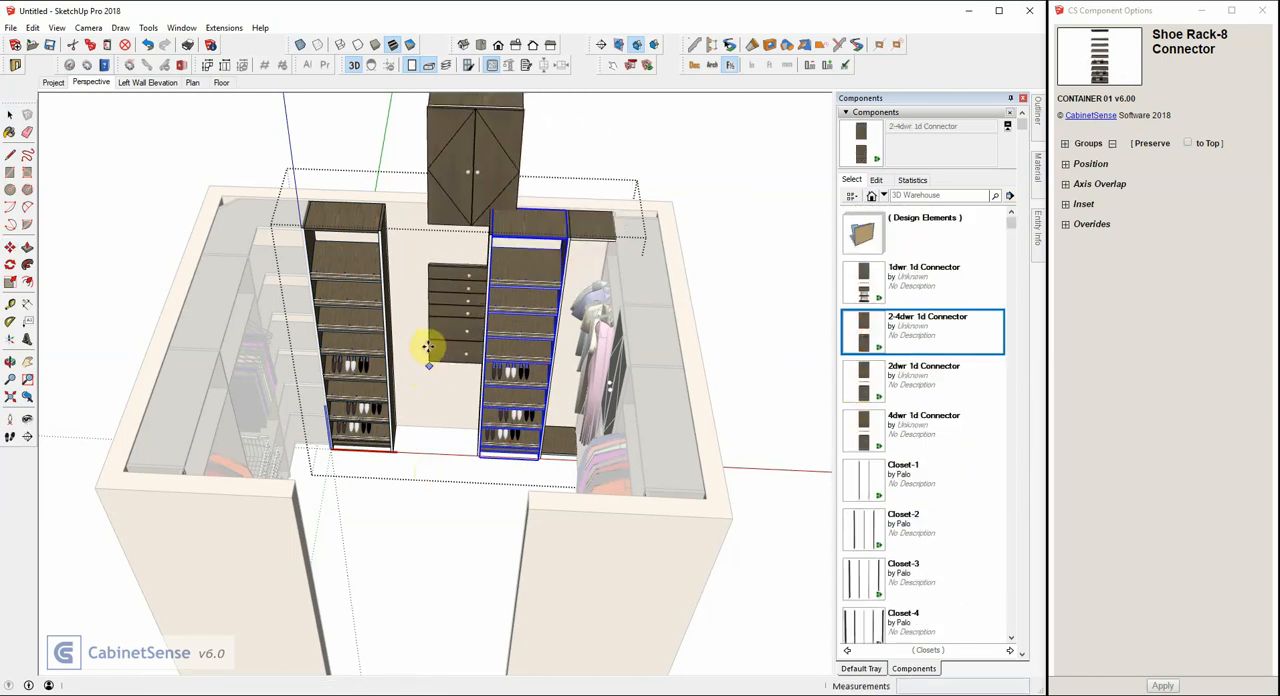
left_click(409, 272)
scroll(392, 252, "up", 3)
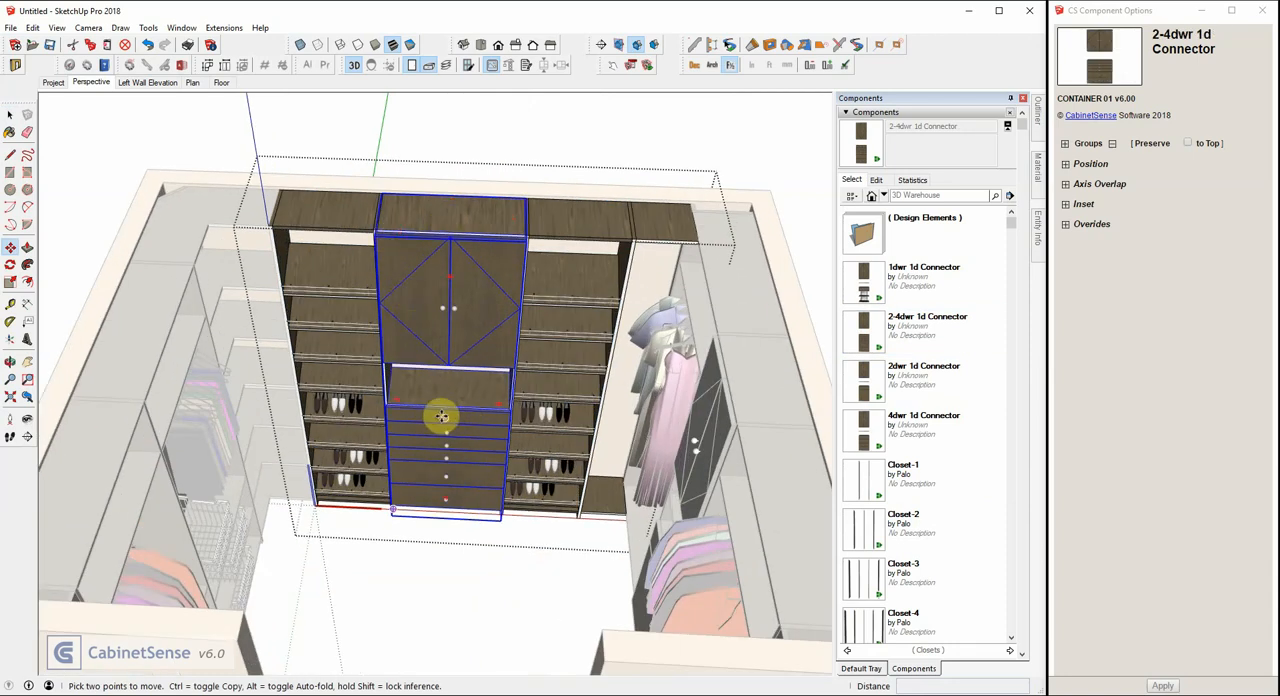
scroll(402, 300, "down", 1)
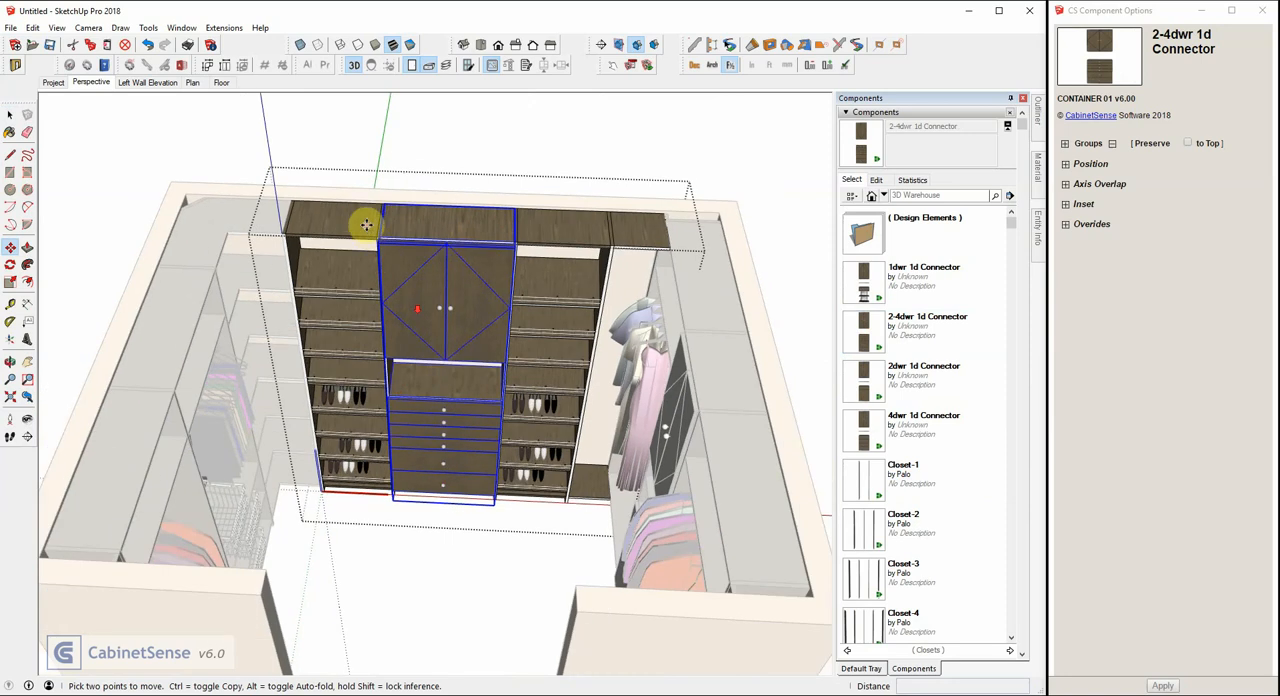
Set the front inset of the partition between the back-wall Closet-3's first and second openings to -101 mm.
middle_click_drag(366, 223, 391, 303)
scroll(391, 303, "up", 5)
key("space")
left_click(341, 192)
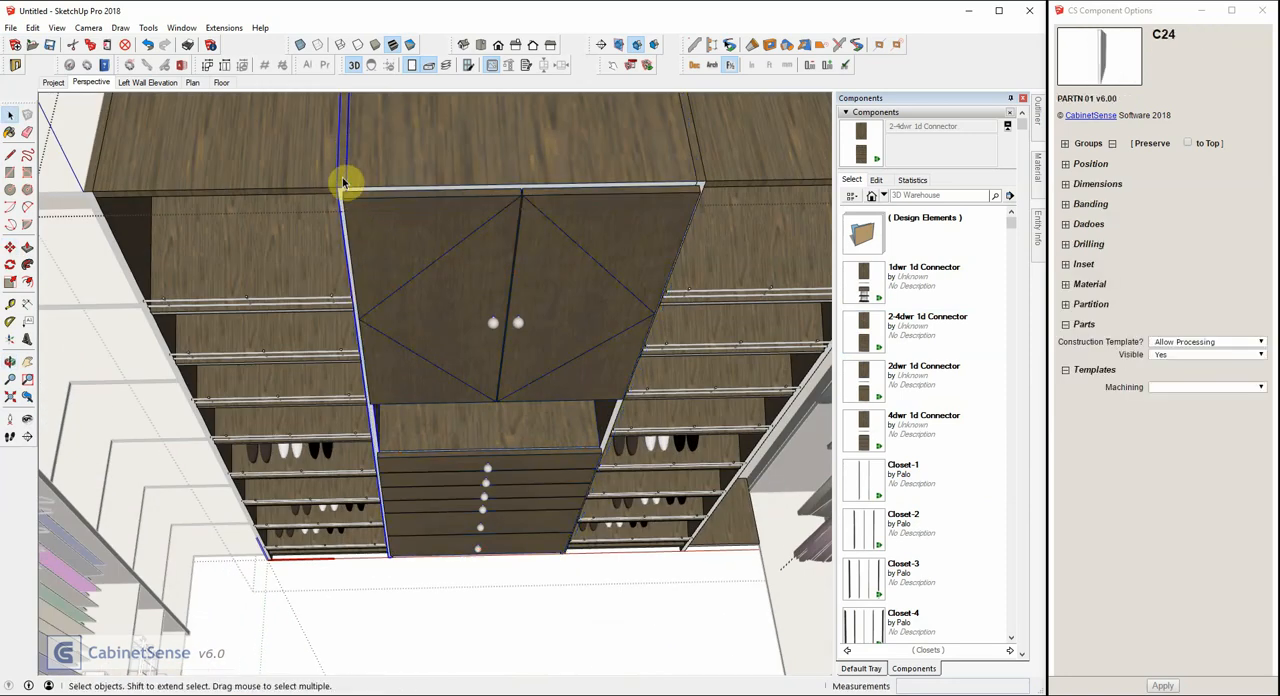
left_click(1083, 264)
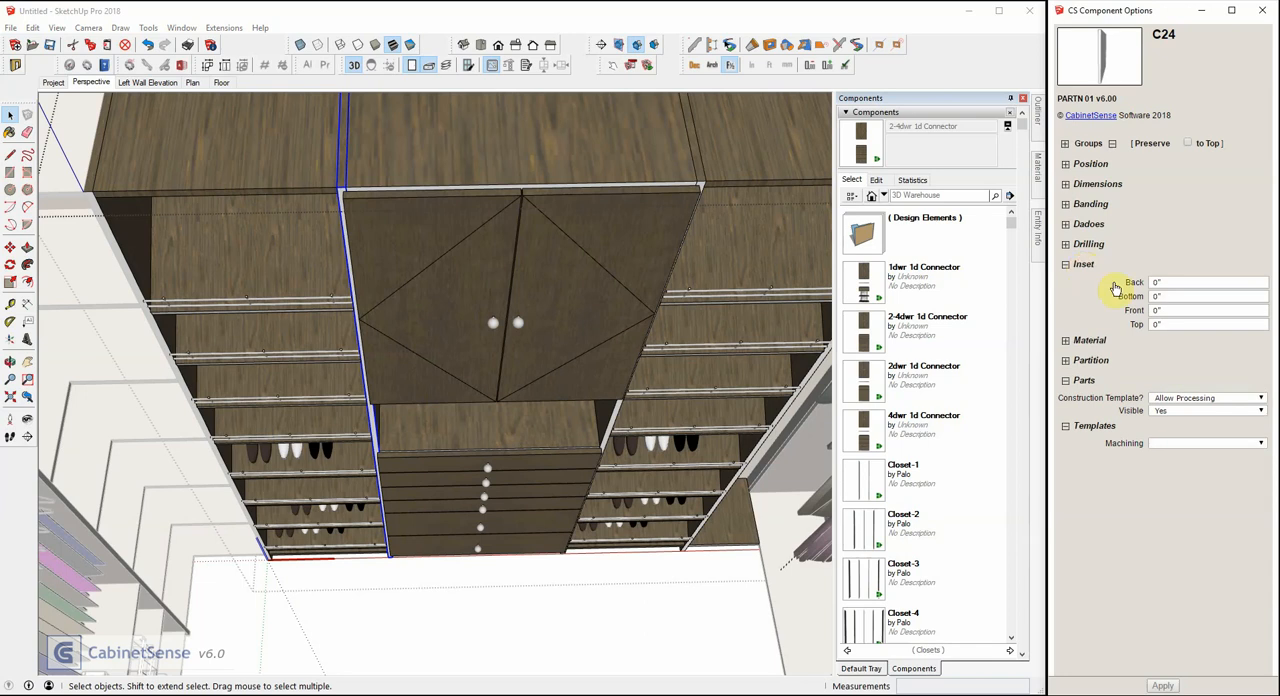
double_click(1170, 310)
type("-10mm")
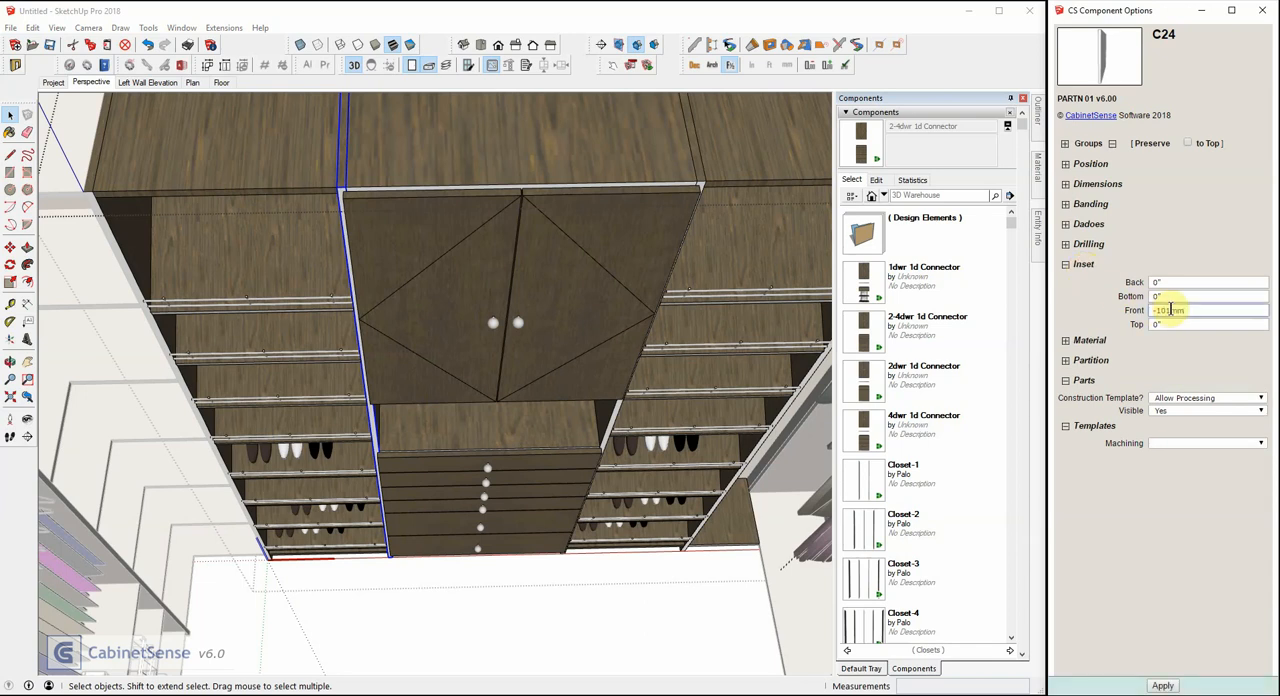
type("1 mm")
key("Return")
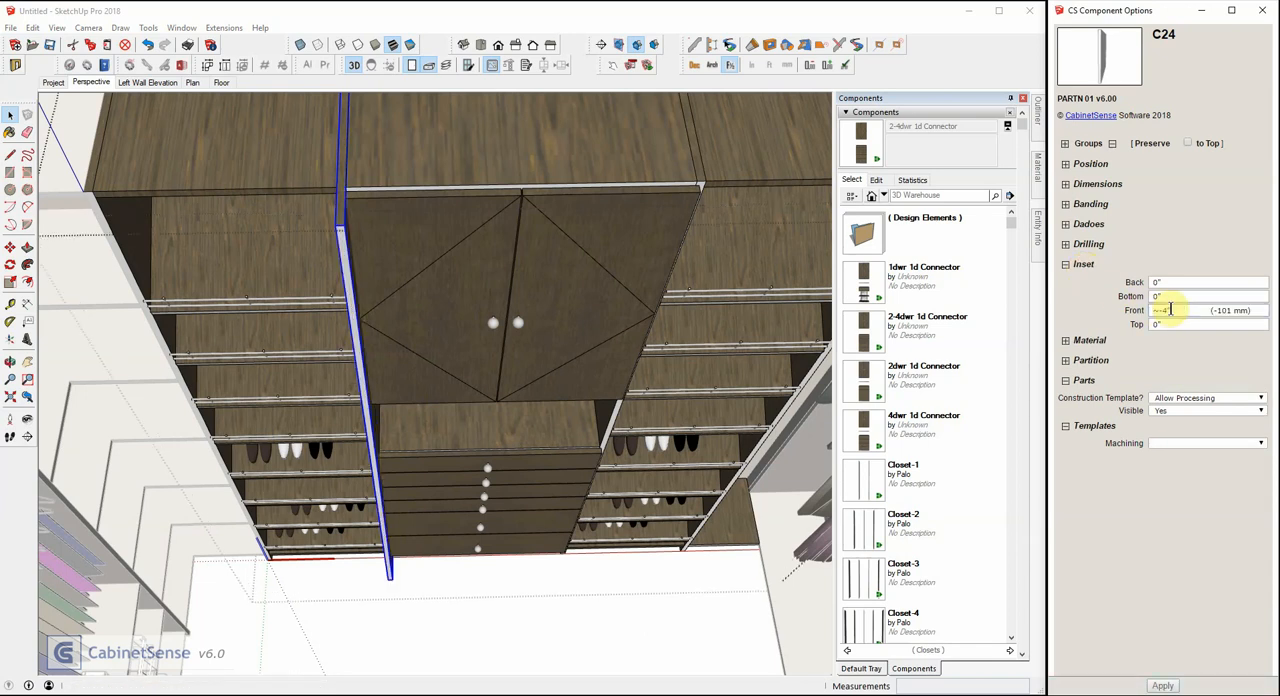
Set the front inset of the partition between the back-wall Closet-3's second and third openings to -101 mm.
left_click(698, 168)
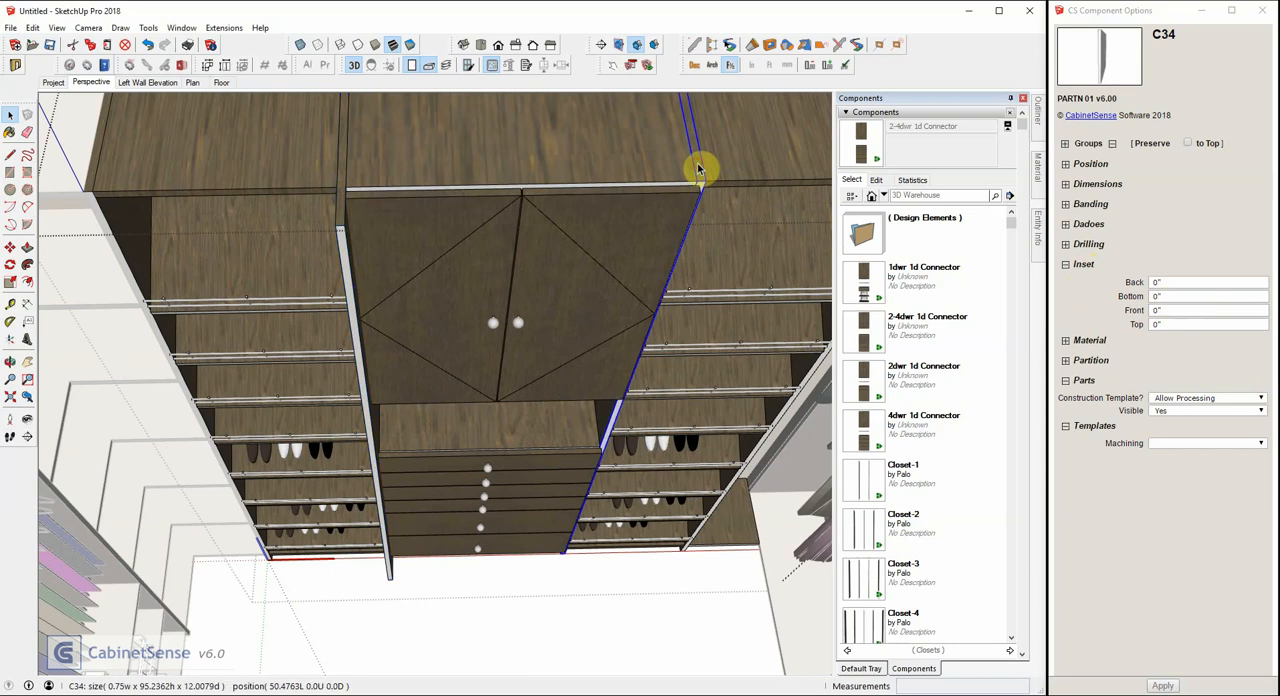
left_click(1170, 295)
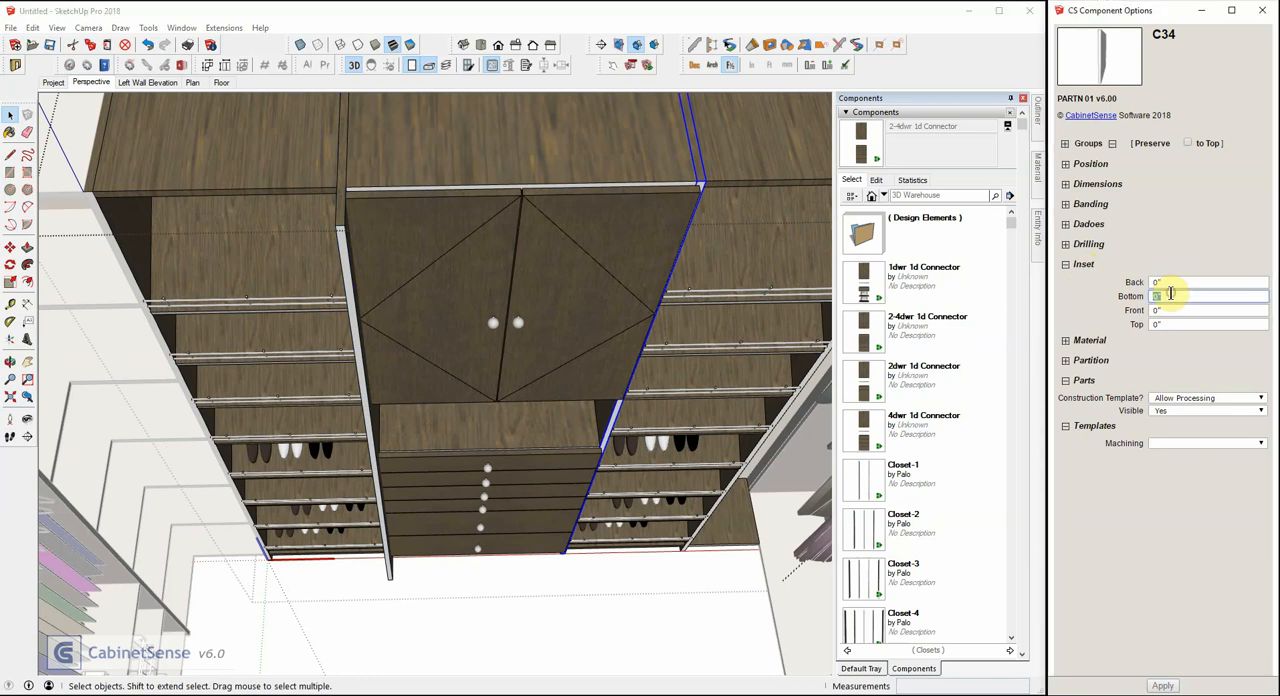
key("Tab")
type("-101m")
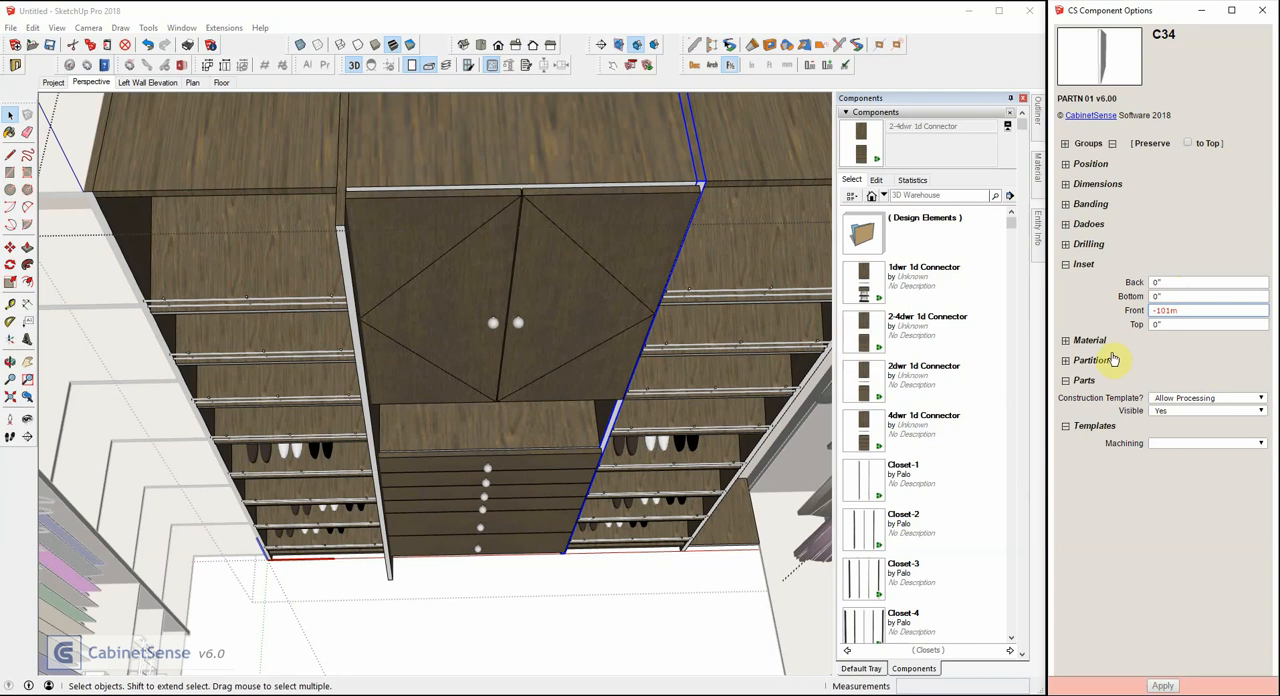
key("Return")
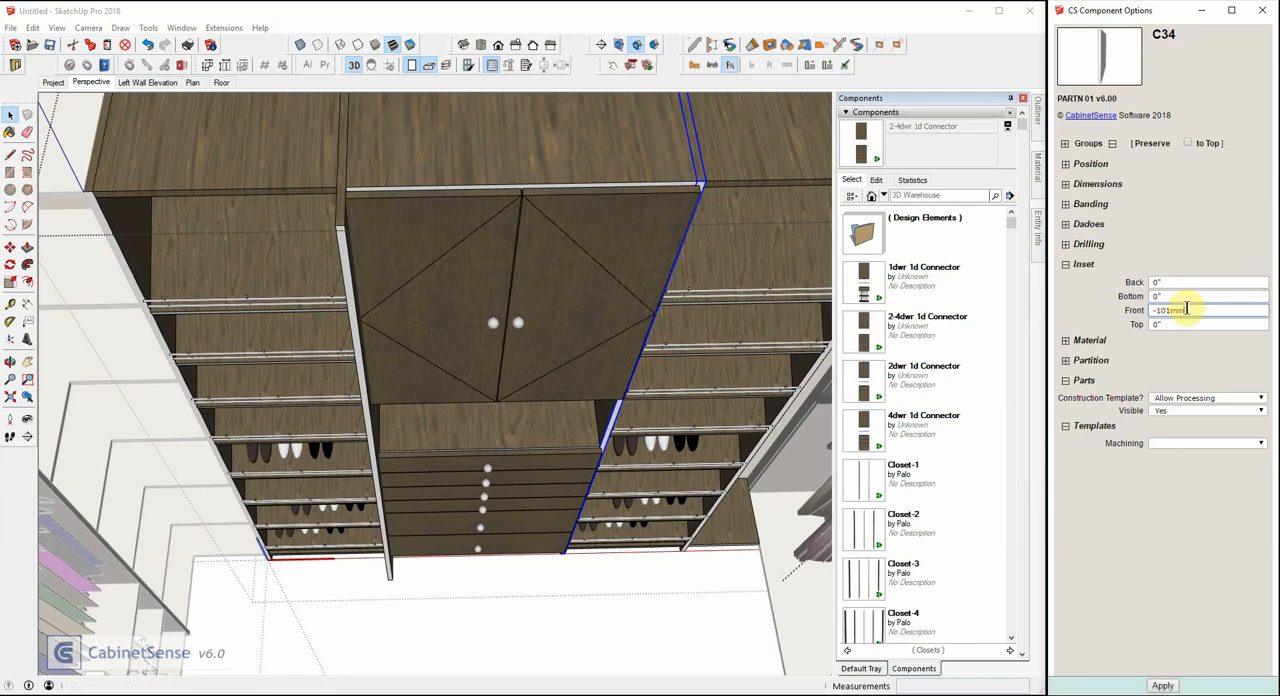
Set the front inset of the 2-4dwr 1d Connector in the back-wall Closet-3's middle opening to -101 mm.
left_click(561, 149)
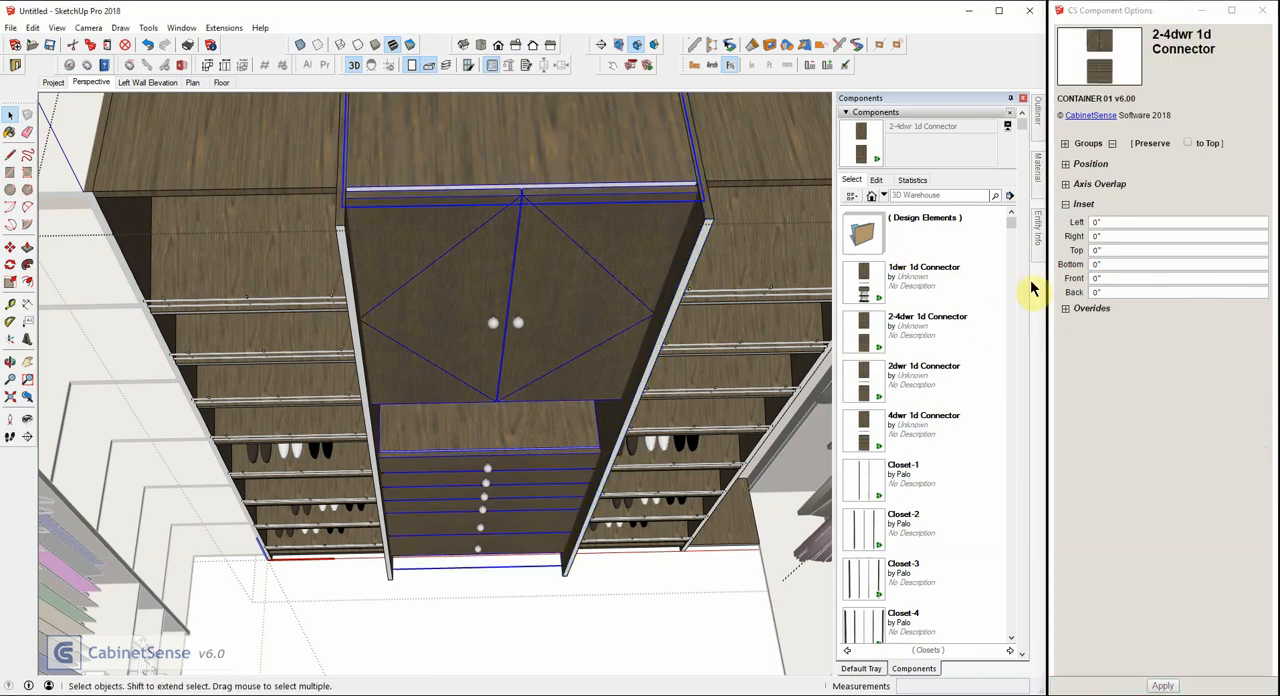
double_click(1109, 281)
type("-4")
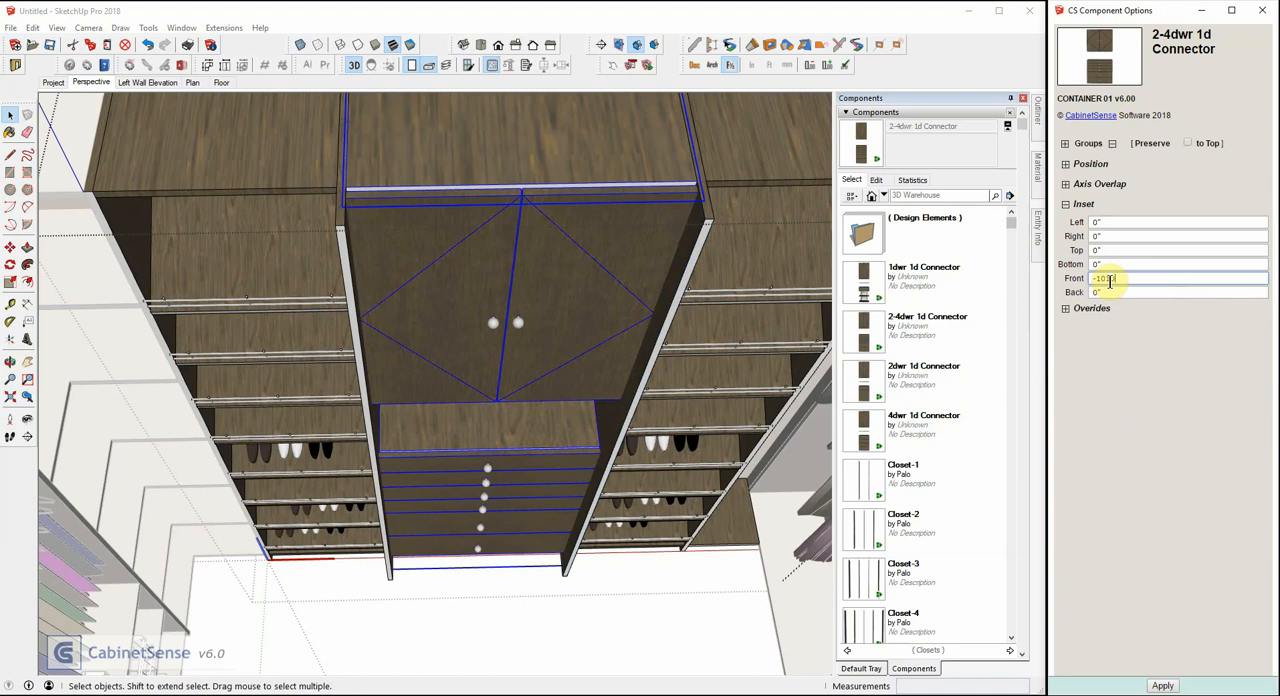
key("Return")
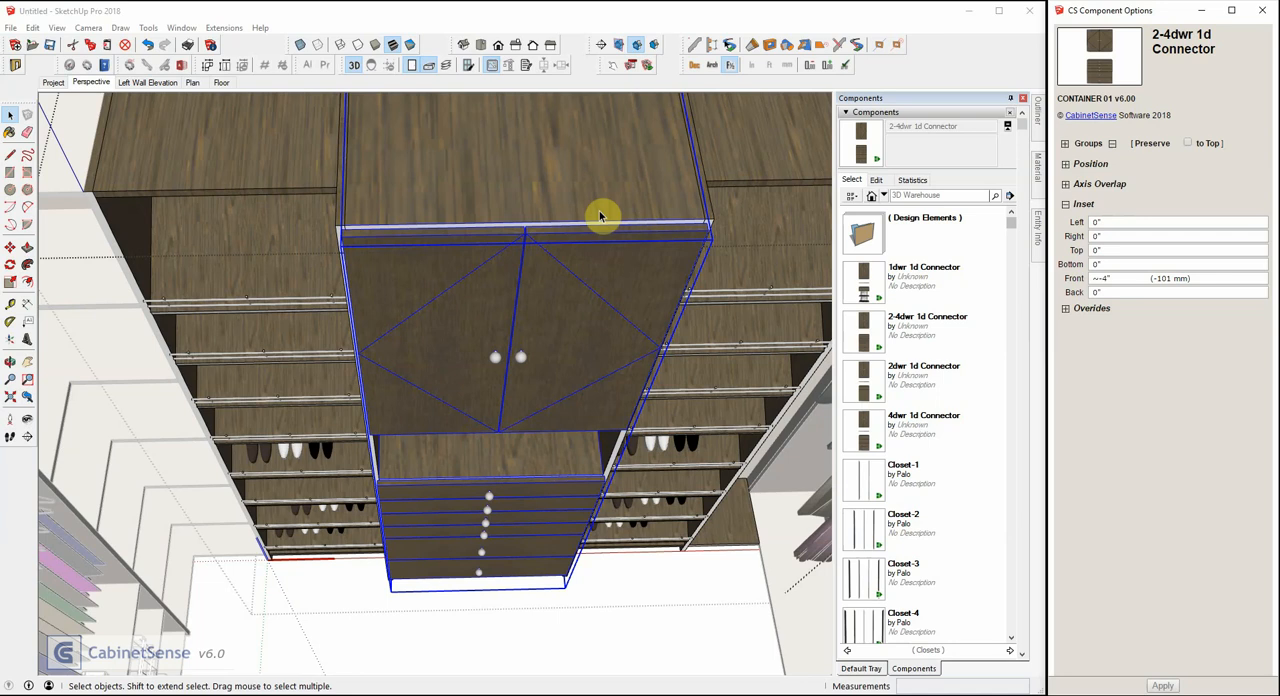
Select the left-wall Closet-2 and display the model in hidden-line style with X-ray transparency.
scroll(470, 260, "down", 6)
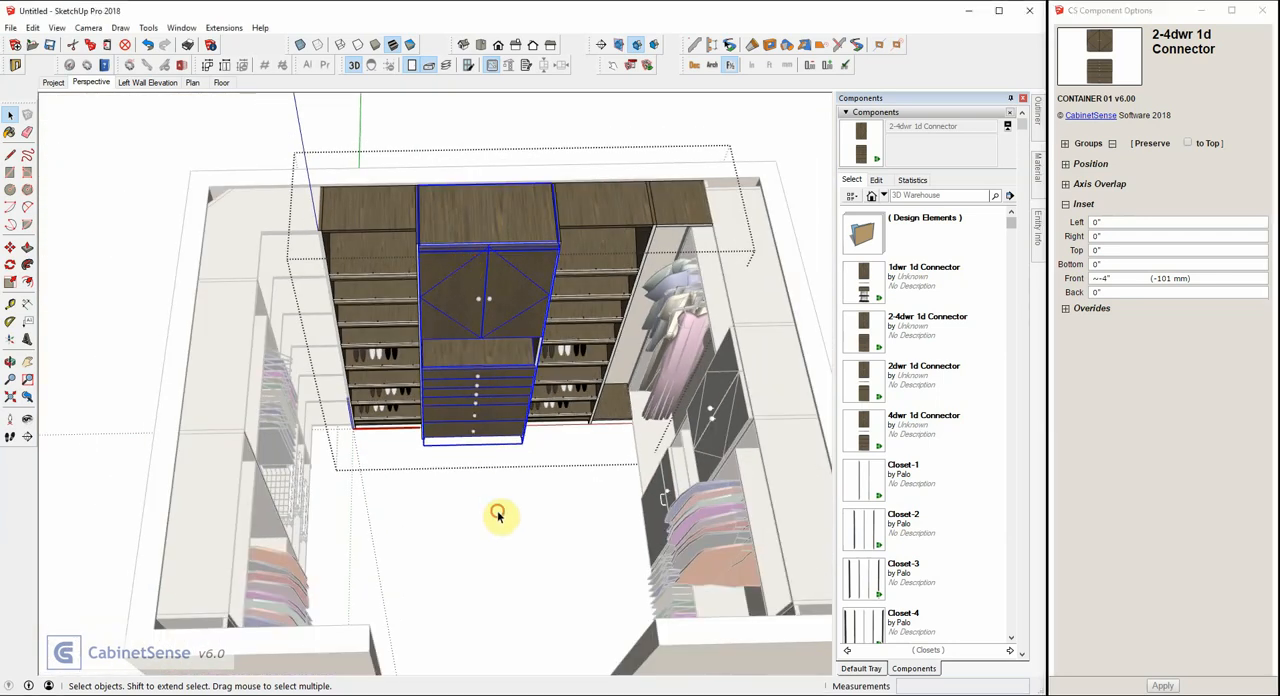
left_click(497, 515)
mouse_move(503, 509)
middle_mouse_down()
mouse_move(517, 434)
mouse_move(617, 400)
mouse_move(297, 366)
mouse_move(457, 334)
mouse_move(510, 296)
mouse_move(206, 314)
mouse_move(294, 334)
mouse_move(646, 326)
middle_mouse_up()
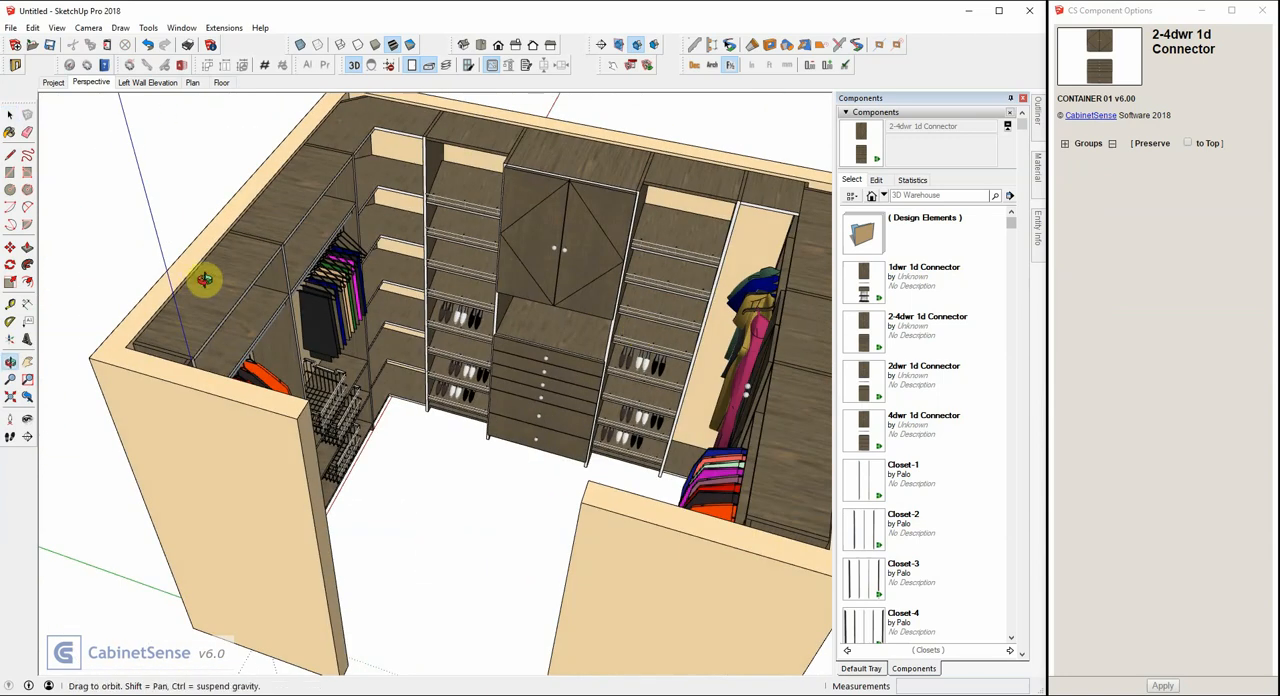
mouse_move(204, 280)
middle_mouse_down()
mouse_move(666, 289)
mouse_move(251, 289)
mouse_move(58, 264)
mouse_move(314, 277)
middle_mouse_up()
middle_click_drag(394, 294, 400, 337)
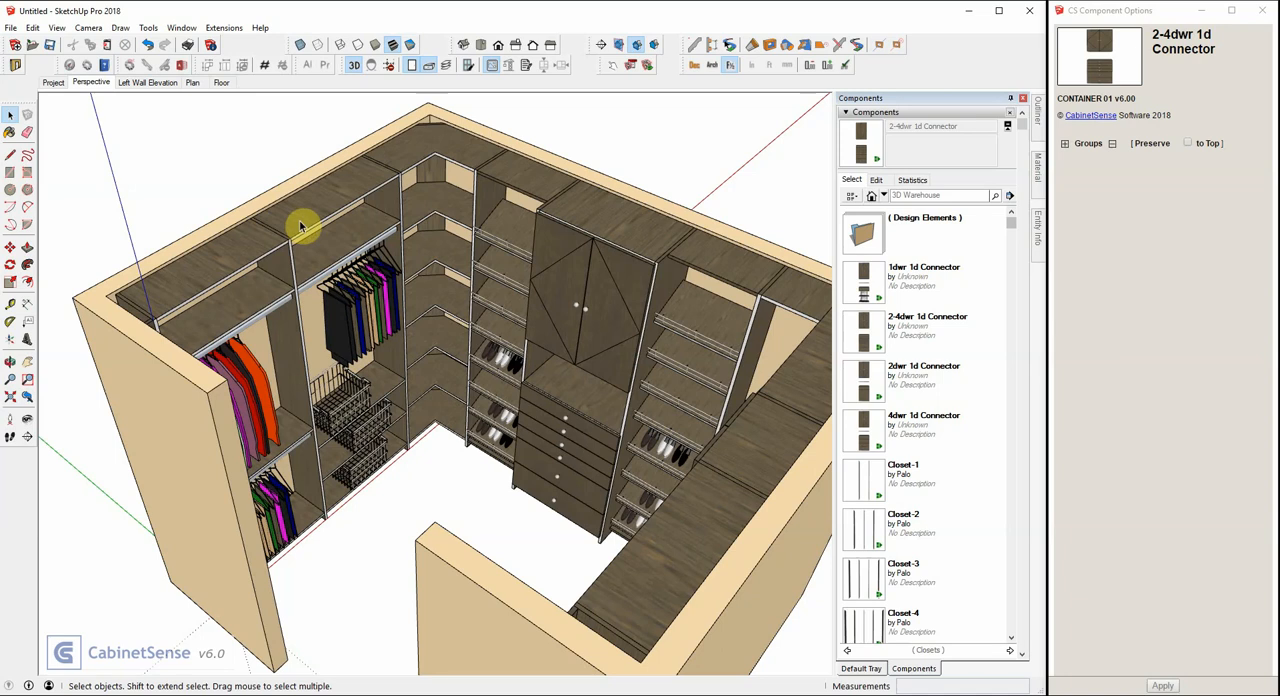
left_click(300, 226)
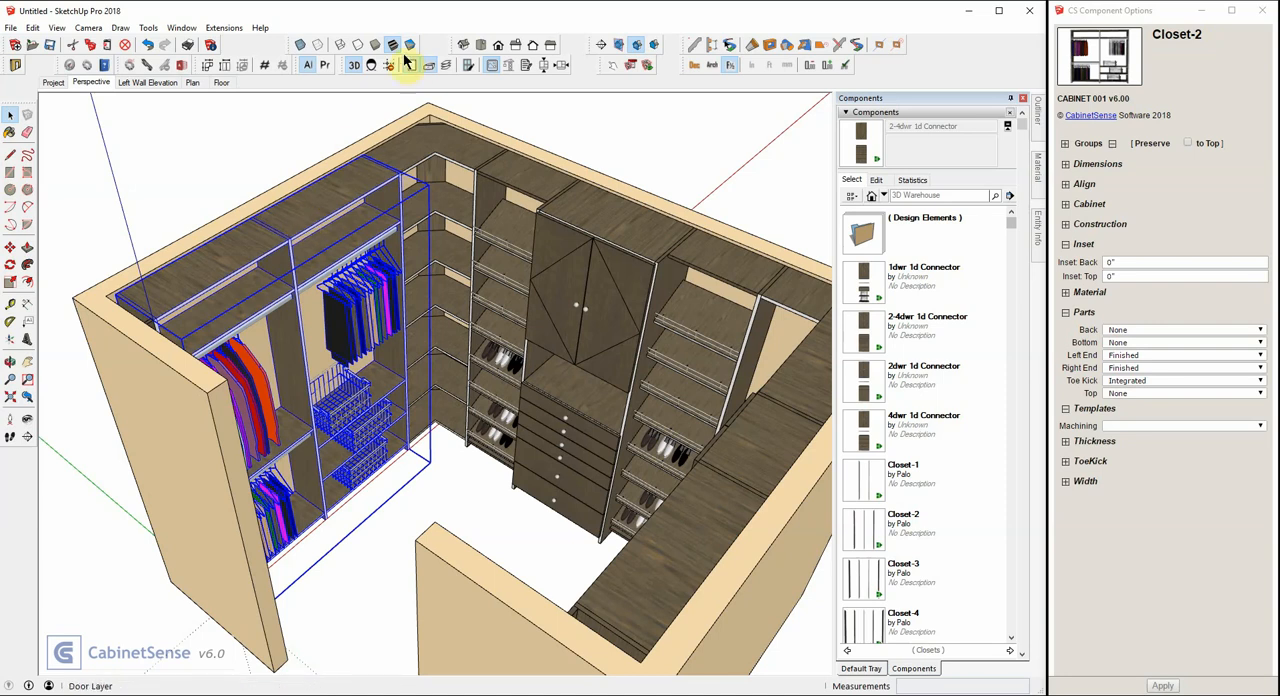
left_click(358, 45)
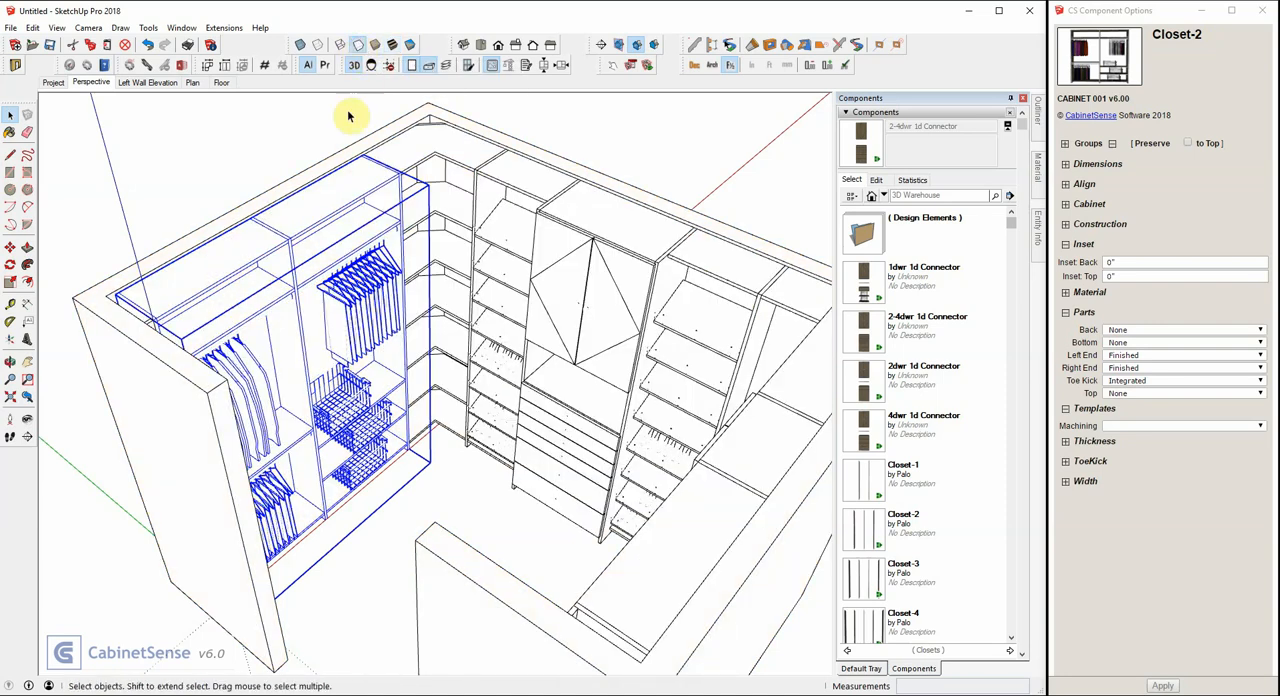
scroll(268, 232, "up", 3)
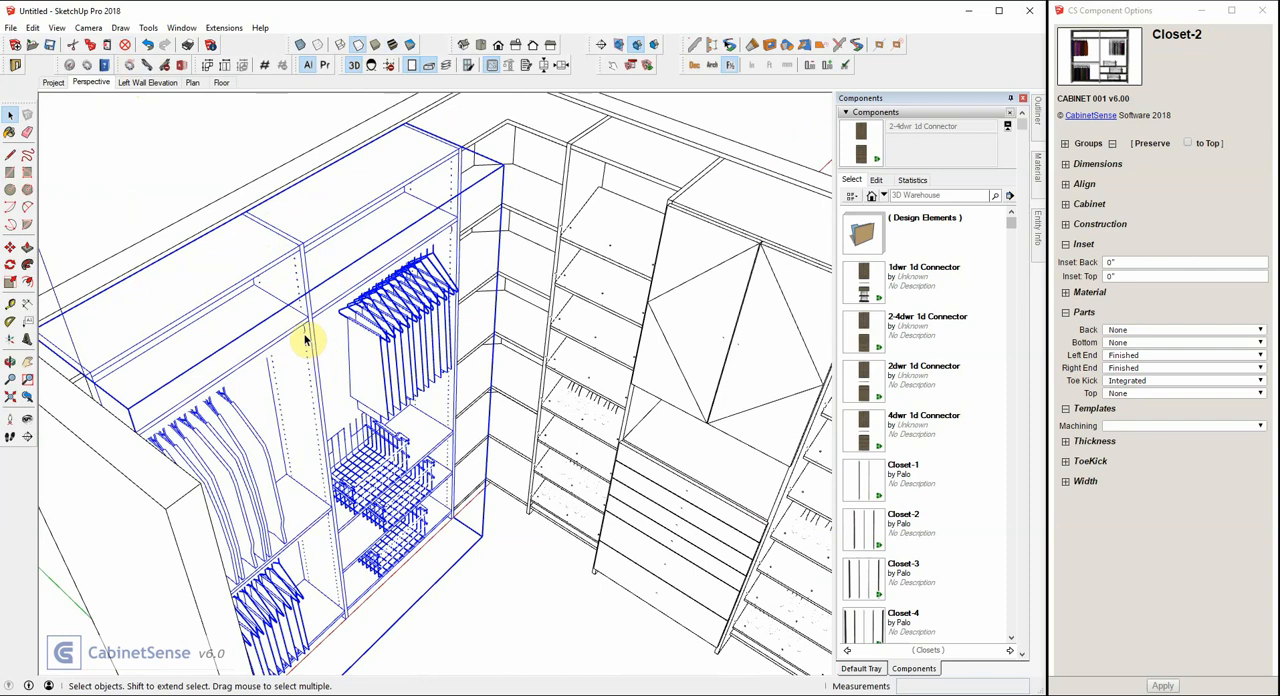
scroll(289, 317, "down", 1)
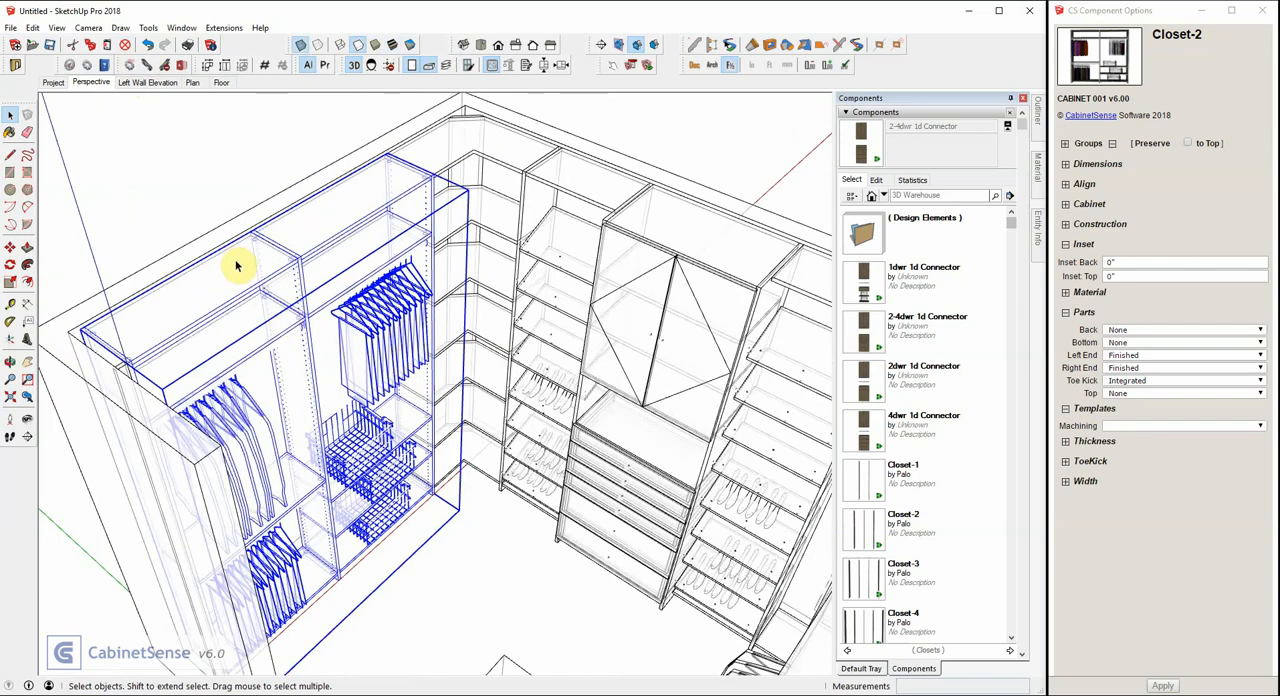
Examine the drilled holes in Closet-2's centre partition around the fixed shelves, closet rod supports and wire baskets.
scroll(240, 265, "up", 5)
middle_click_drag(307, 265, 334, 229)
scroll(423, 283, "up", 4)
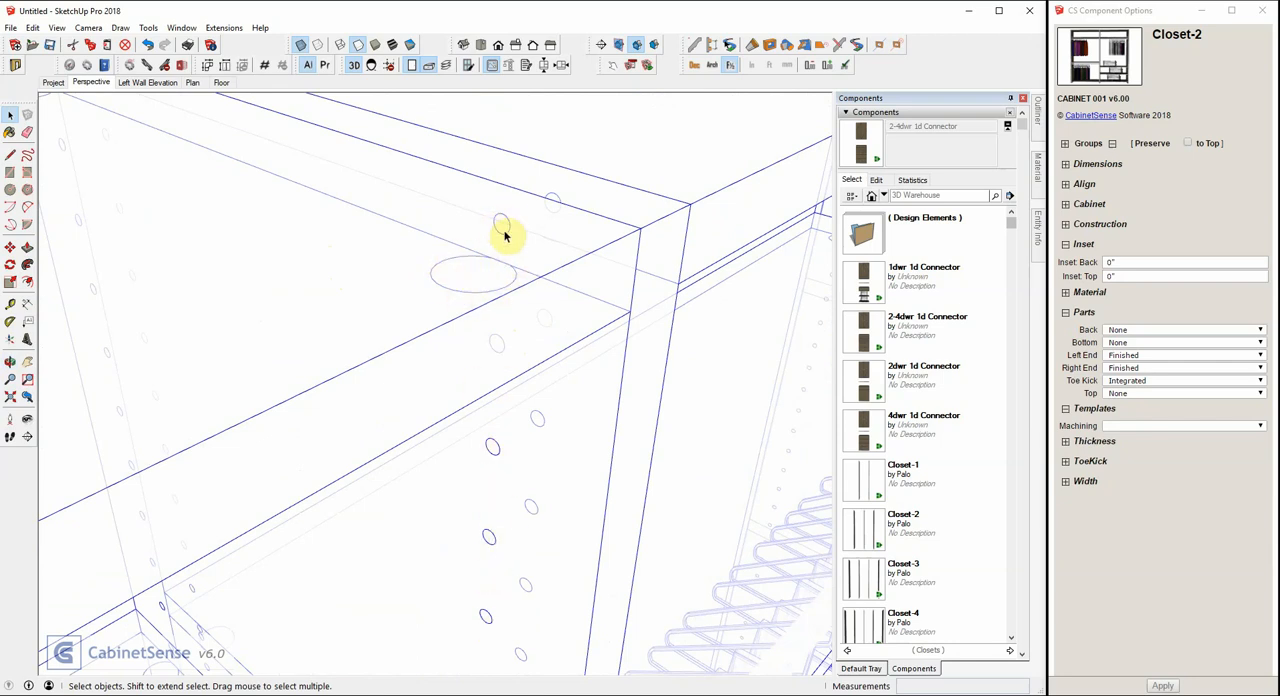
scroll(434, 194, "down", 6)
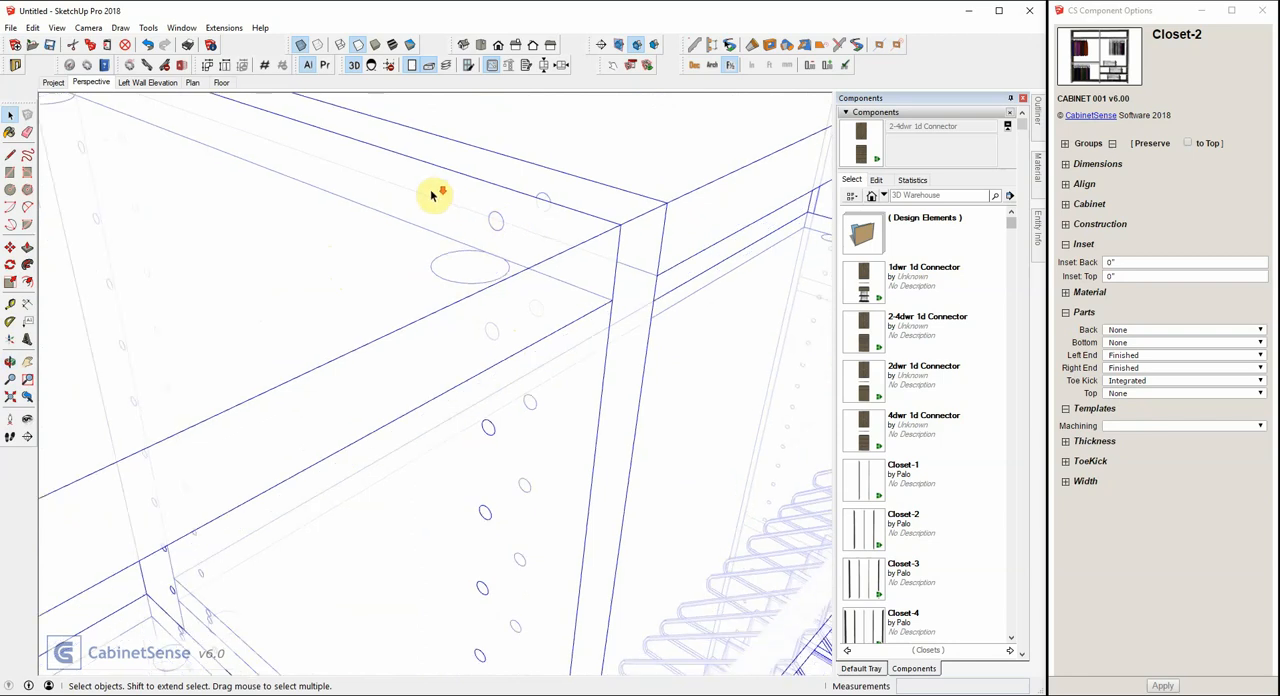
scroll(434, 384, "up", 8)
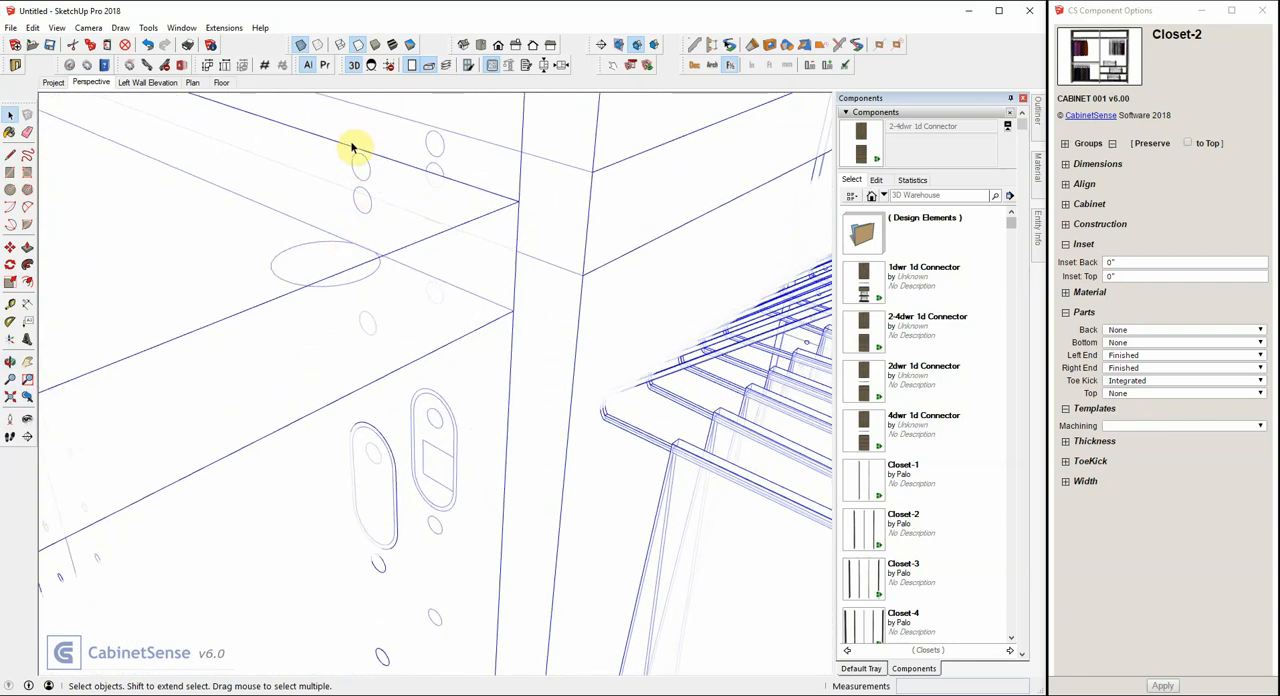
scroll(360, 232, "down", 2)
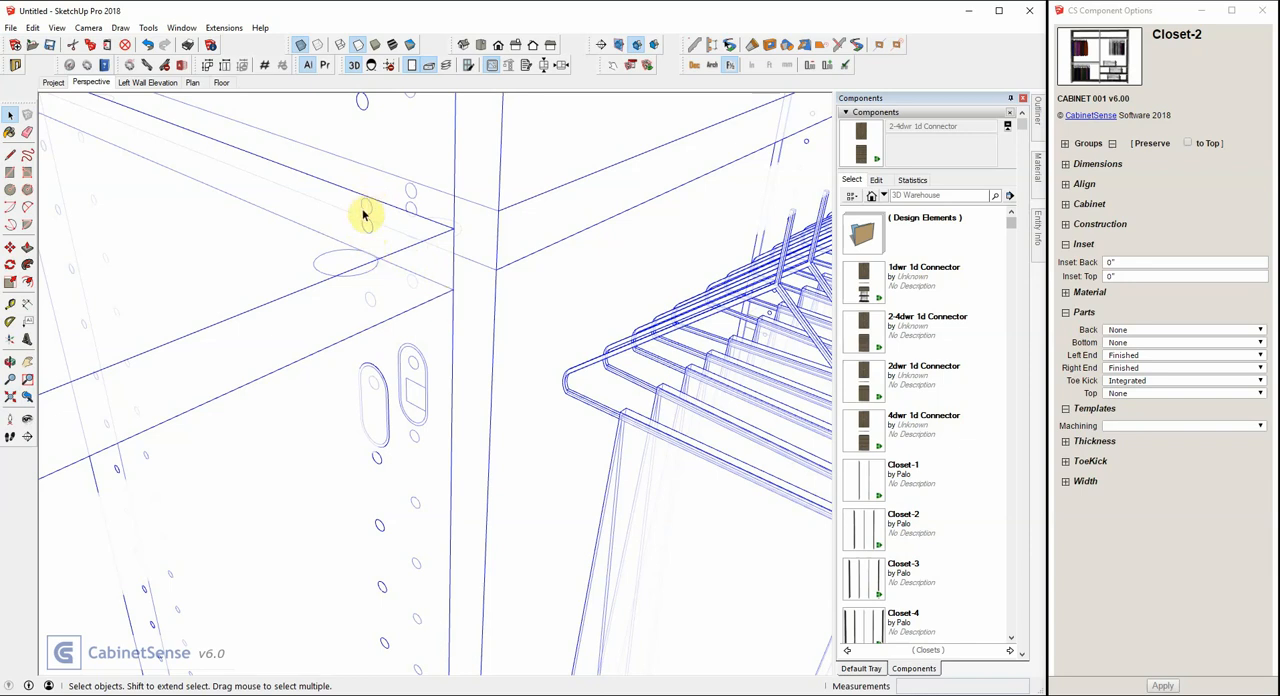
scroll(385, 163, "down", 6)
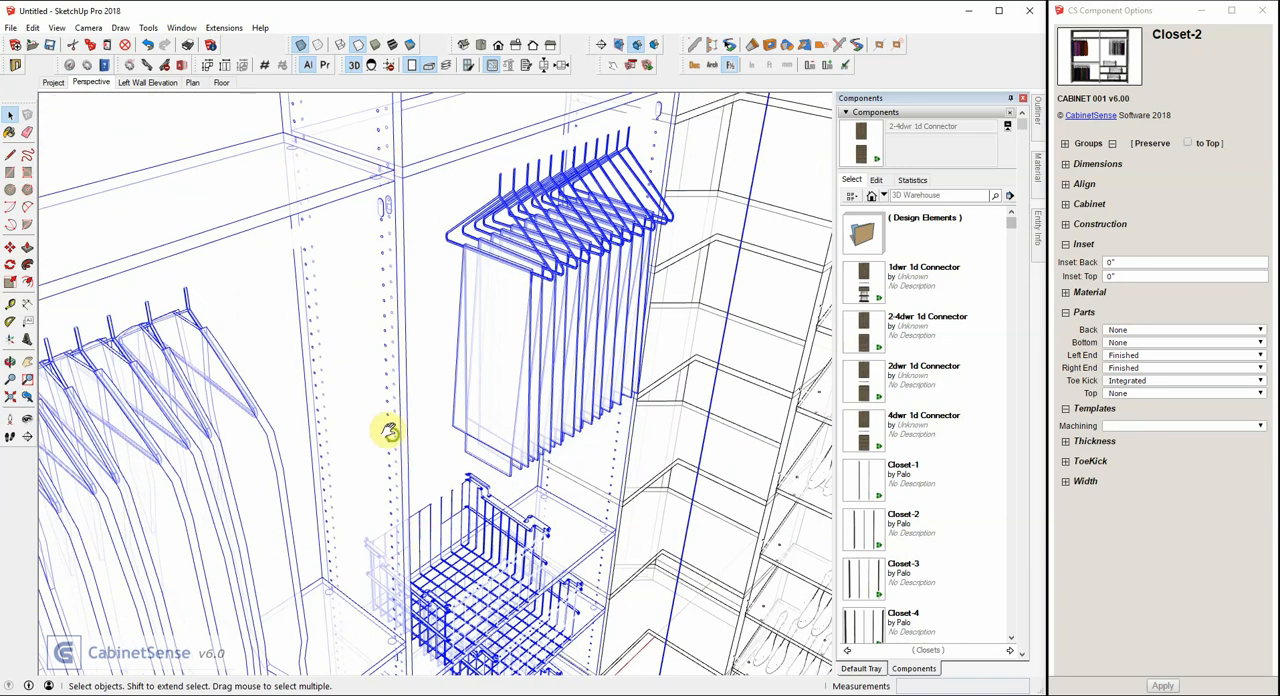
scroll(389, 430, "up", 8)
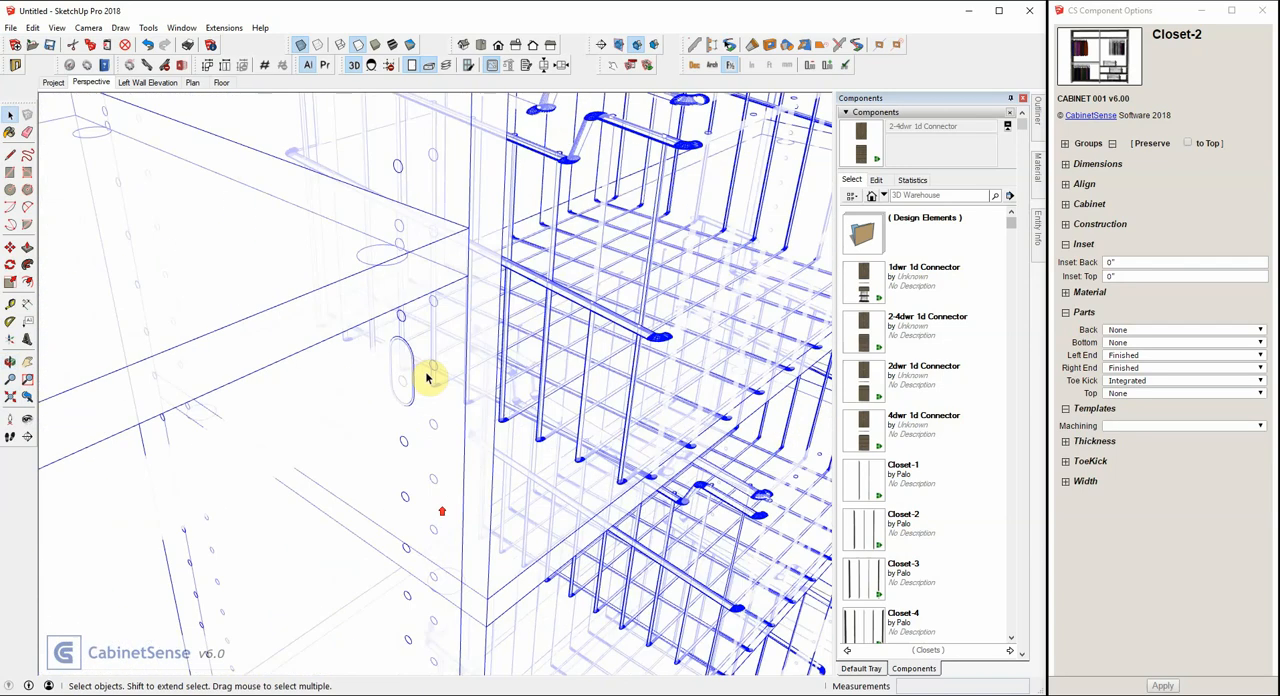
scroll(427, 378, "up", 2)
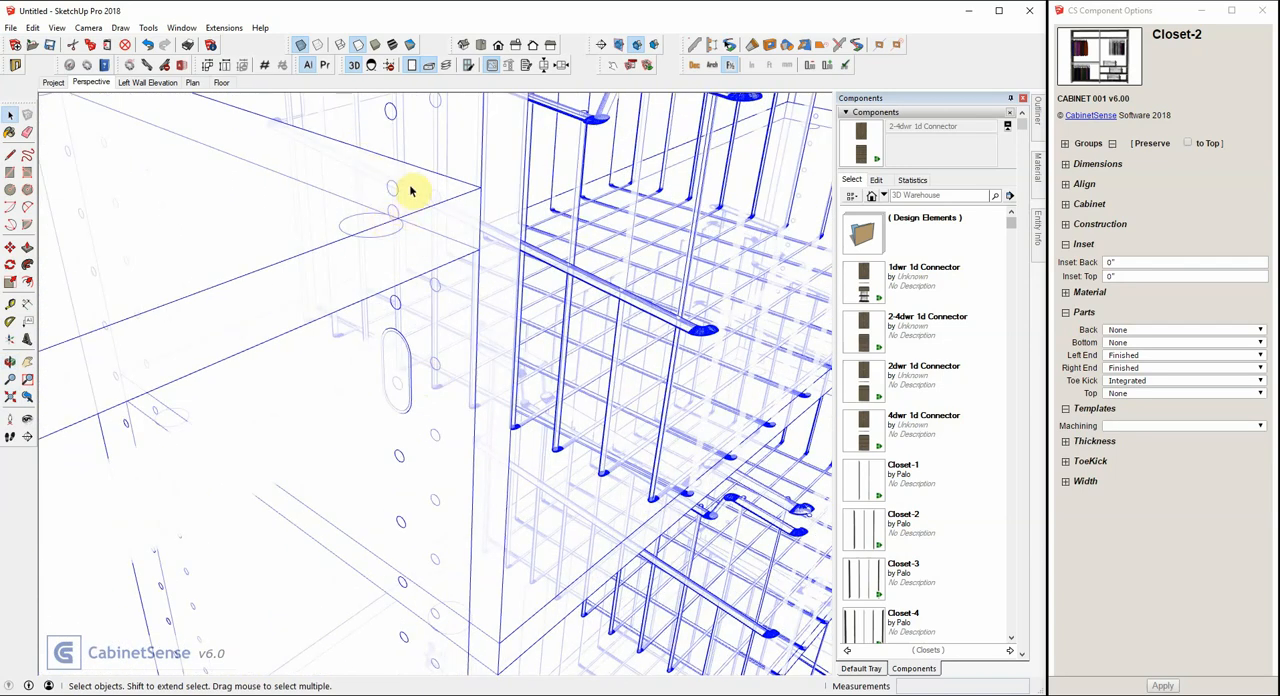
scroll(400, 394, "down", 4)
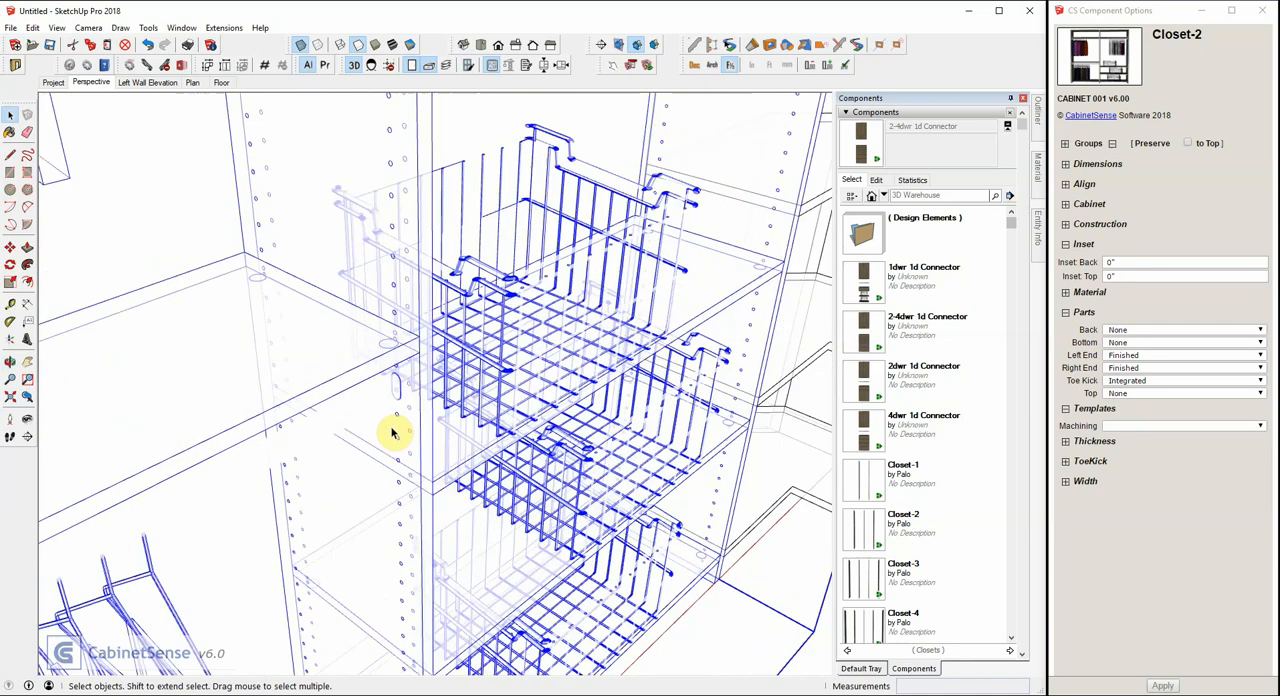
Open the 32mm System choices in the construction settings of the left-wall Closet-2.
scroll(392, 432, "down", 6)
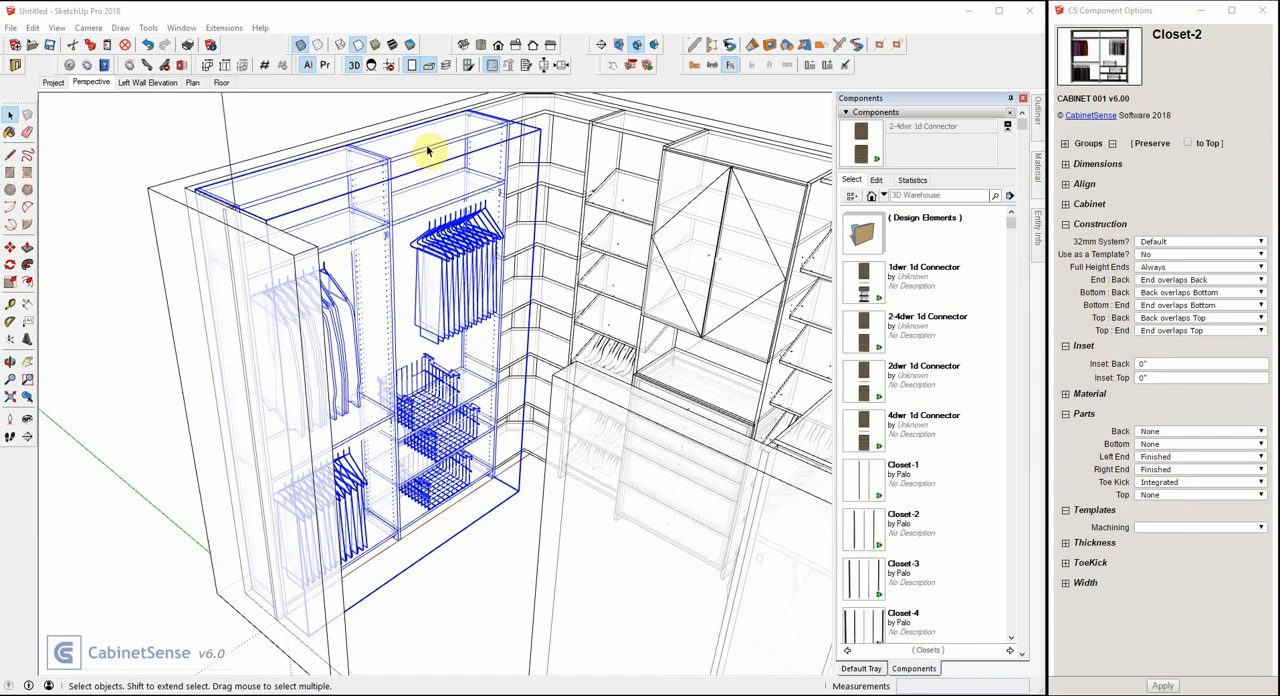
left_click(1179, 240)
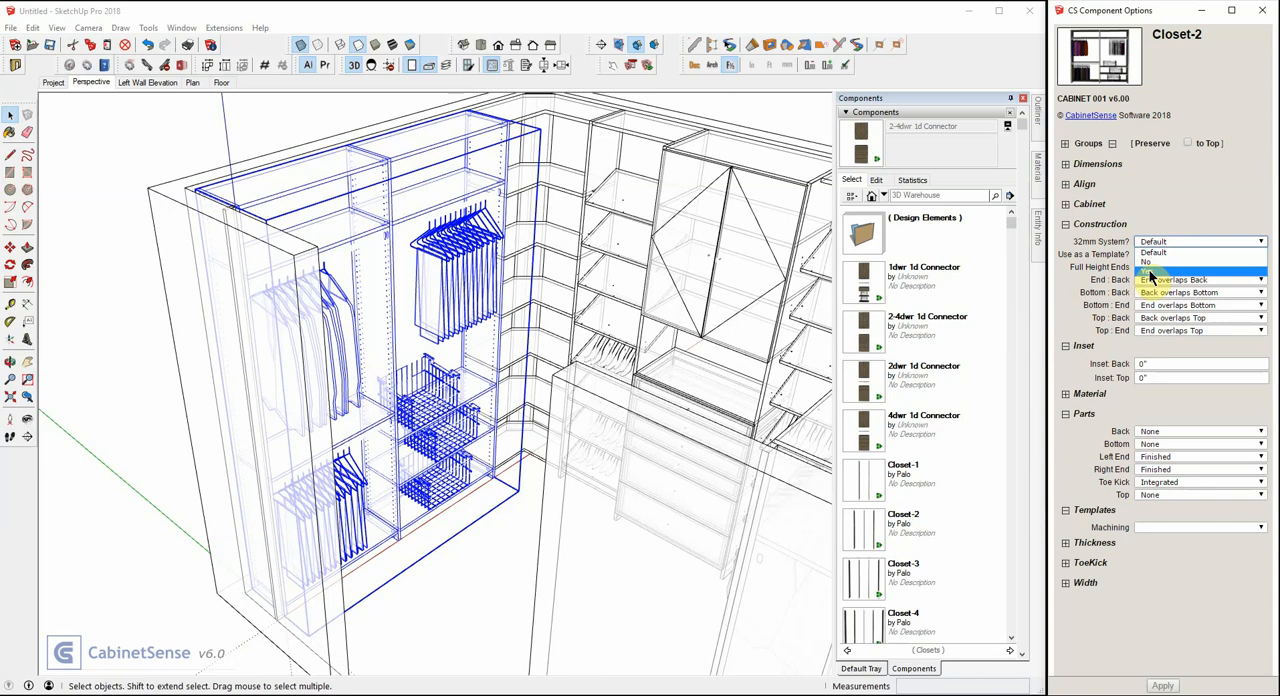
Set Closet-2's 32mm System option to Yes, apply it, and inspect the holes around its fixed shelves, rod supports and baskets.
left_click(1150, 272)
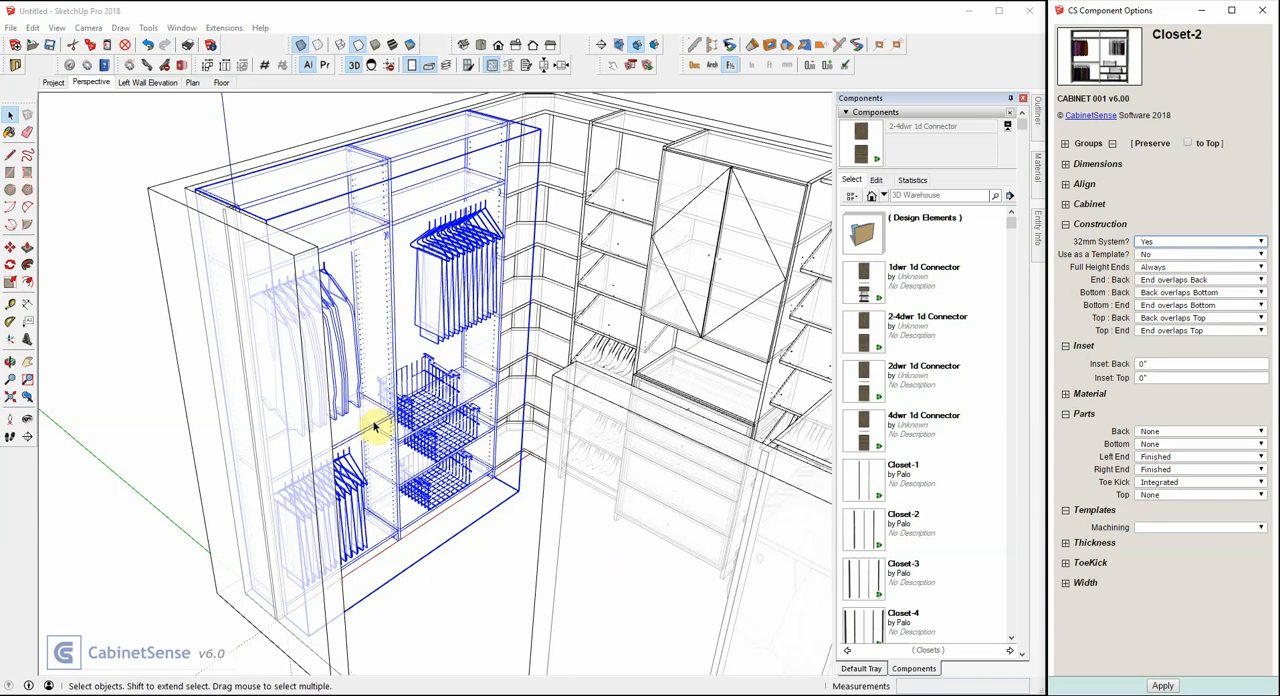
left_click(1162, 687)
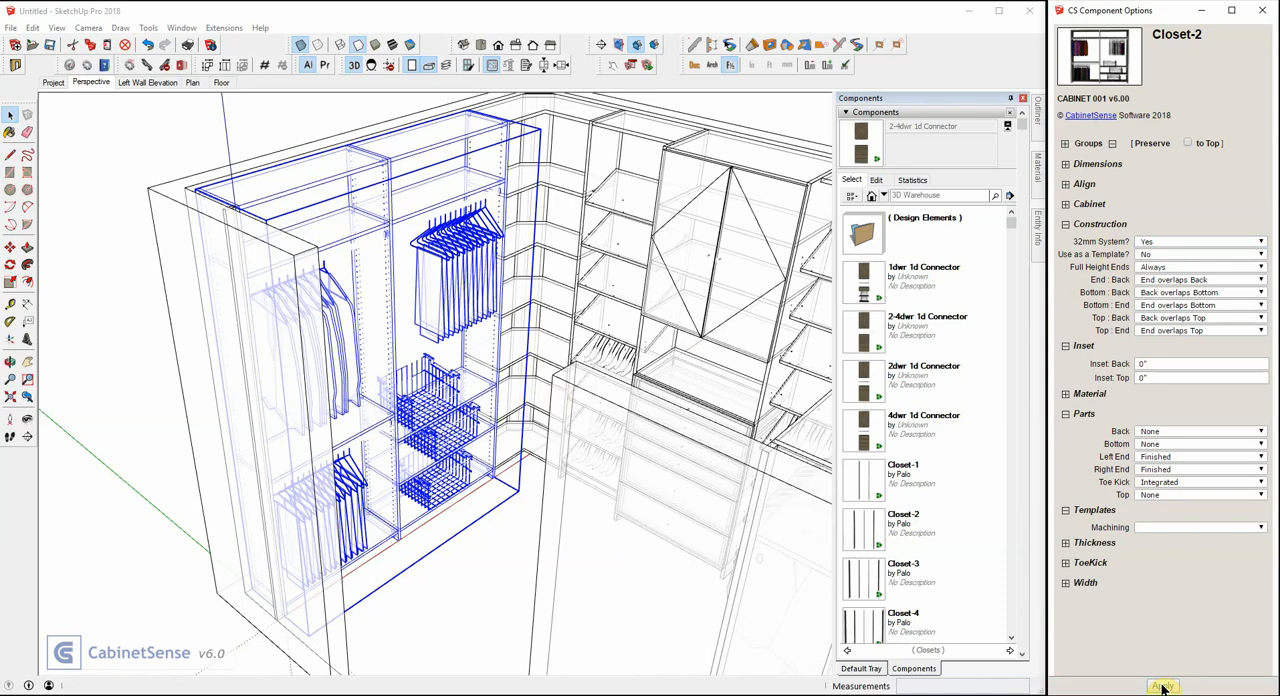
left_click(165, 66)
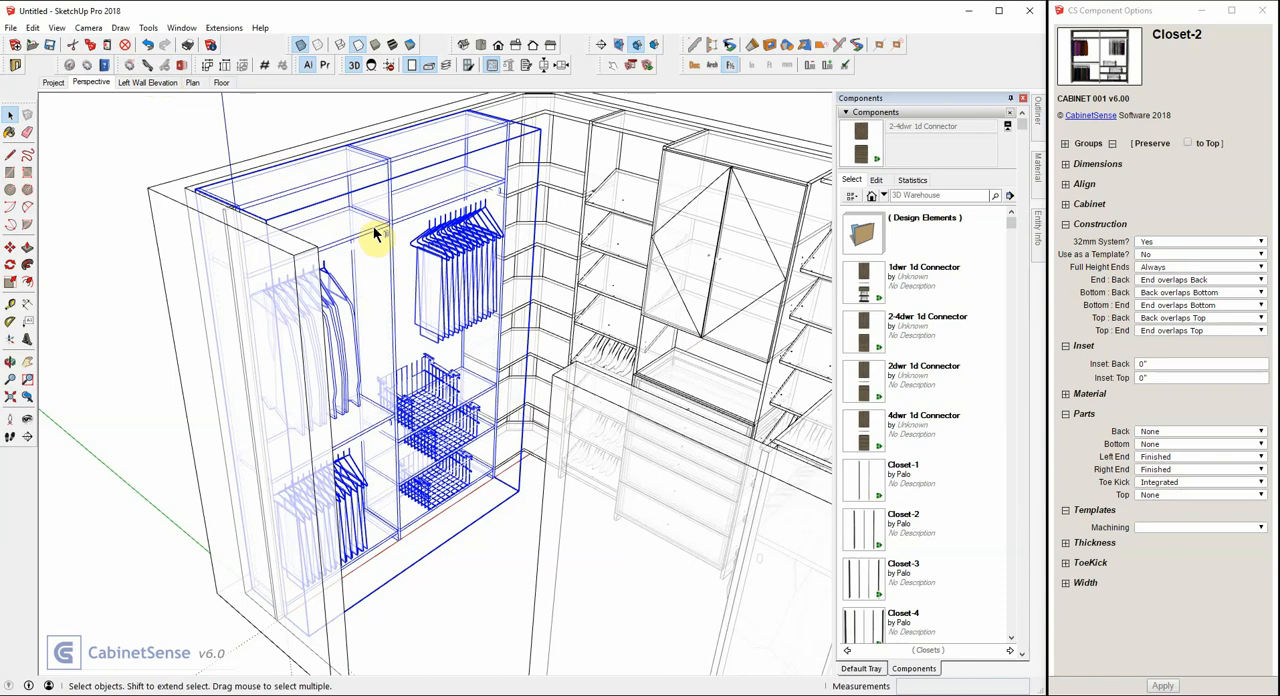
scroll(375, 233, "up", 10)
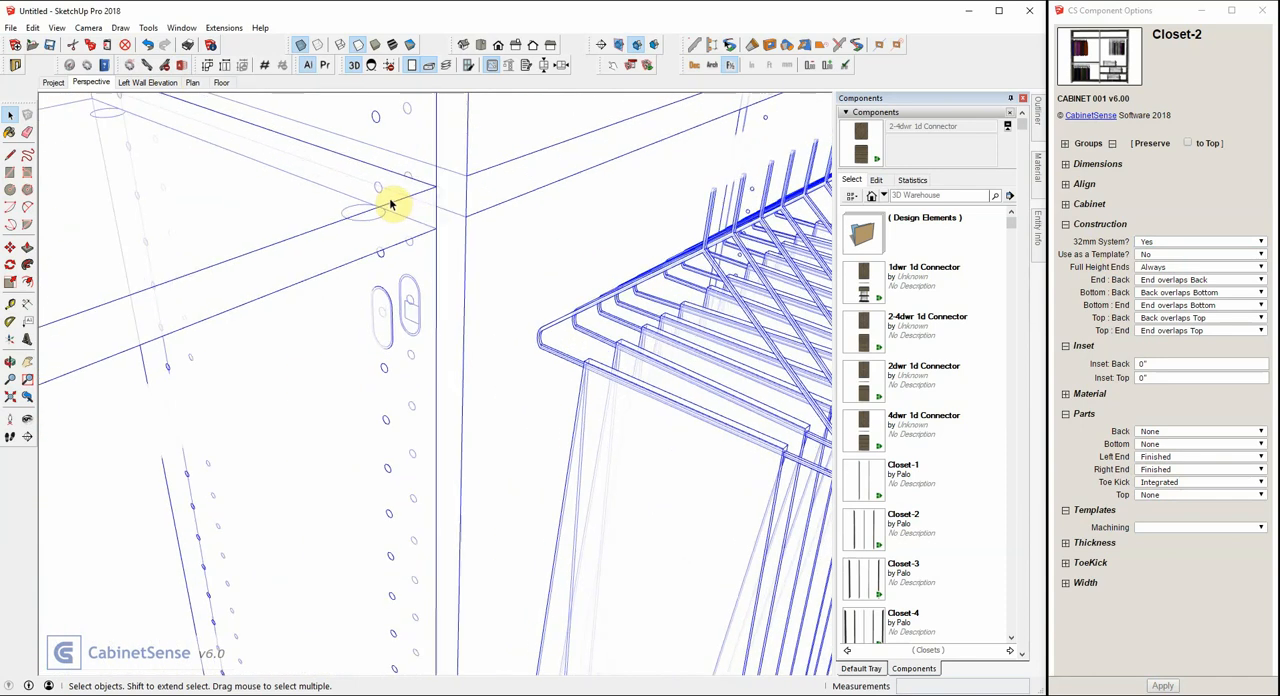
scroll(390, 203, "up", 2)
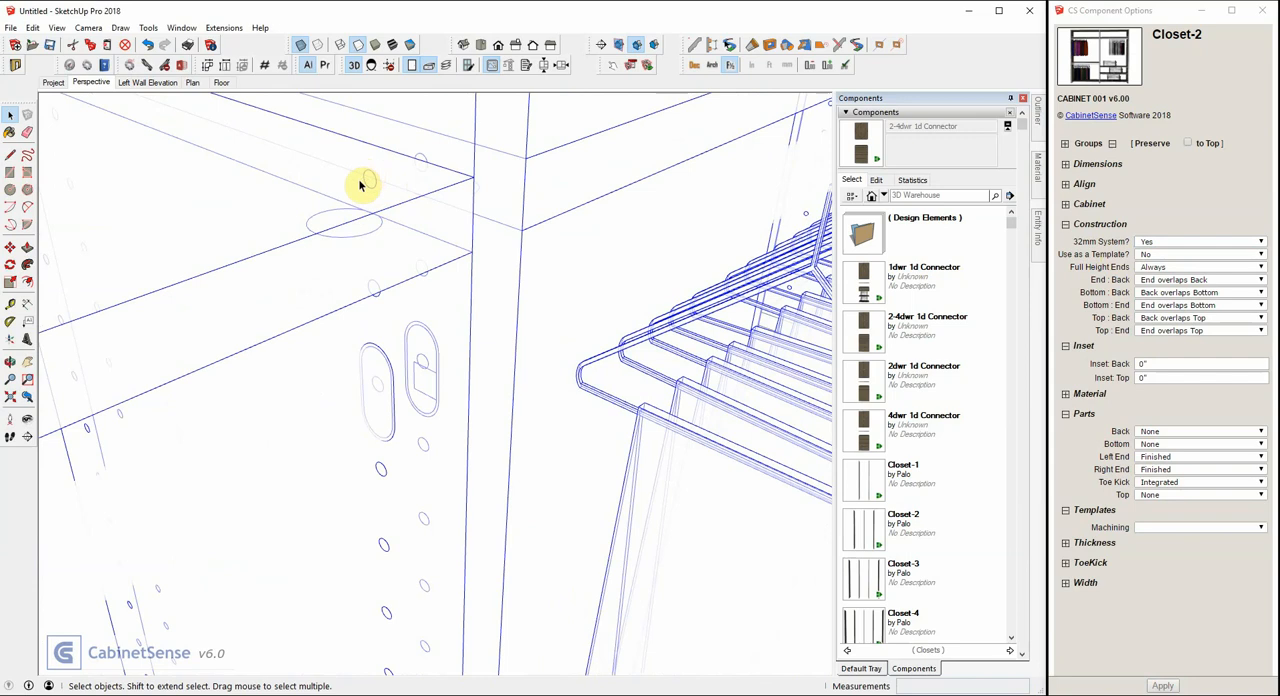
scroll(356, 152, "down", 10)
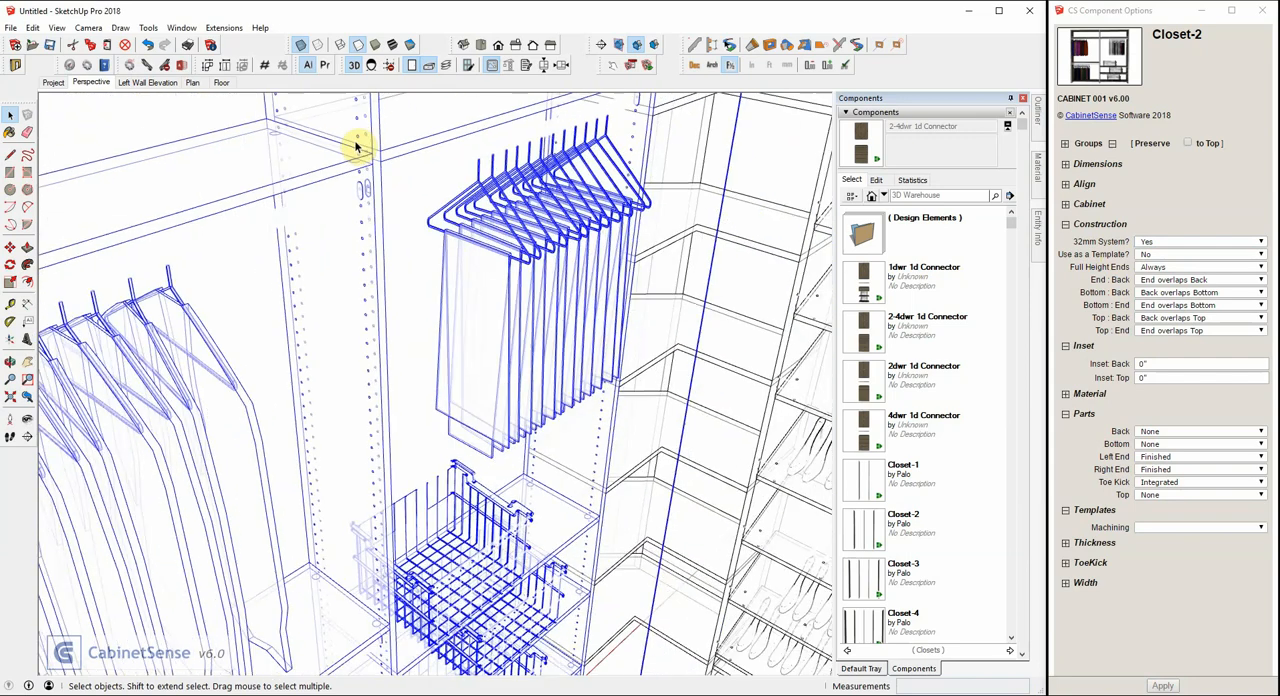
scroll(370, 425, "up", 8)
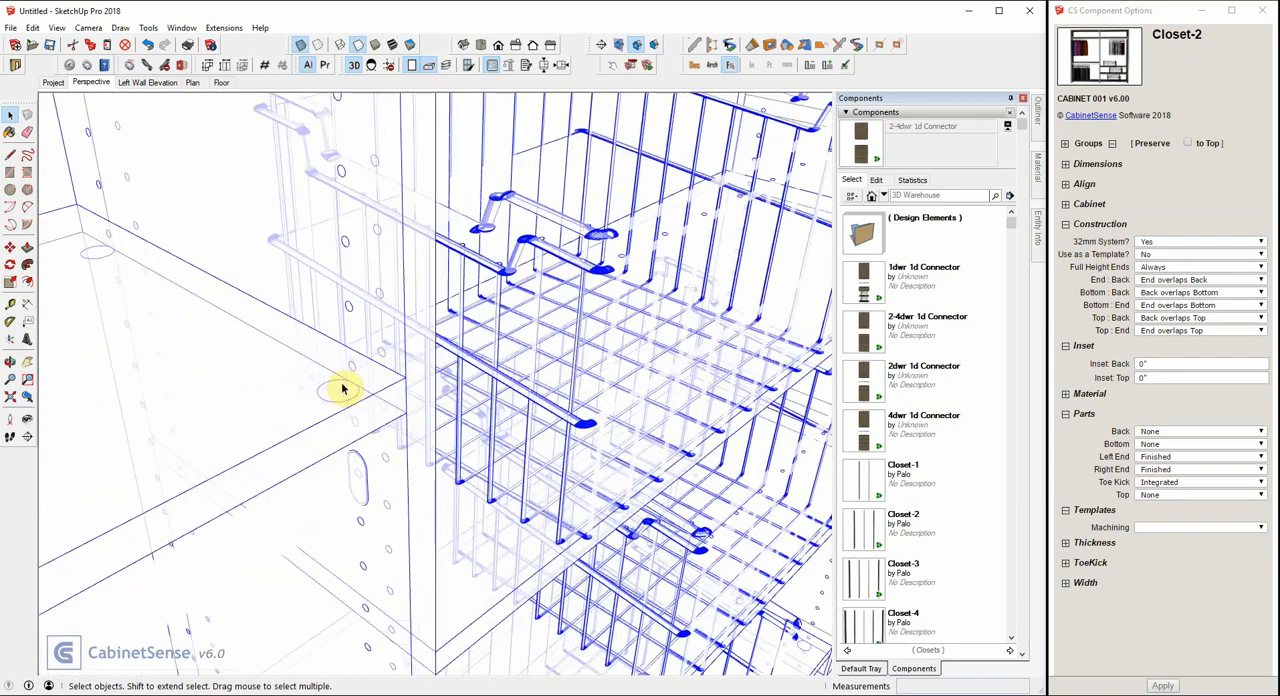
scroll(341, 389, "down", 10)
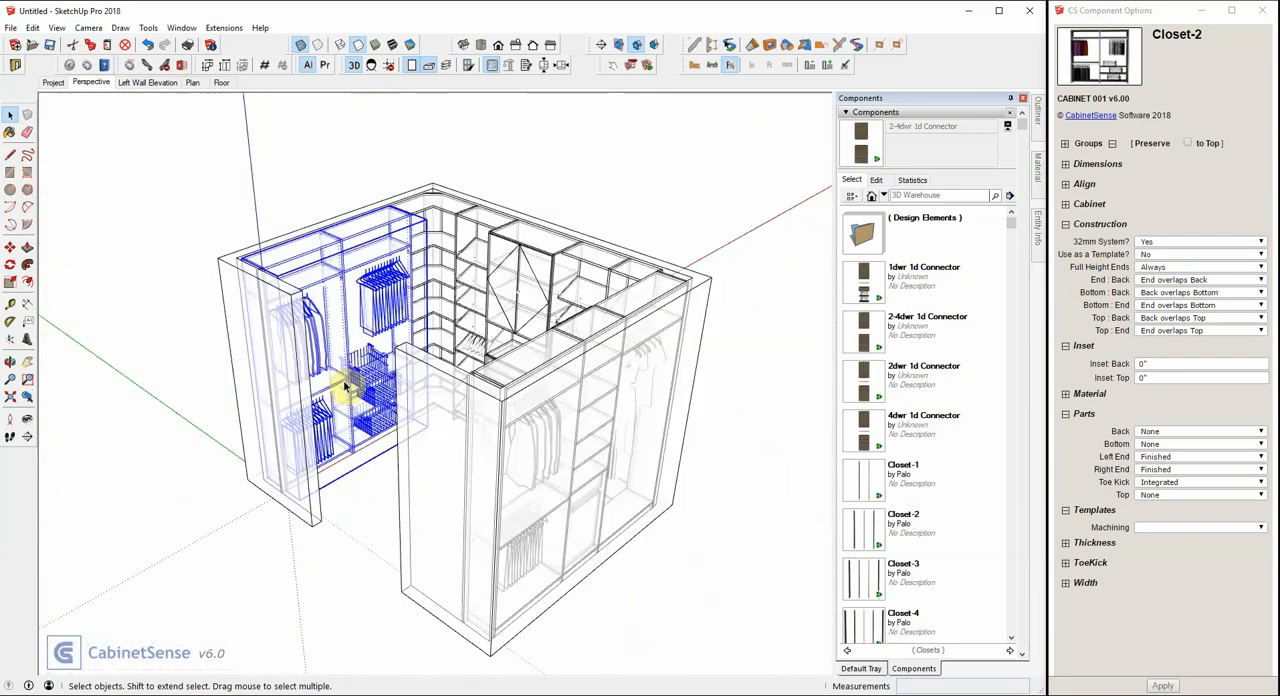
Deselect Closet-2 and return the model to the shaded-with-textures style without X-ray transparency.
left_click(340, 206)
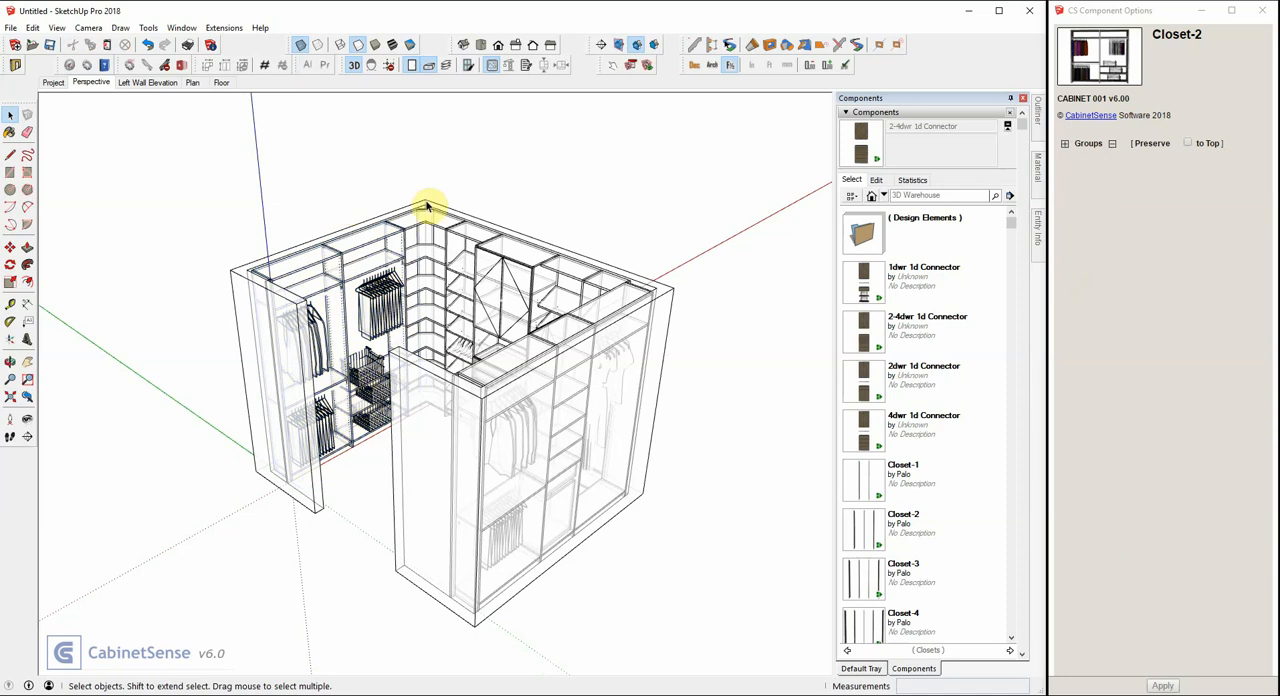
left_click(392, 45)
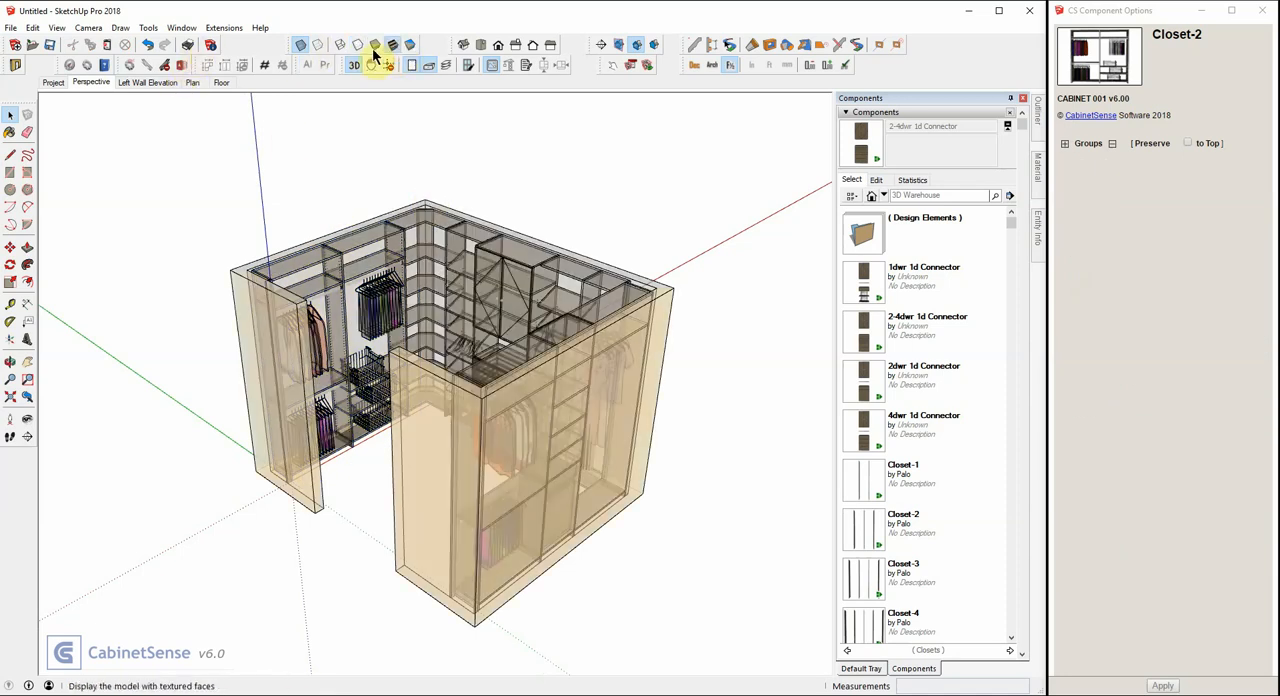
left_click(150, 69)
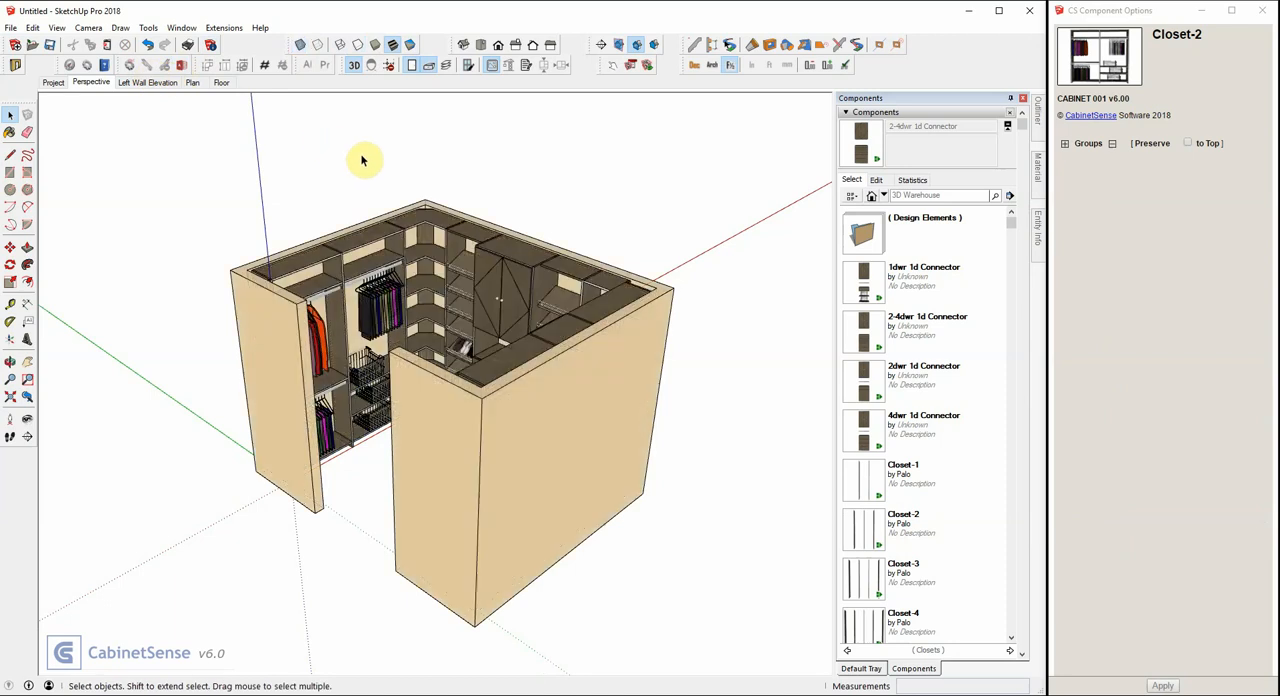
Change the height of all closet units with the CabinetSense Change Height command, entering -4 as the new height.
scroll(440, 232, "up", 6)
scroll(432, 228, "down", 3)
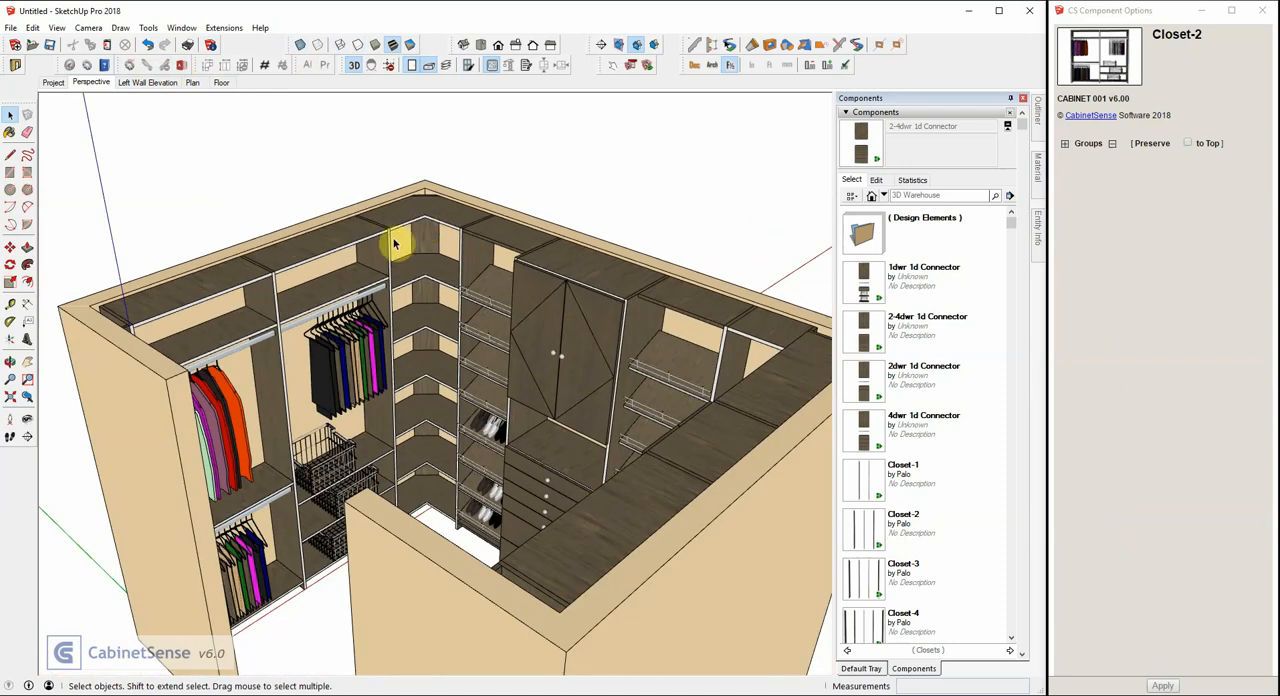
mouse_move(360, 257)
middle_mouse_down()
mouse_move(454, 222)
mouse_move(354, 243)
middle_mouse_up()
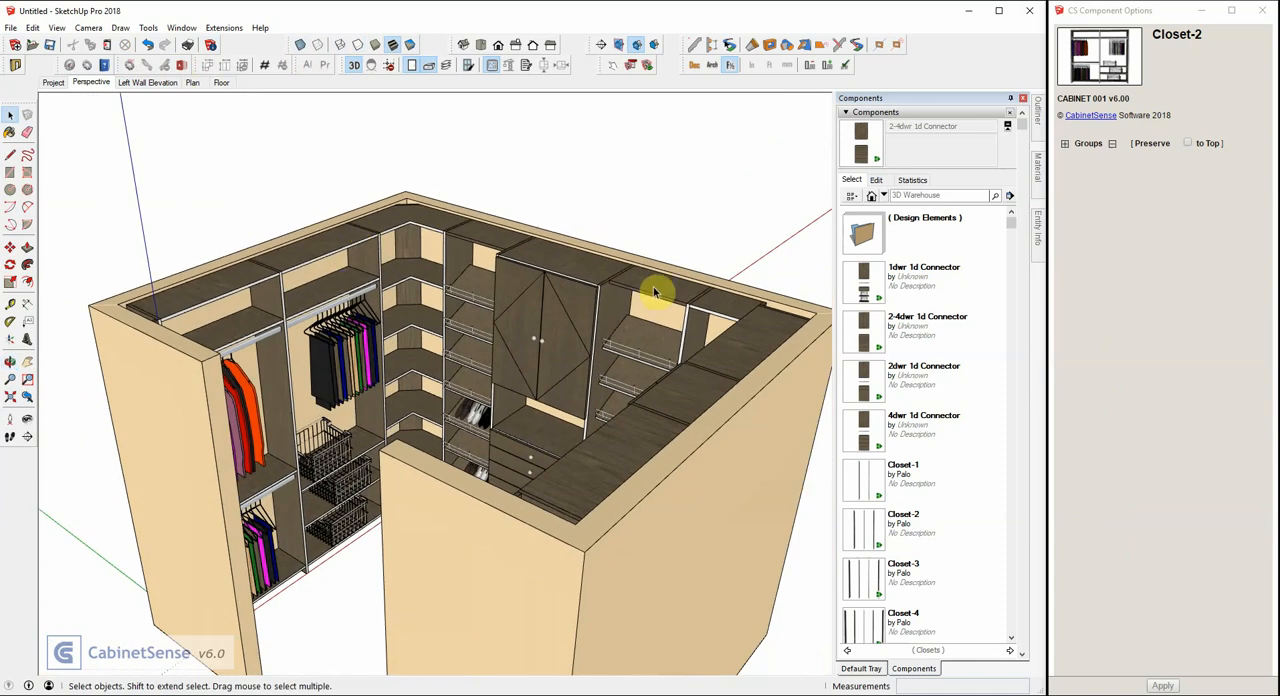
middle_click_drag(511, 288, 526, 249)
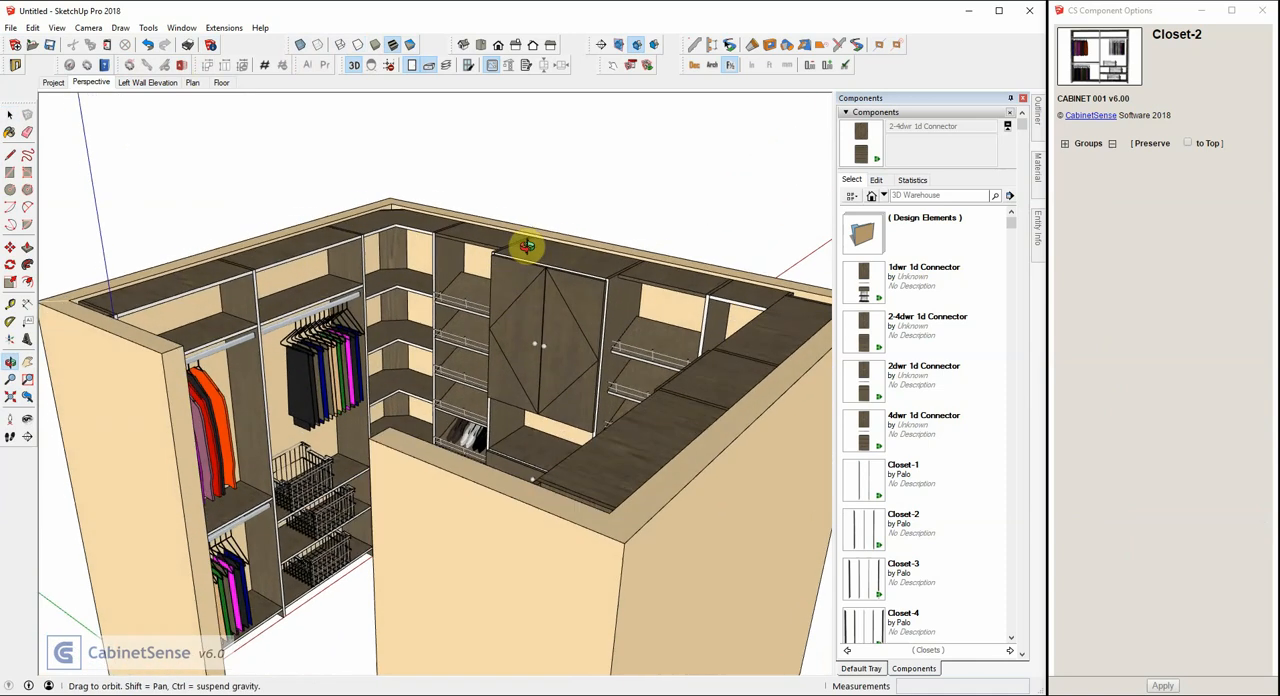
scroll(524, 249, "up", 5)
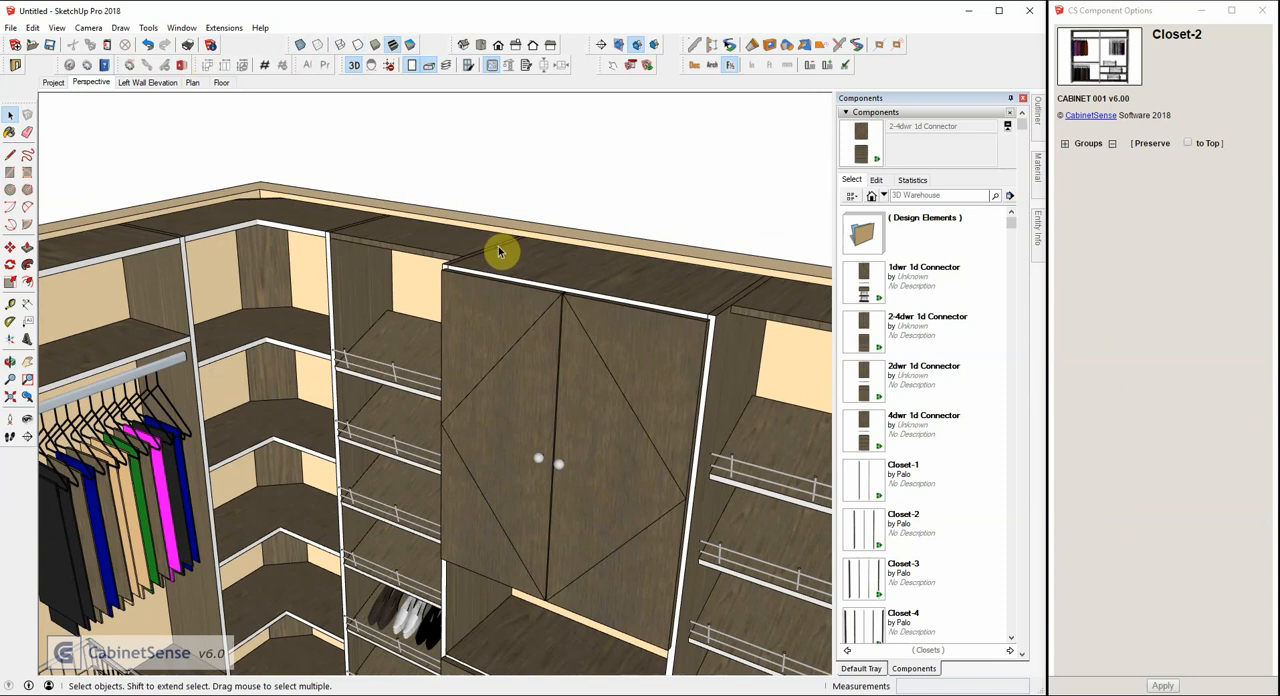
scroll(498, 246, "down", 5)
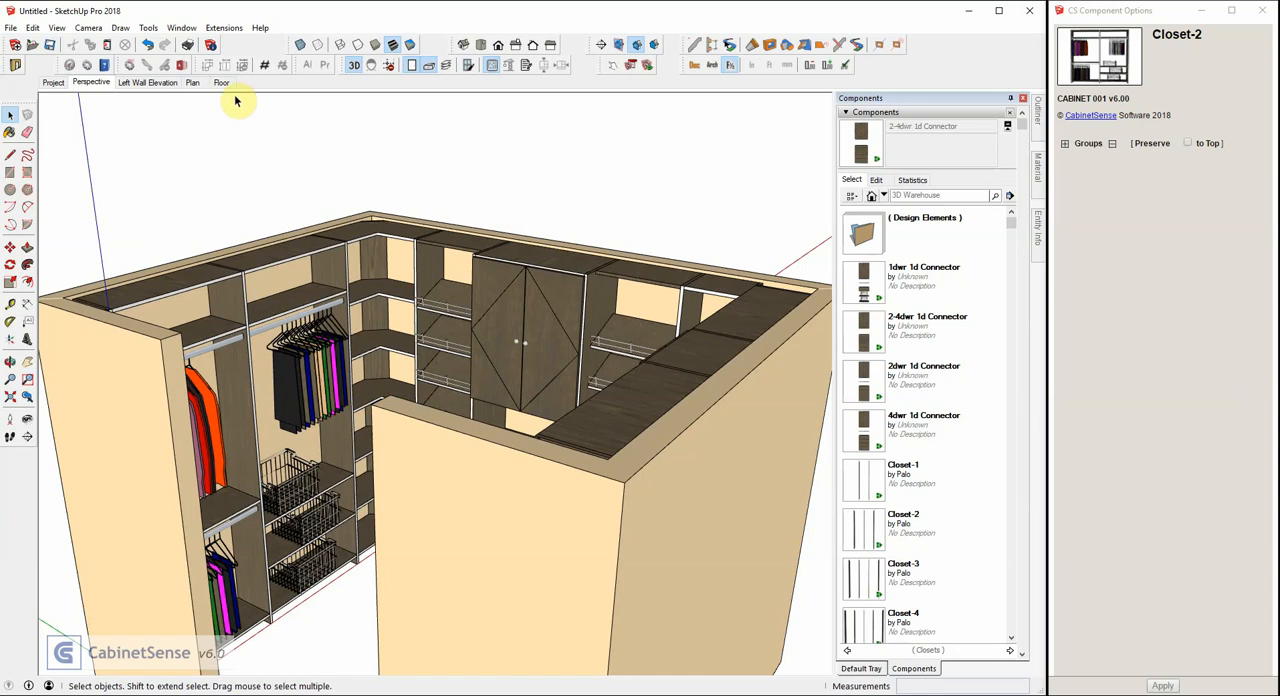
left_click(225, 30)
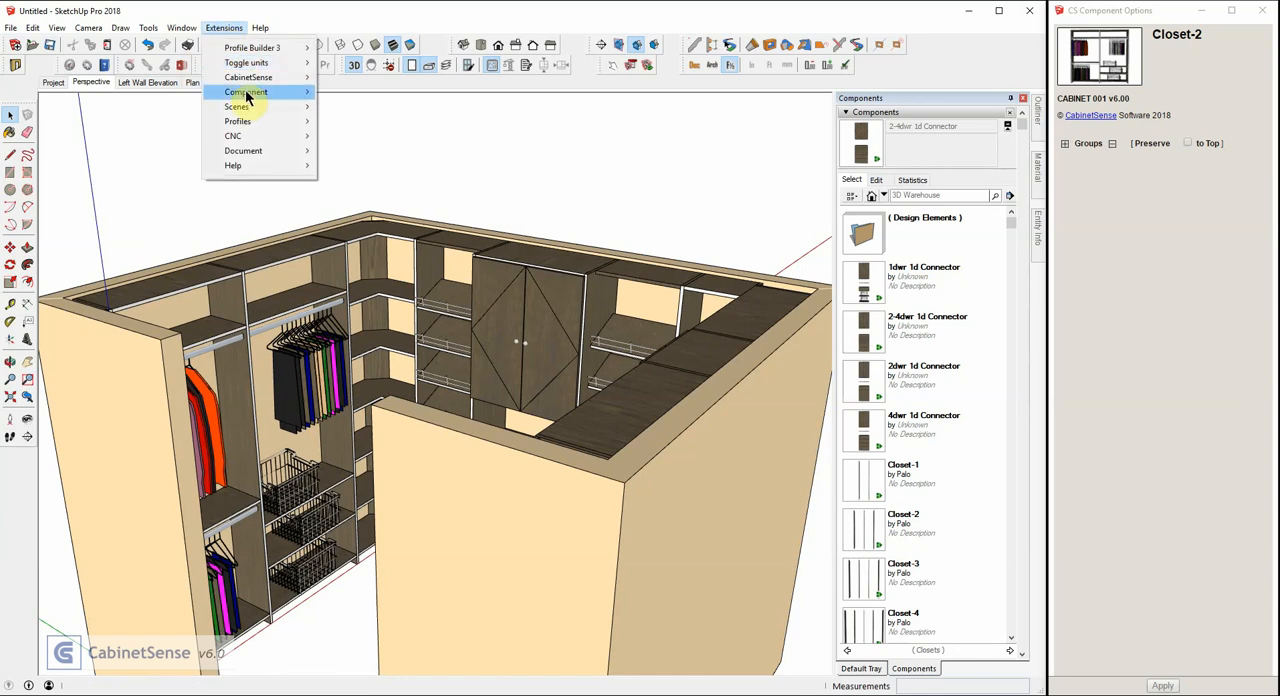
mouse_move(249, 91)
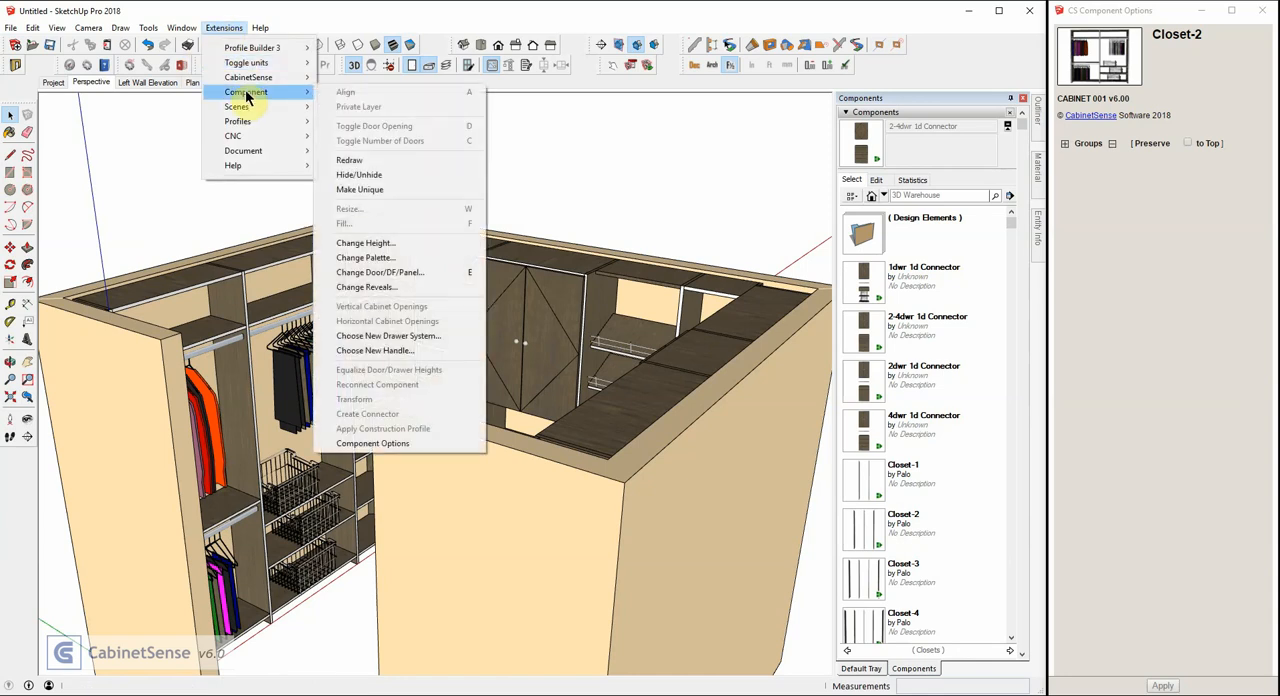
left_click(362, 245)
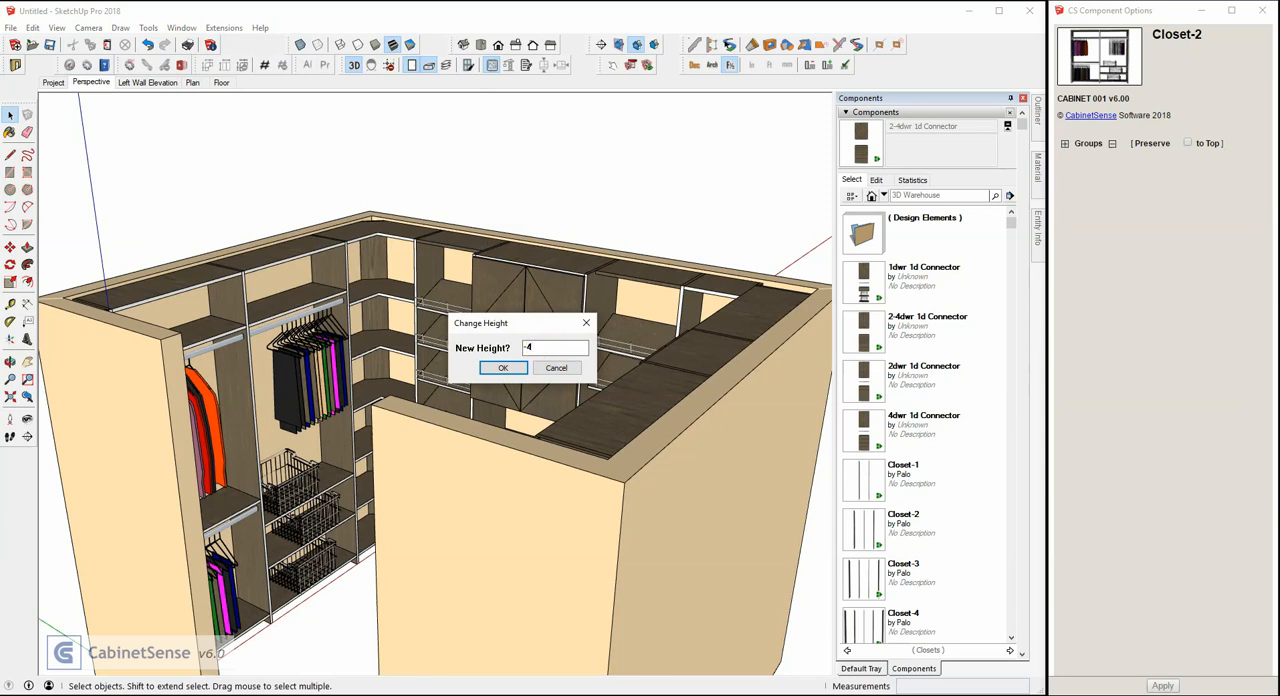
key("Return")
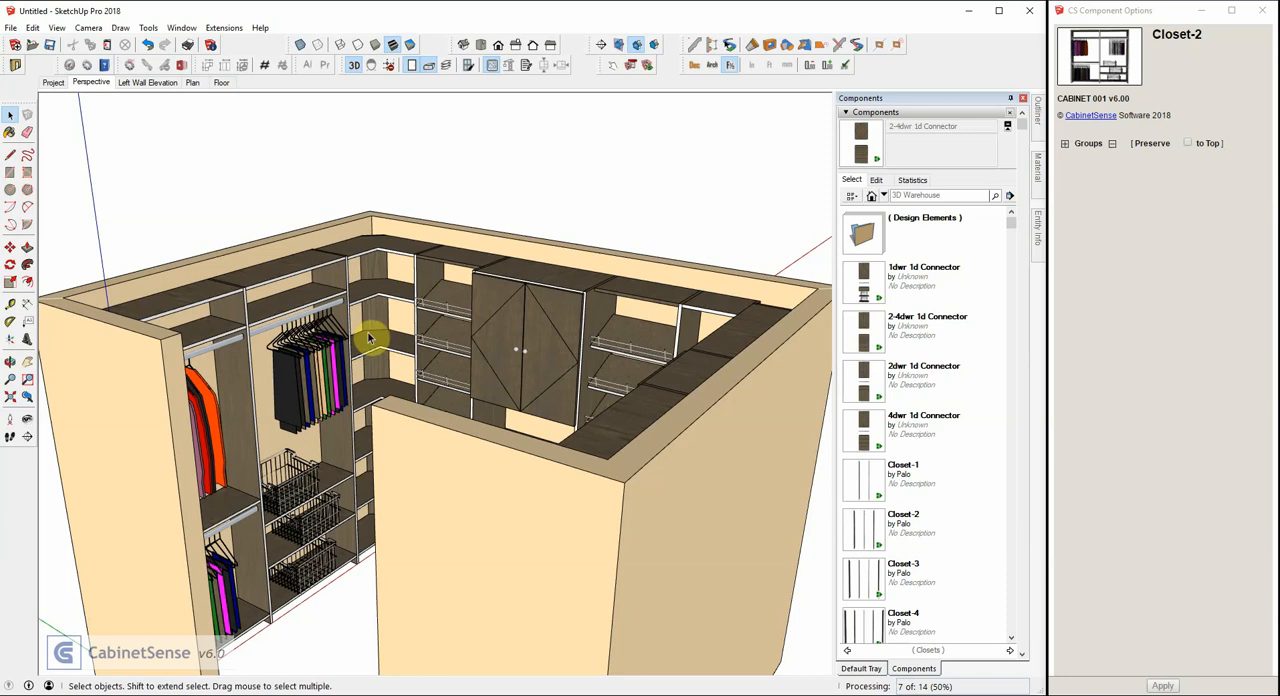
Examine the top joint between the left-wall Closet-2 and the Corner Angle unit, selecting the corner unit to check its construction settings.
scroll(320, 289, "up", 6)
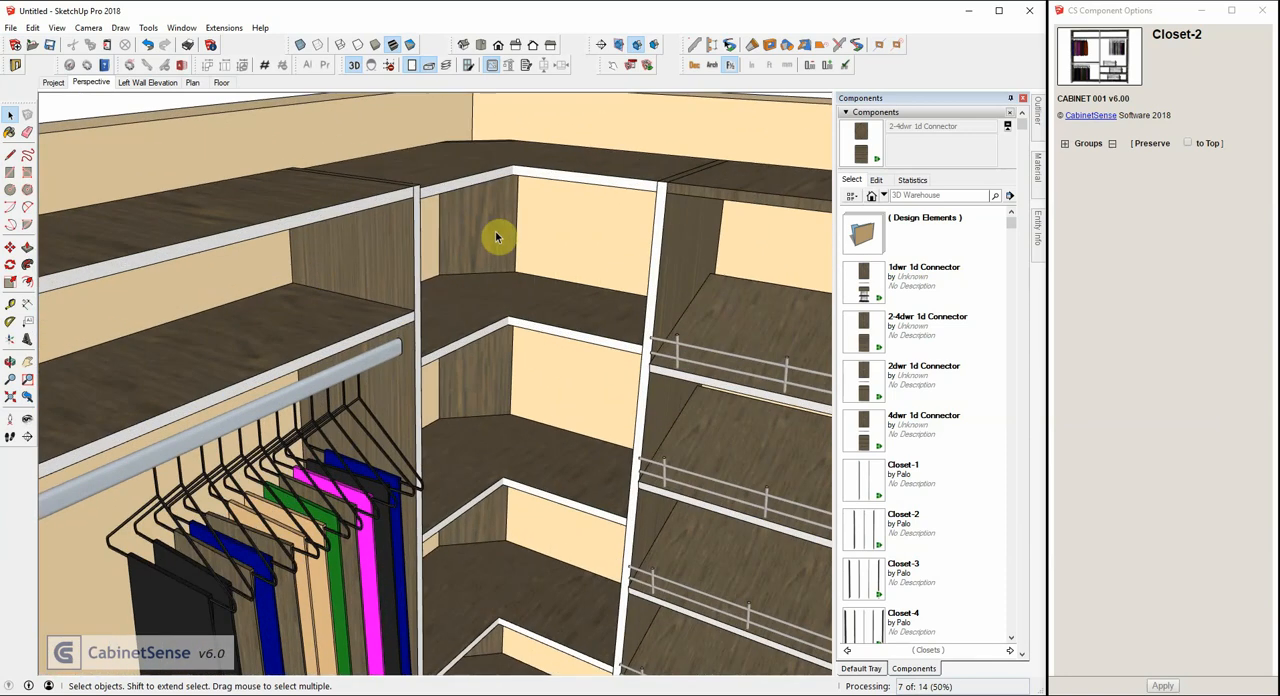
mouse_move(495, 237)
middle_mouse_down()
mouse_move(197, 240)
mouse_move(447, 187)
middle_mouse_up()
scroll(447, 187, "up", 5)
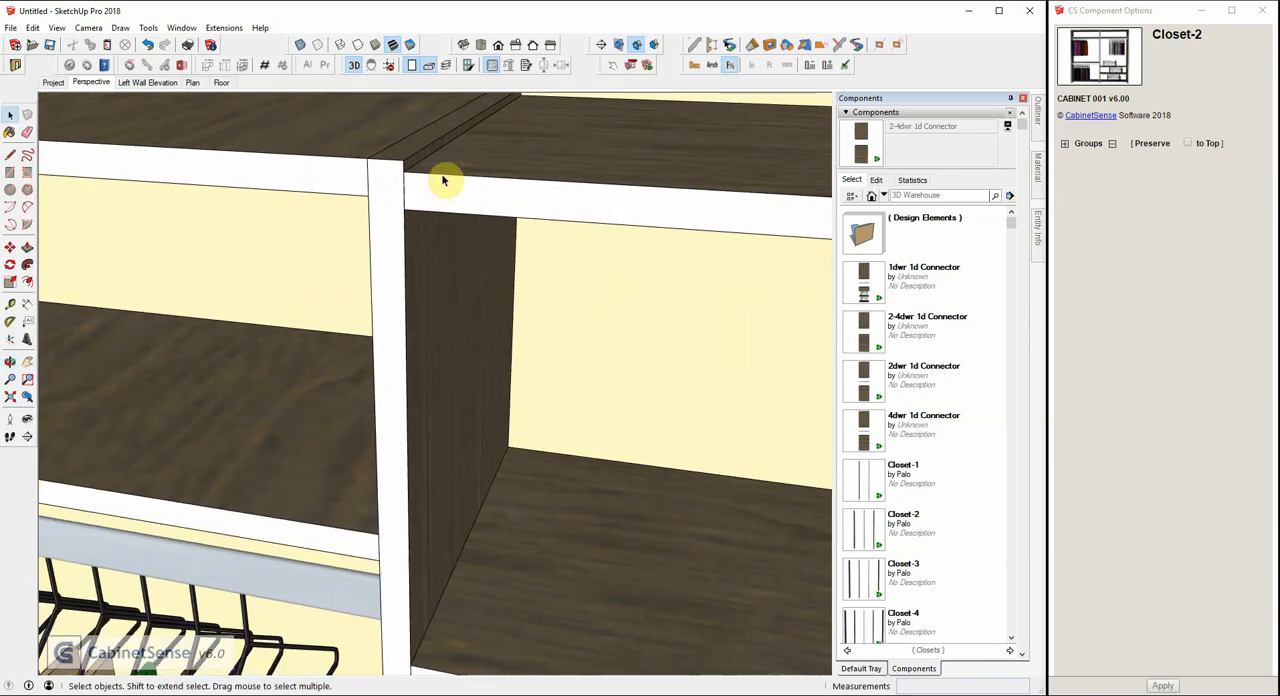
left_click(444, 196)
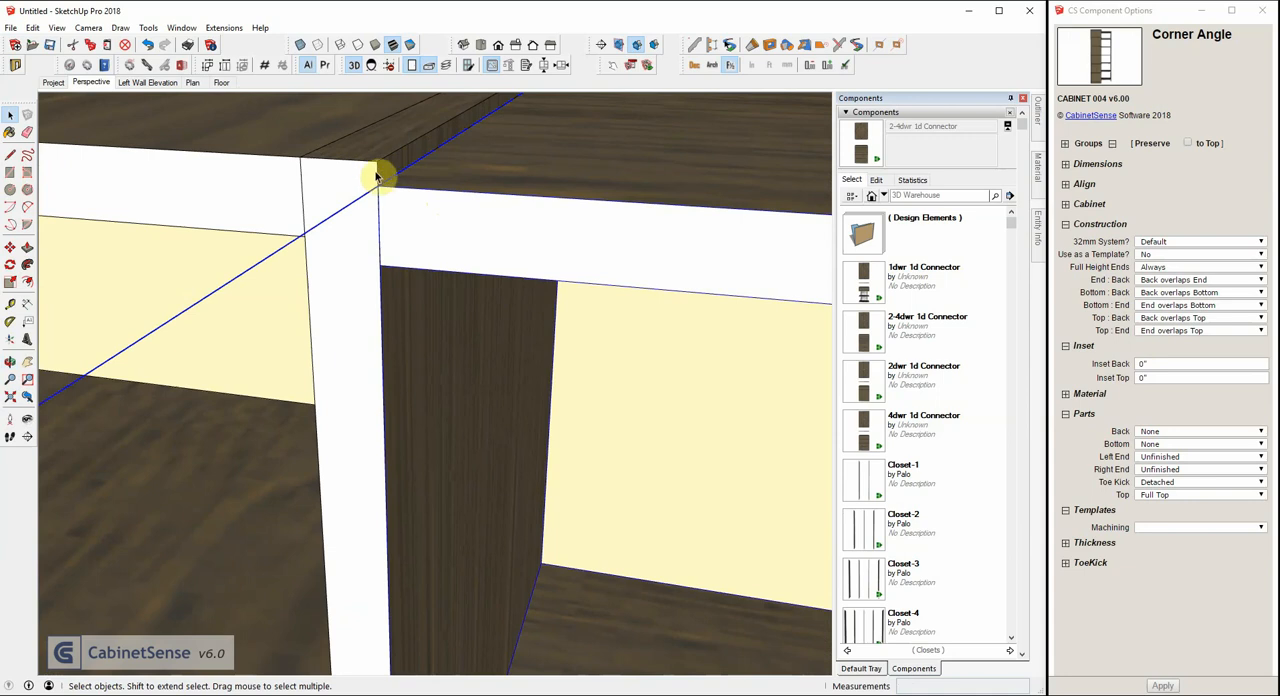
scroll(375, 190, "down", 3)
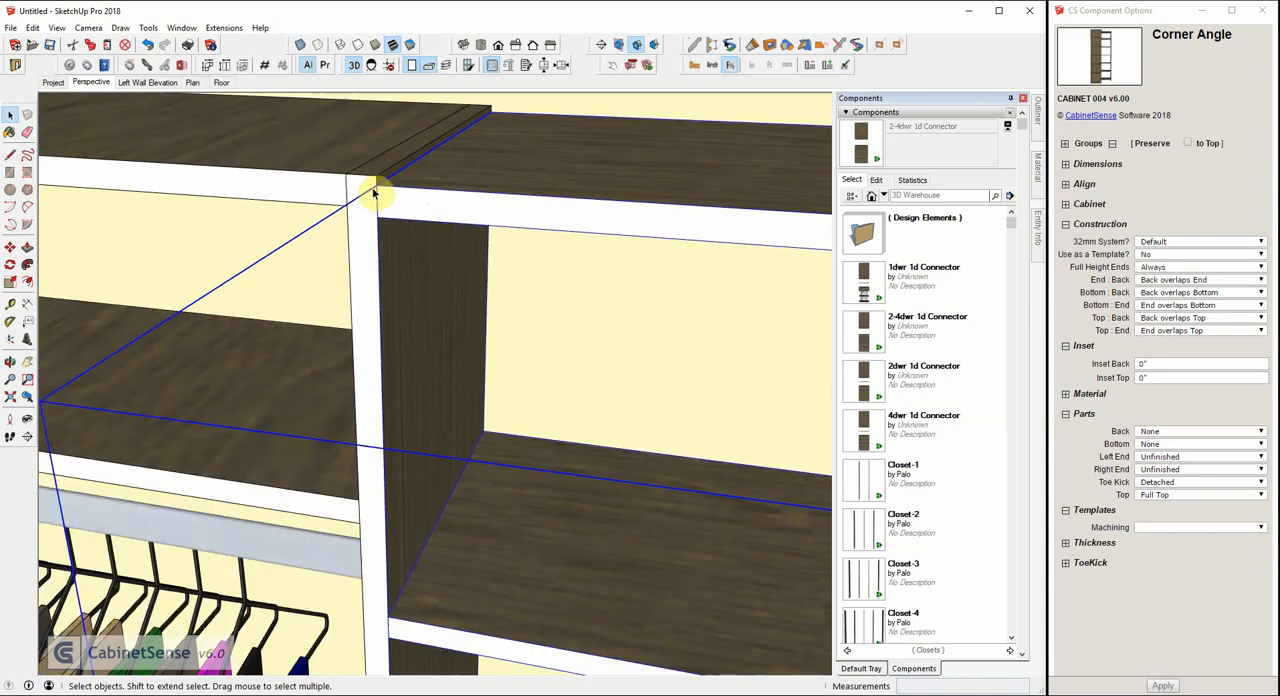
mouse_move(371, 194)
middle_mouse_down()
mouse_move(343, 205)
mouse_move(423, 220)
mouse_move(403, 218)
middle_mouse_up()
left_click(10, 115)
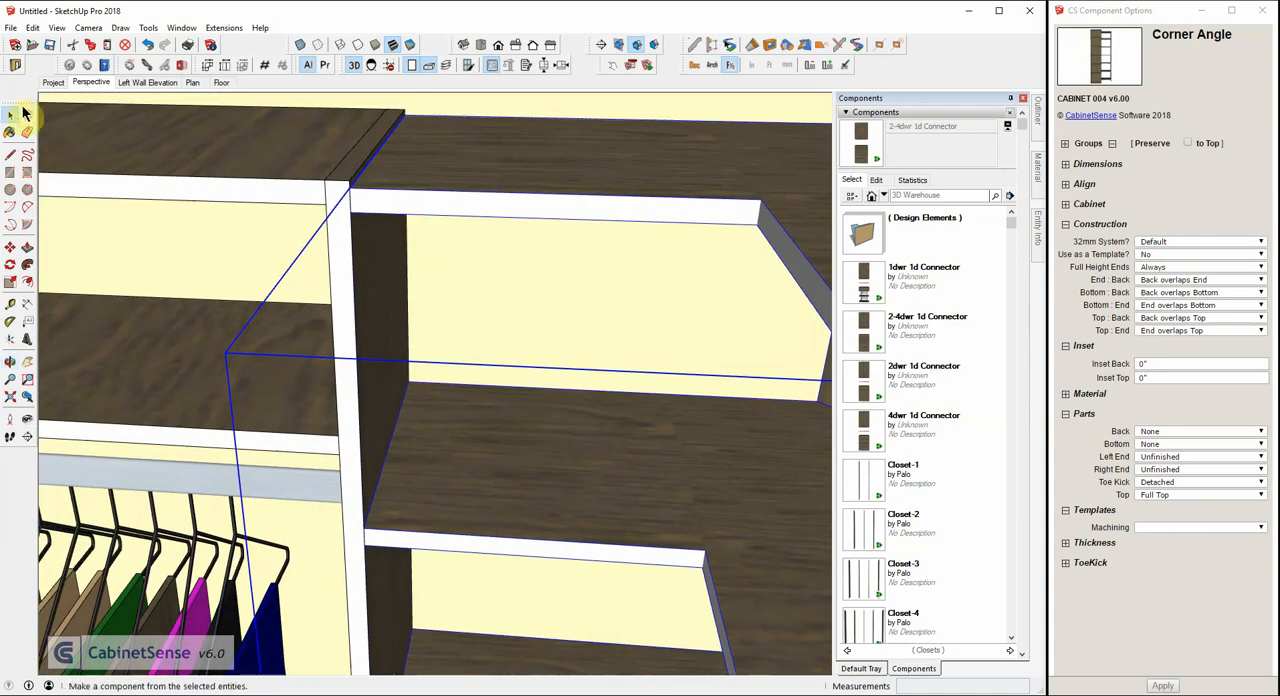
Select the Project component in the Project scene, set its 32mm System option to Yes, and apply the change.
left_click(53, 82)
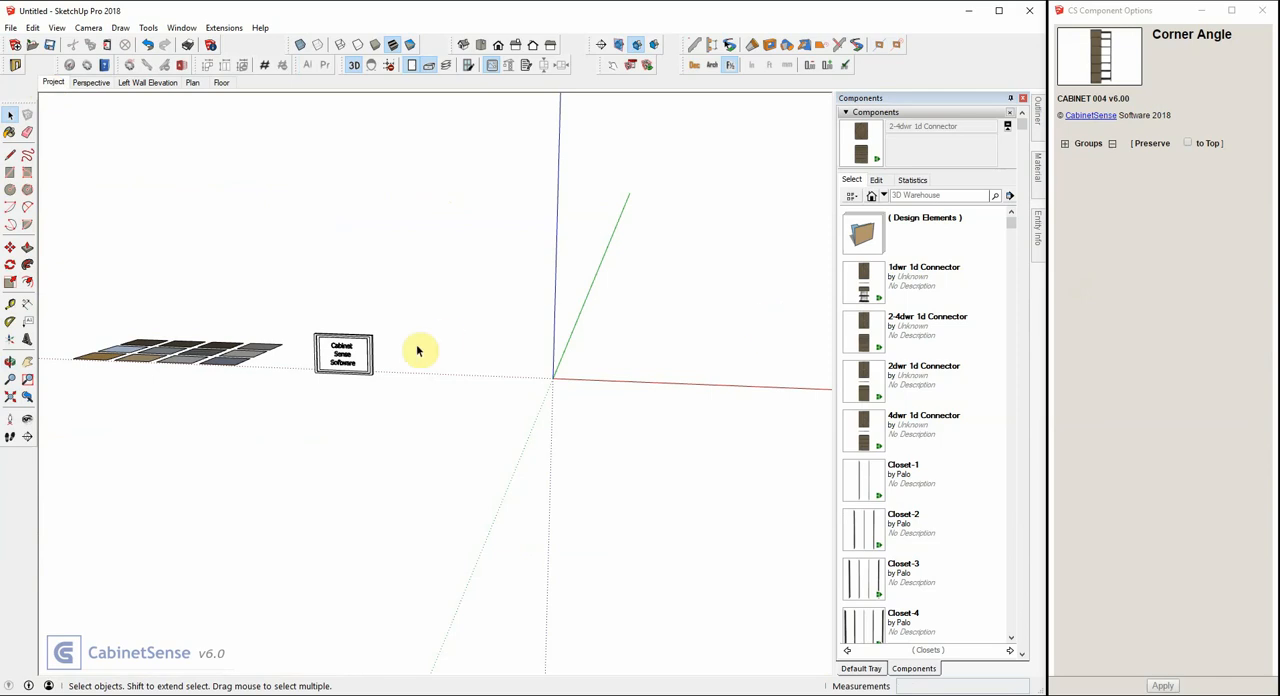
left_click(346, 352)
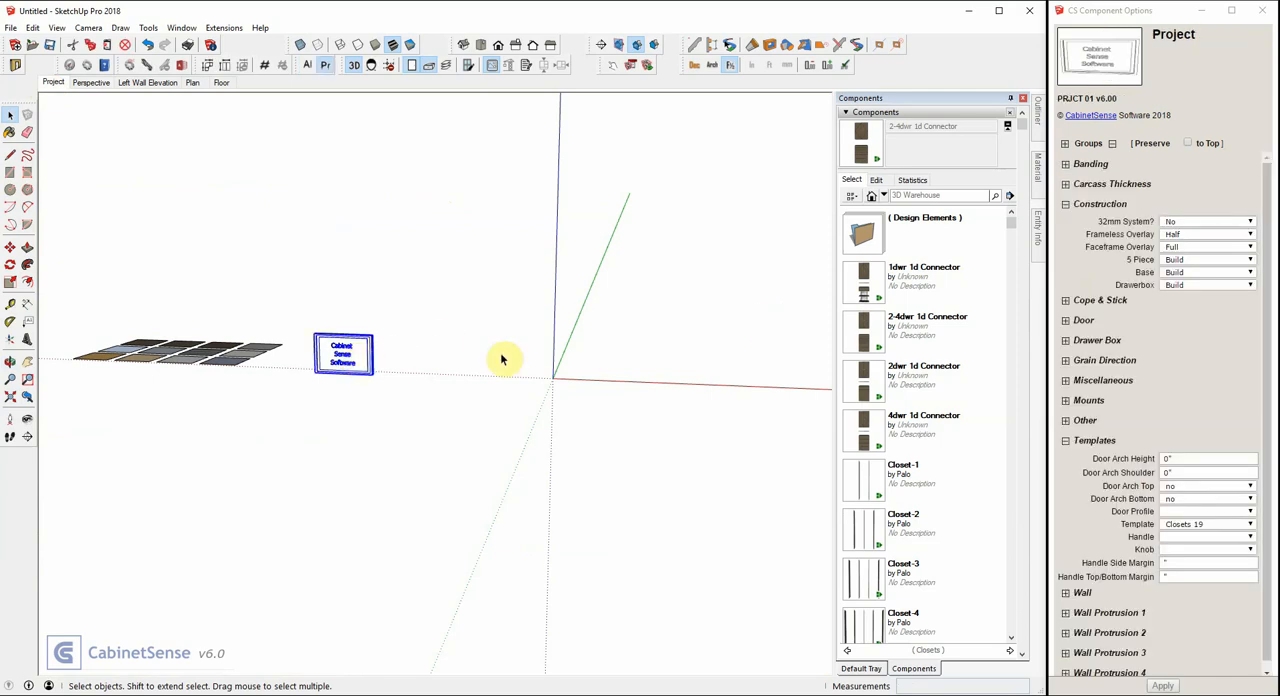
left_click(1175, 223)
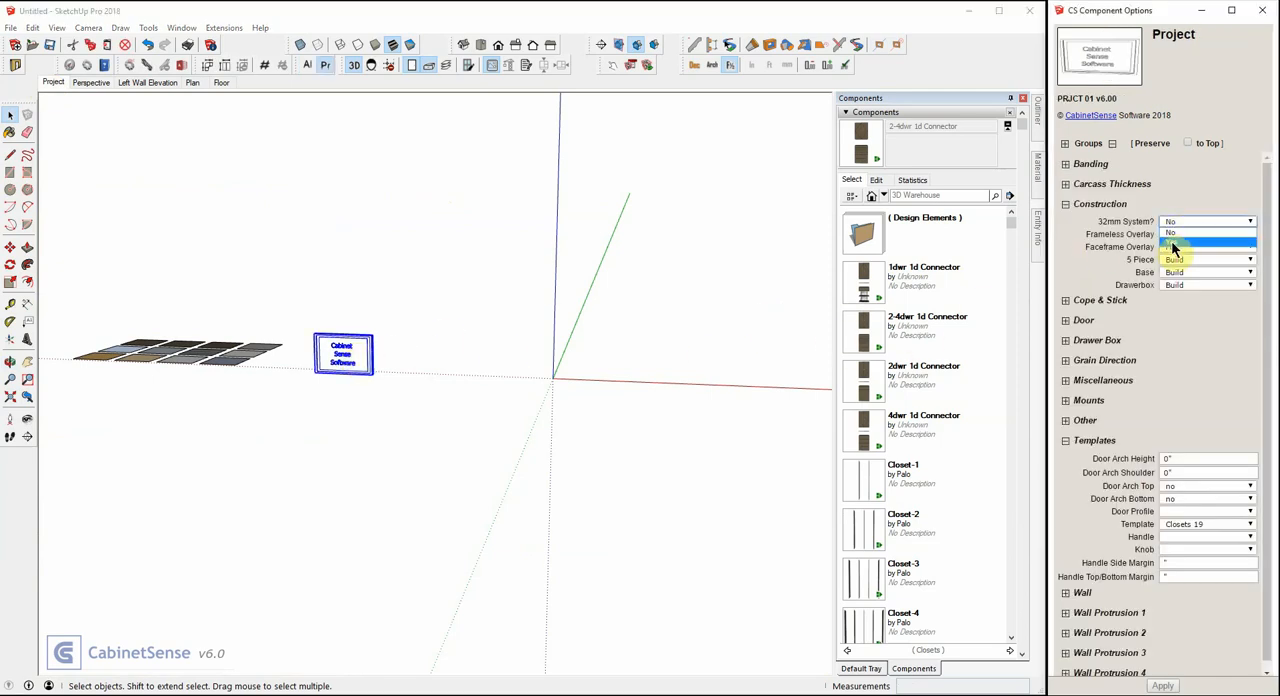
left_click(1174, 245)
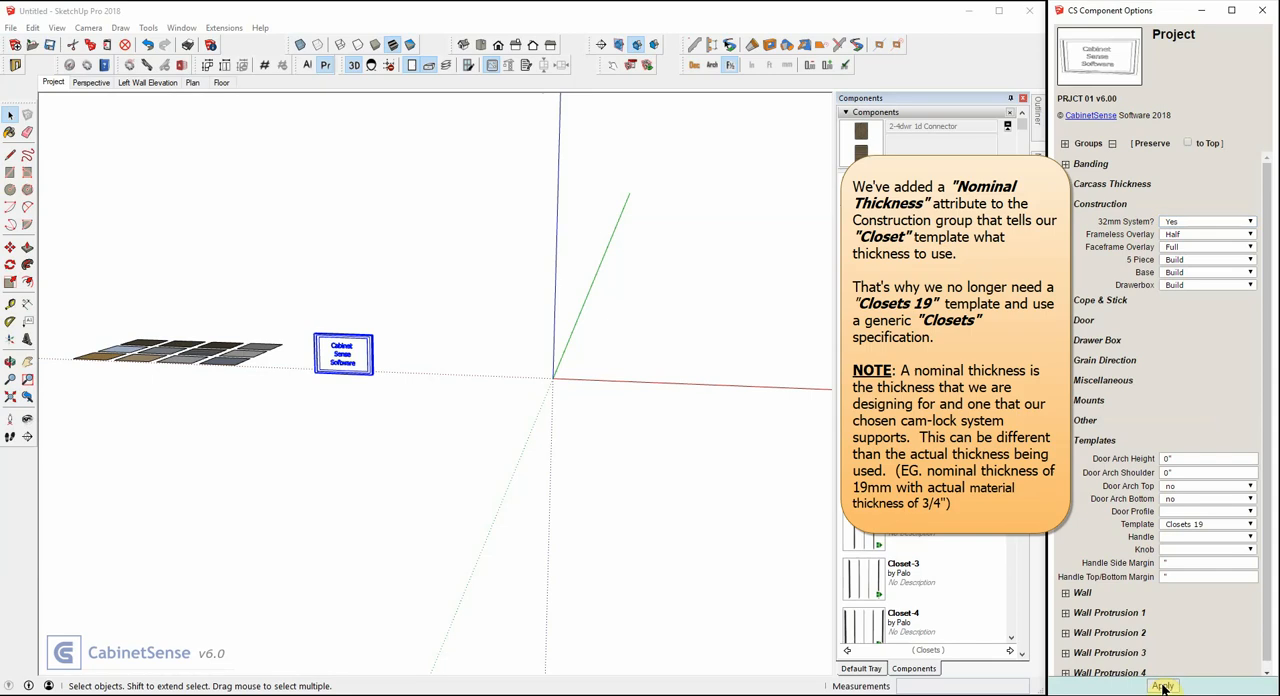
left_click(1162, 686)
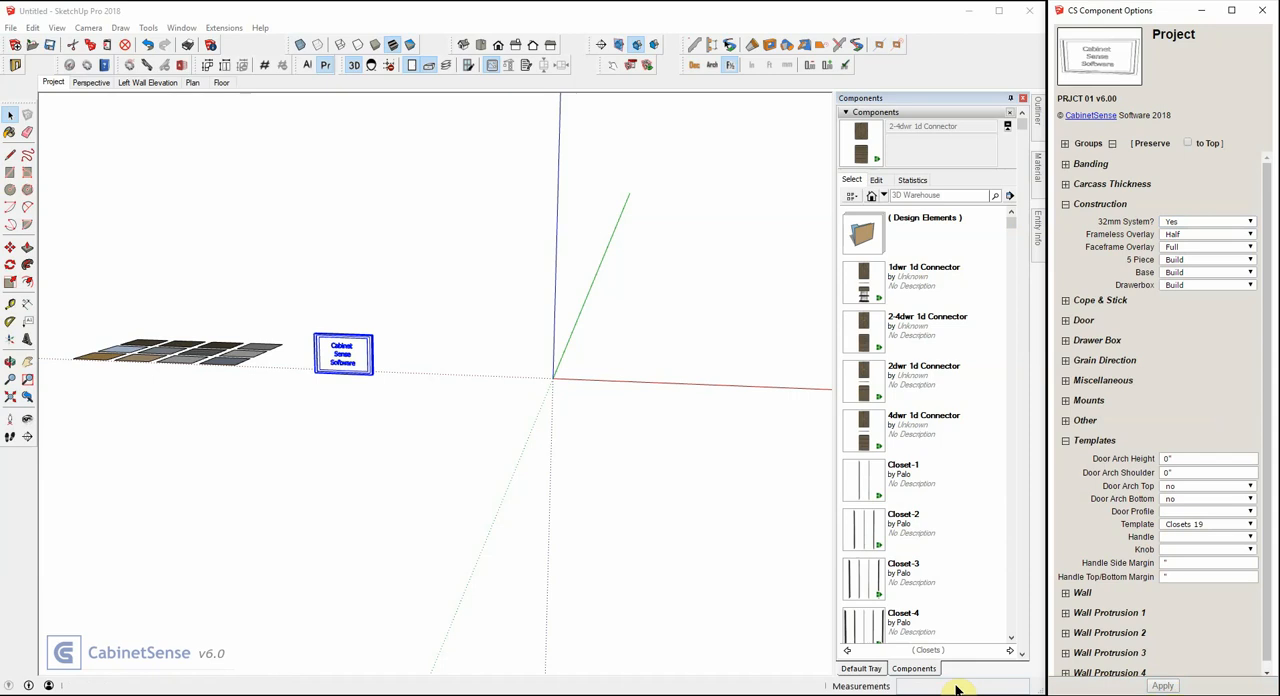
Return to the Perspective scene and select the left, back and right walls of the closet.
left_click(97, 83)
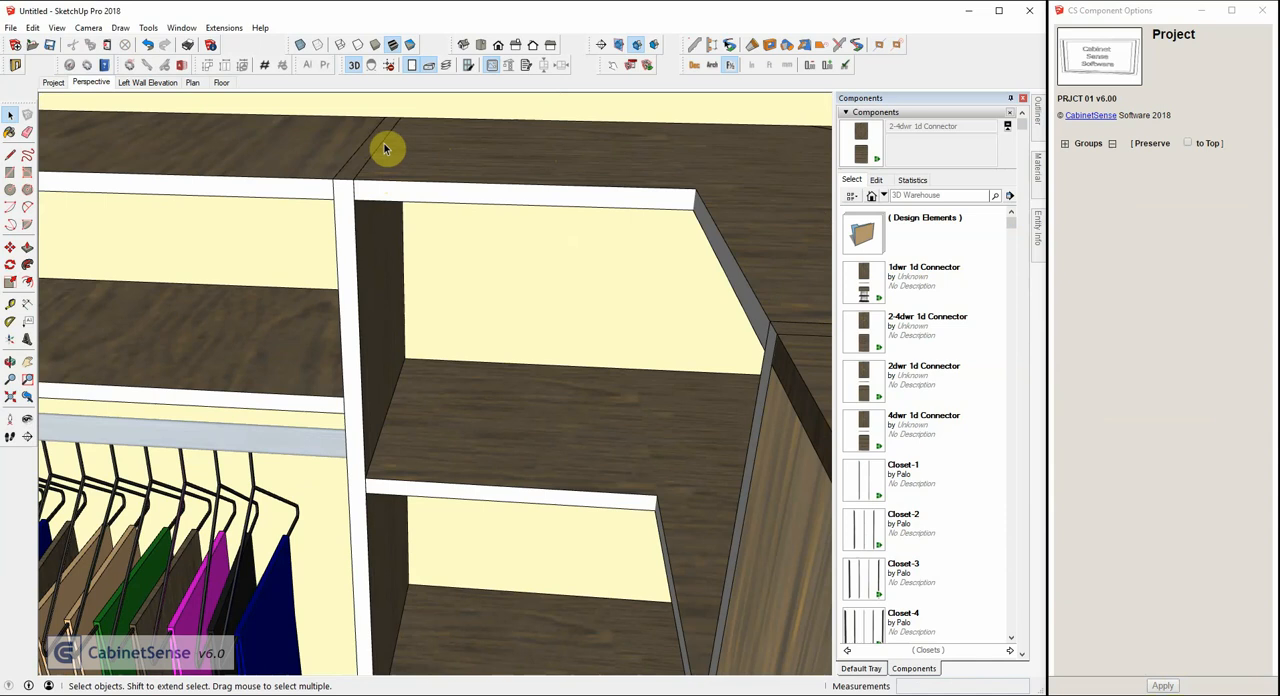
scroll(314, 159, "down", 5)
middle_click_drag(240, 189, 514, 200)
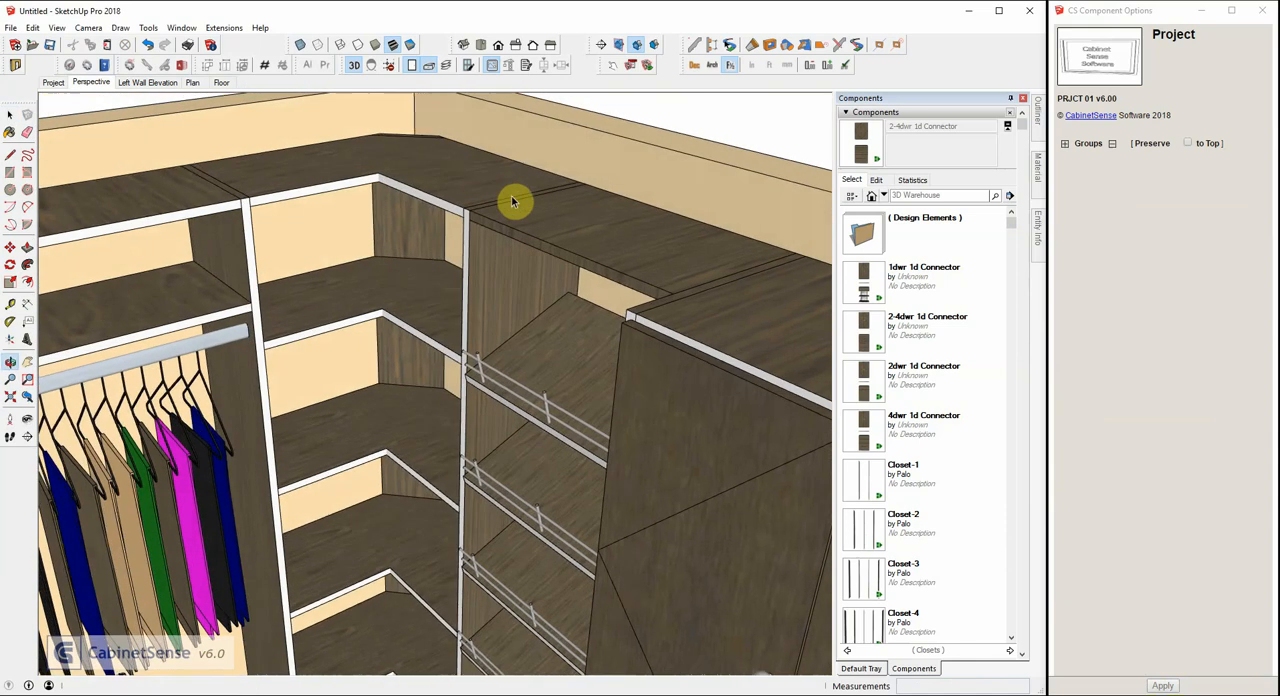
scroll(471, 206, "down", 6)
middle_click_drag(378, 220, 451, 234)
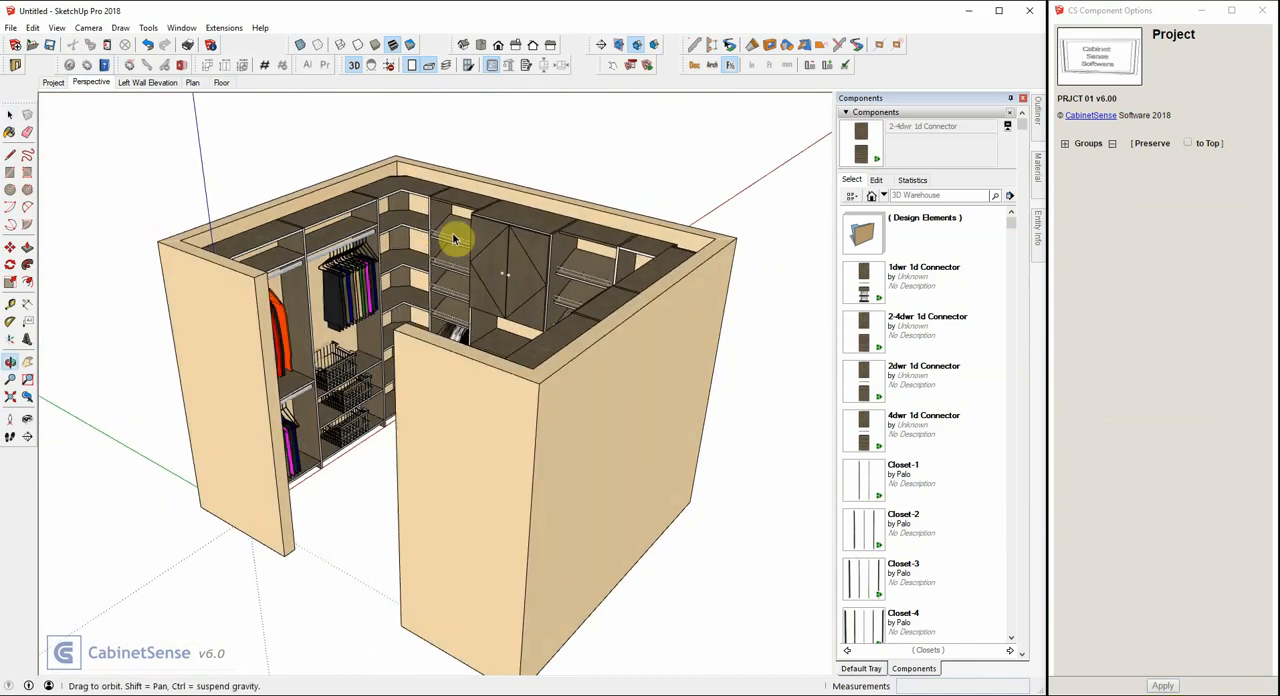
left_click(280, 213)
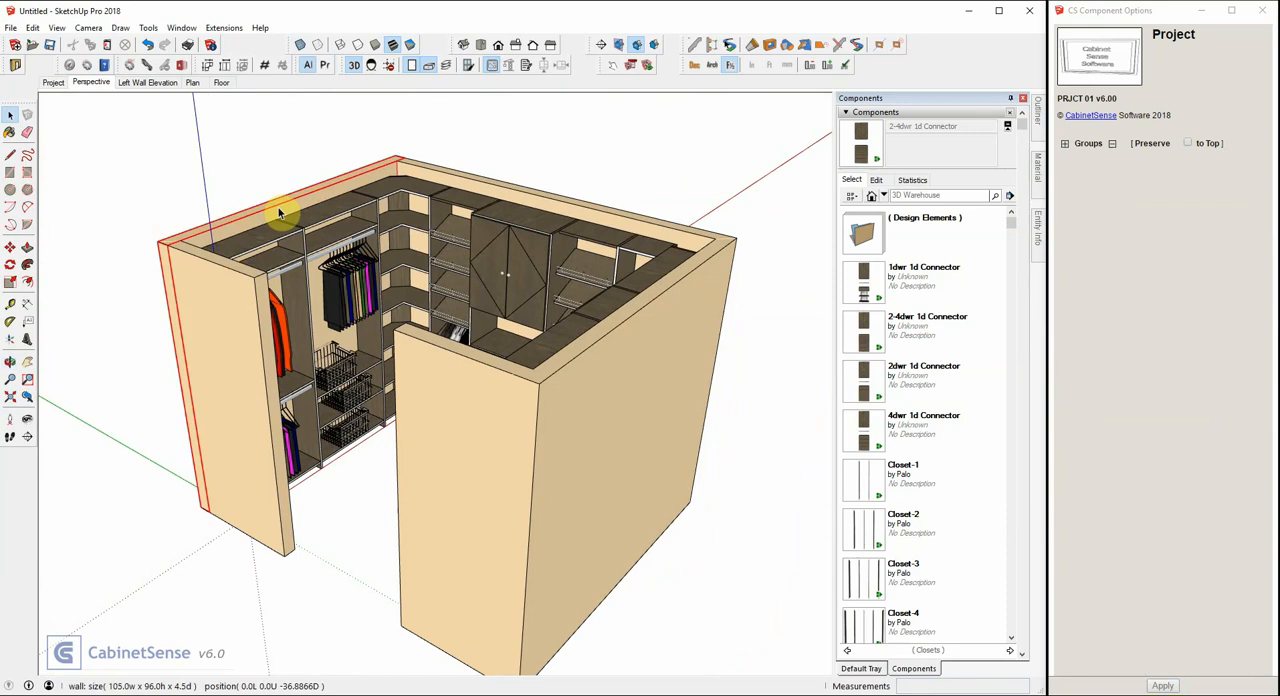
left_click(520, 193, "shift")
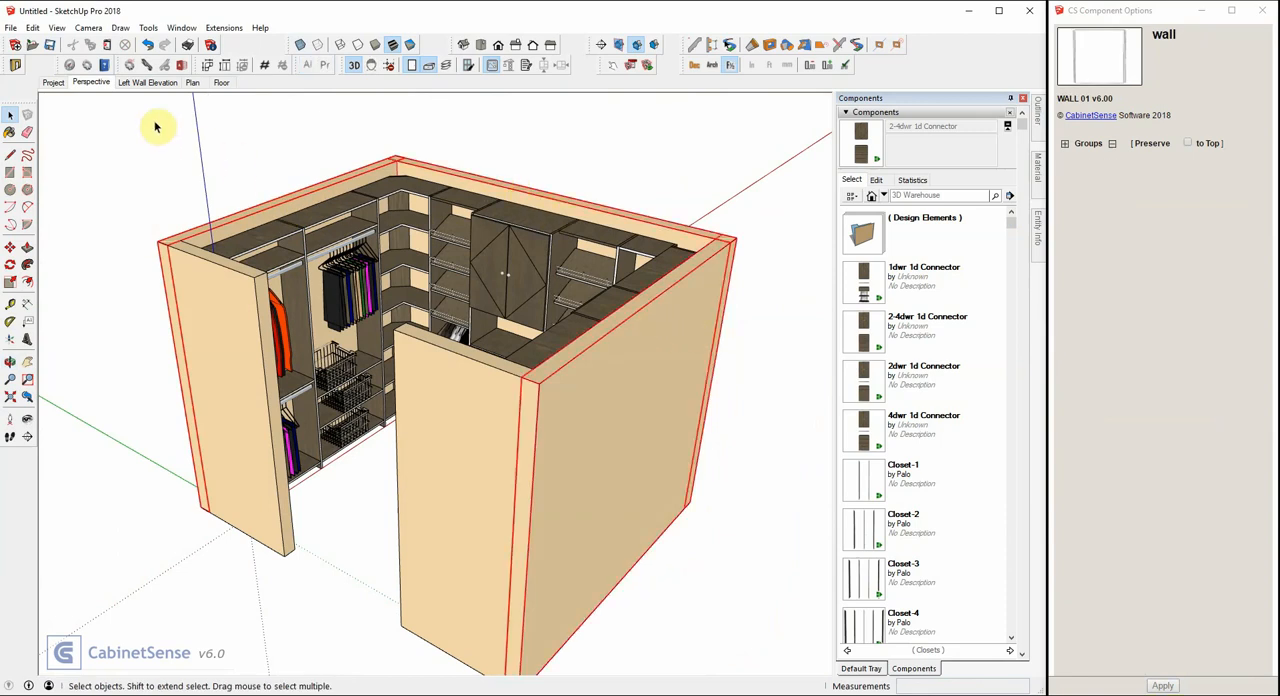
Add a scene named Perspective 2 using the Copy Selected Walls action.
right_click(95, 83)
left_click(125, 131)
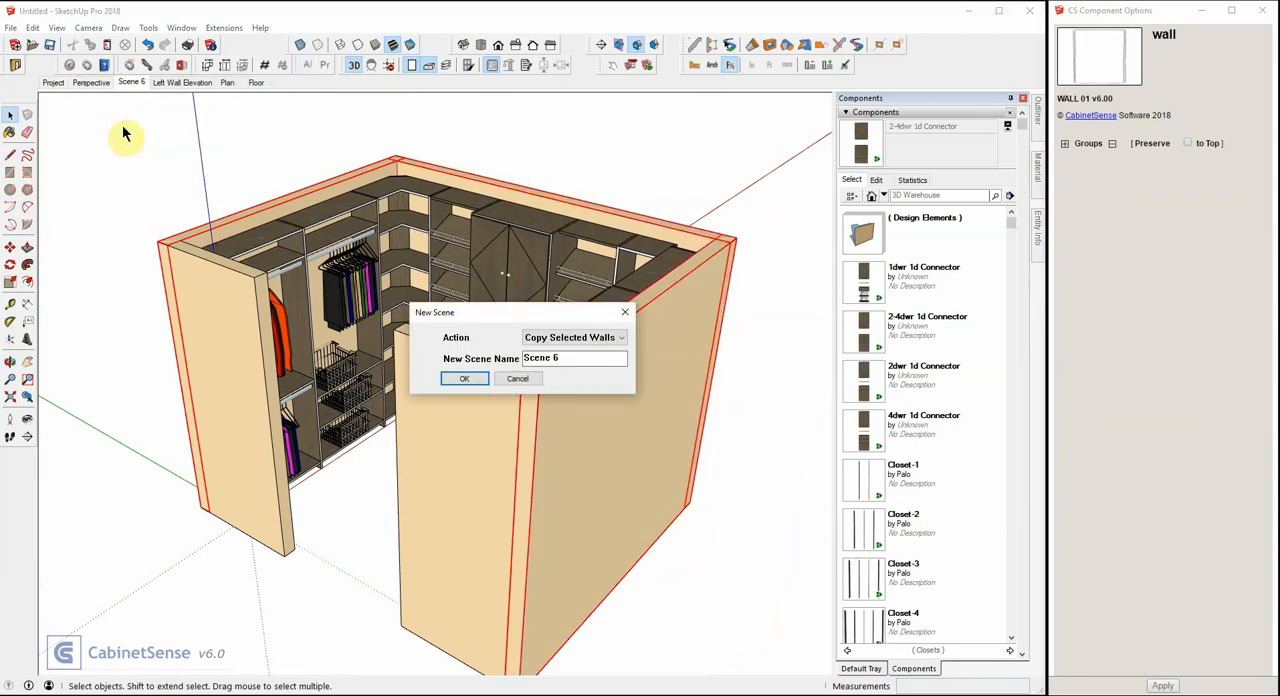
type("Perspective 2")
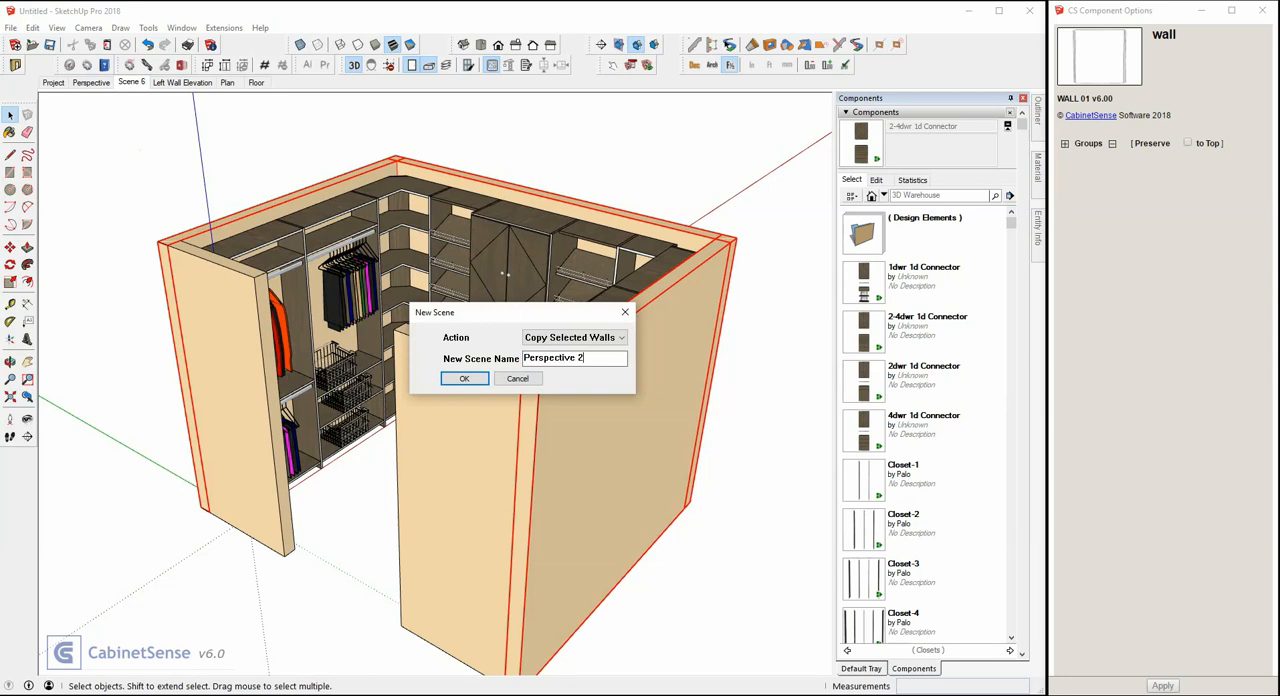
key("Return")
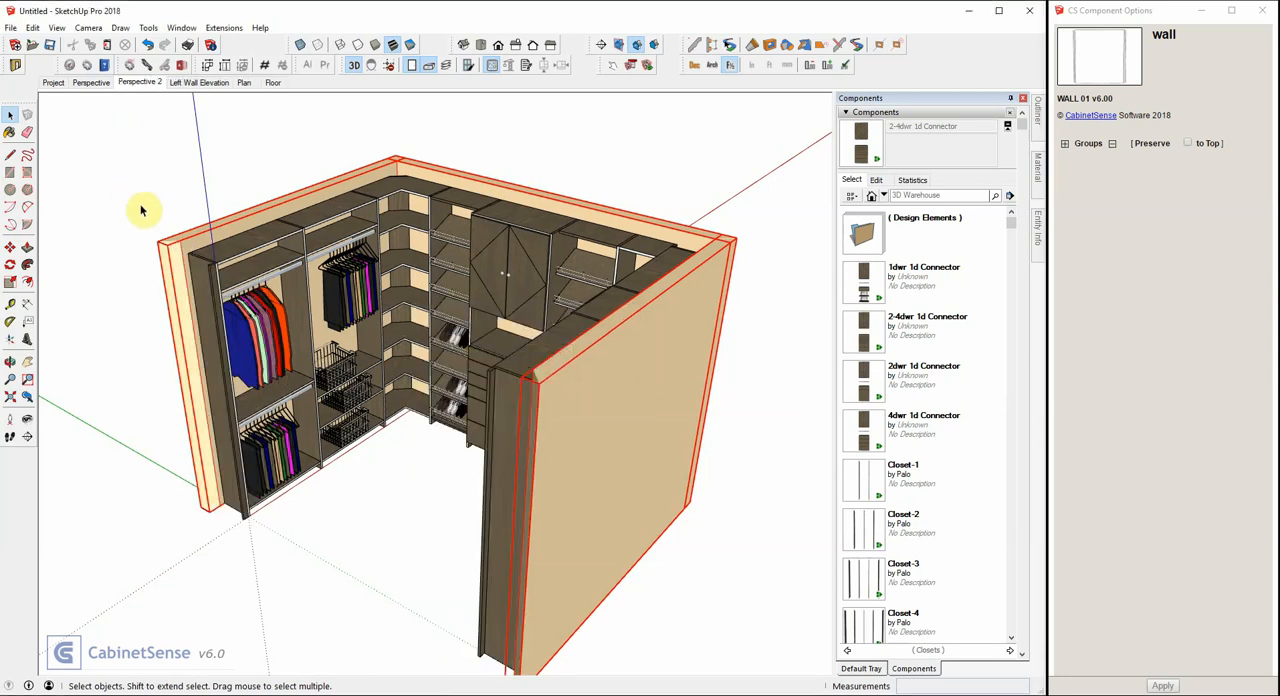
Start a Crown4 profile member along the top front edge of the left wall units and continue it past the corner to the double-door cabinet.
middle_click_drag(140, 205, 272, 186)
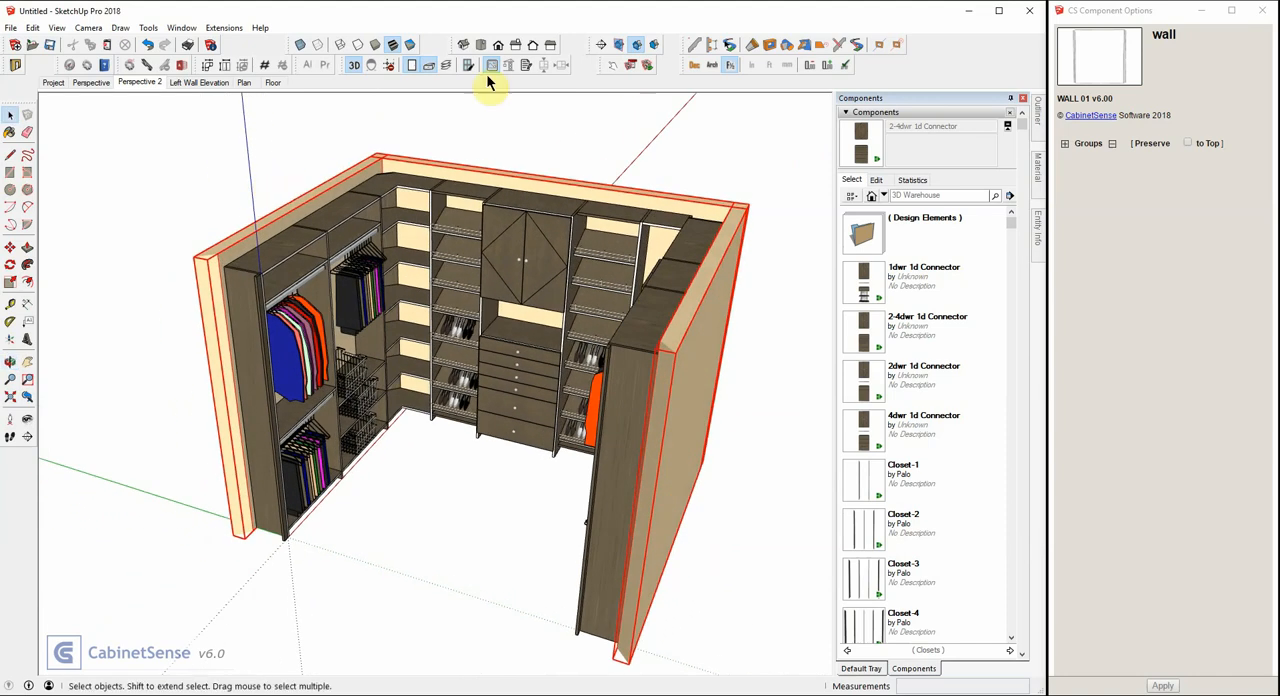
left_click(698, 53)
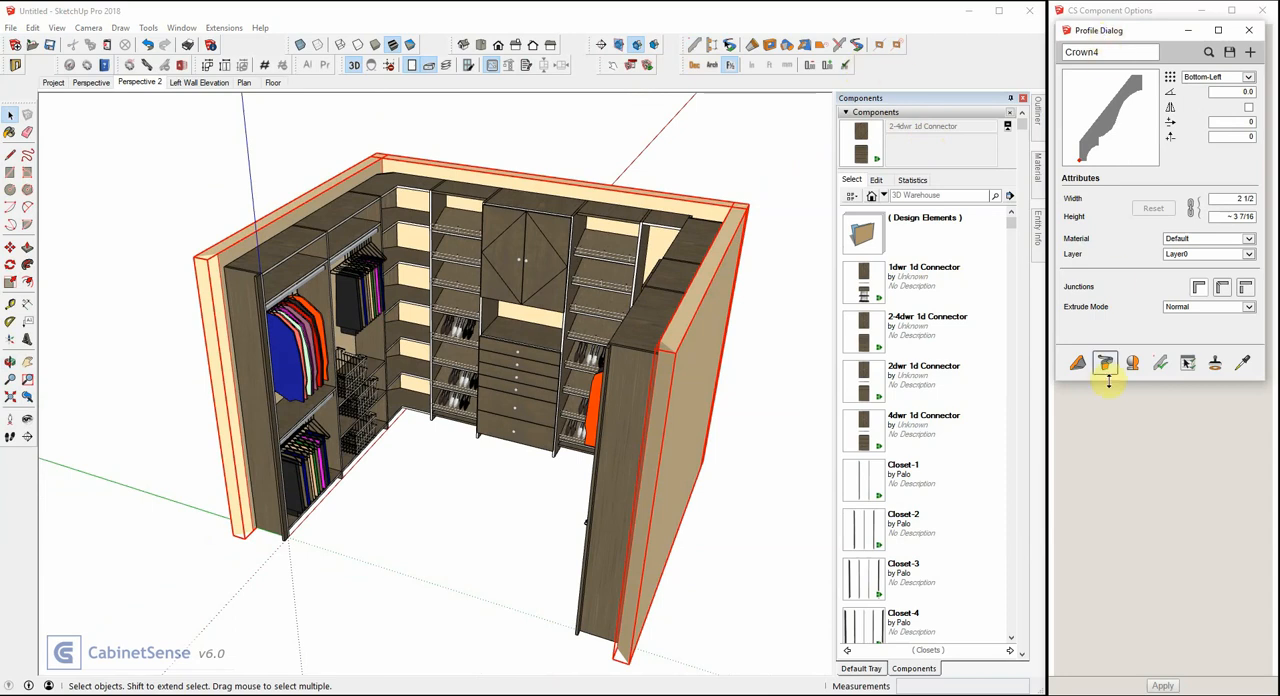
left_click(1077, 362)
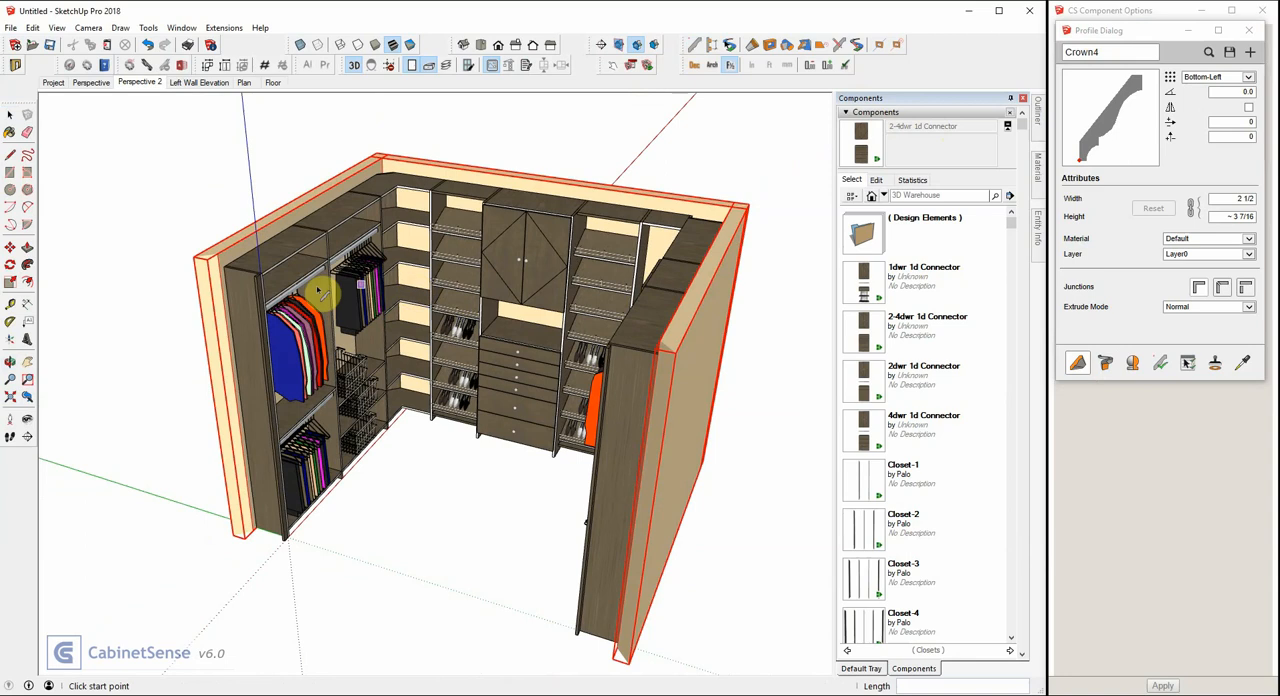
scroll(313, 290, "up", 3)
scroll(313, 290, "up", 5)
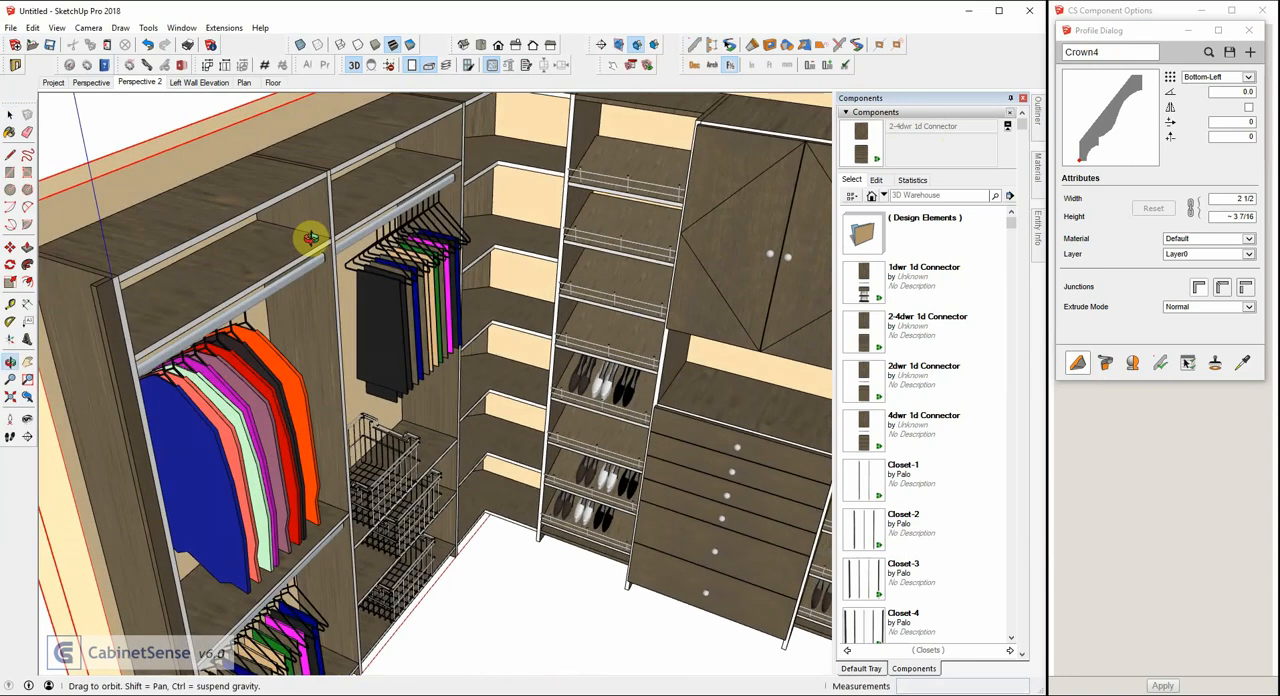
left_click(73, 285)
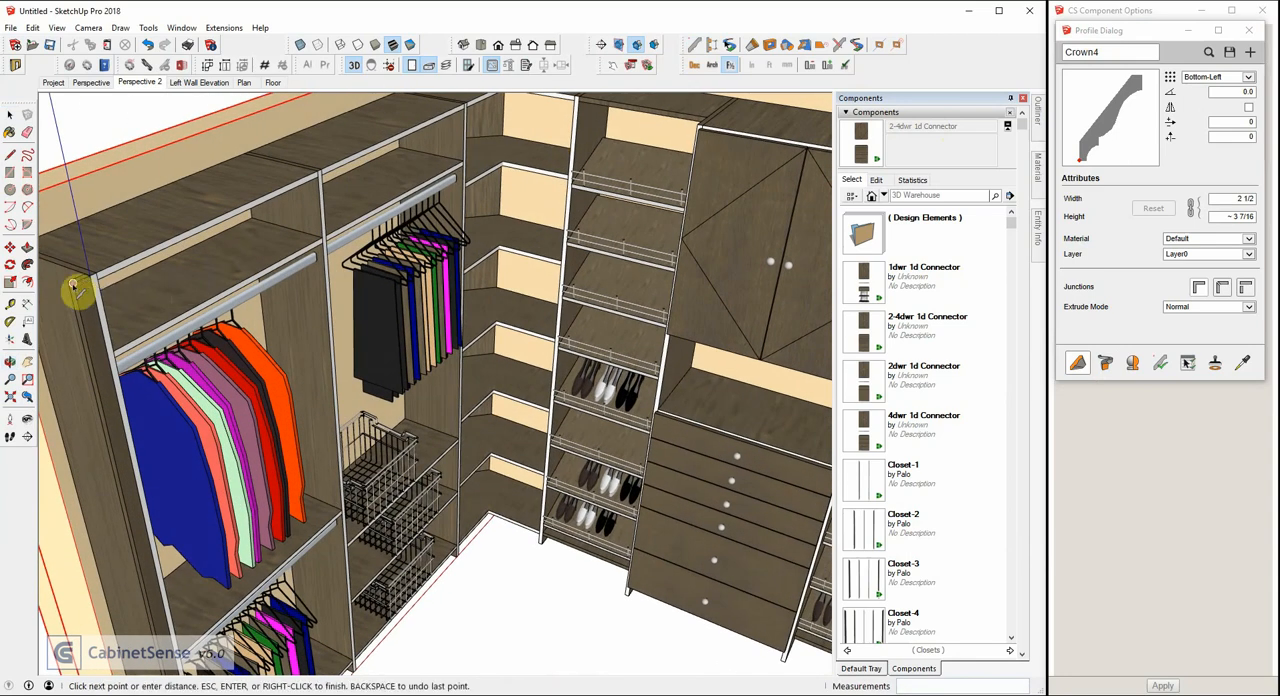
scroll(365, 155, "down", 3)
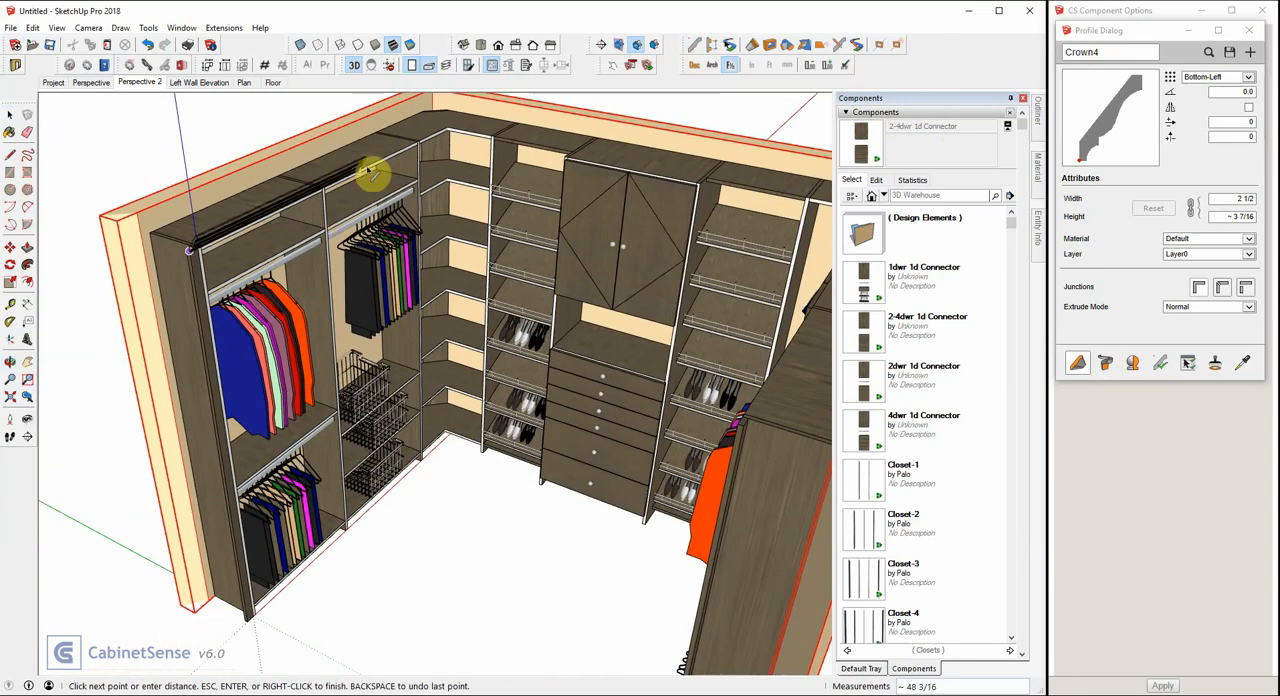
left_click(452, 130)
scroll(528, 143, "up", 4)
left_click(533, 188)
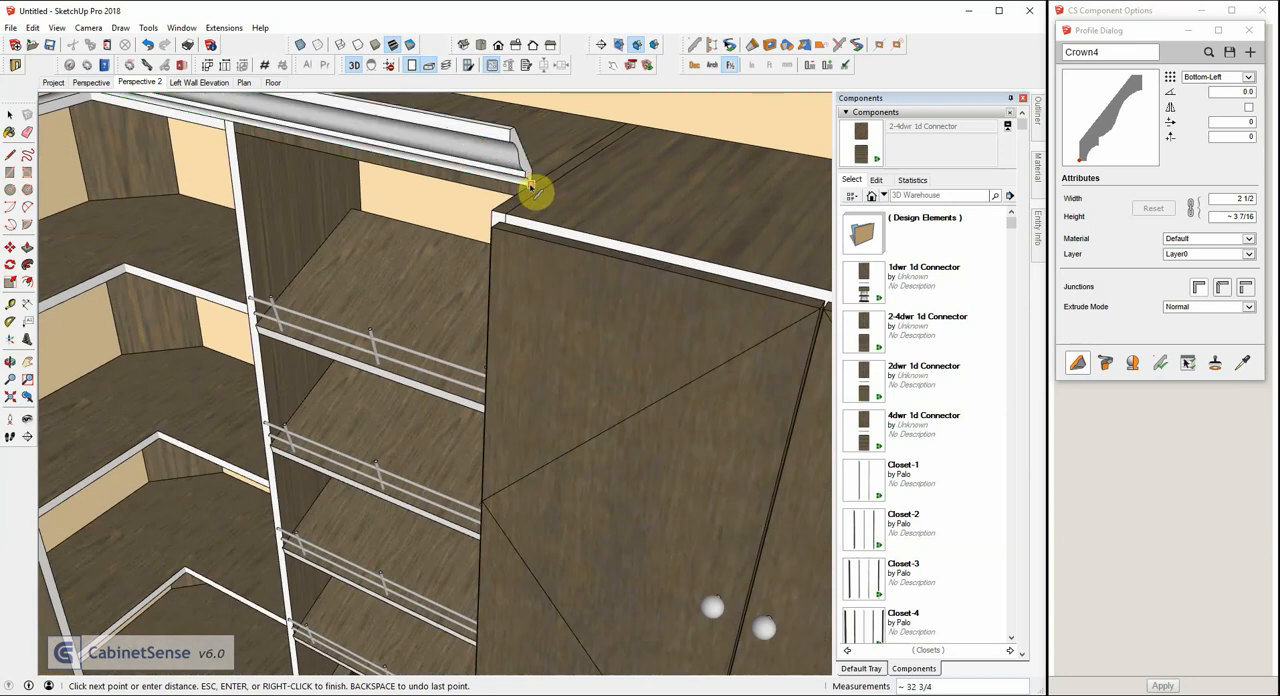
Continue the crown around the projecting double-door cabinet and along the back wall to the front edge of the right wall units.
scroll(343, 186, "down", 10)
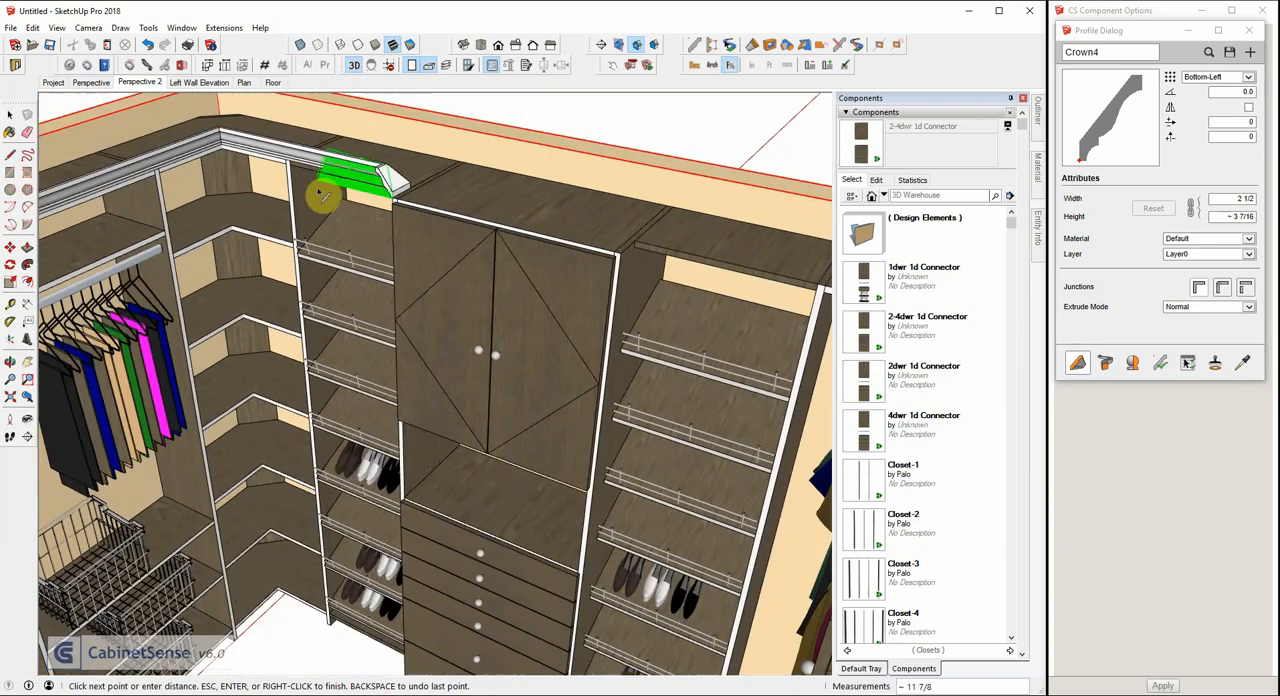
scroll(465, 220, "up", 8)
scroll(500, 232, "up", 3)
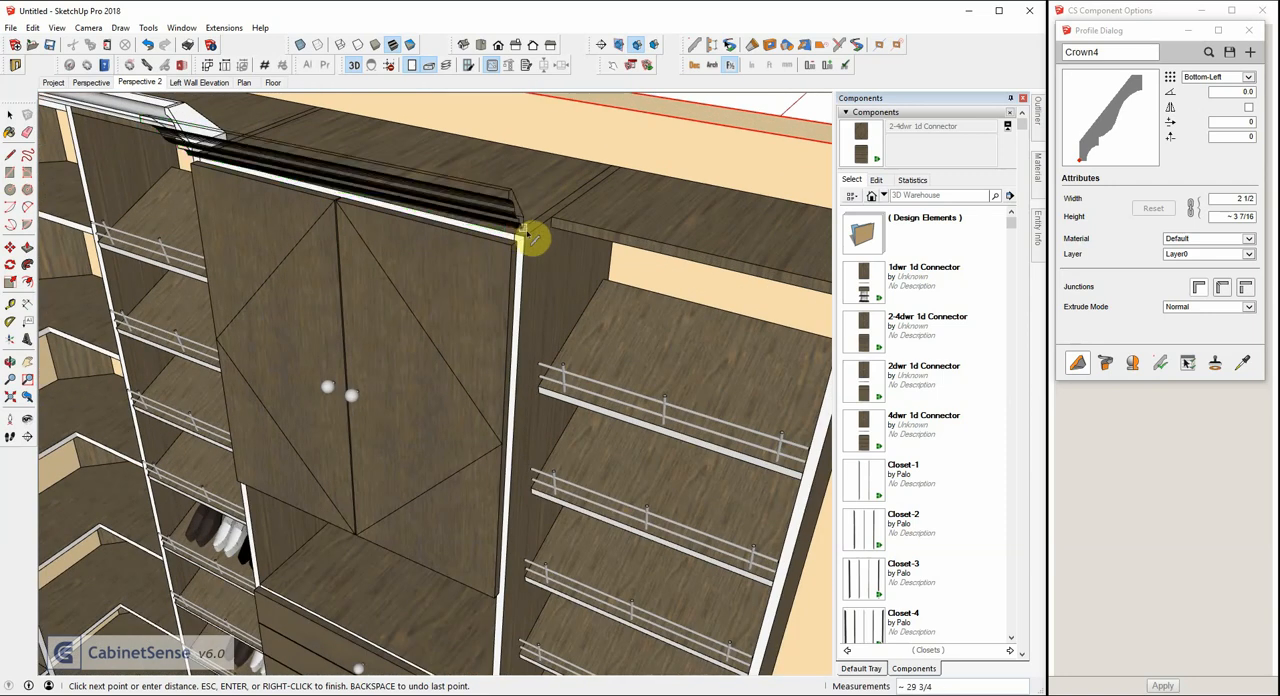
left_click(533, 243)
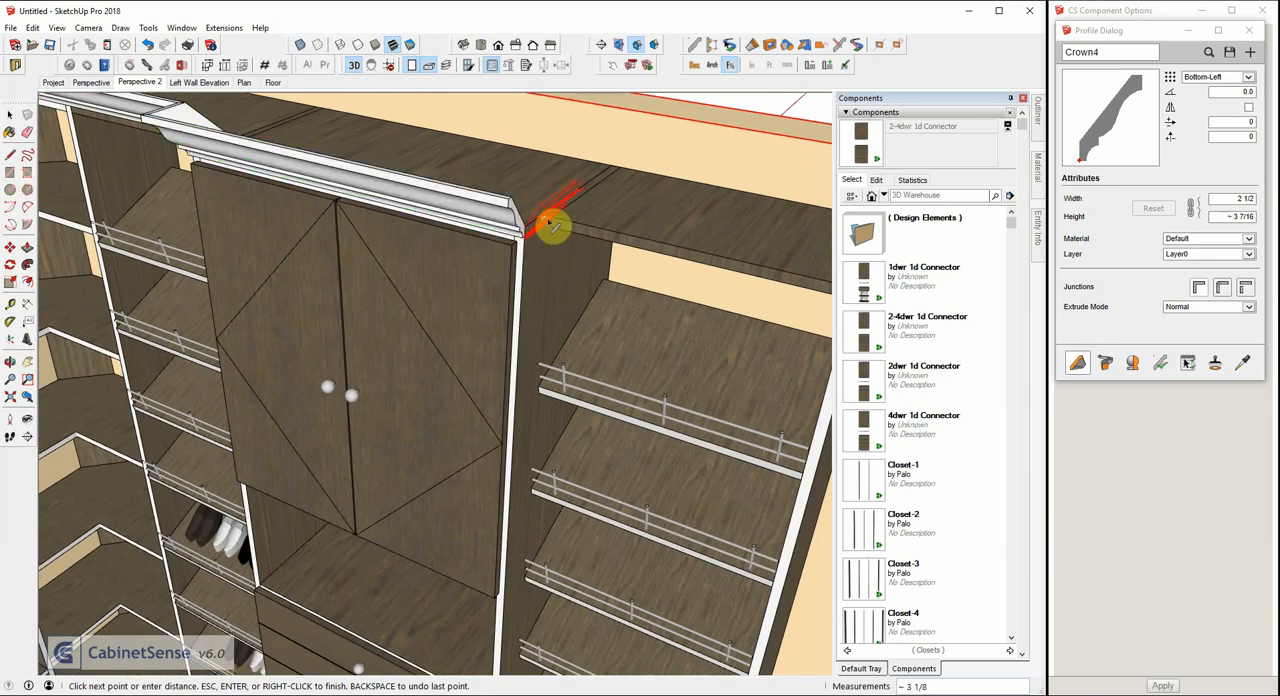
scroll(458, 195, "down", 3)
scroll(458, 195, "down", 3)
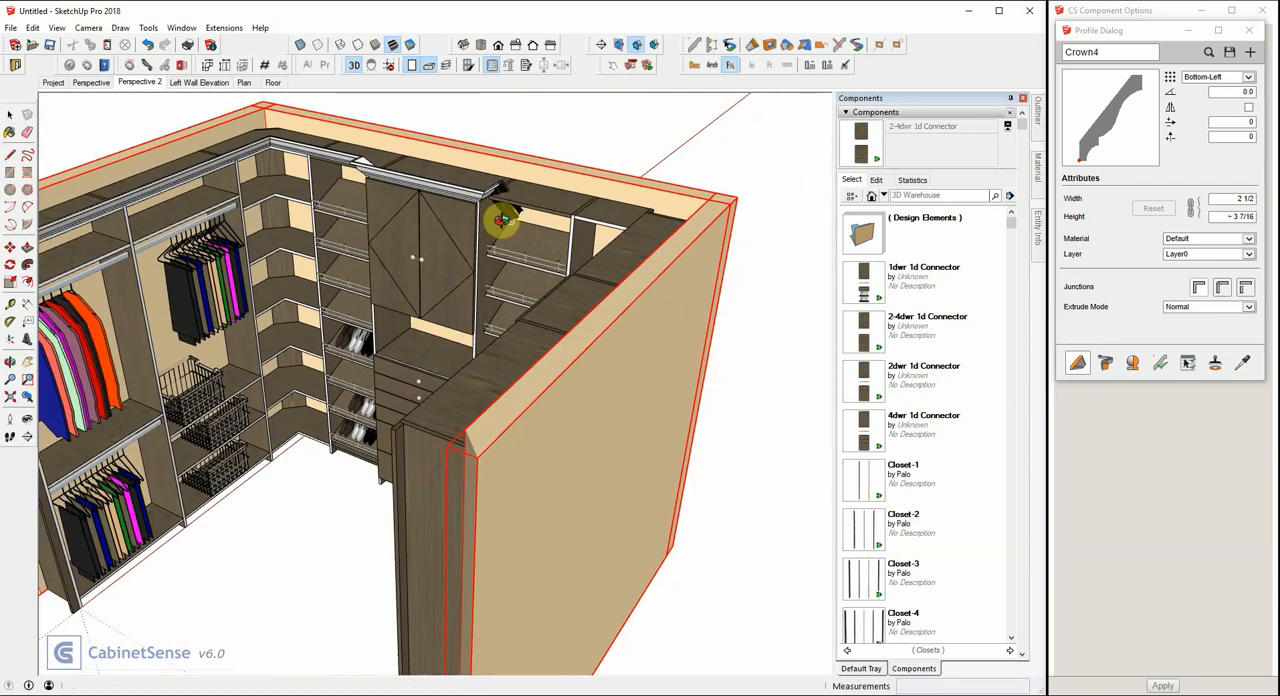
middle_click_drag(500, 209, 663, 240)
scroll(623, 206, "up", 5)
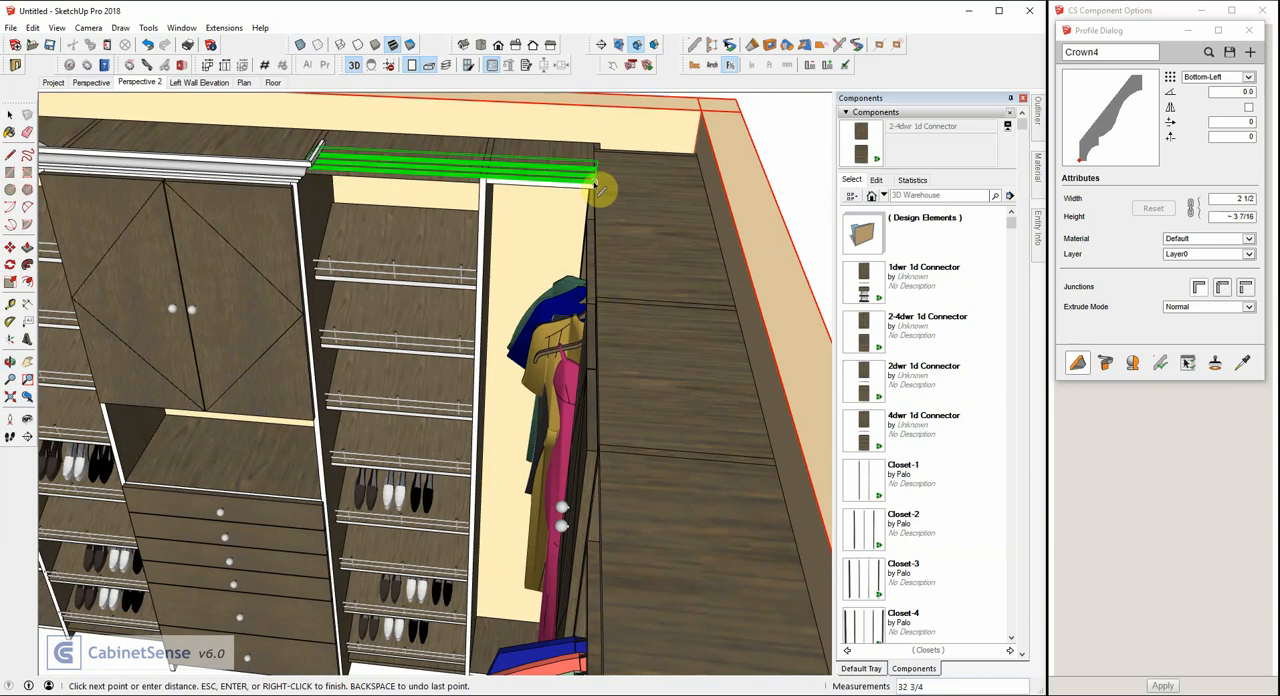
left_click(600, 191)
Extend the crown along the right wall units to their open end and finish the profile.
scroll(612, 182, "down", 5)
mouse_move(607, 200)
middle_mouse_down()
mouse_move(557, 271)
mouse_move(686, 289)
middle_mouse_up()
scroll(686, 334, "up", 5)
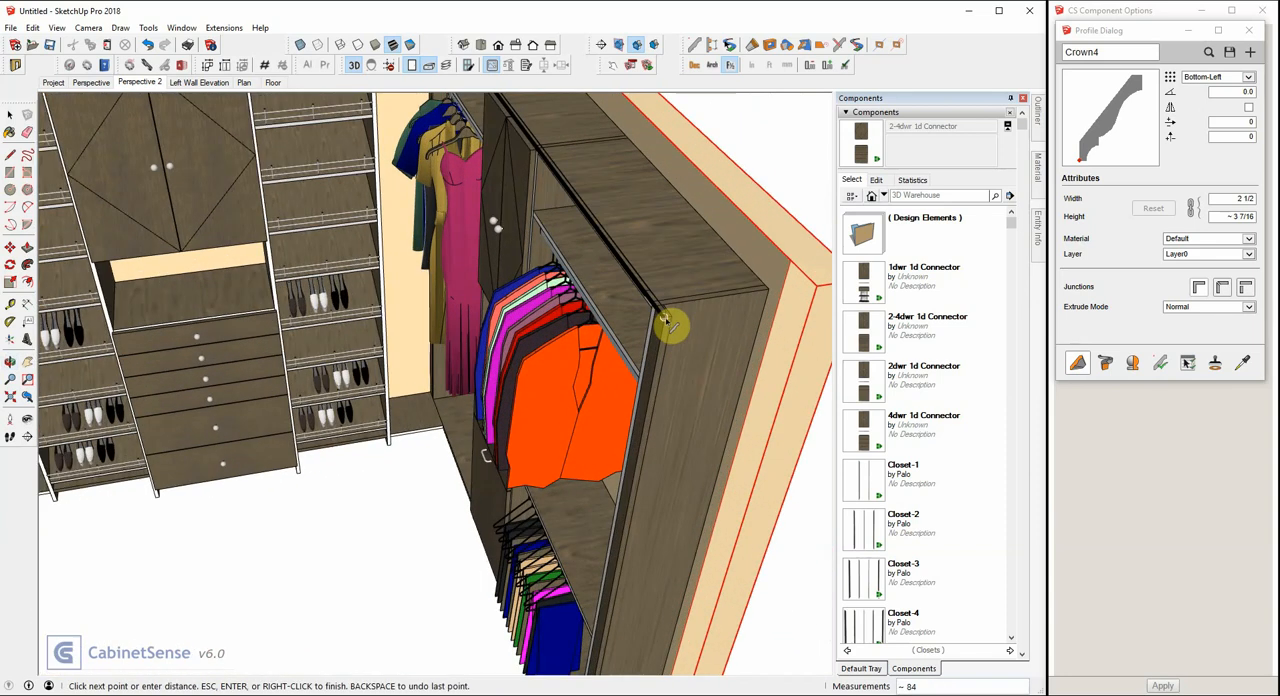
scroll(656, 340, "down", 2)
scroll(656, 338, "down", 3)
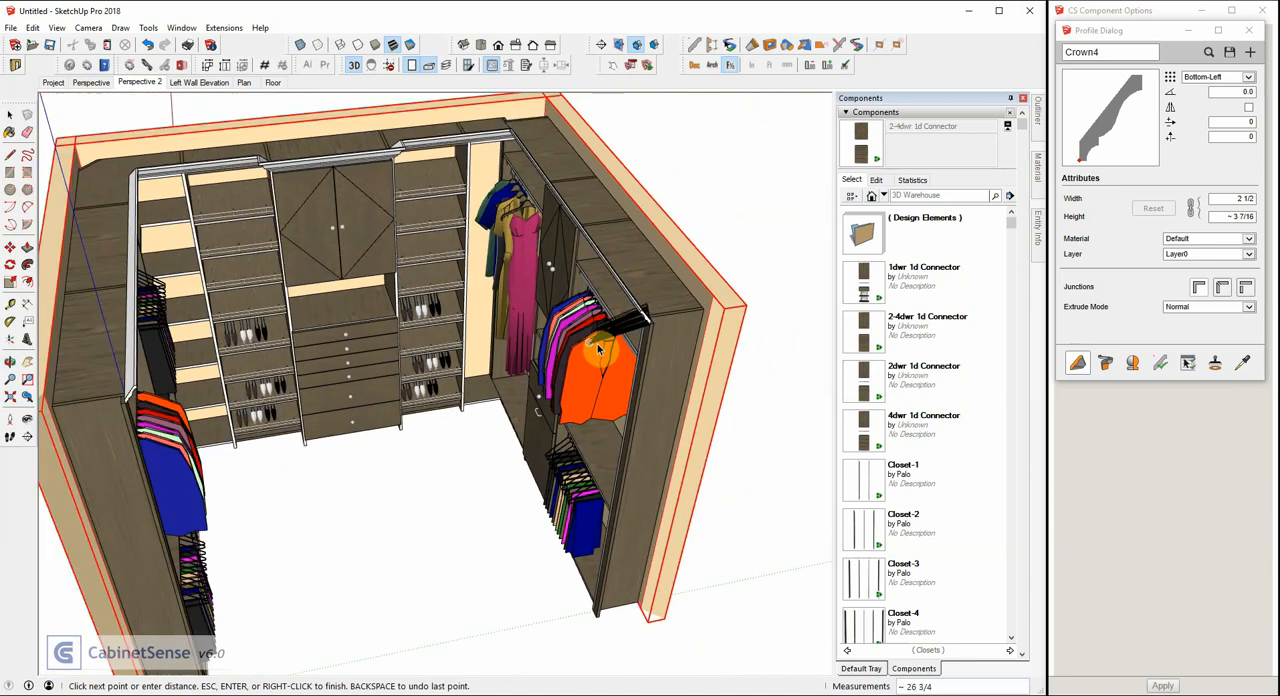
key("Return")
scroll(591, 337, "down", 1)
mouse_move(673, 297)
middle_mouse_down()
mouse_move(510, 295)
mouse_move(563, 286)
mouse_move(480, 229)
mouse_move(497, 190)
middle_mouse_up()
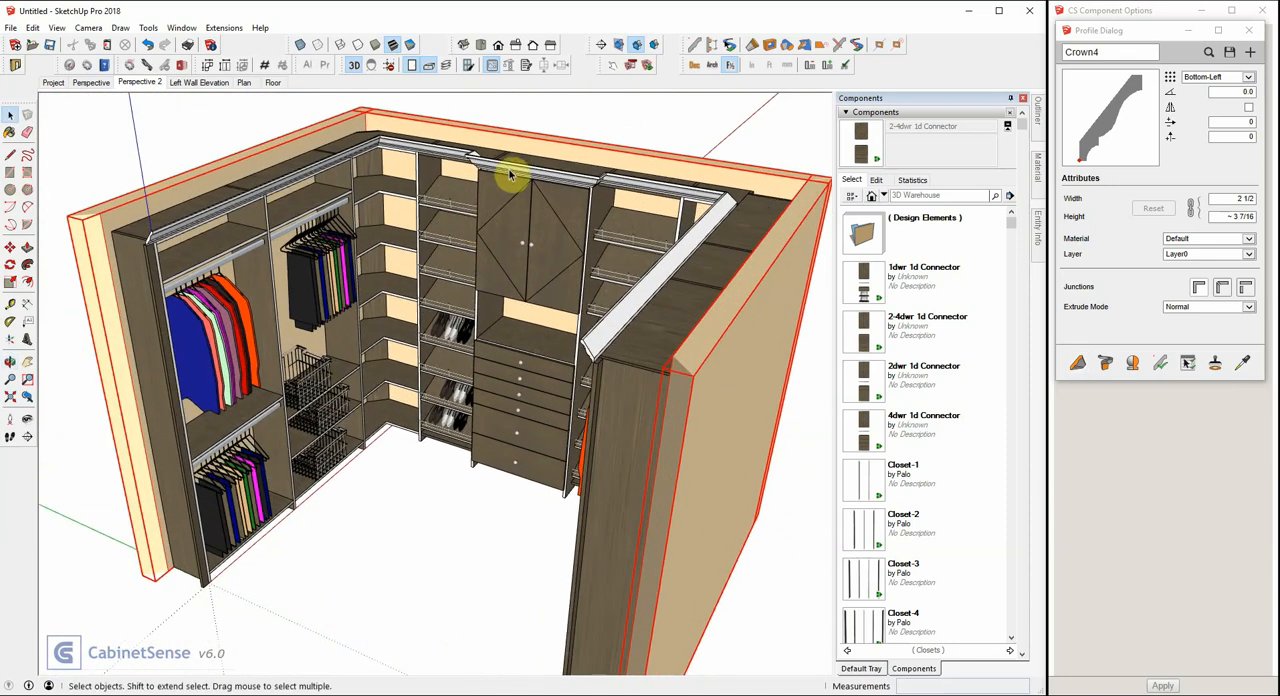
Paint the crown moulding with the csCarcassCloset material sampled from the closet tops, leaving it deselected.
left_click(510, 172)
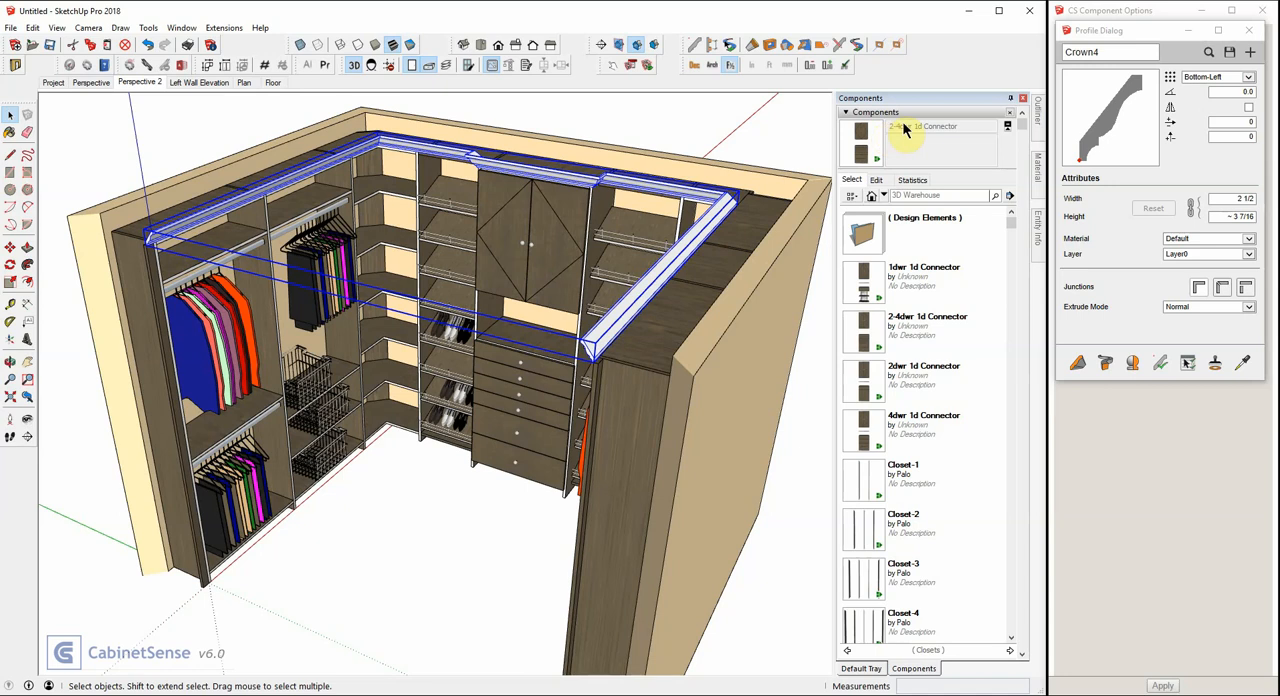
left_click(1038, 168)
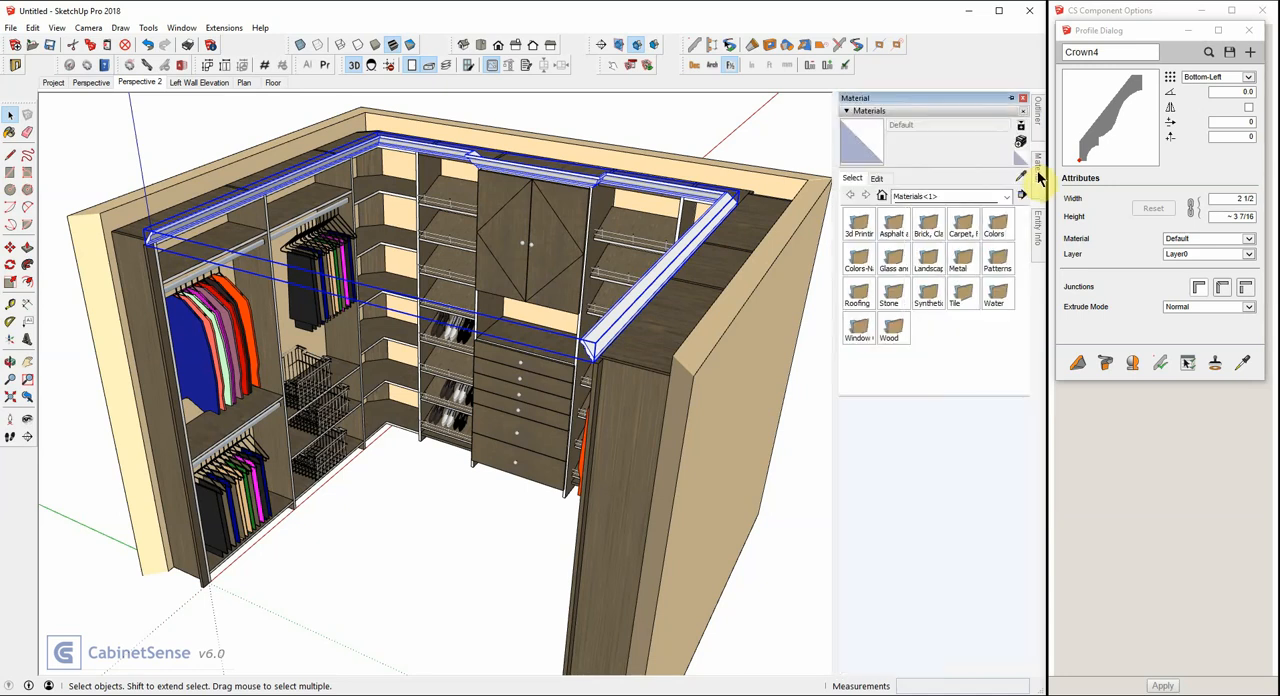
left_click(1021, 177)
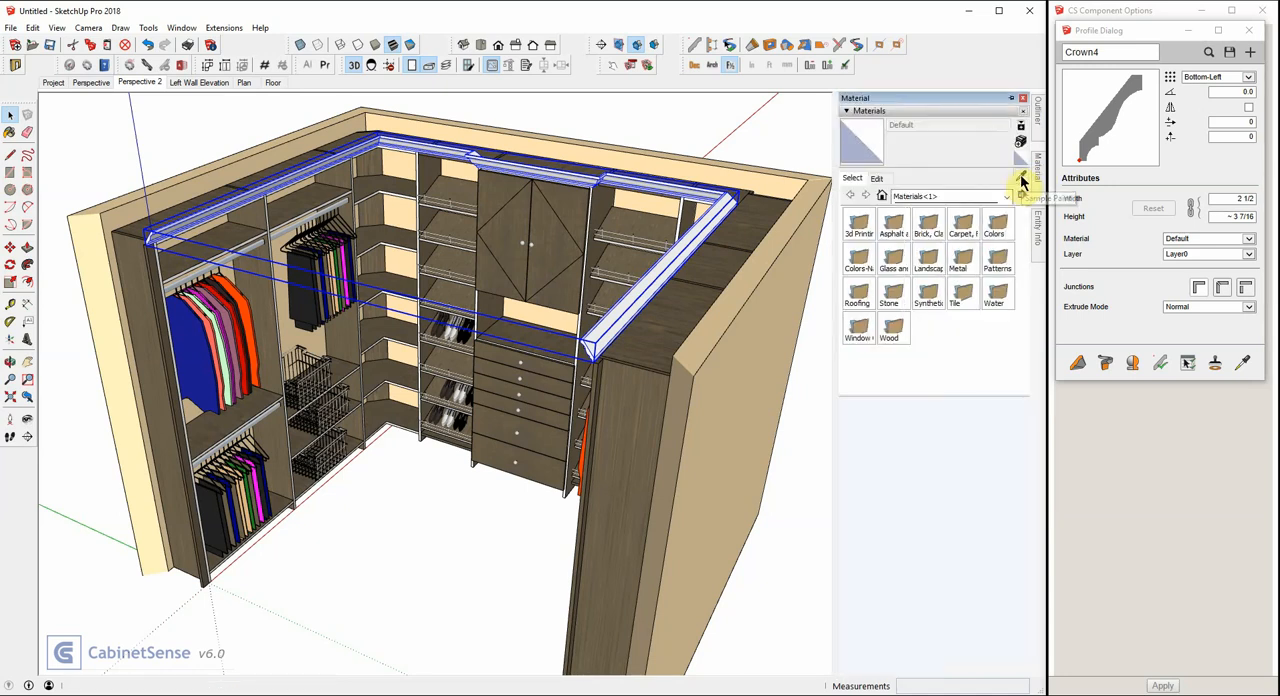
left_click(745, 210)
left_click(727, 210)
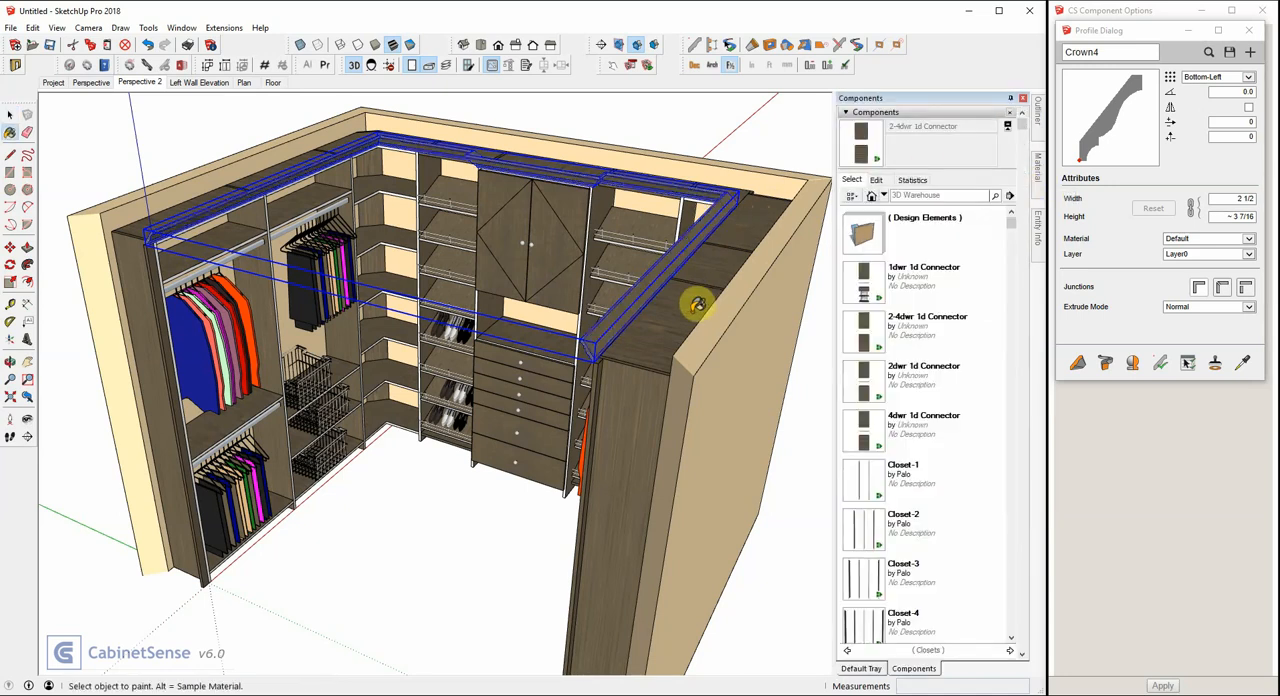
key("space")
left_click(466, 509)
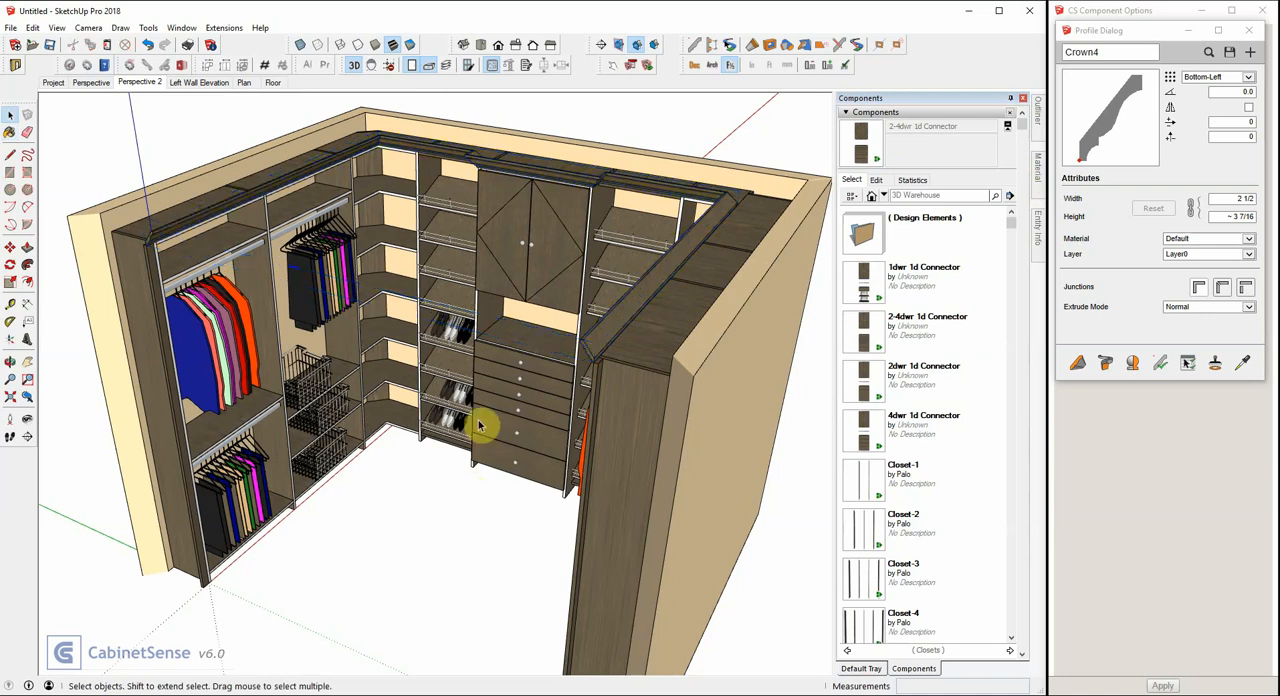
Match the colour of the in-model csBandingFront material to the dark wood of the double-door cabinet on the back wall.
middle_click_drag(480, 423, 477, 323)
scroll(384, 272, "up", 3)
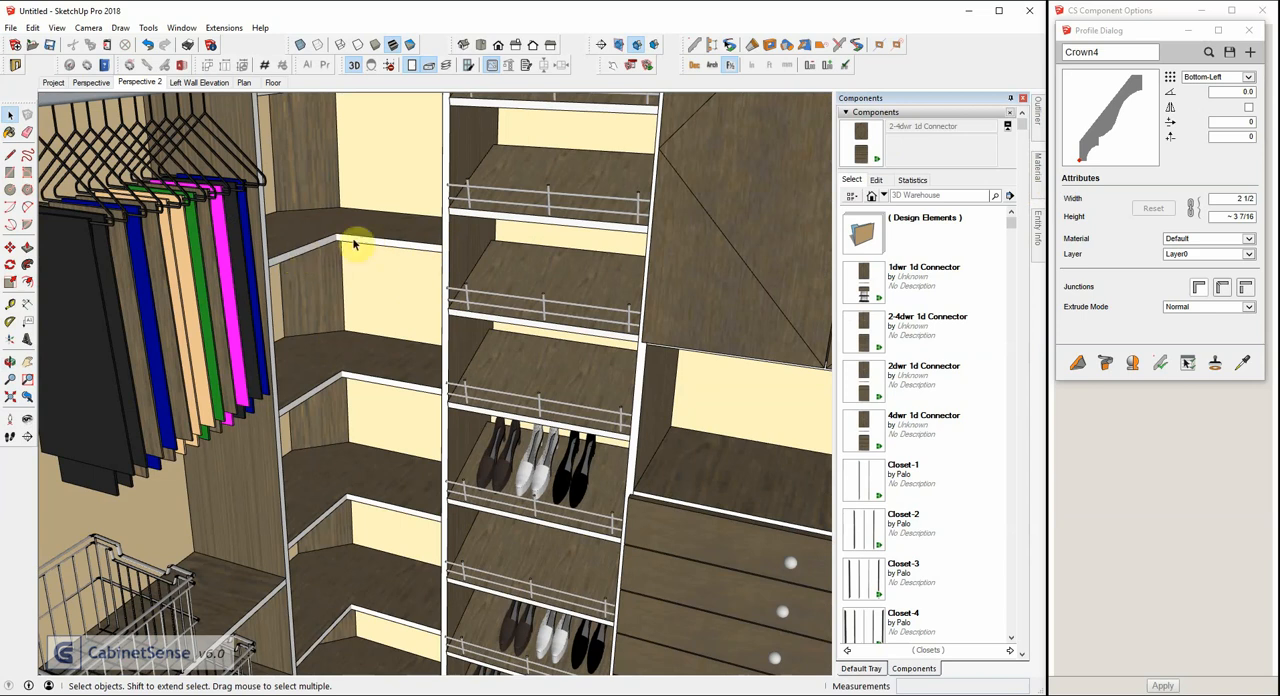
scroll(449, 260, "down", 3)
scroll(449, 262, "down", 2)
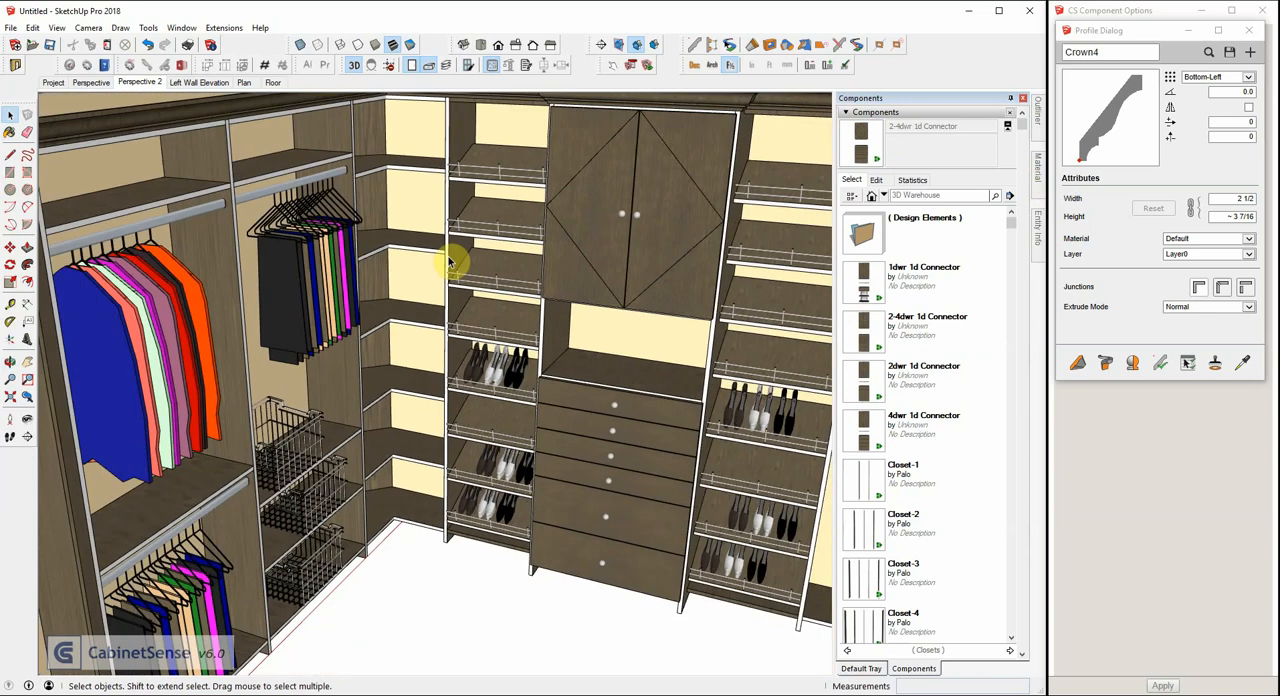
middle_click_drag(466, 251, 463, 302)
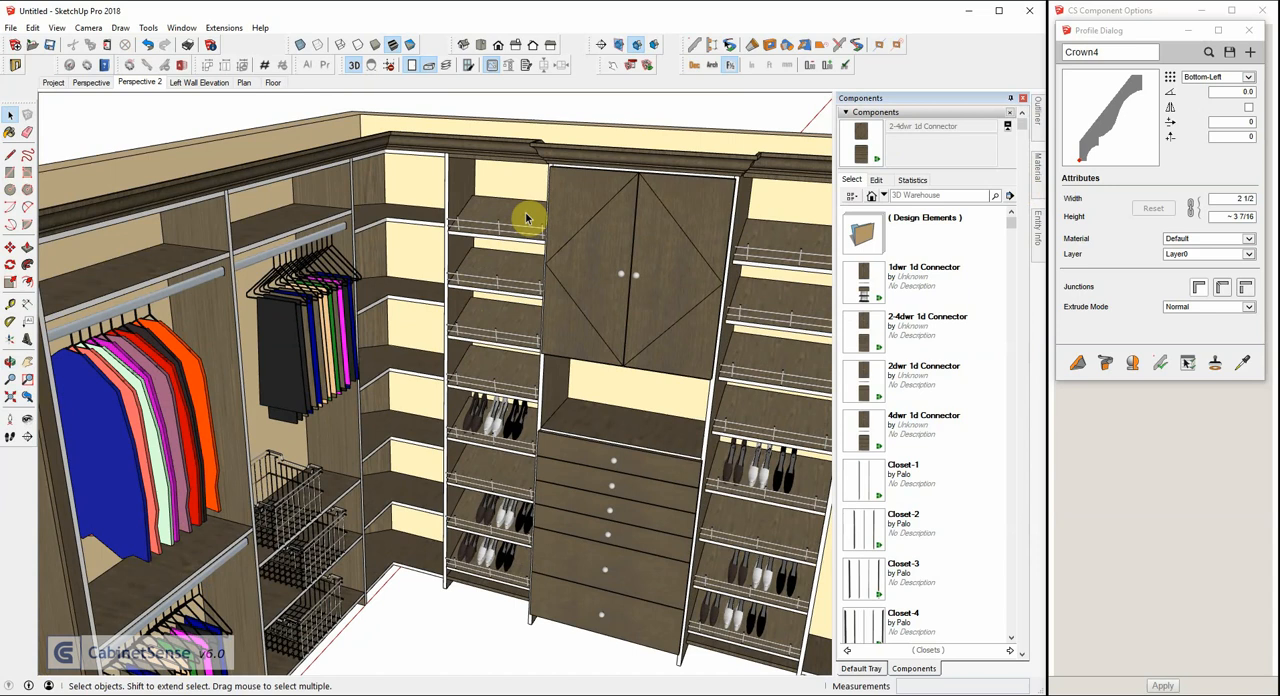
left_click(1040, 170)
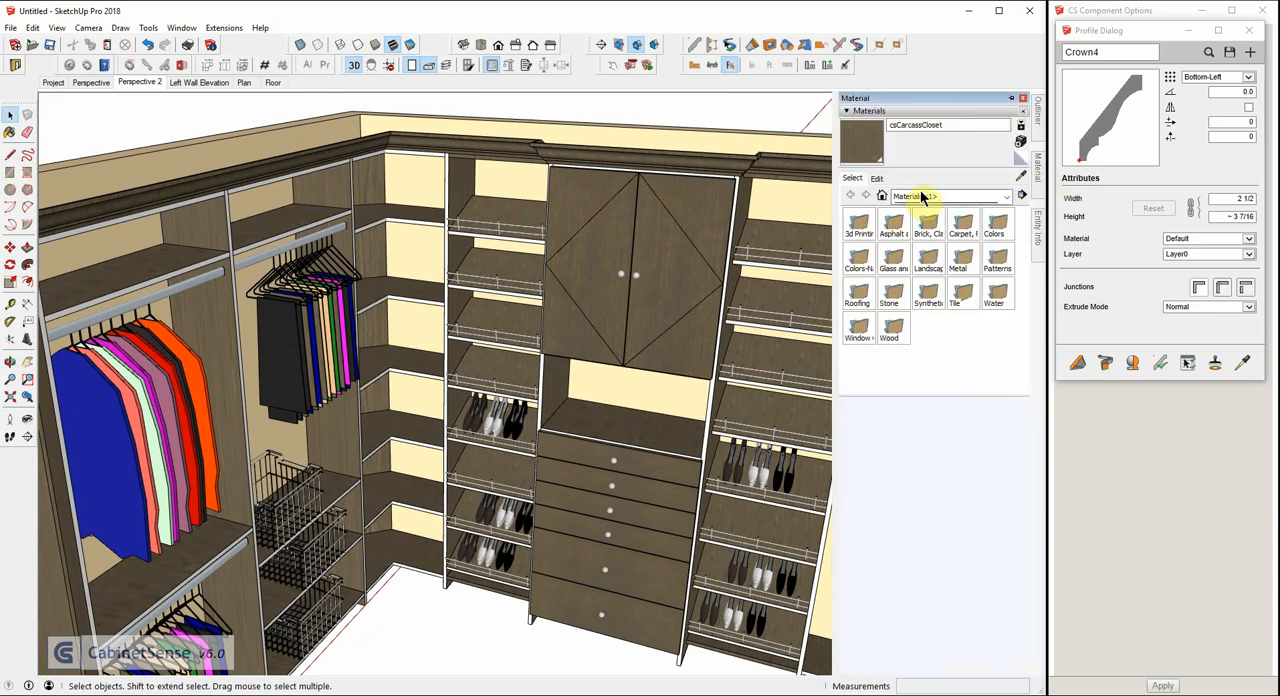
left_click(882, 195)
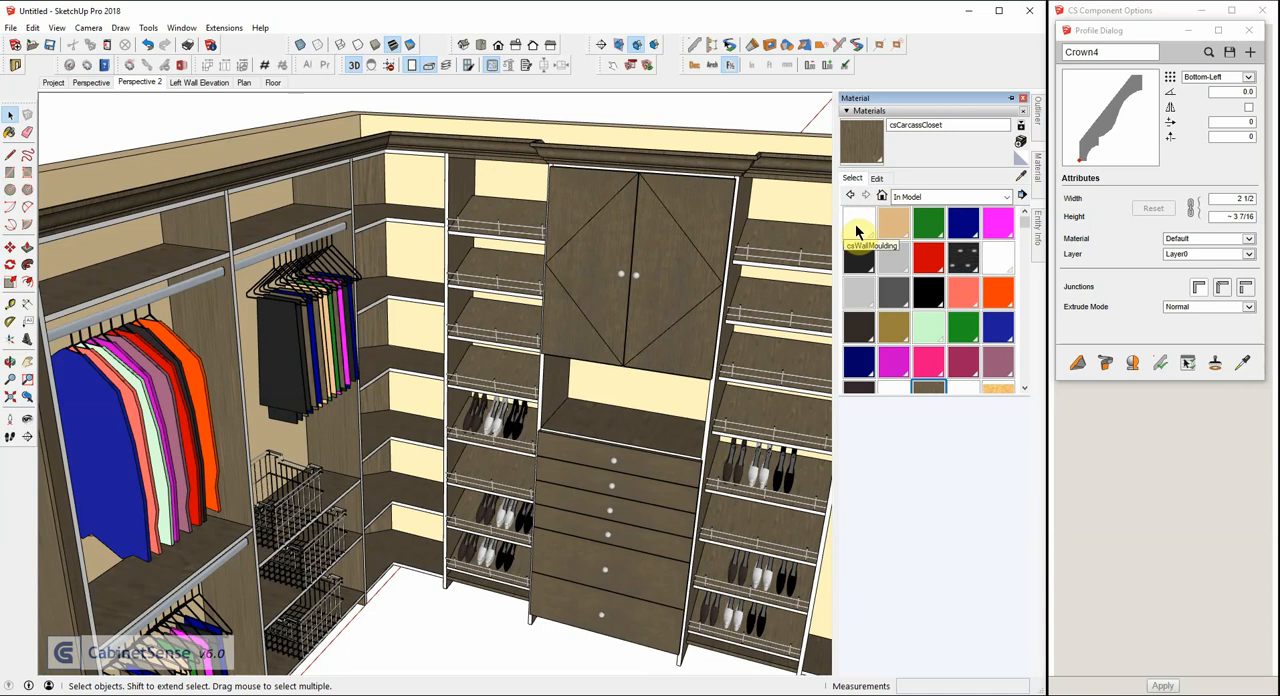
scroll(996, 262, "down", 2)
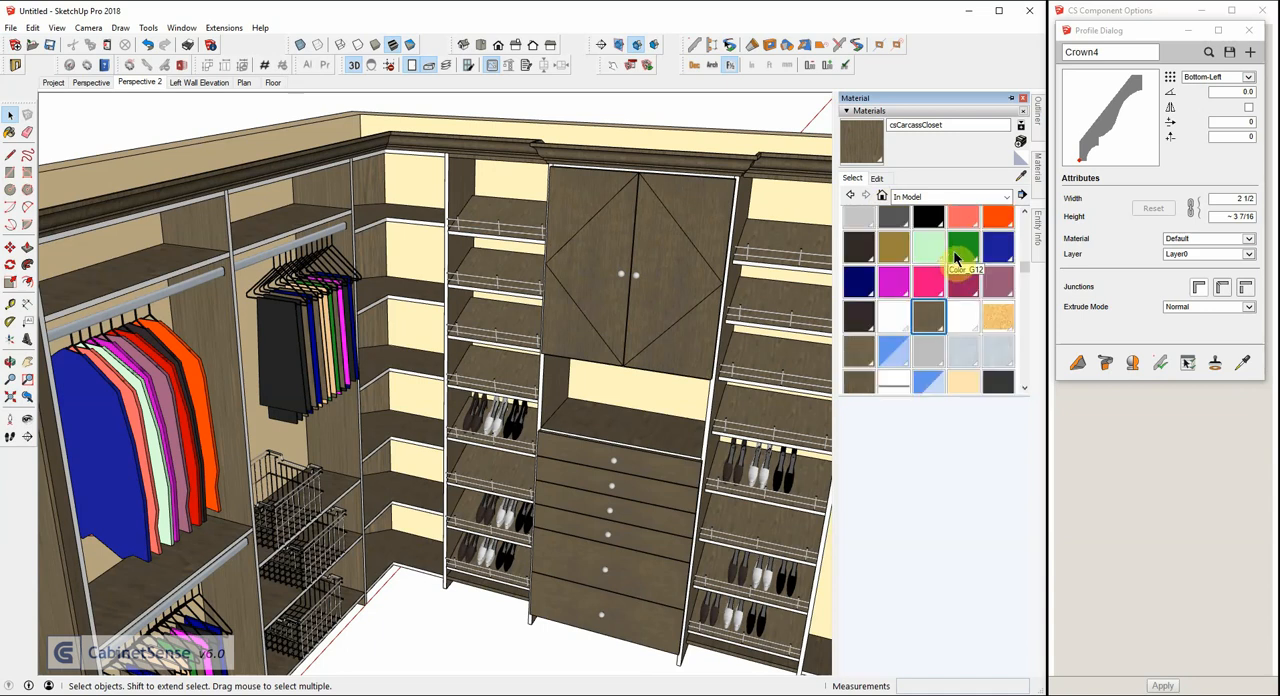
left_click(894, 314)
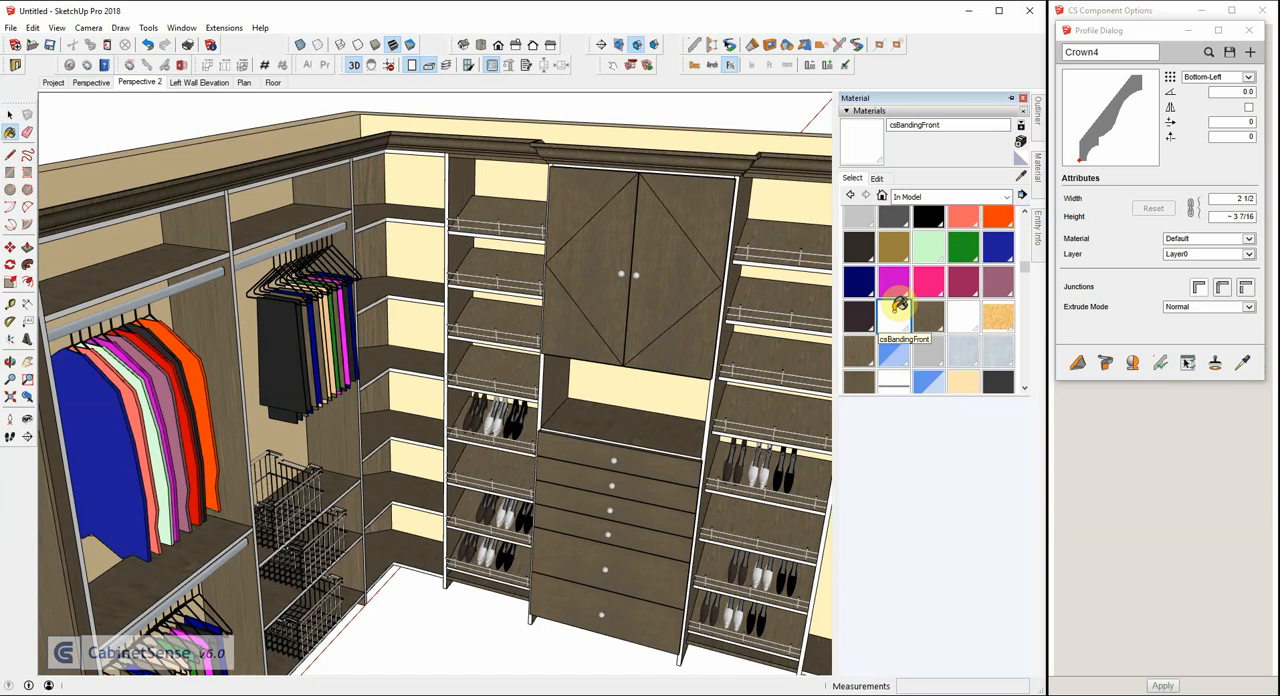
left_click(878, 179)
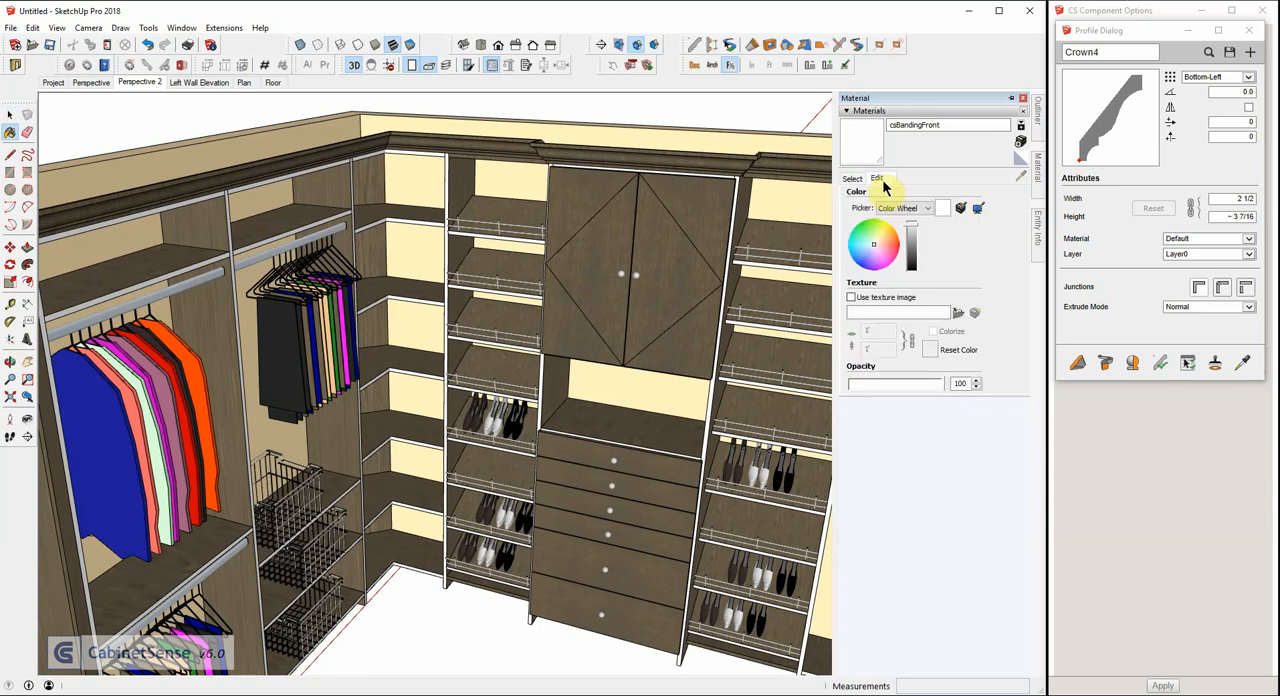
left_click(965, 213)
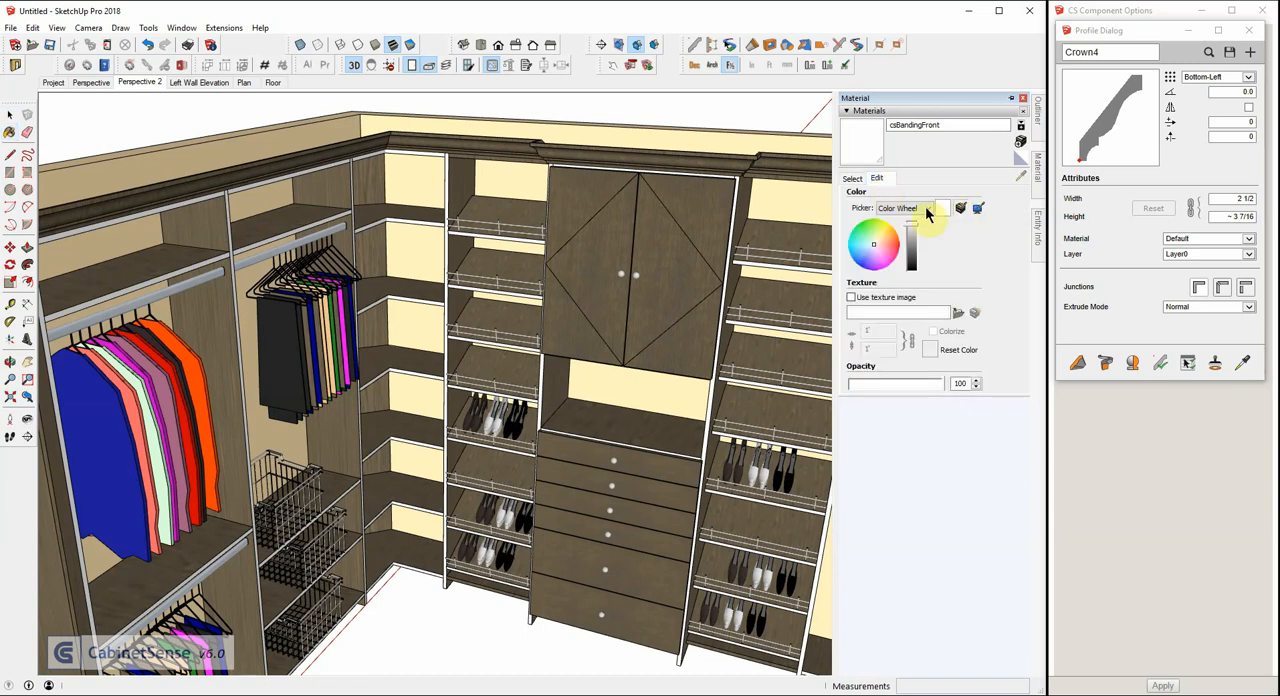
left_click(699, 216)
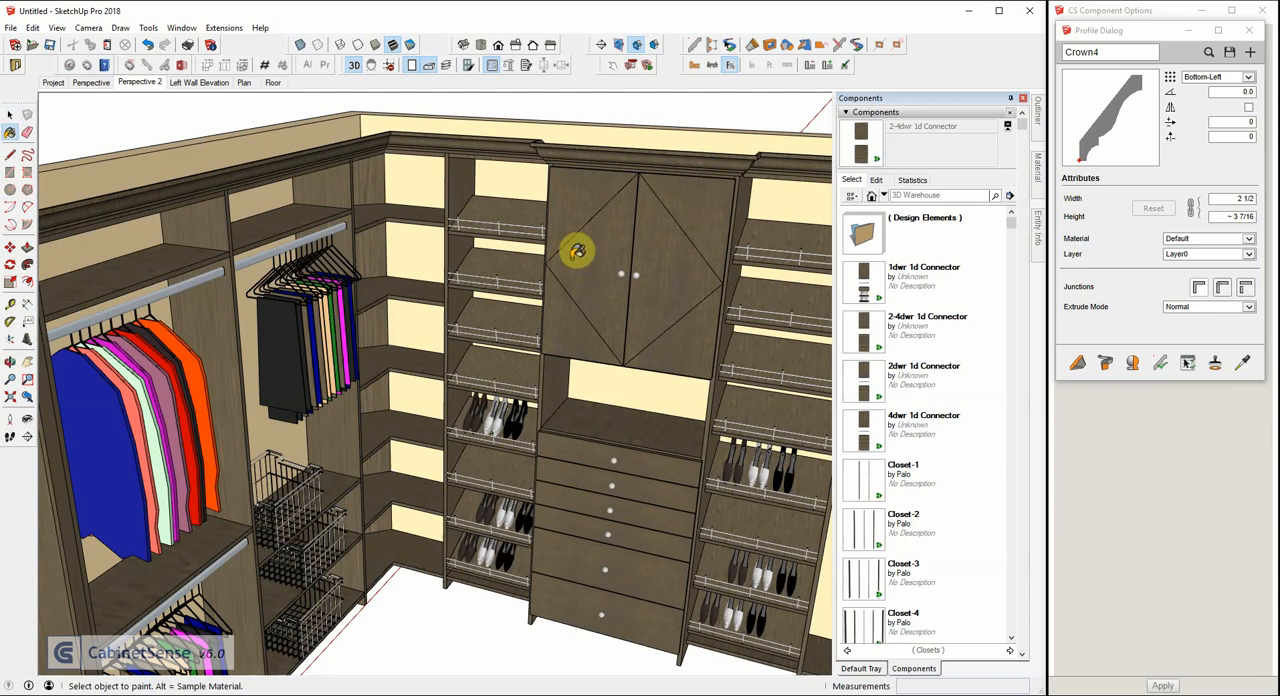
scroll(577, 250, "down", 5)
middle_click_drag(563, 246, 646, 305)
key("b")
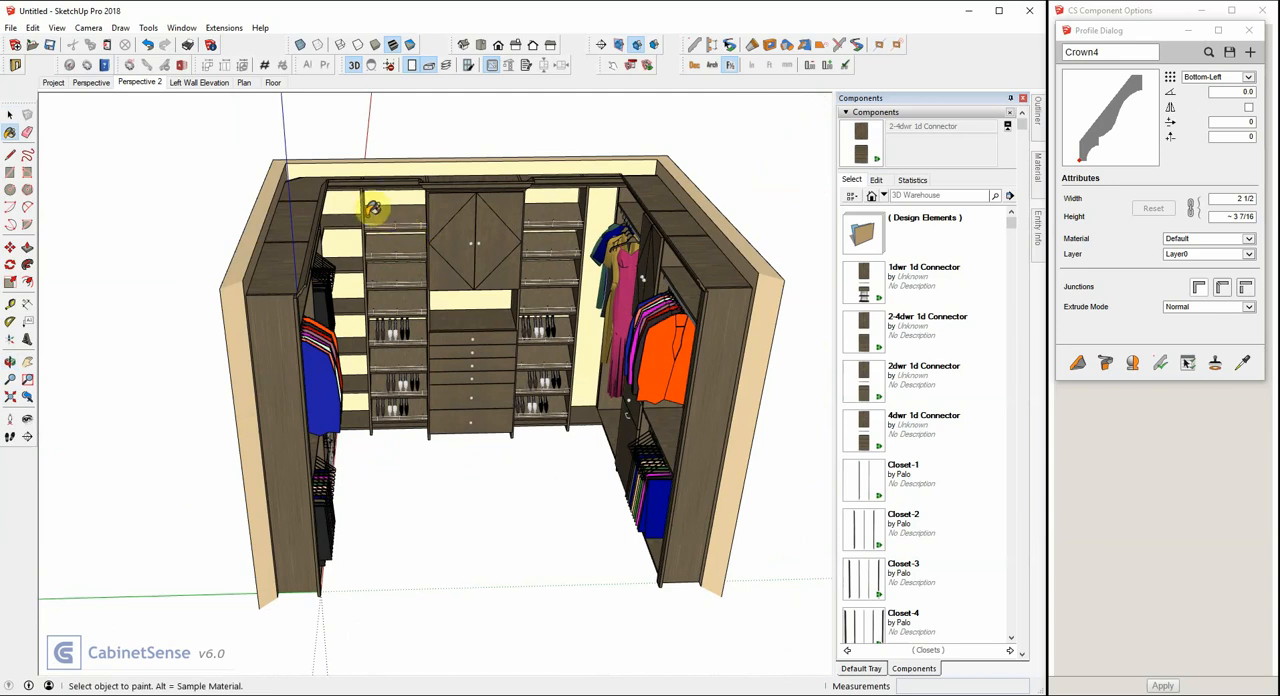
key("space")
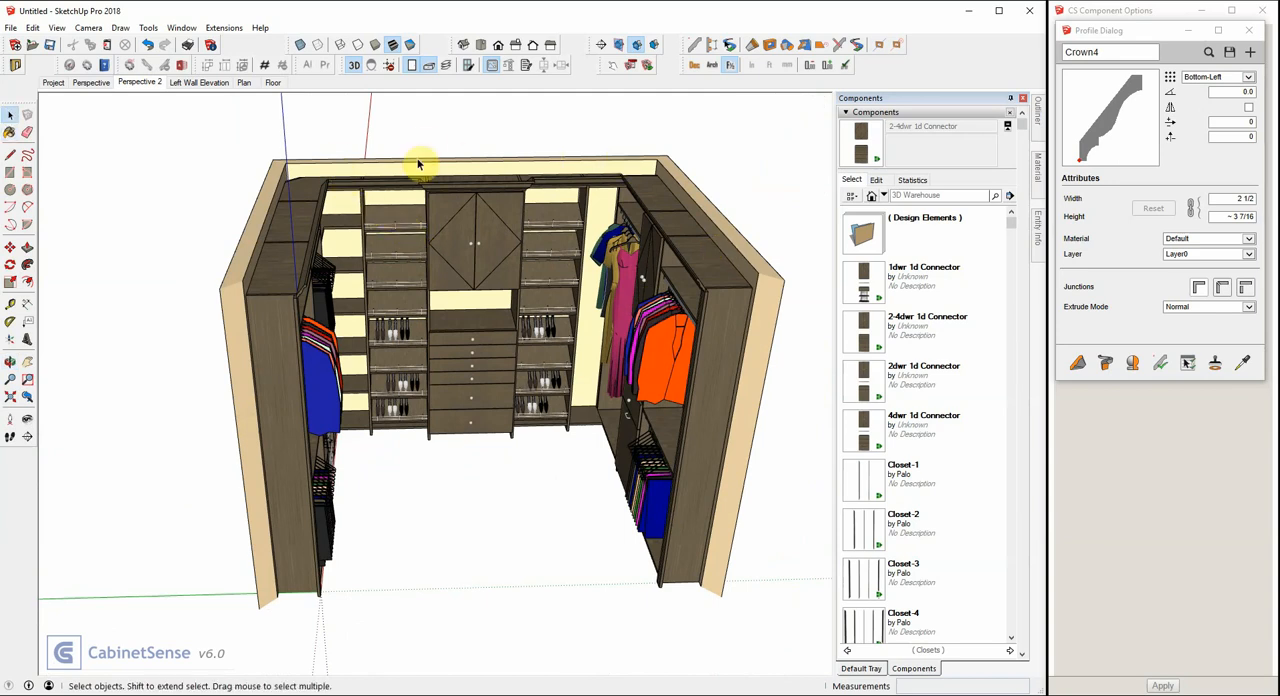
middle_click_drag(417, 170, 349, 251)
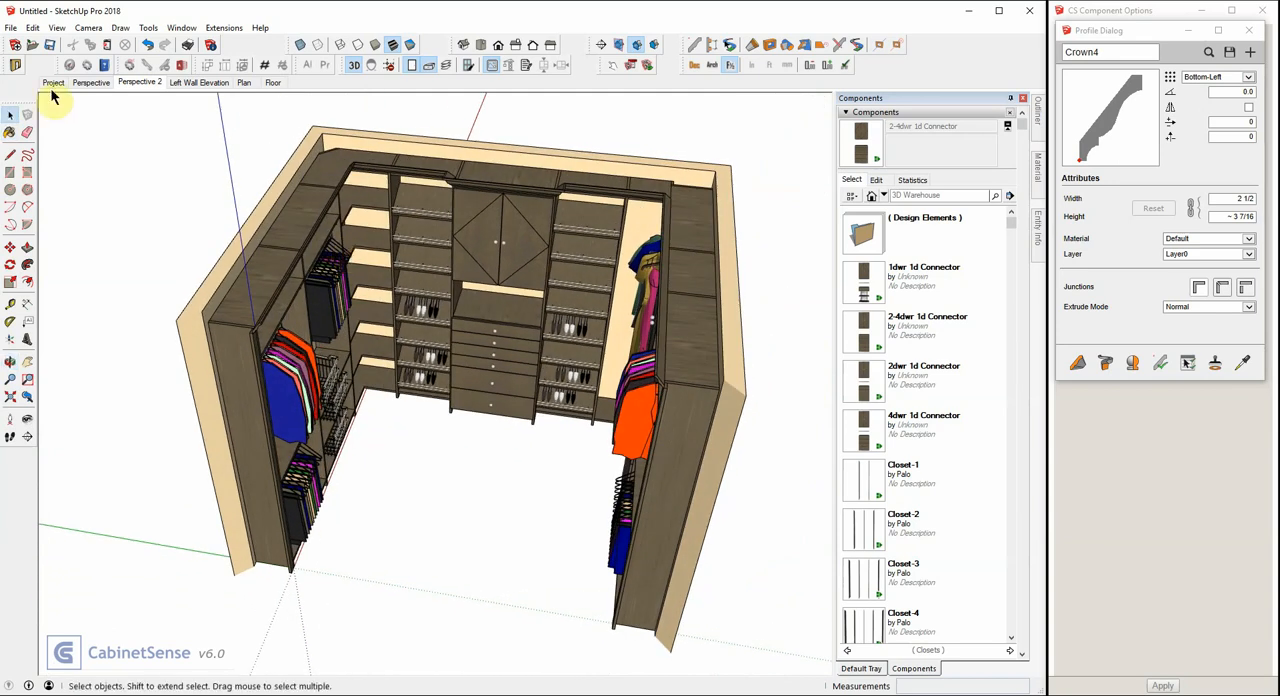
From the Perspective scene, add a scene named Back Wall Elevation that copies the selected left, back and right walls.
left_click(90, 83)
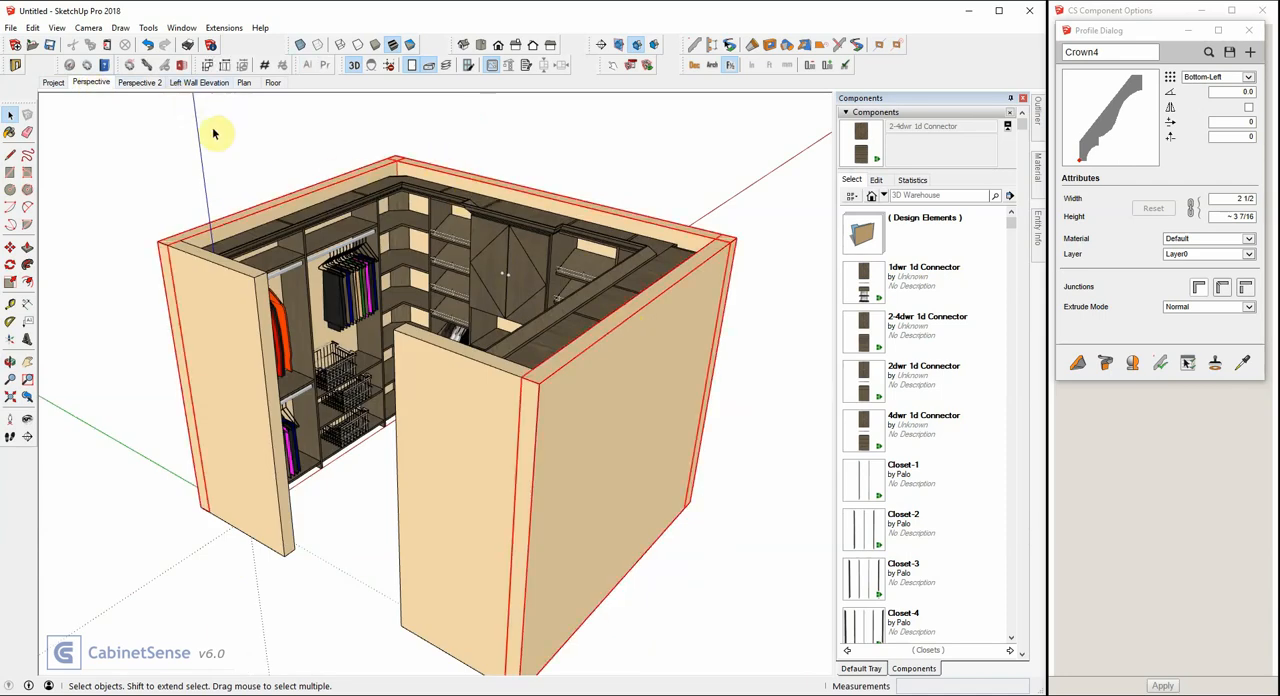
right_click(104, 83)
left_click(128, 125)
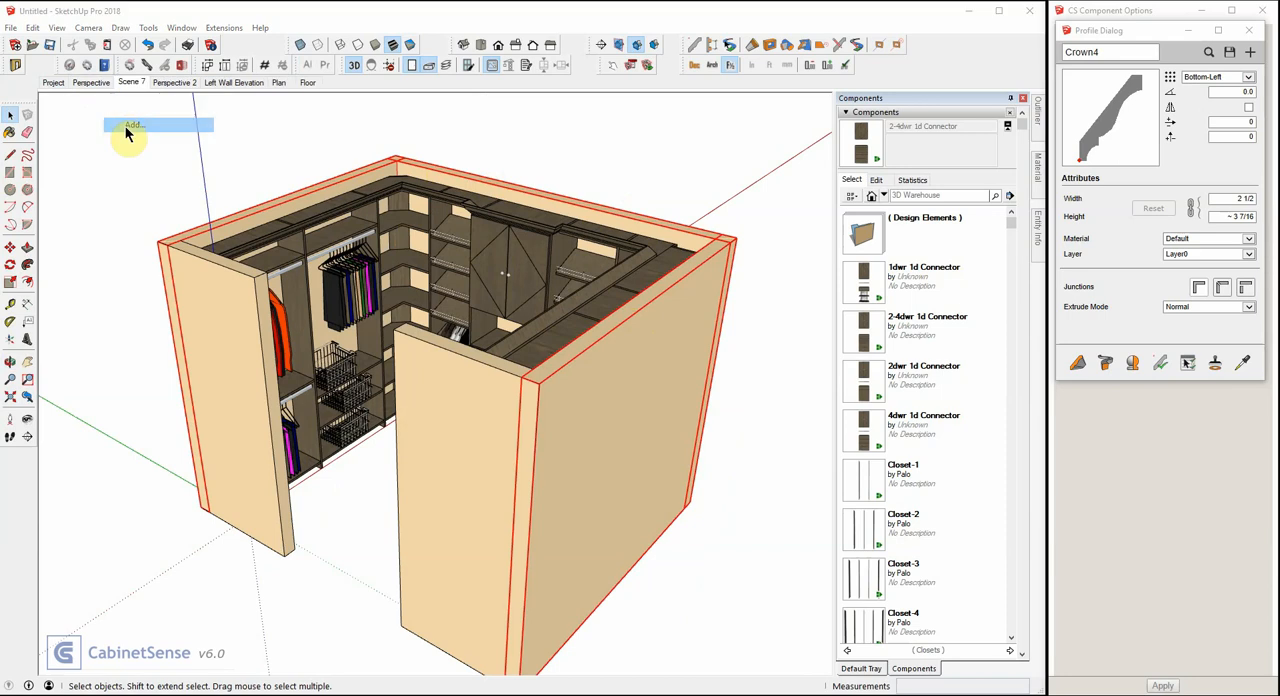
type("Back Wall Elevation")
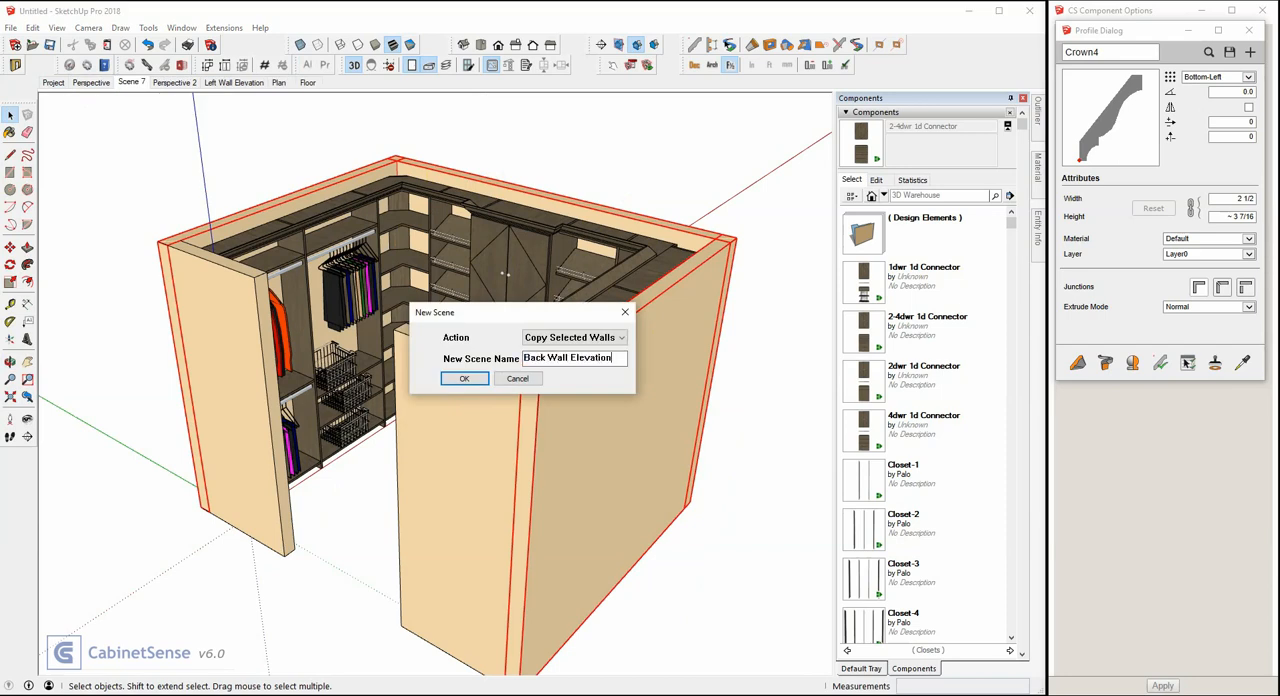
key("Return")
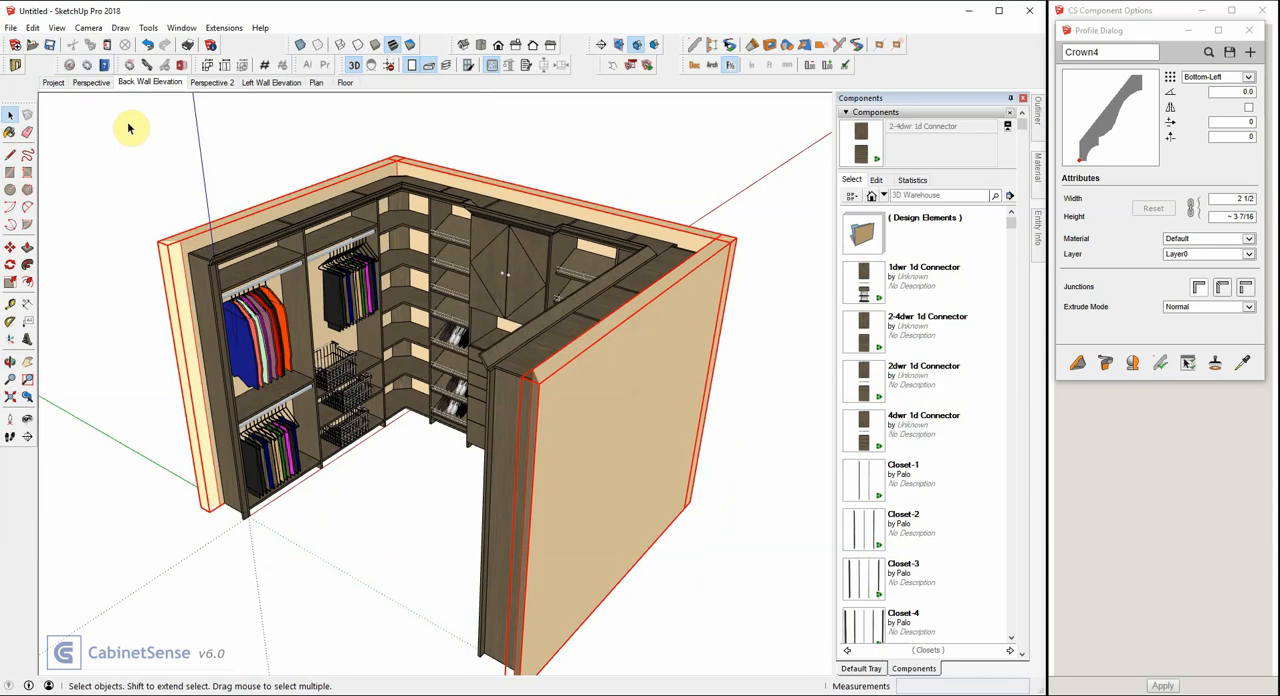
From the Perspective scene, select the back, right and adjoining front walls and copy them to a new scene named Right Wall Elevation.
left_click(88, 84)
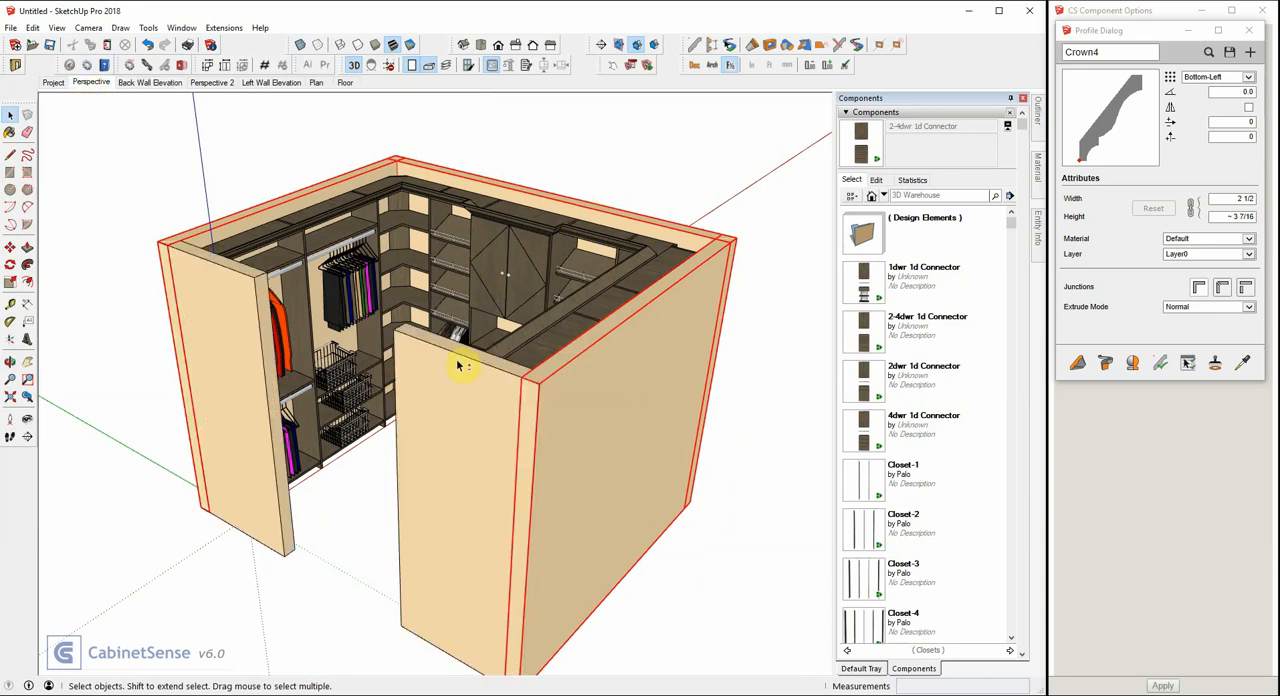
left_click(277, 209, "shift")
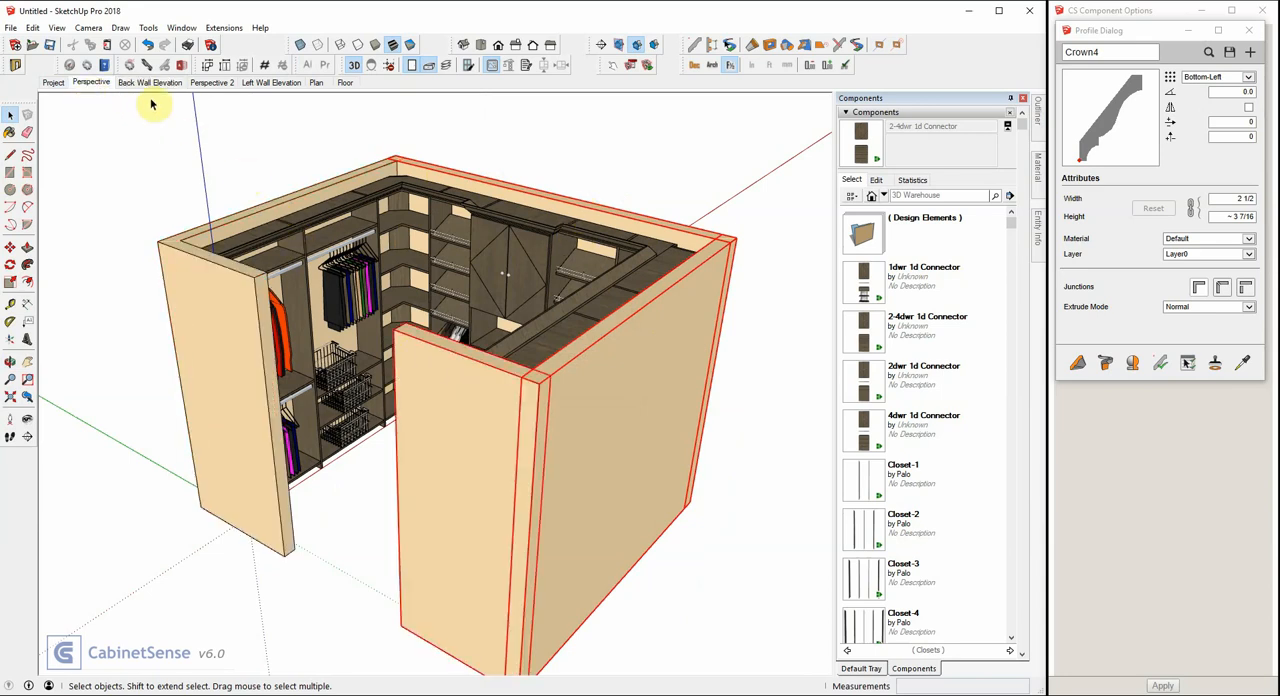
right_click(88, 83)
left_click(116, 122)
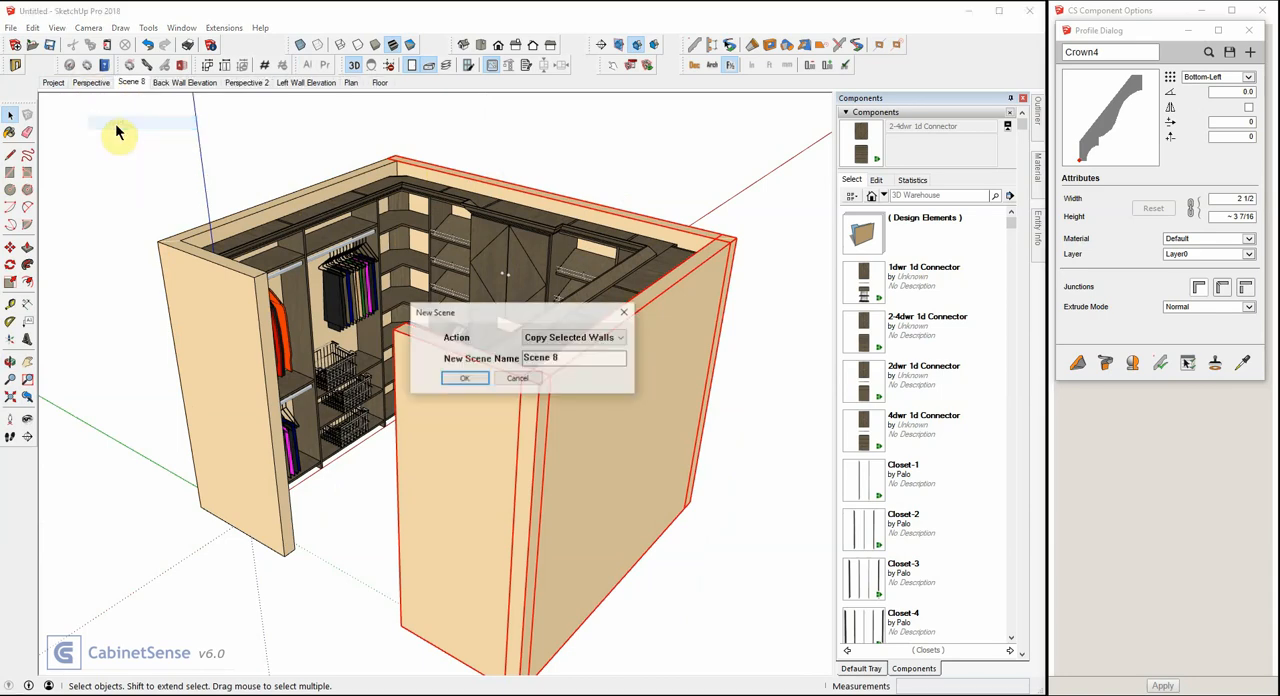
type("Right Wal")
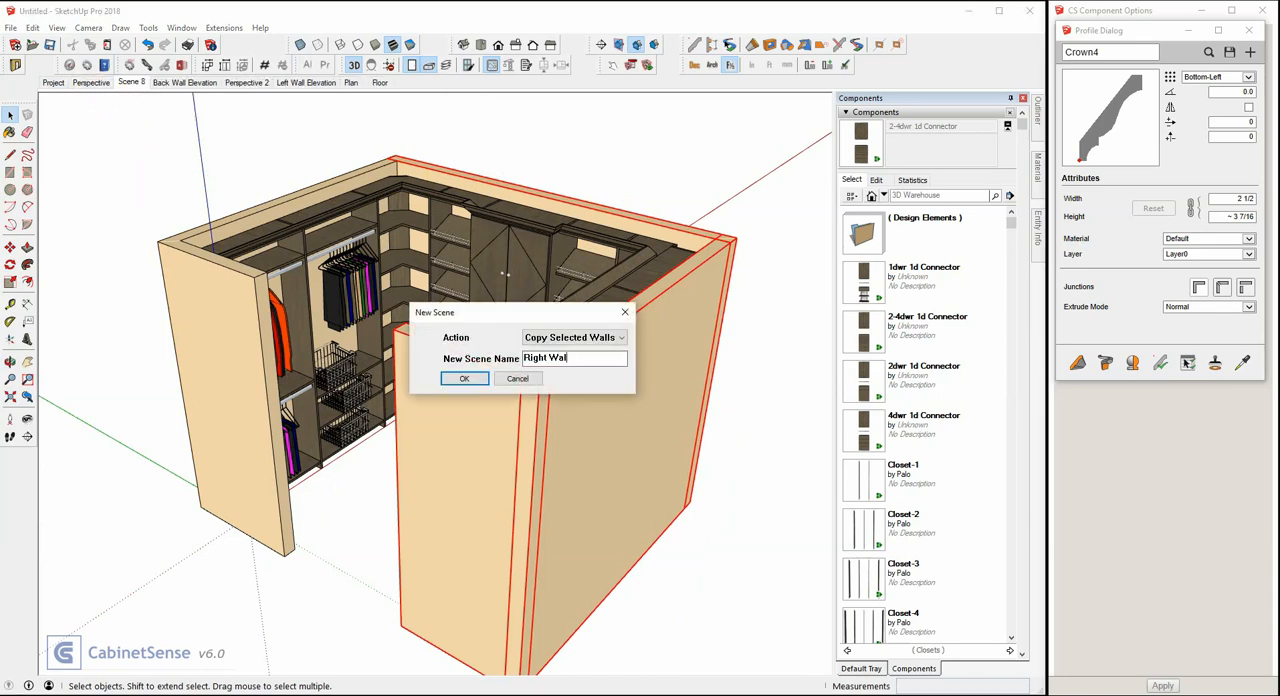
type("l Elevation")
key("Return")
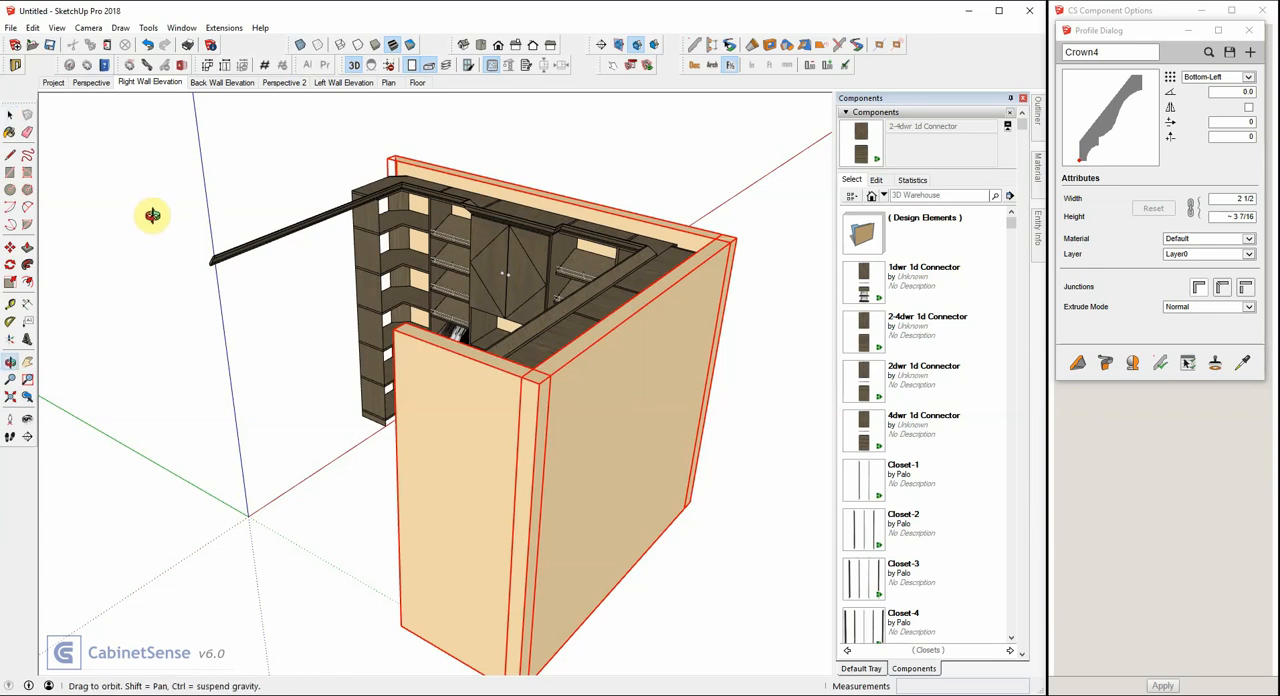
Place a section plane on the front face of the right wall closet units, facing the wall.
middle_click_drag(154, 211, 500, 222)
left_click(500, 222)
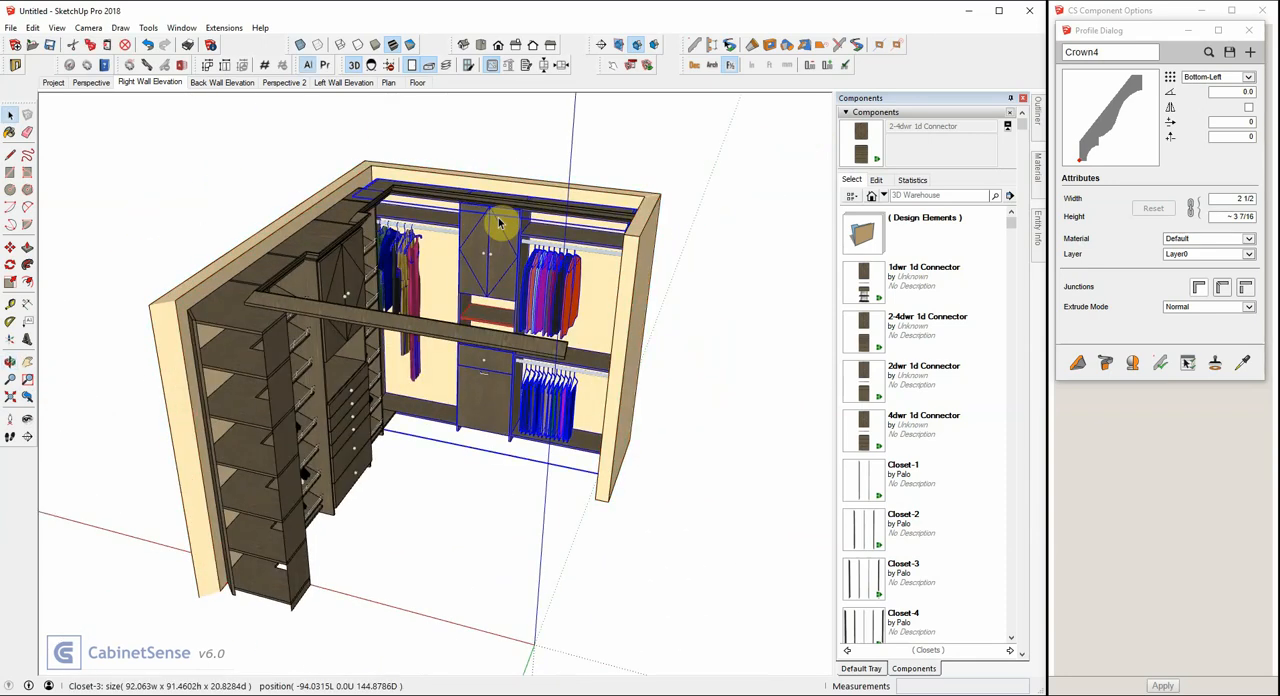
left_click(604, 46)
left_click(512, 268)
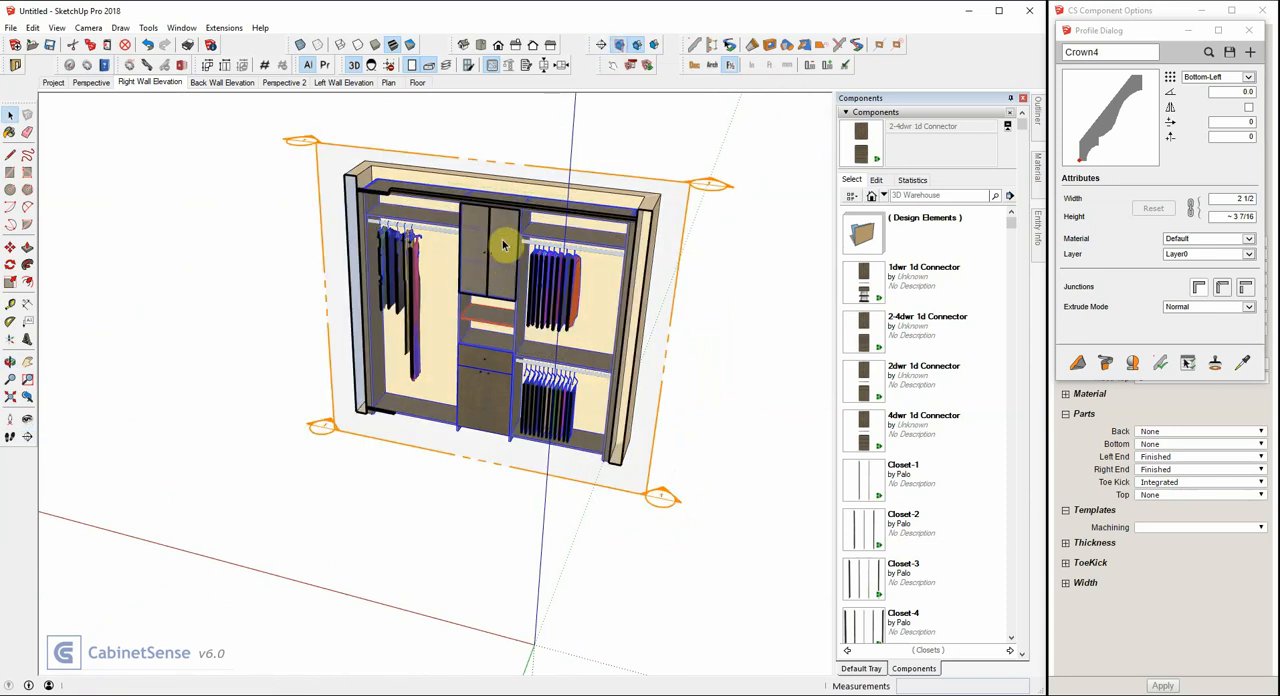
key("m")
left_click(508, 164)
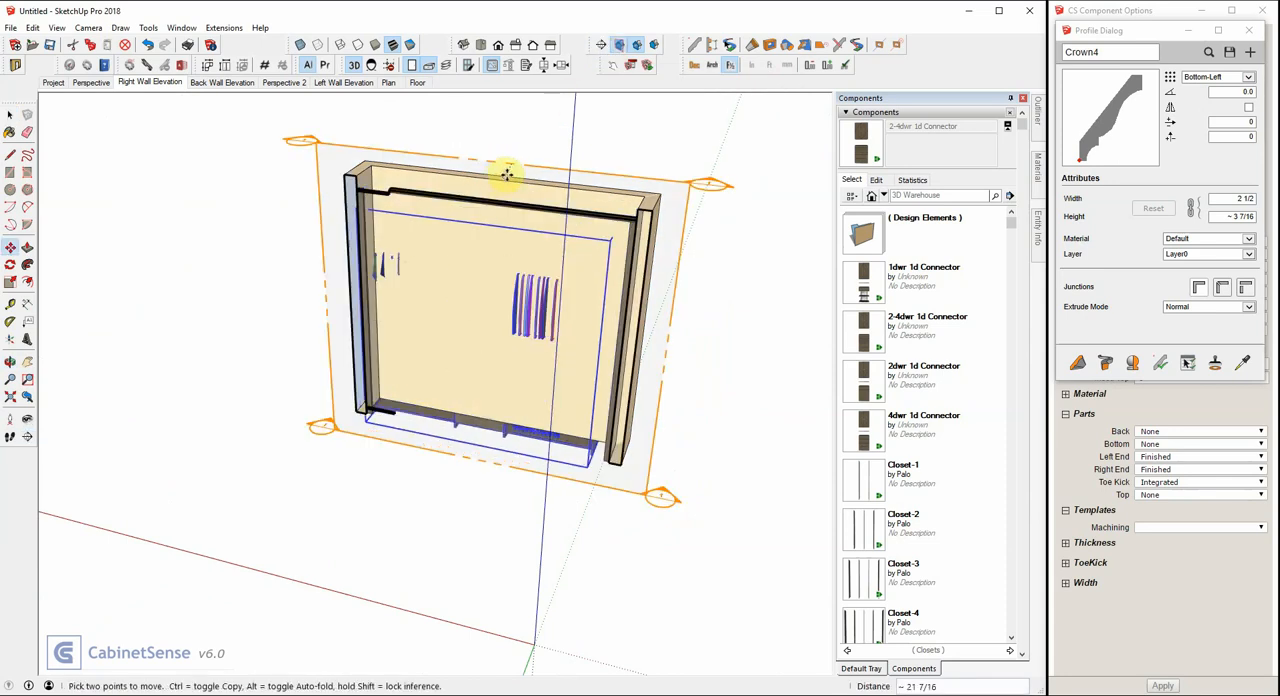
left_click(510, 171)
key("space")
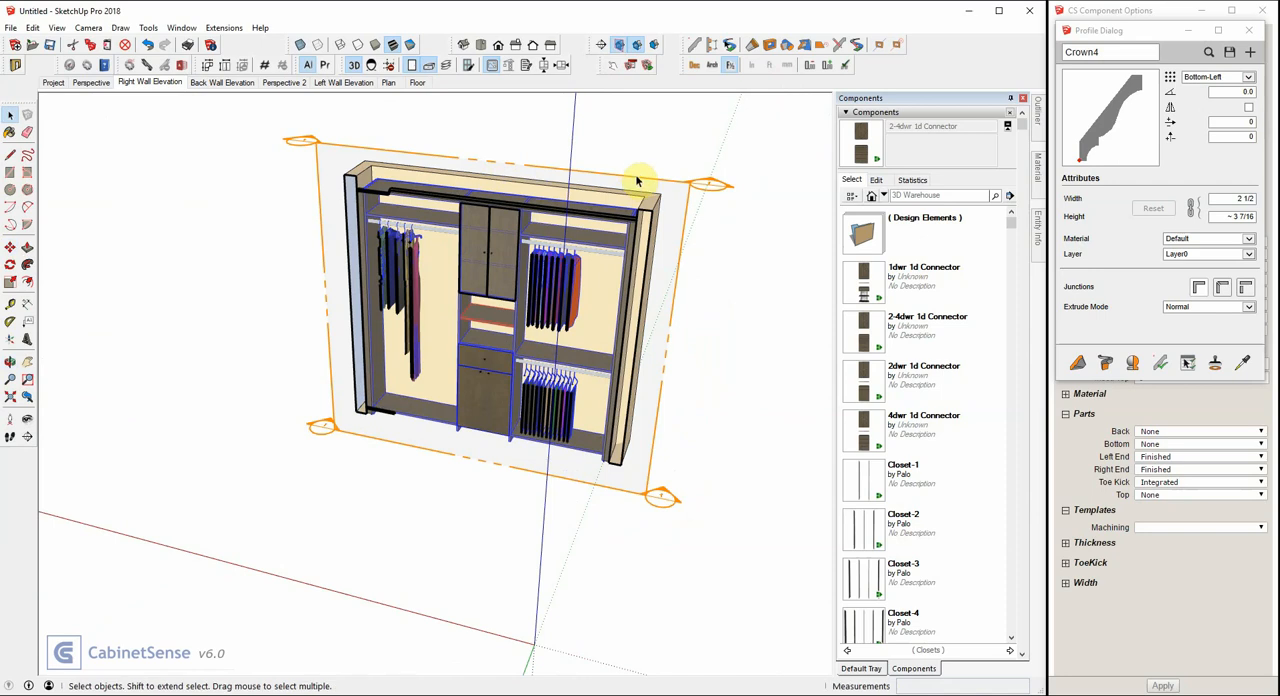
Move the section plane 3 inches out from the right wall closet fronts and hide the section plane display.
left_click(636, 181)
key("m")
left_click(638, 177)
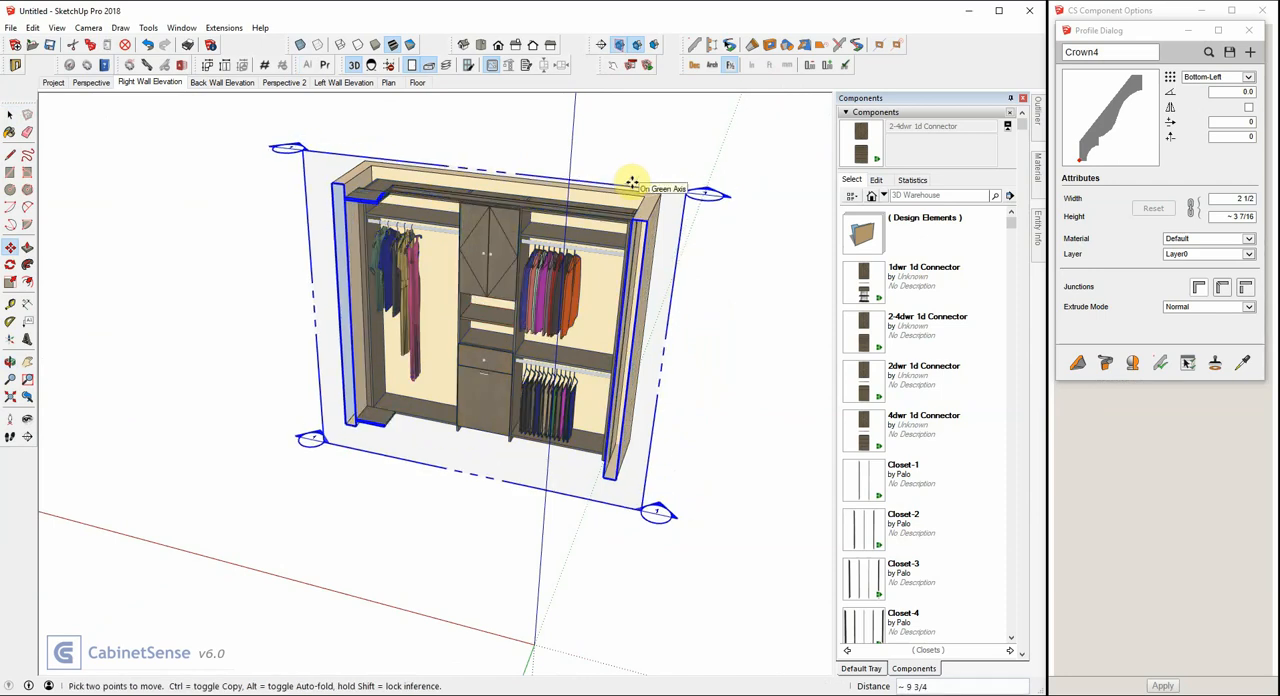
type("3")
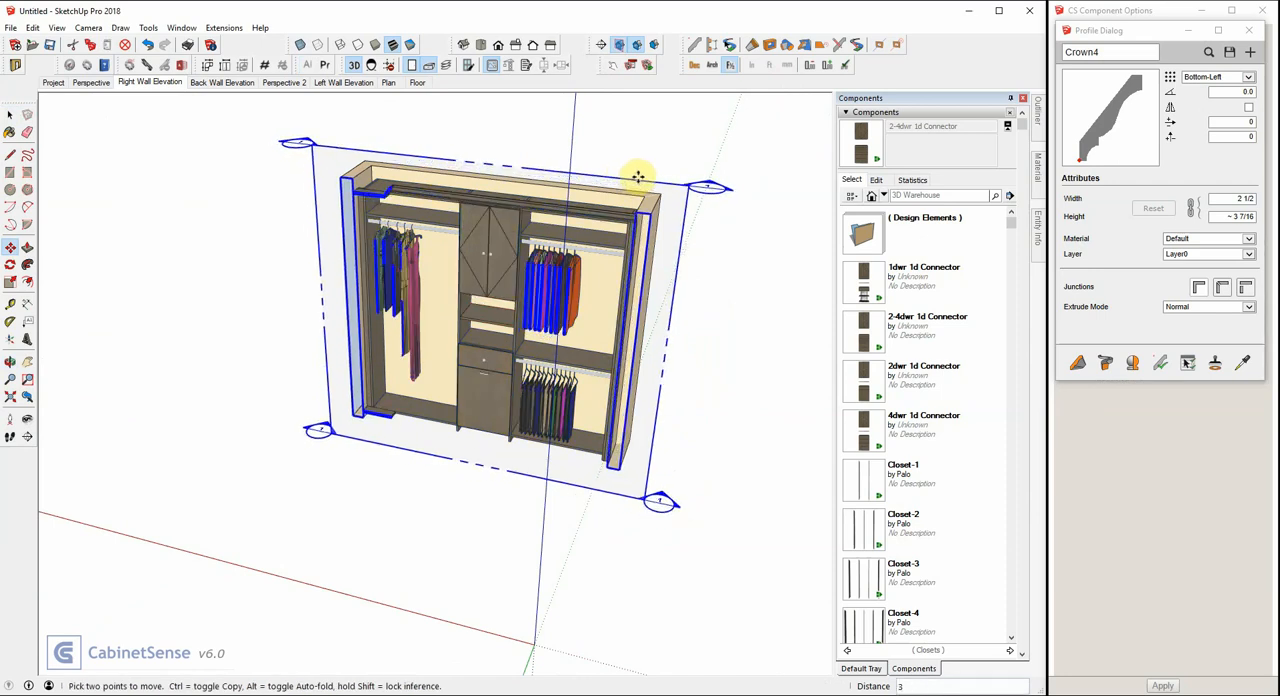
key("Return")
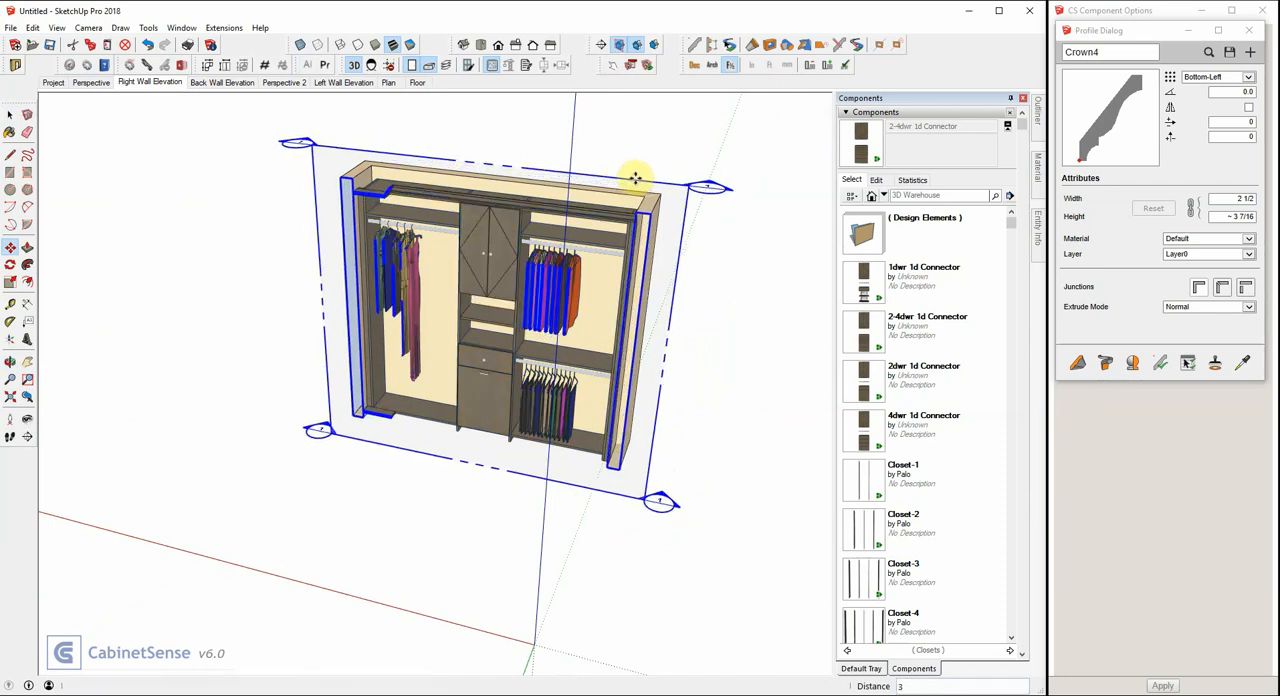
left_click(621, 46)
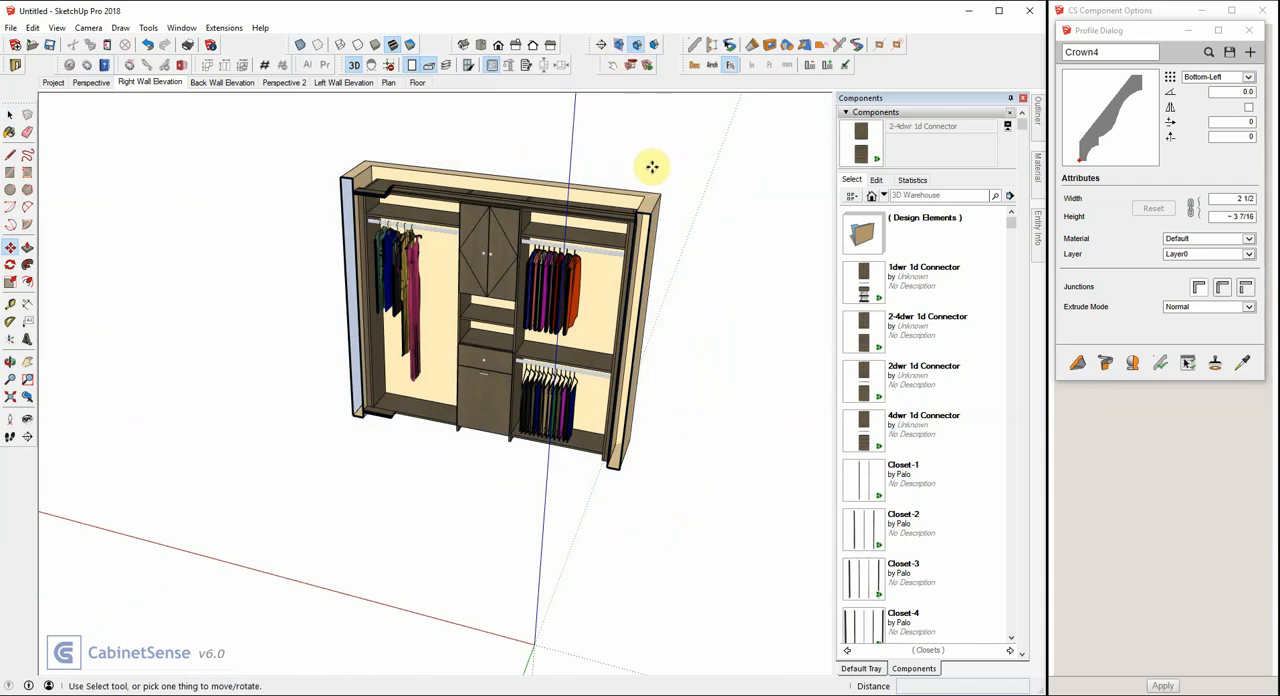
Switch the camera to parallel projection and align the view straight onto the front of the right wall closet units.
left_click(355, 66)
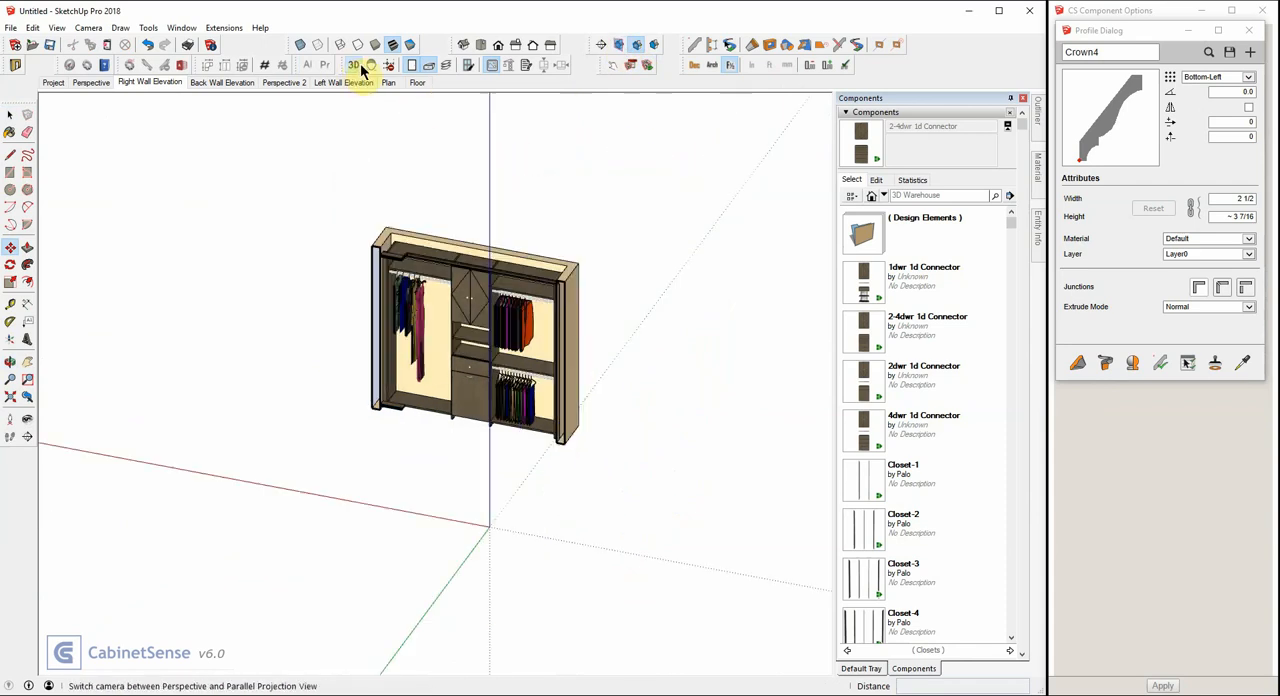
key("space")
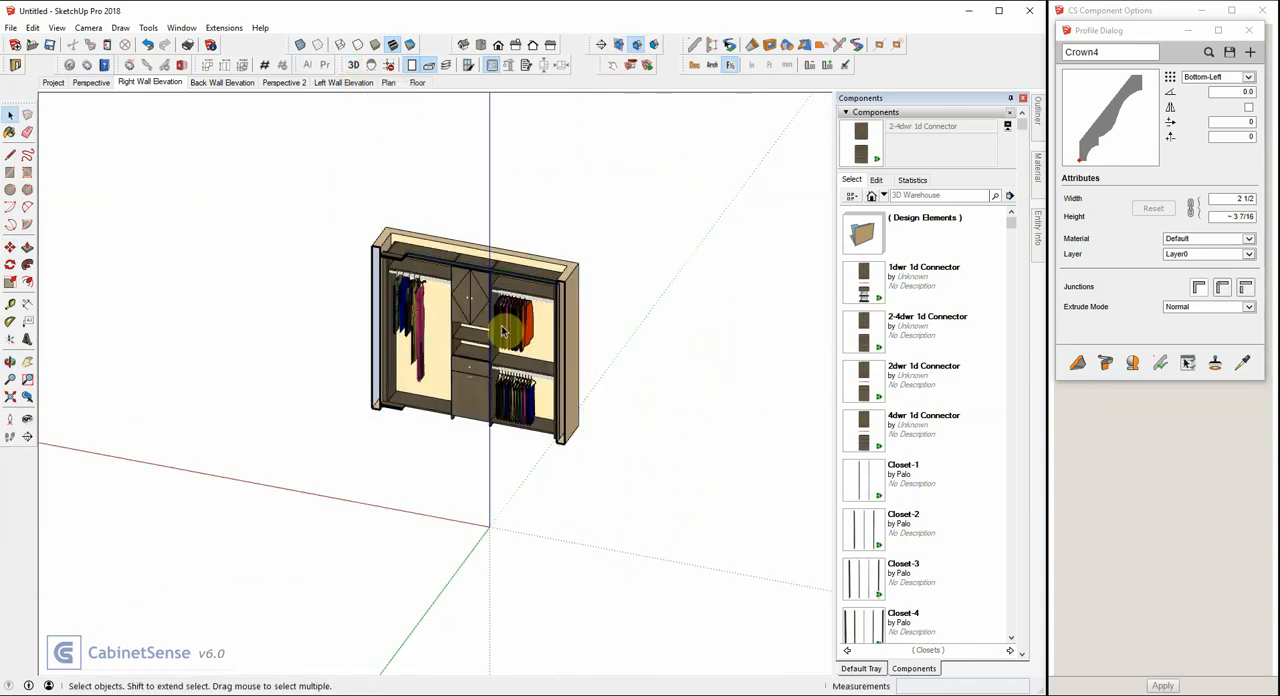
left_click(457, 300)
left_click(370, 68)
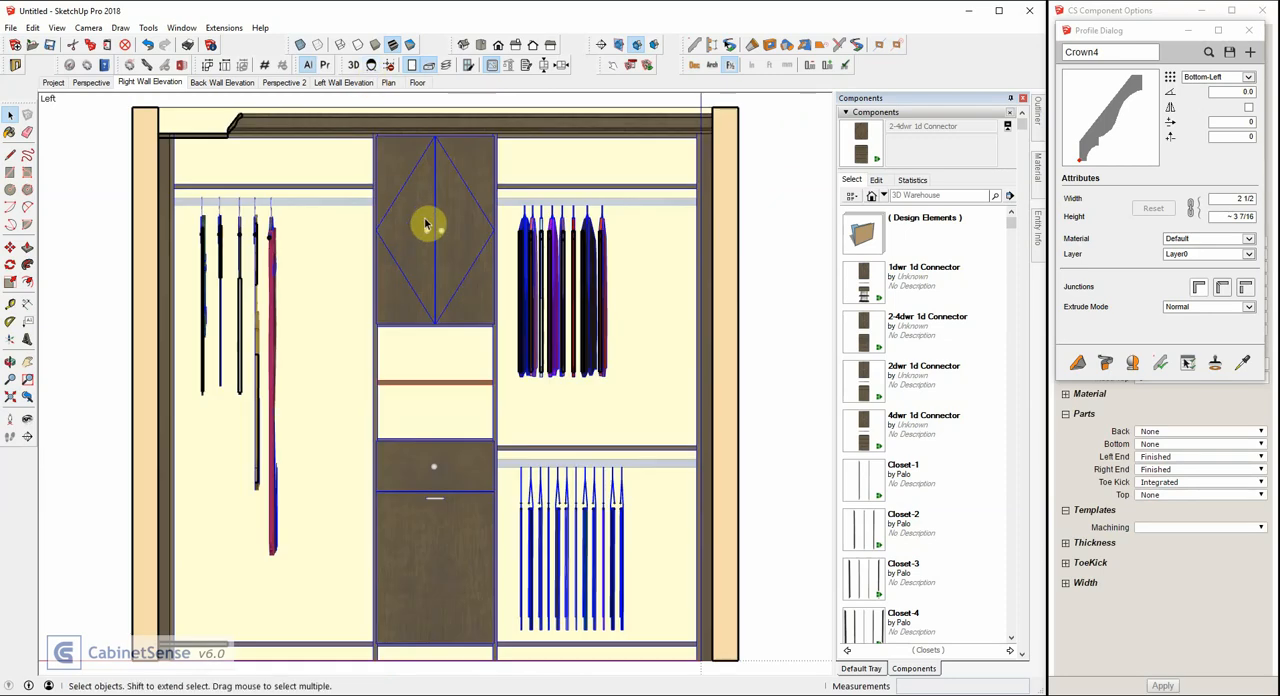
scroll(418, 135, "up", 1)
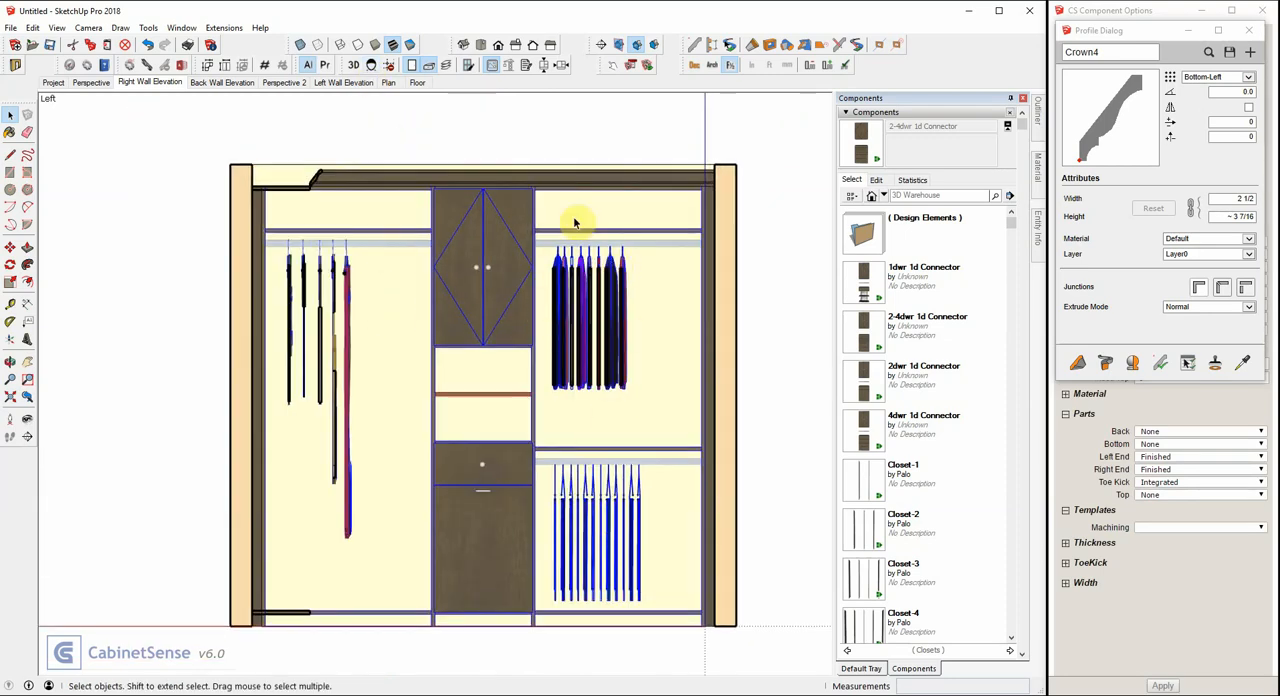
Turn off the Accessory component layer in the Right Wall Elevation scene.
left_click(447, 65)
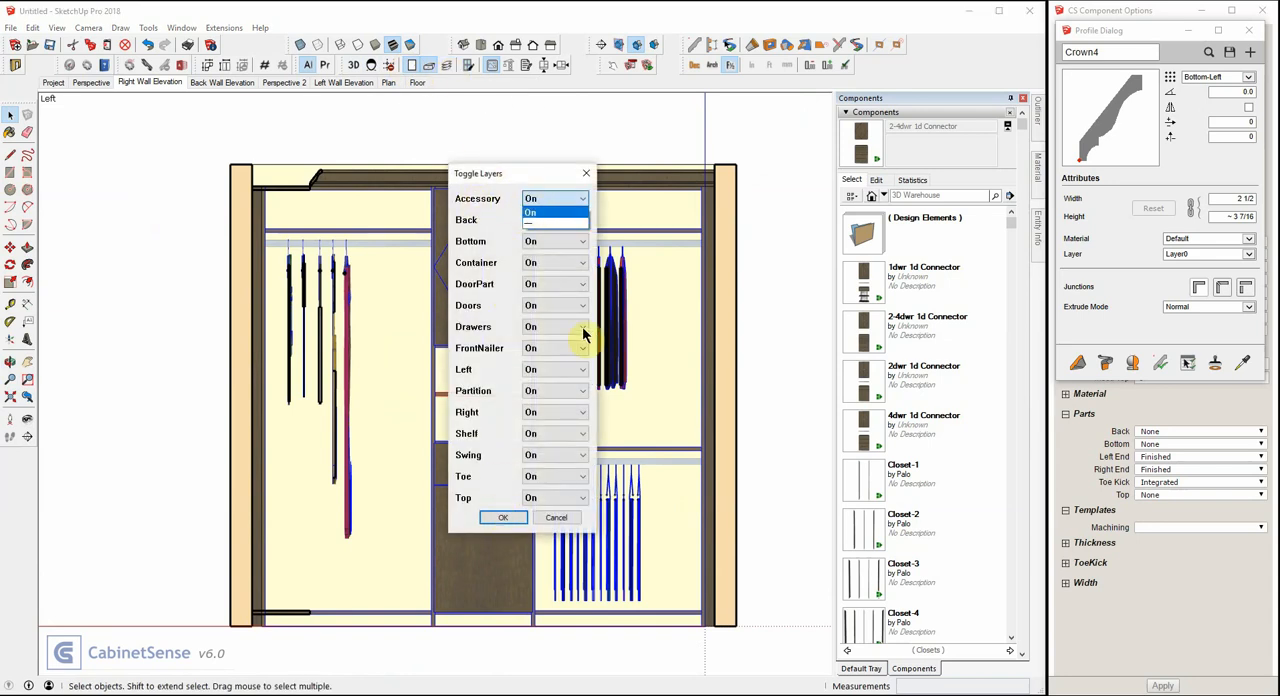
left_click(535, 224)
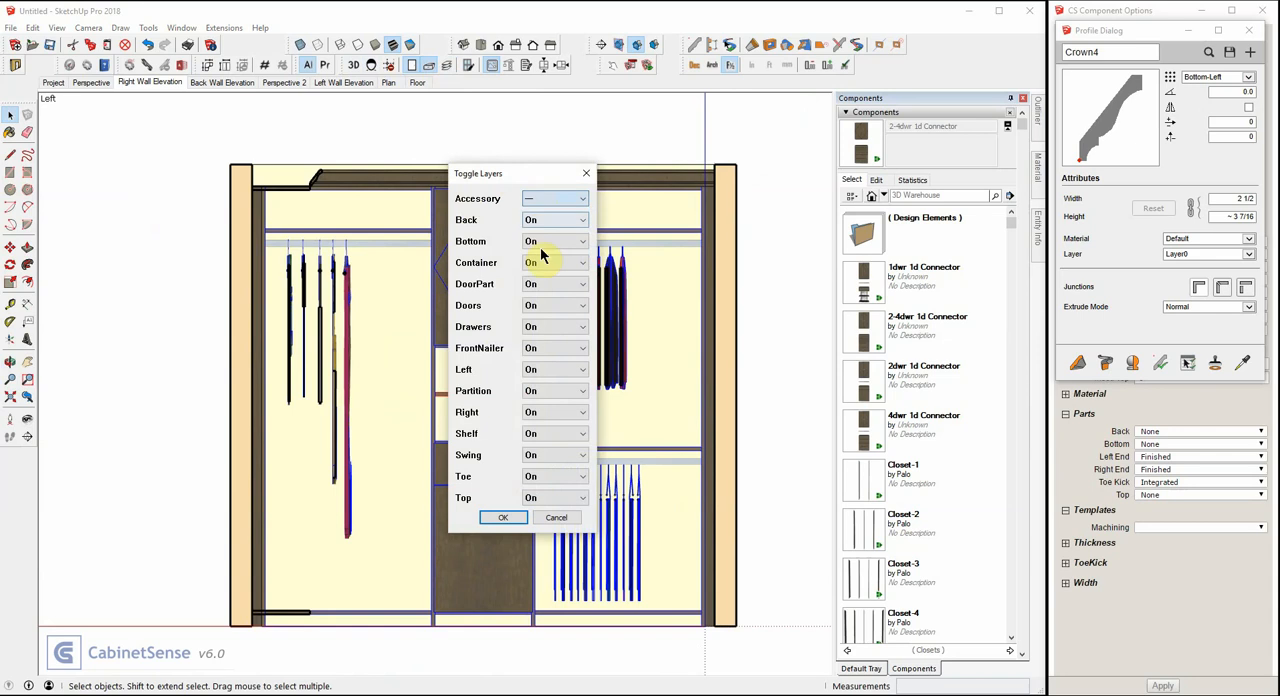
left_click(503, 517)
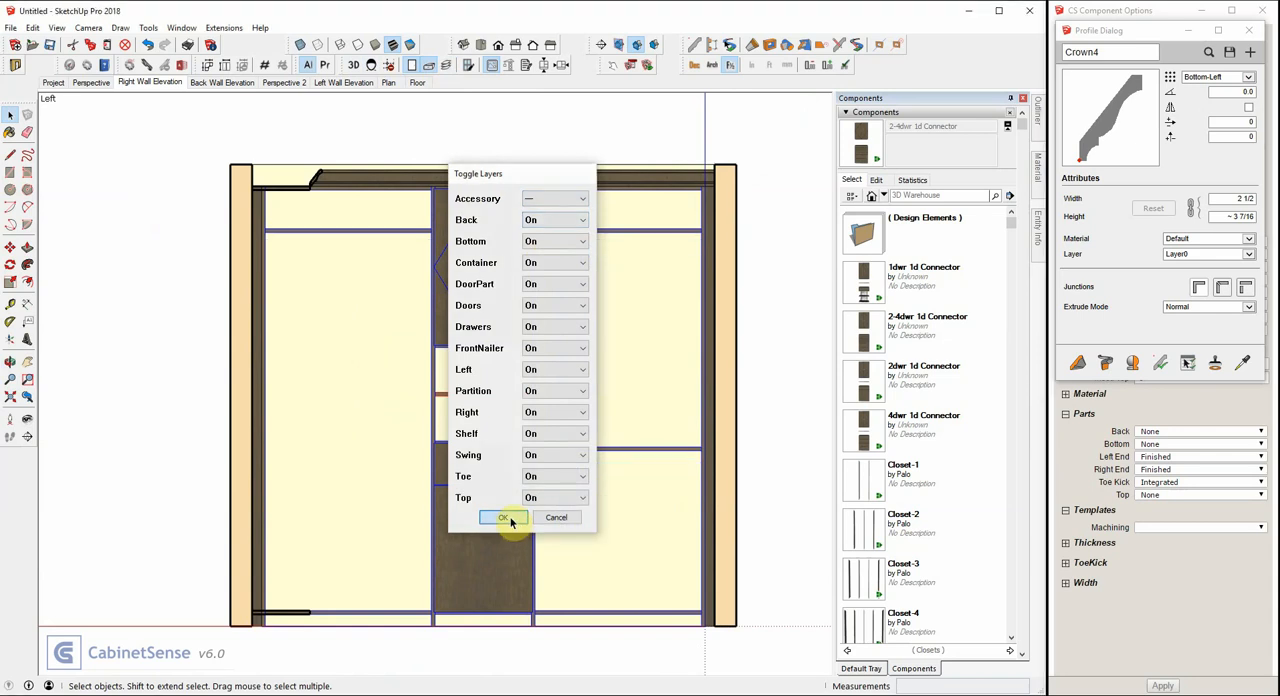
Switch to the Left Wall Elevation scene and turn off its Accessory component layer.
left_click(345, 85)
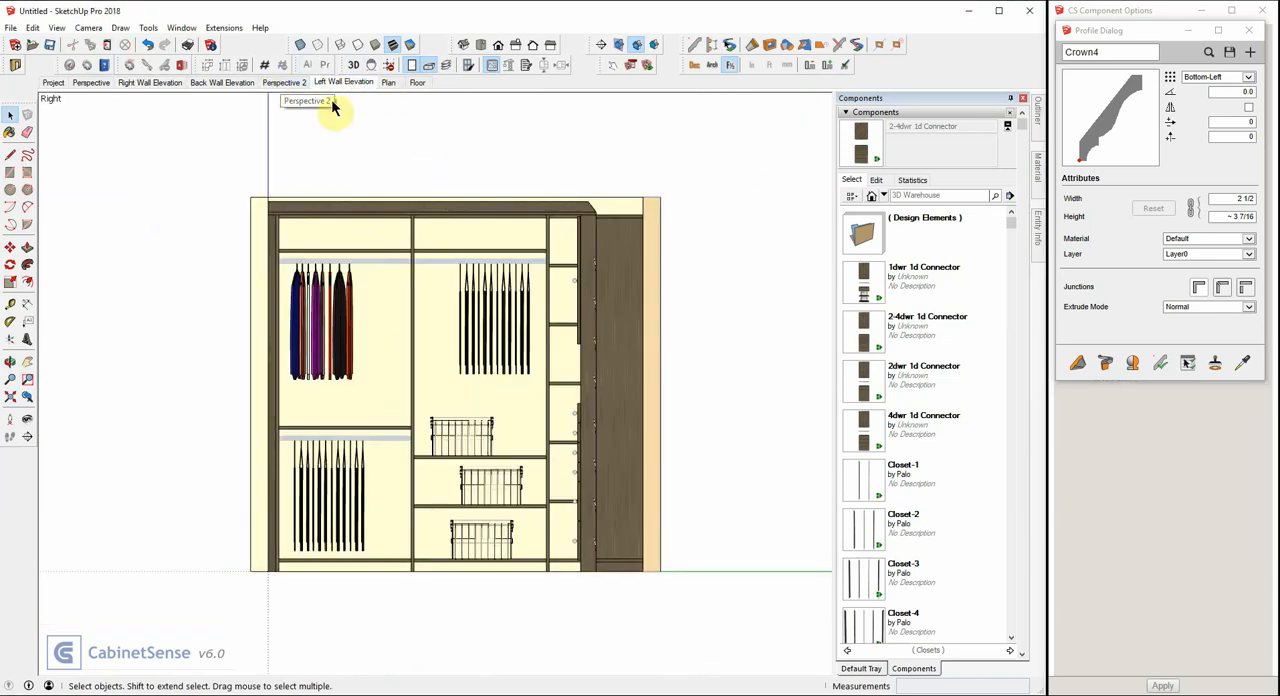
left_click(447, 65)
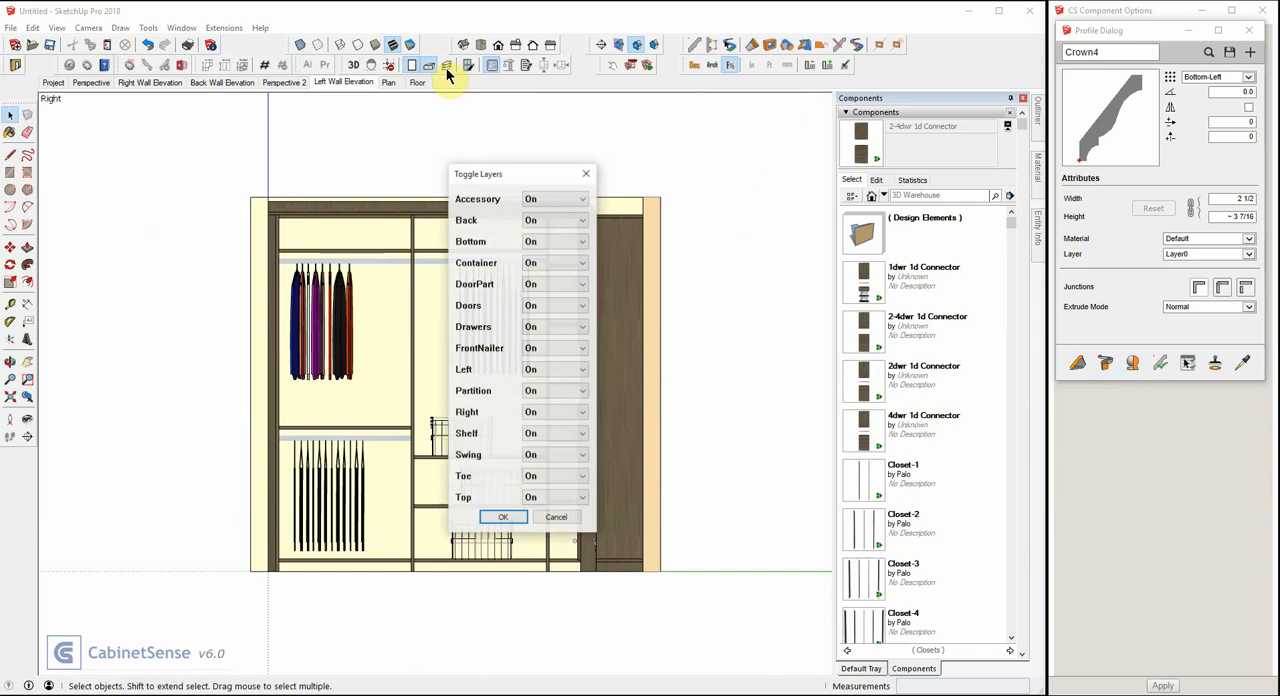
left_click(530, 198)
left_click(539, 223)
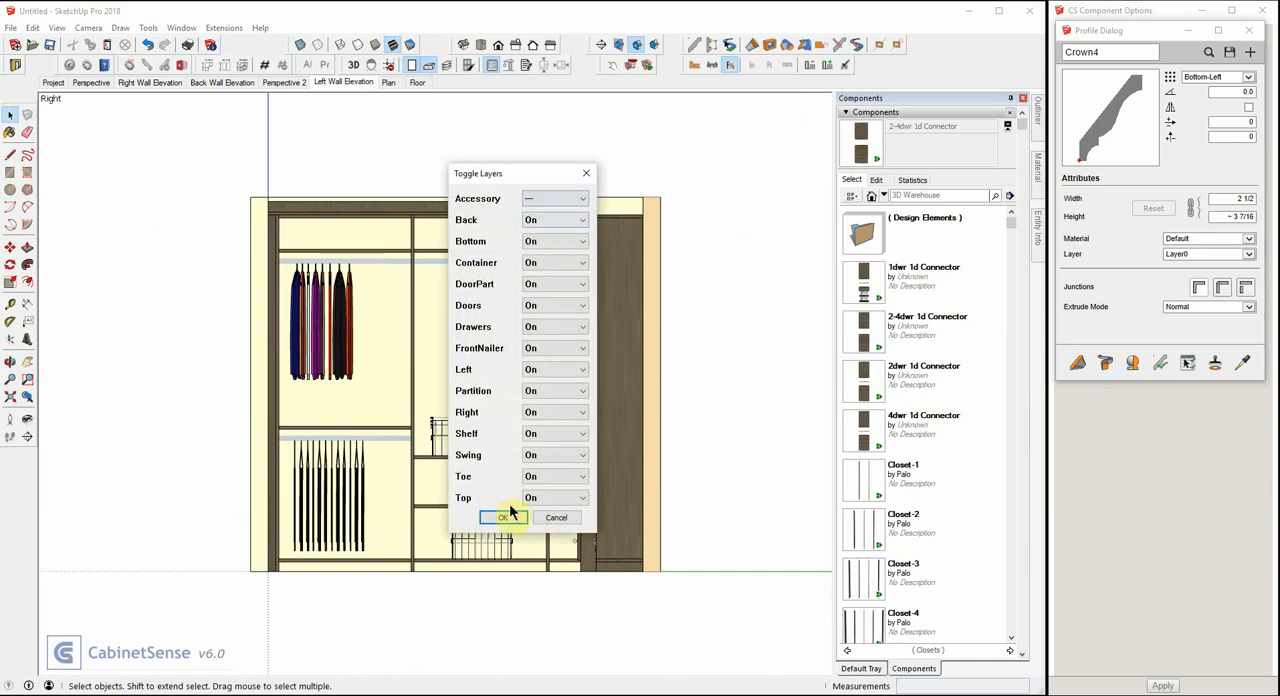
left_click(505, 517)
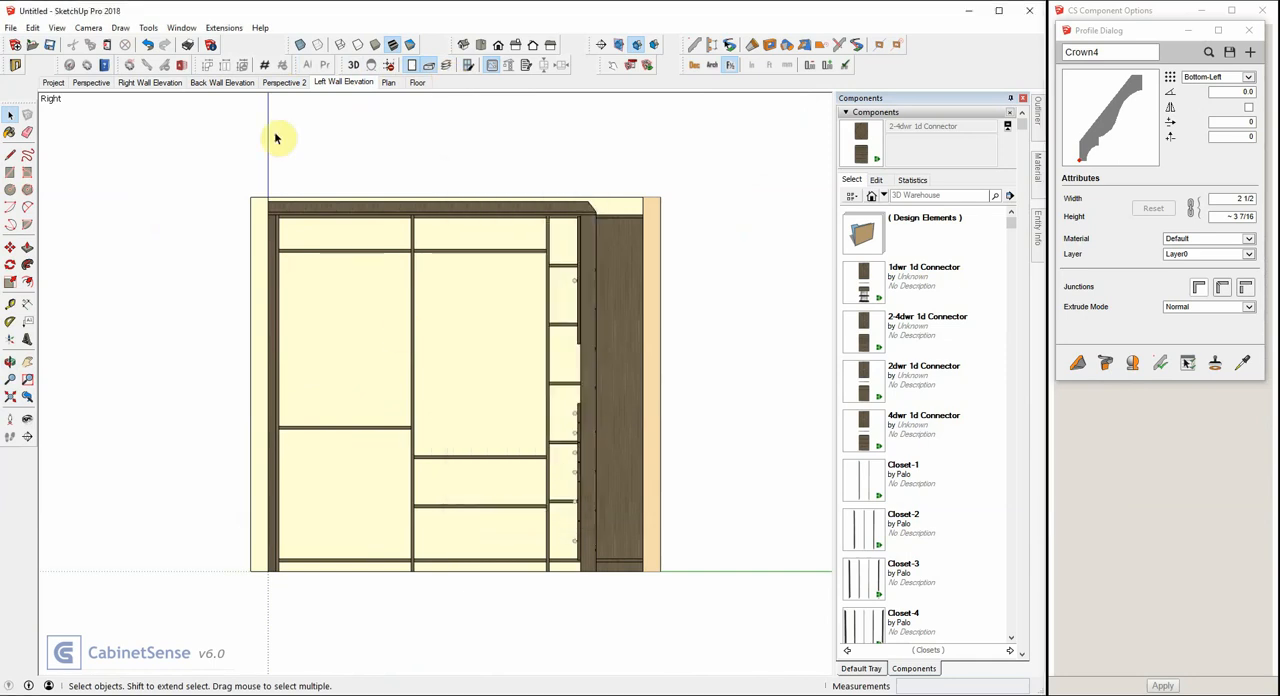
In the Back Wall Elevation scene, select the back wall closet units, switch to parallel projection and face the view straight onto their fronts.
left_click(213, 84)
left_click(171, 82)
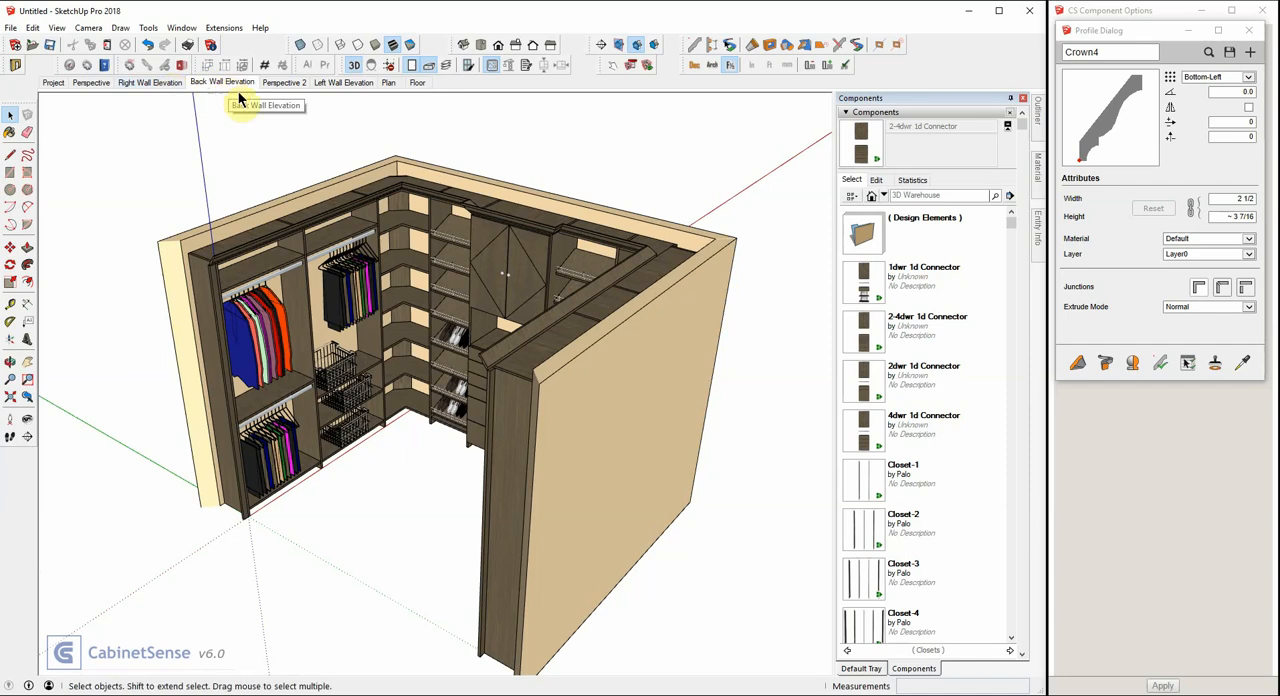
left_click(462, 247)
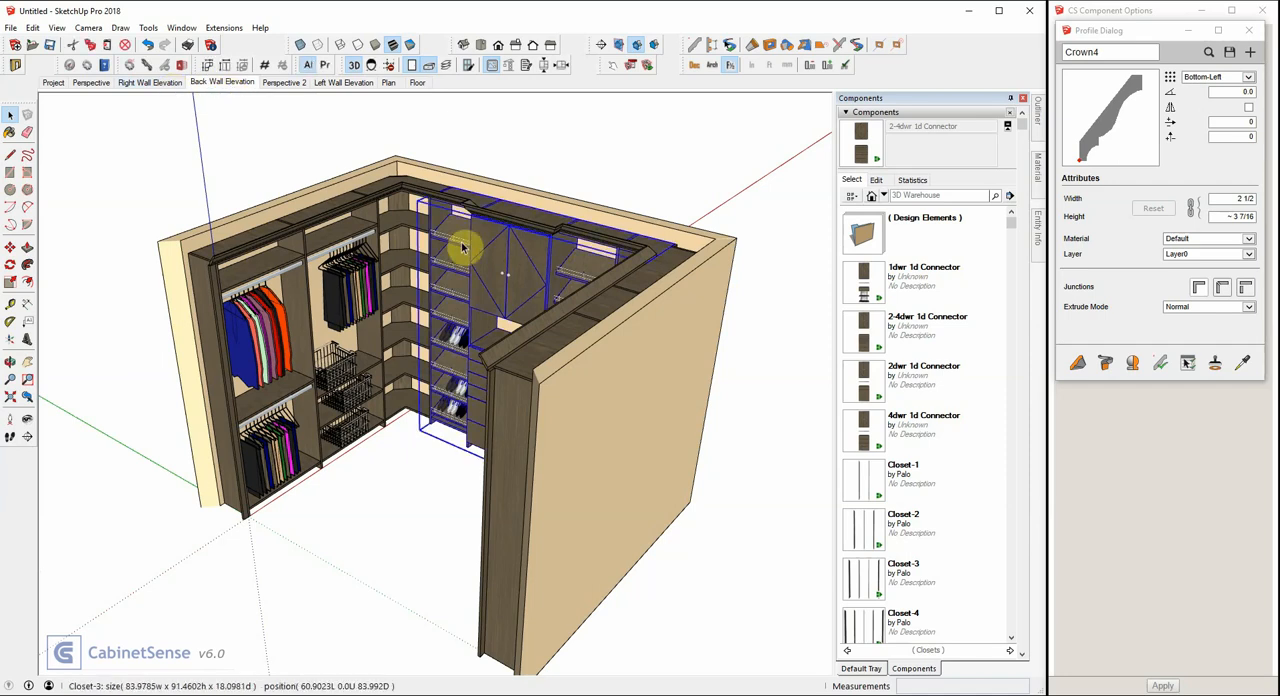
left_click(354, 68)
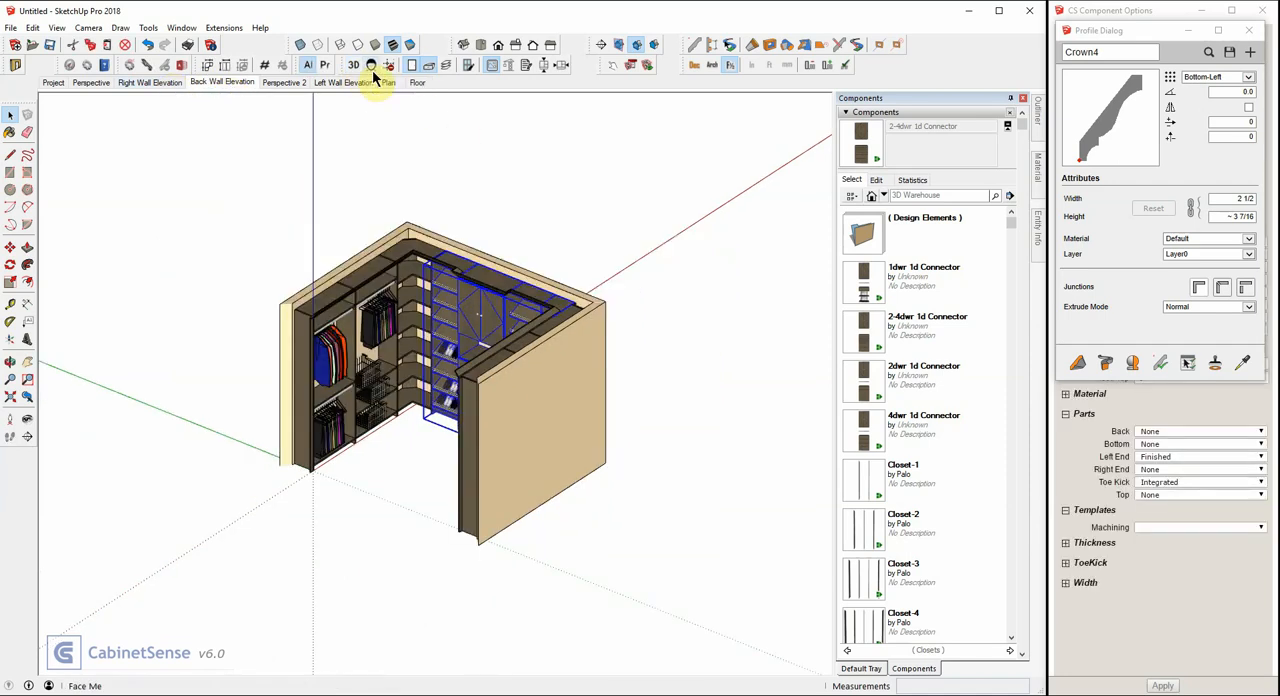
left_click(371, 65)
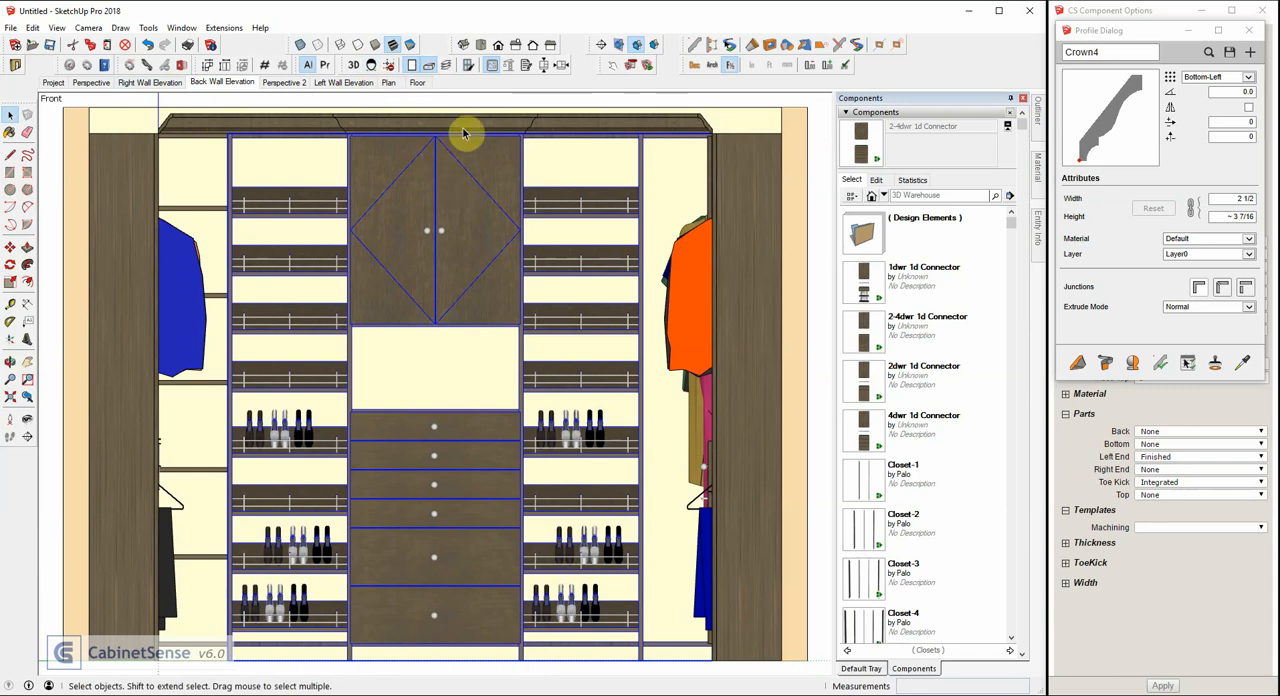
Turn off the Accessory component layer in the Back Wall Elevation scene, deselect the closet units and fit the whole elevation in view.
left_click(447, 66)
left_click(530, 201)
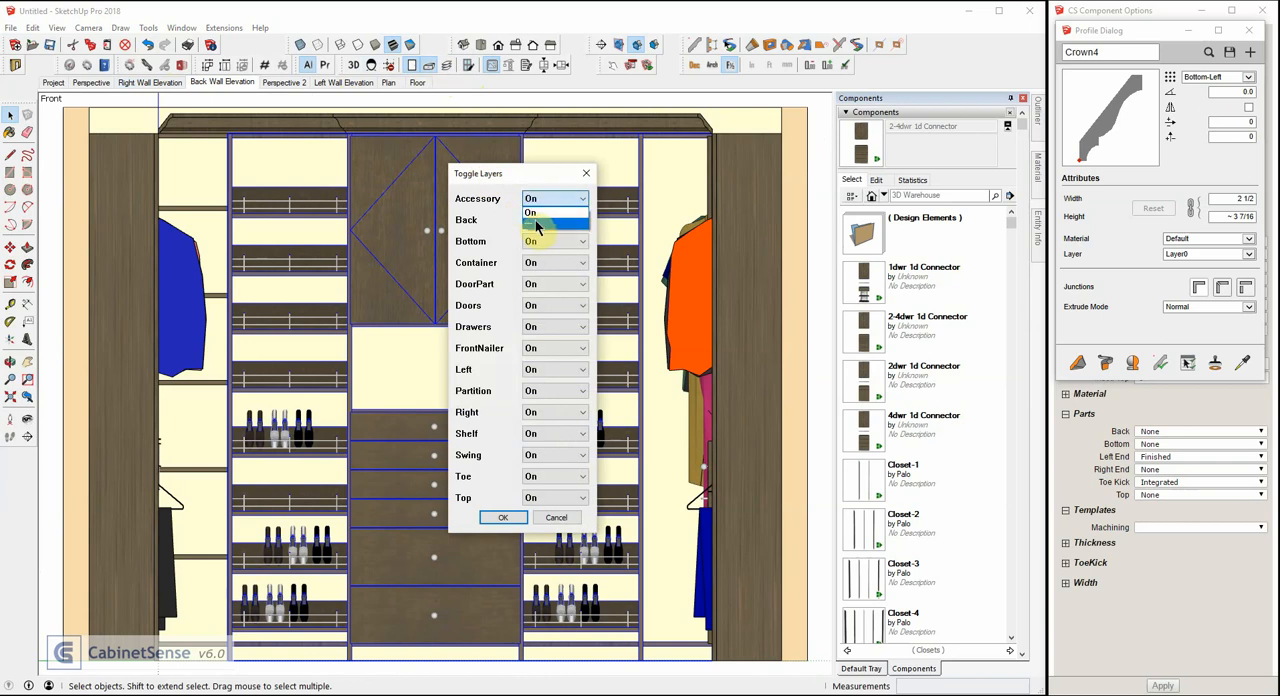
left_click(535, 226)
left_click(505, 517)
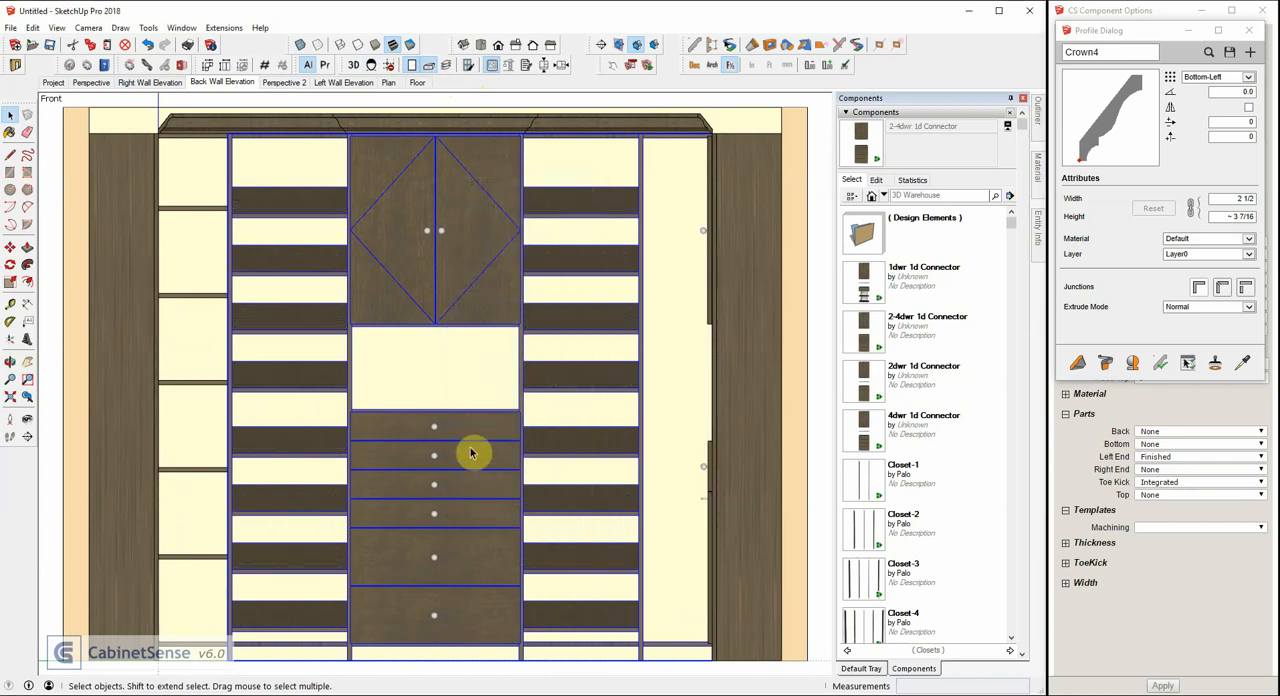
scroll(465, 445, "down", 1)
left_click(485, 122)
scroll(605, 200, "down", 1)
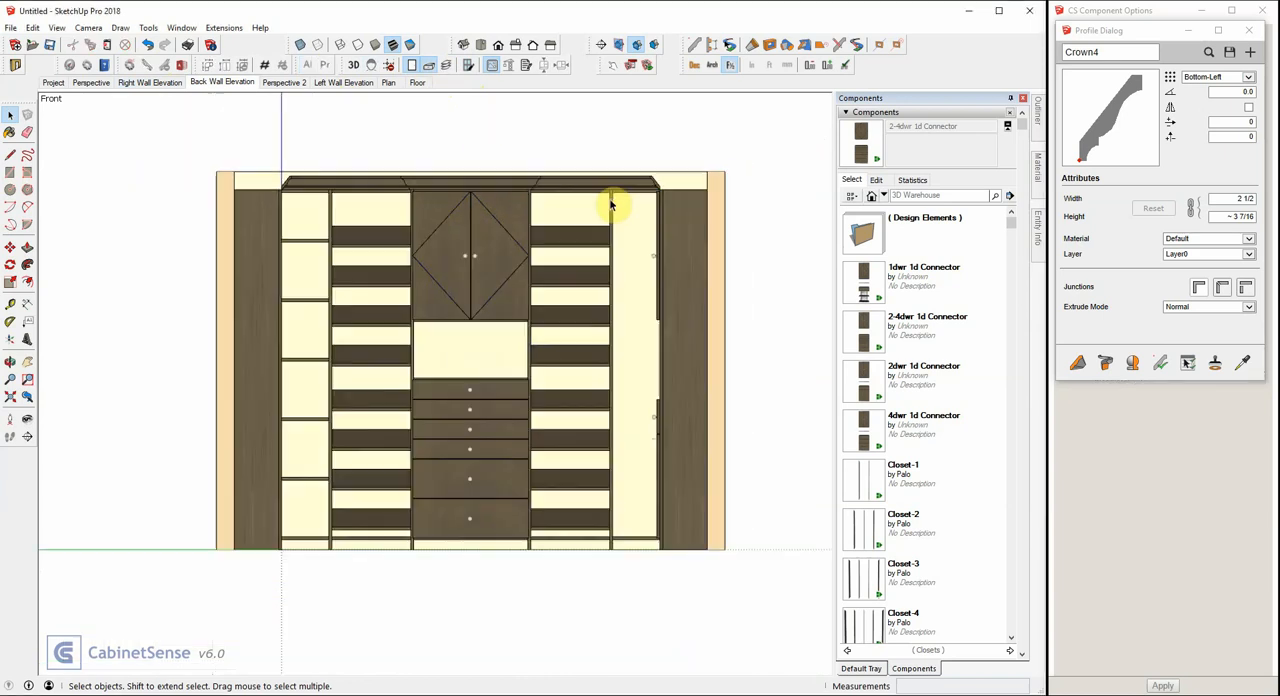
scroll(490, 117, "up", 1)
scroll(477, 116, "down", 1)
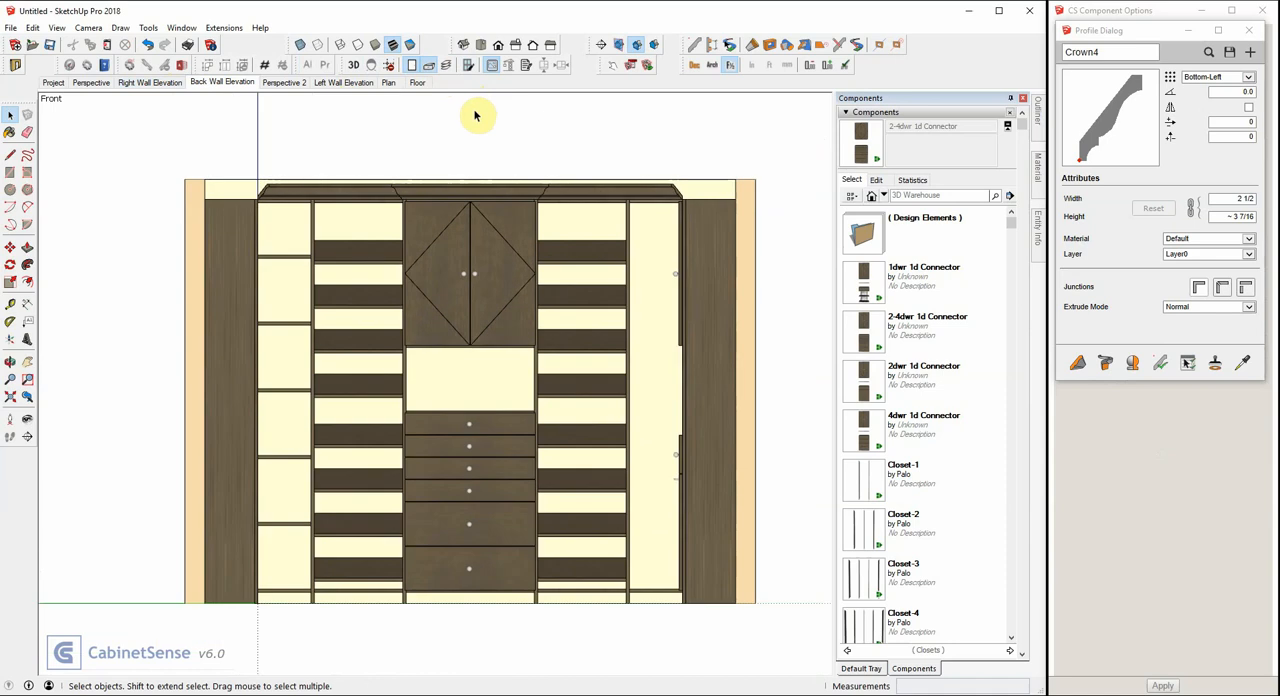